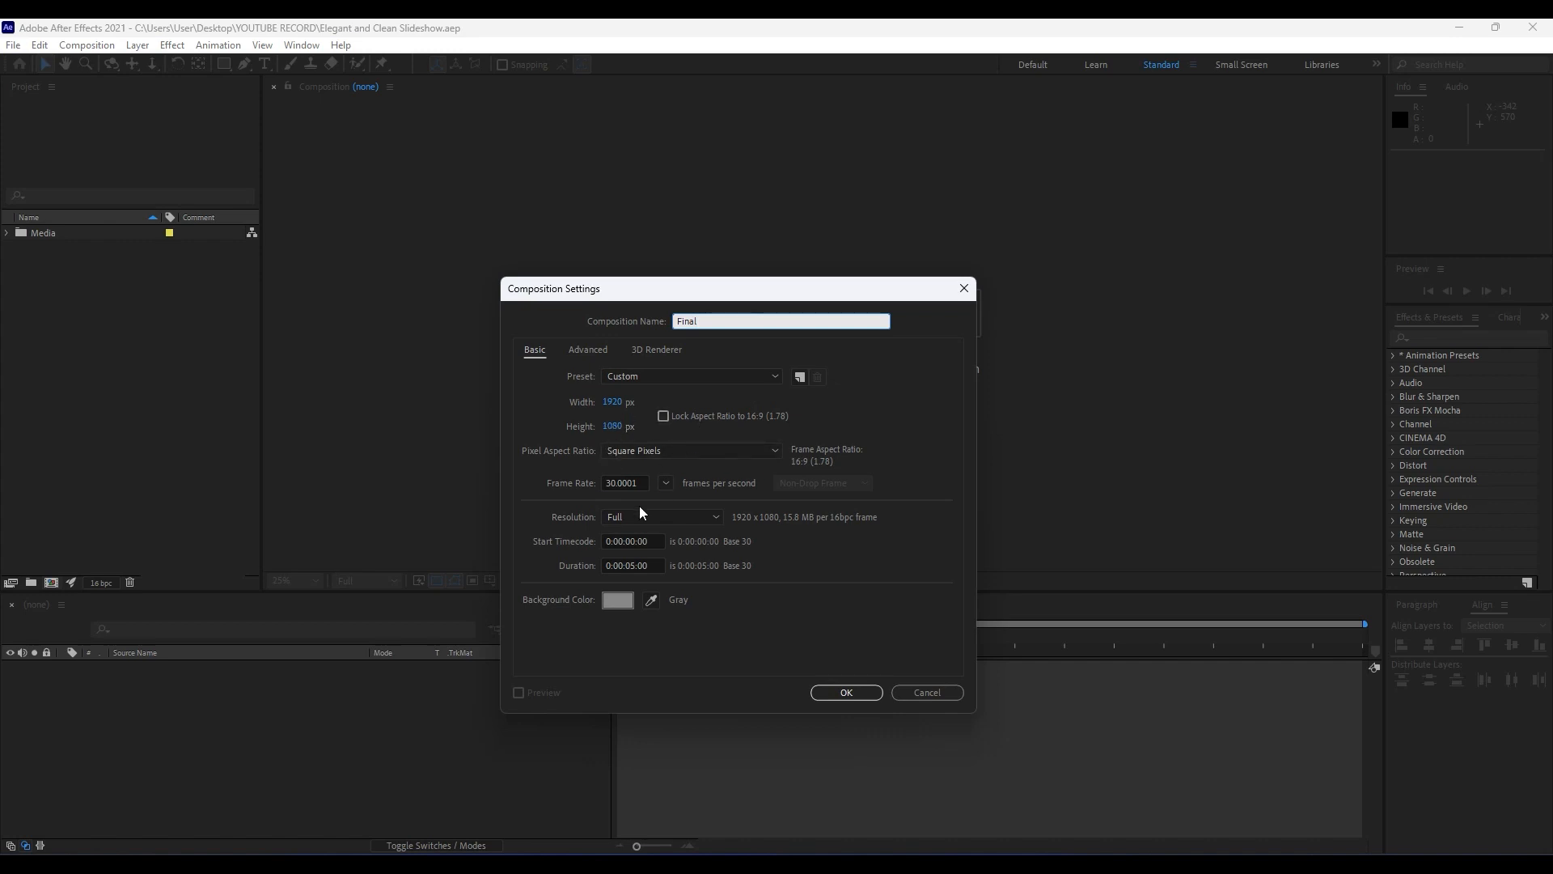
Step: Create the Final composition with a frame rate of 30 fps and a duration of 0:00:20:00
click(622, 483)
text(30)
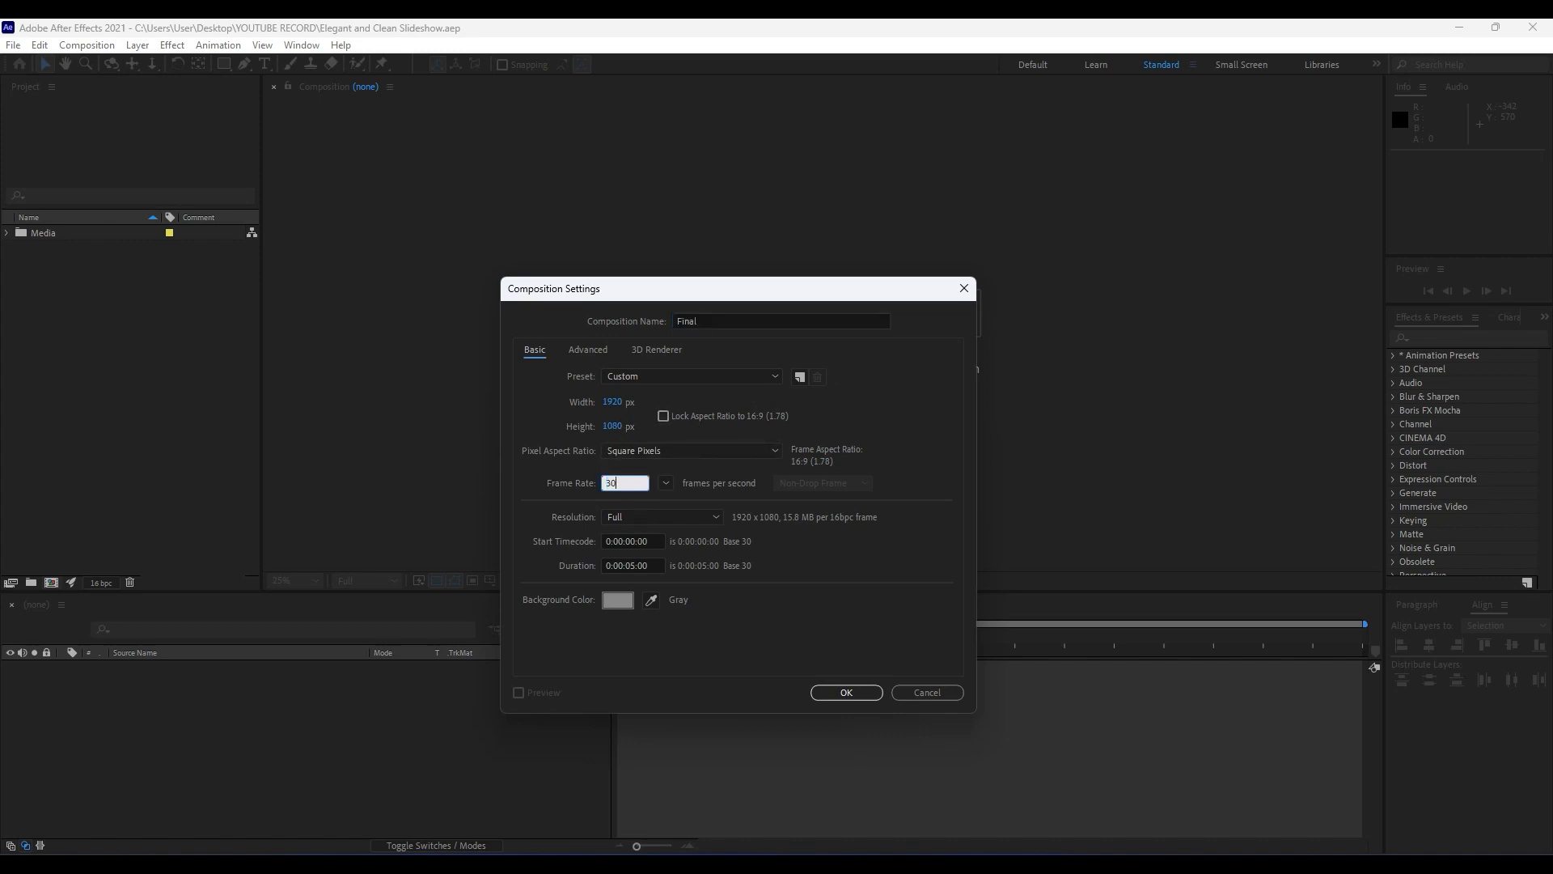
click(634, 566)
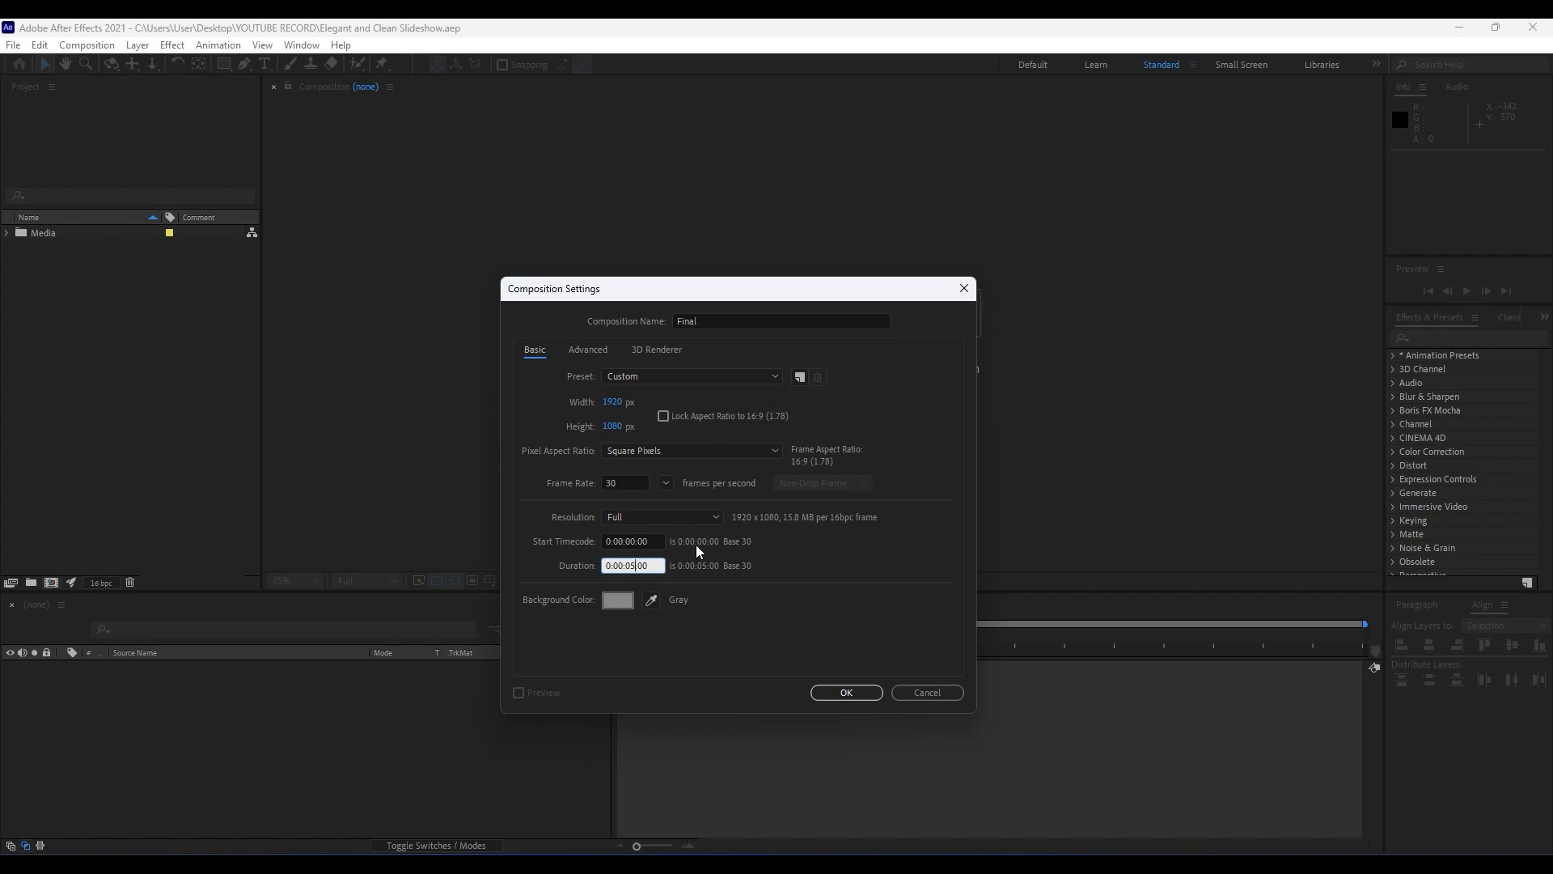
key(BackSpace)
text(20)
click(846, 693)
key(comma)
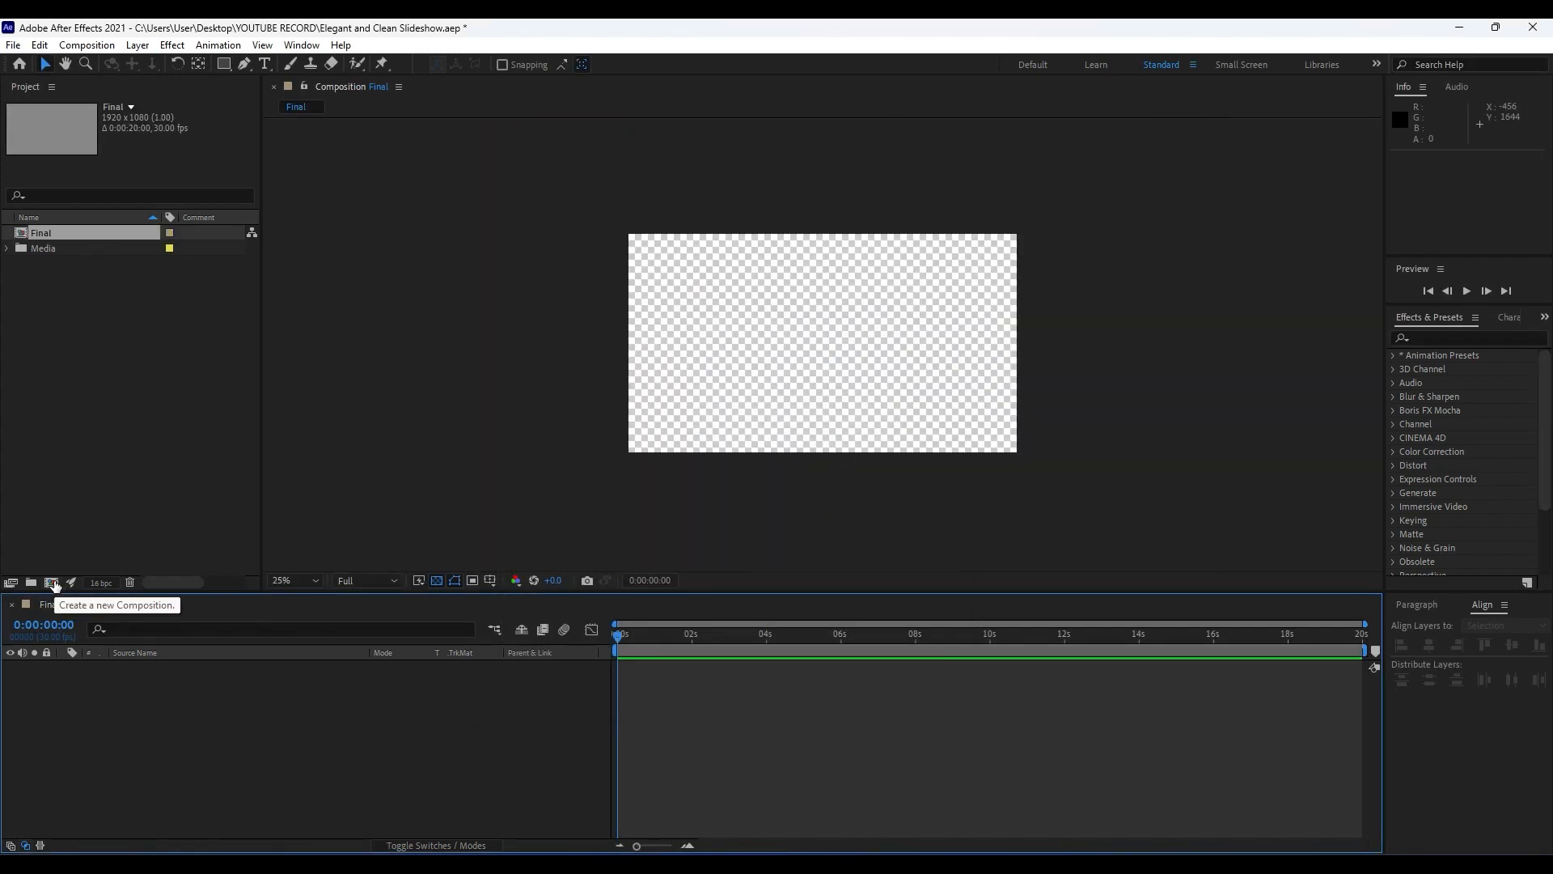
Step: Create another composition named Media 01 with a duration of 0:00:05:00
click(52, 583)
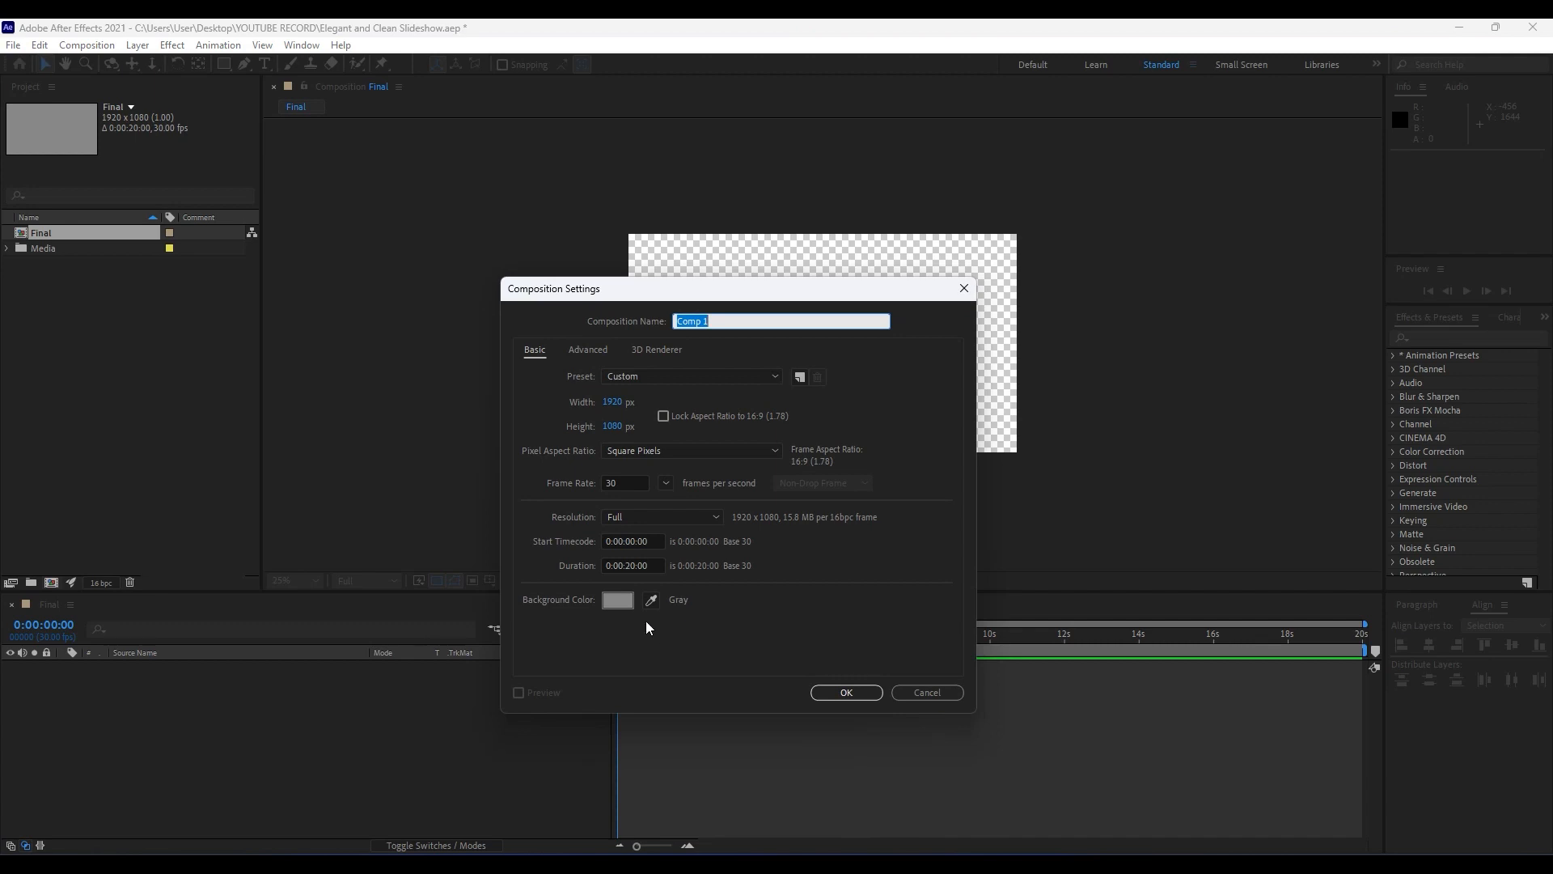
click(632, 563)
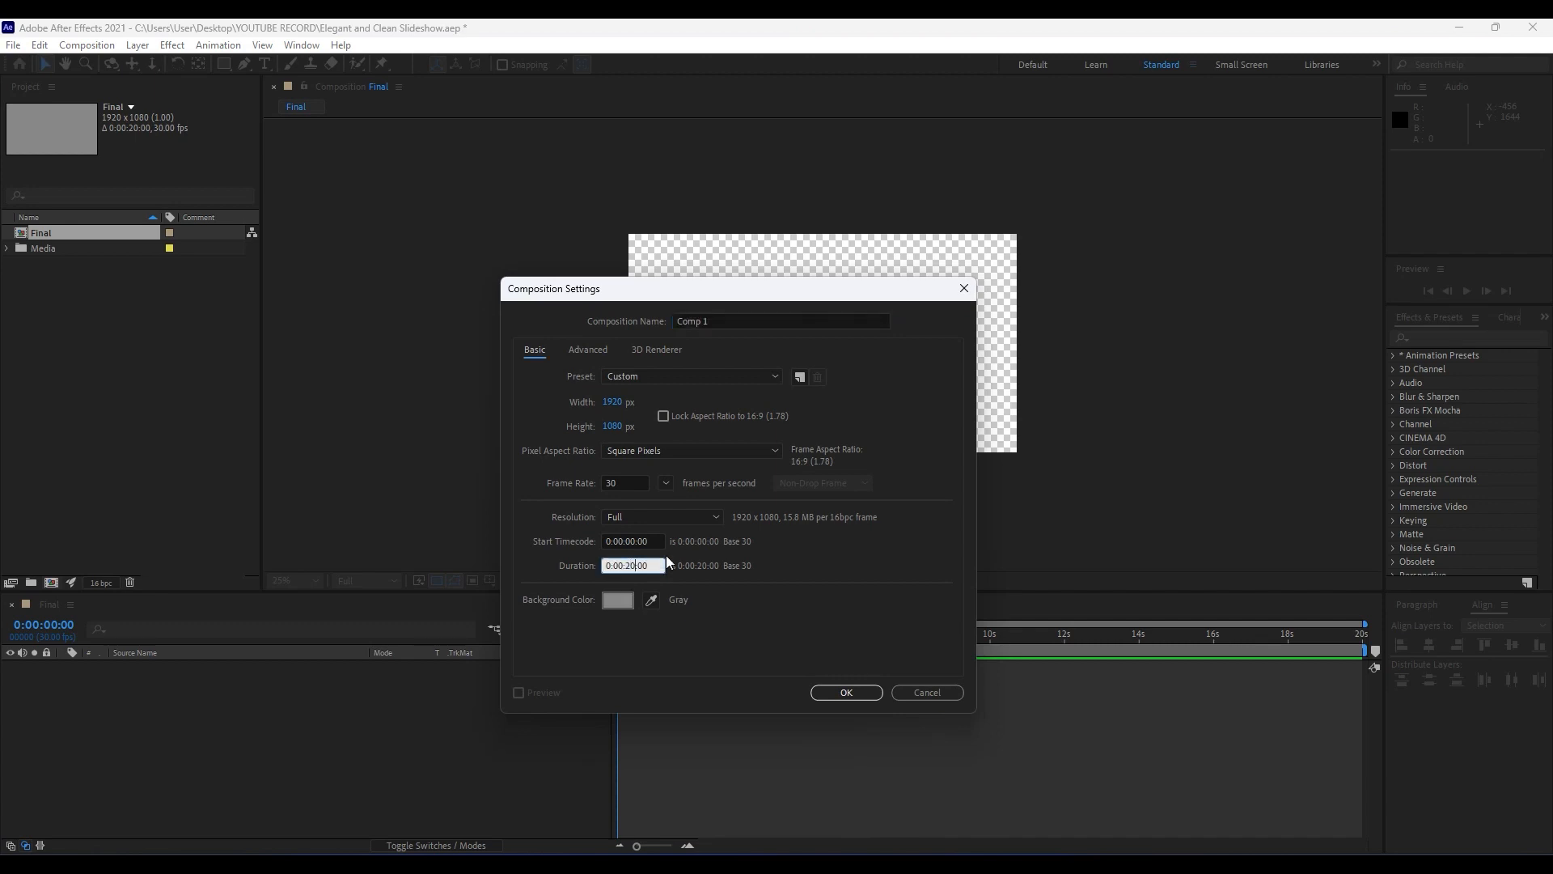
key(BackSpace)
text(05)
click(726, 320)
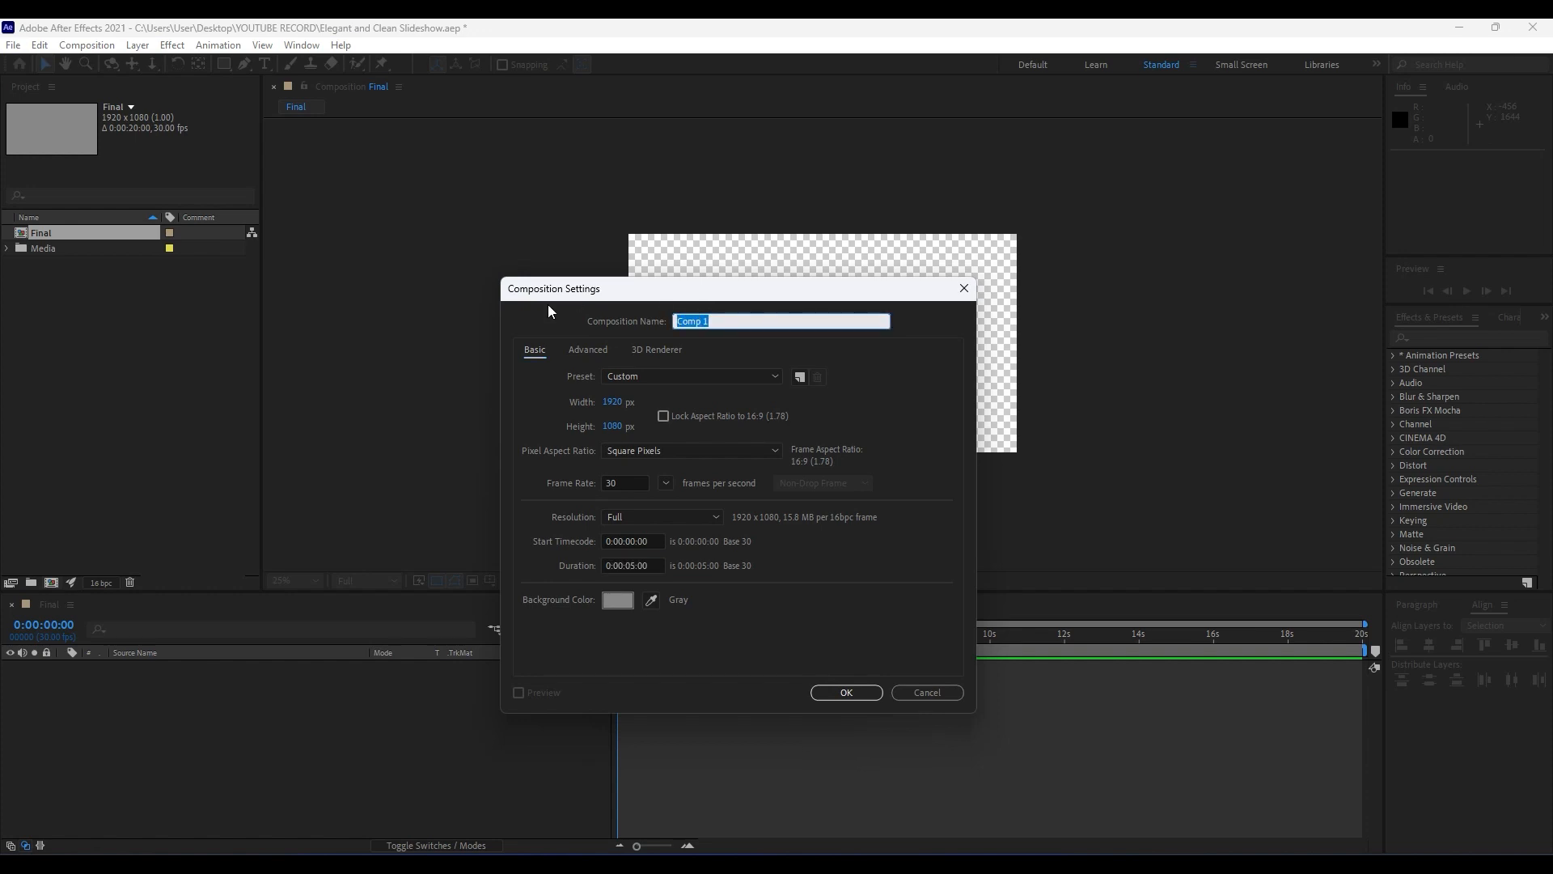
text(Media 01)
key(Return)
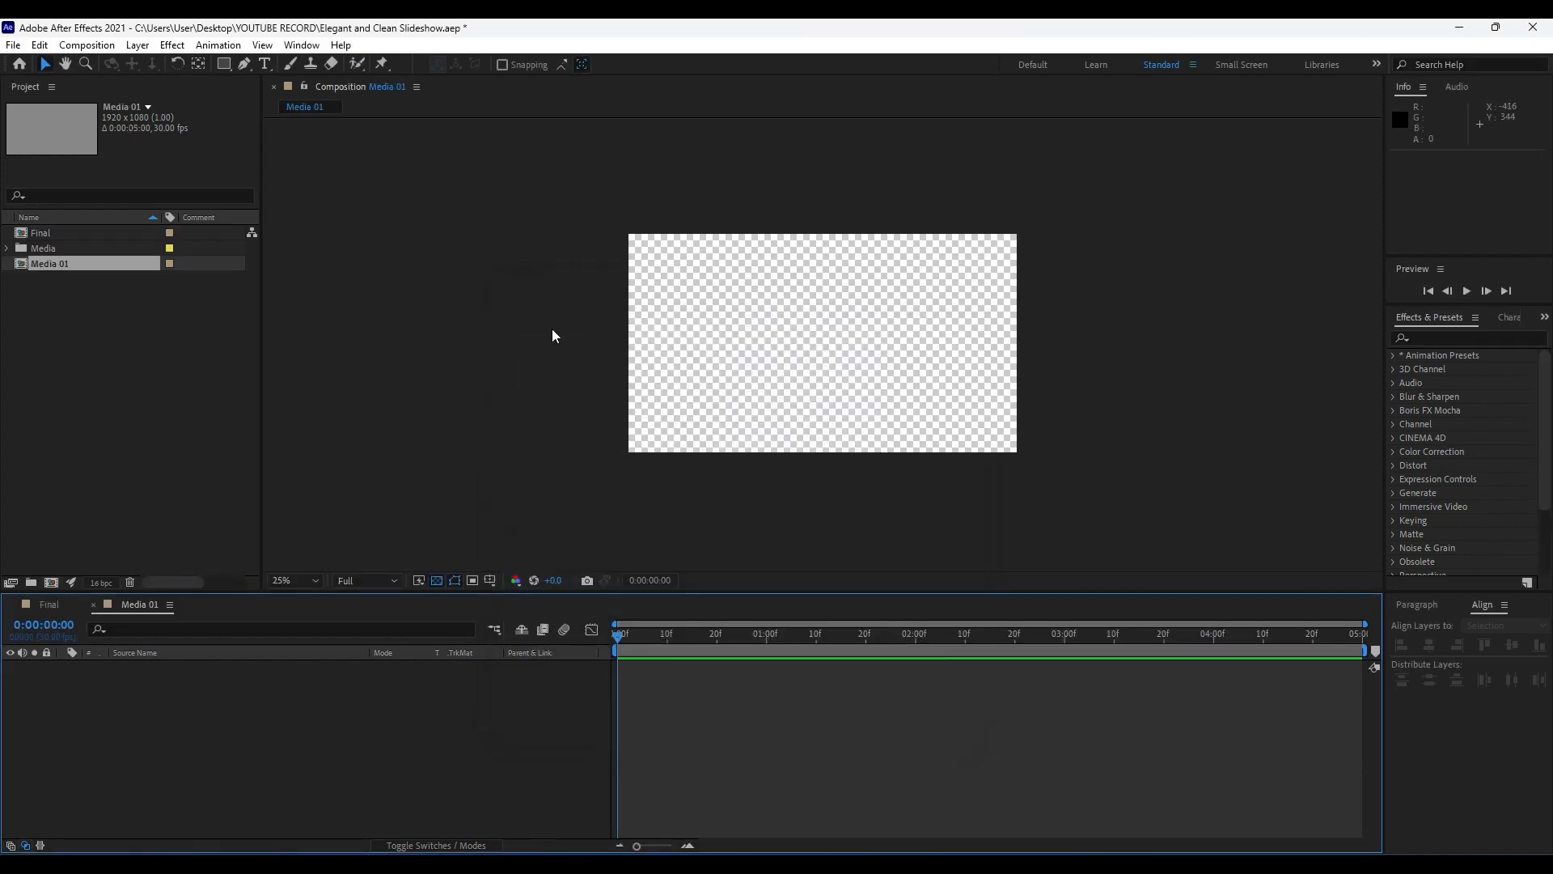
Step: Turn off the transparency grid and add the Media 01 image from the Media folder to the Media 01 composition
click(436, 580)
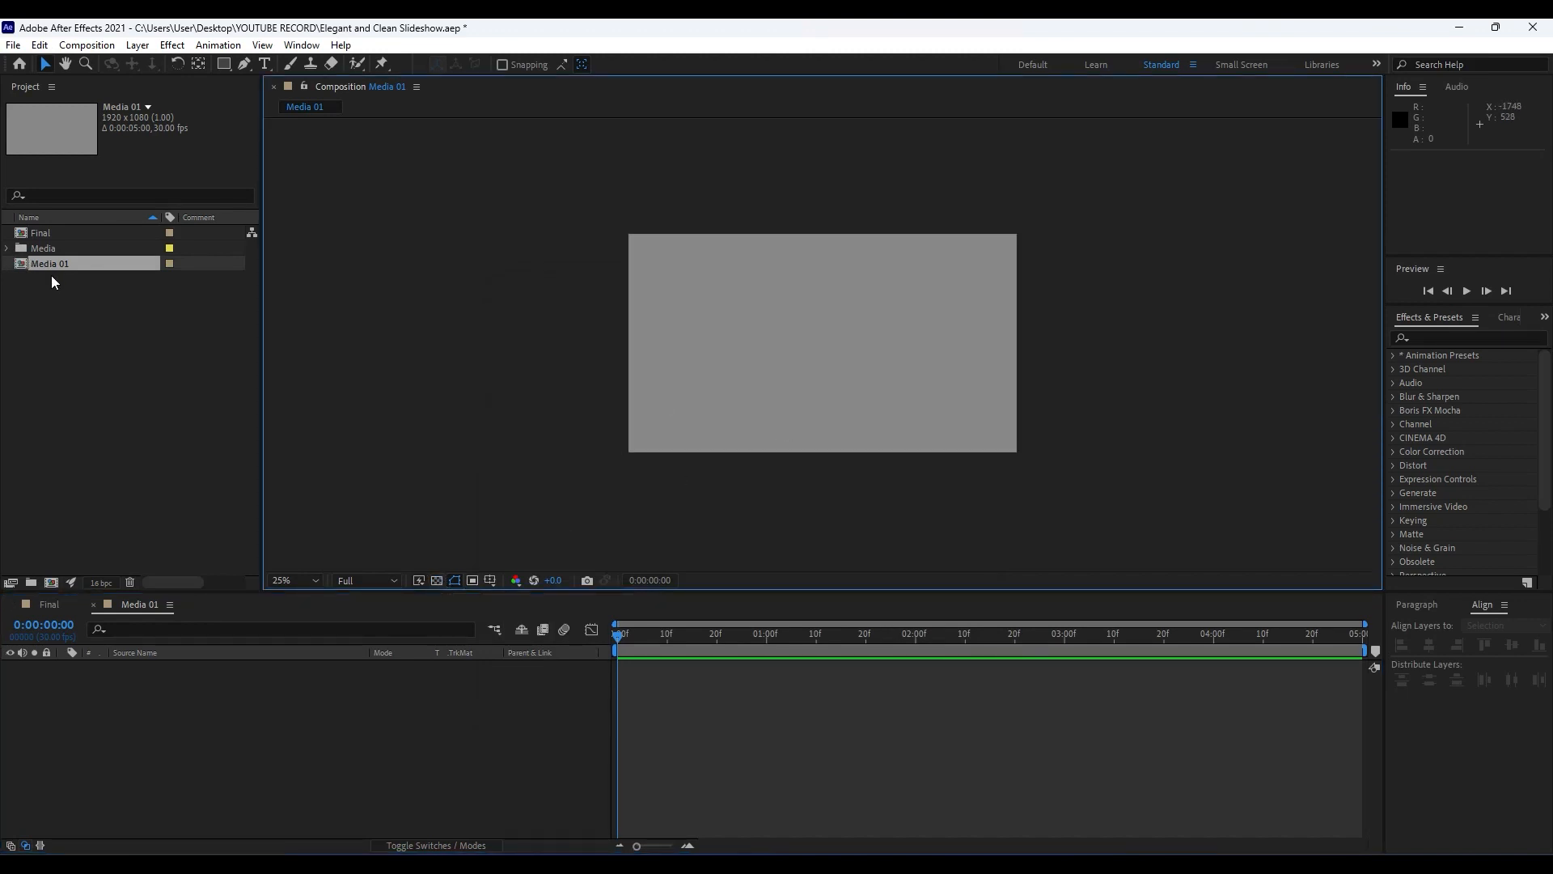
click(9, 247)
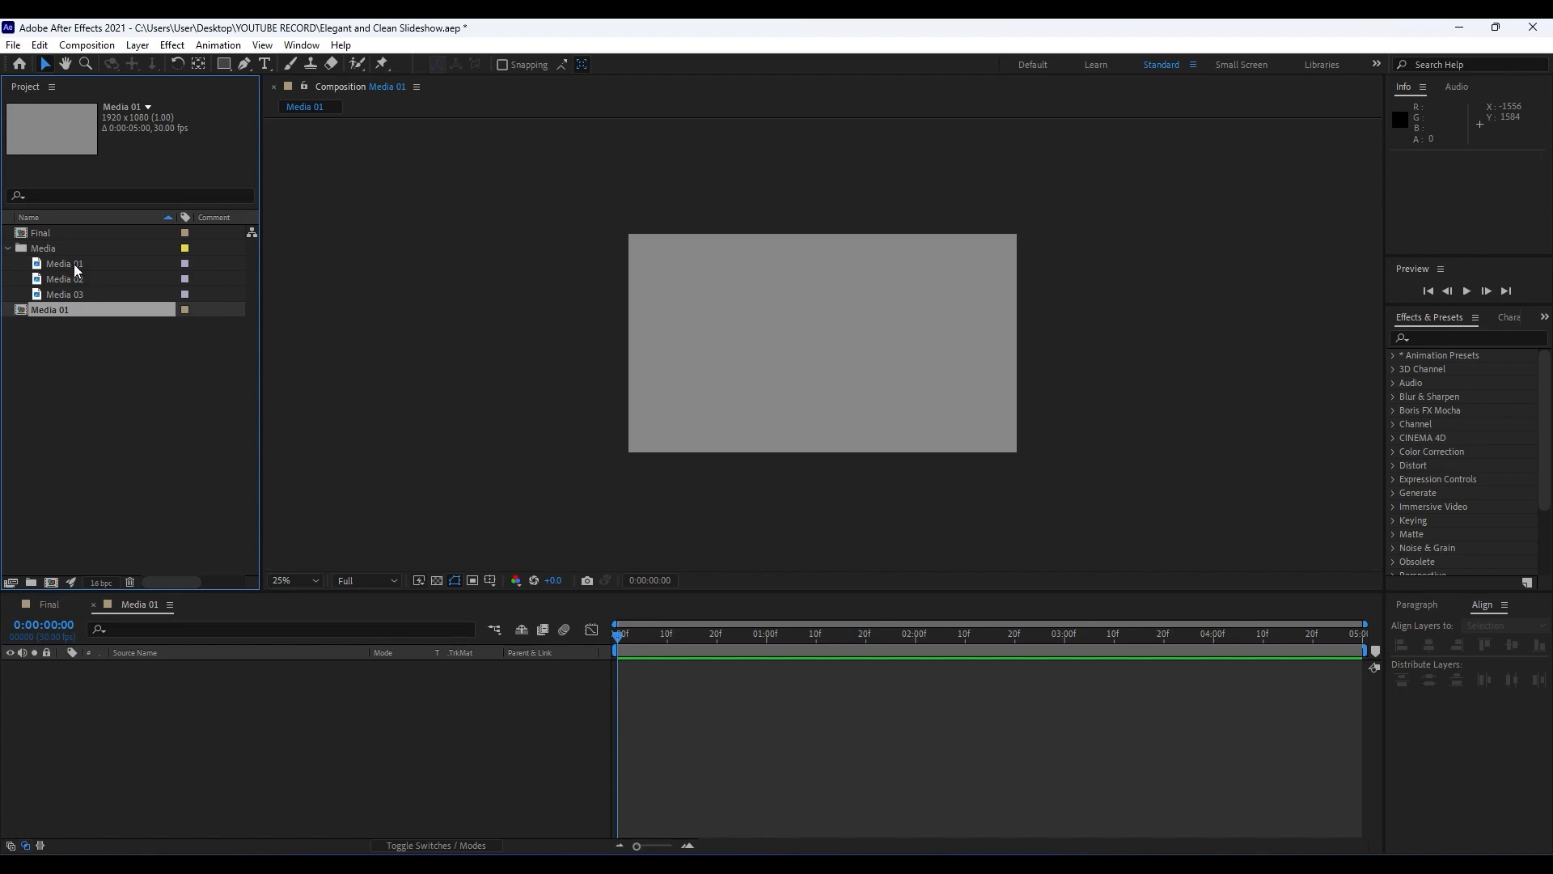
drag(67, 264, 322, 755)
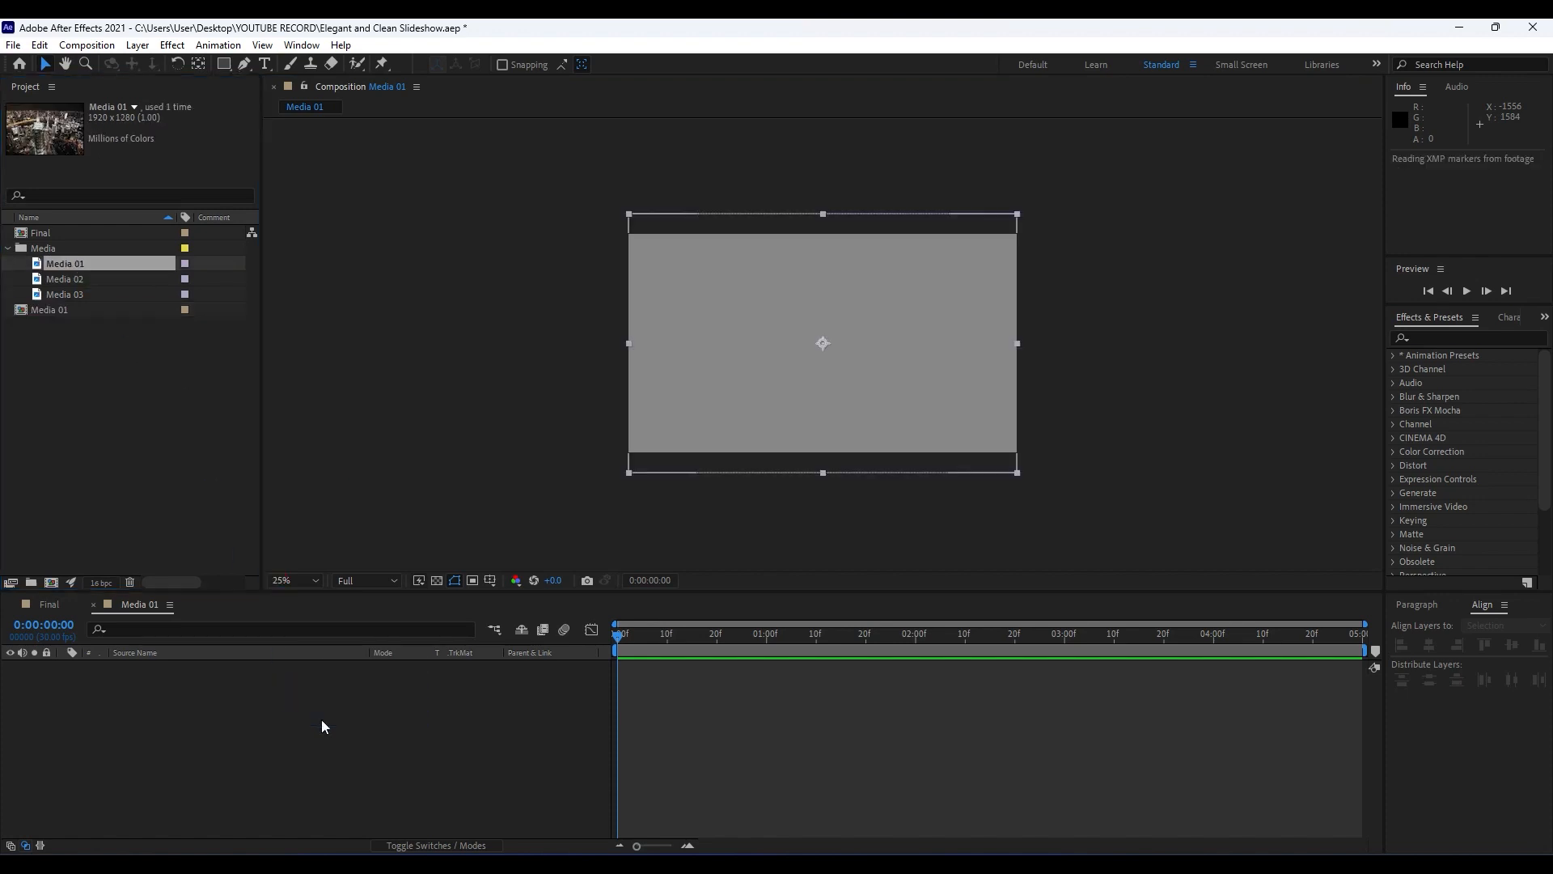
Step: Add the Media 01 composition as a layer in the Final composition and save the project
click(37, 605)
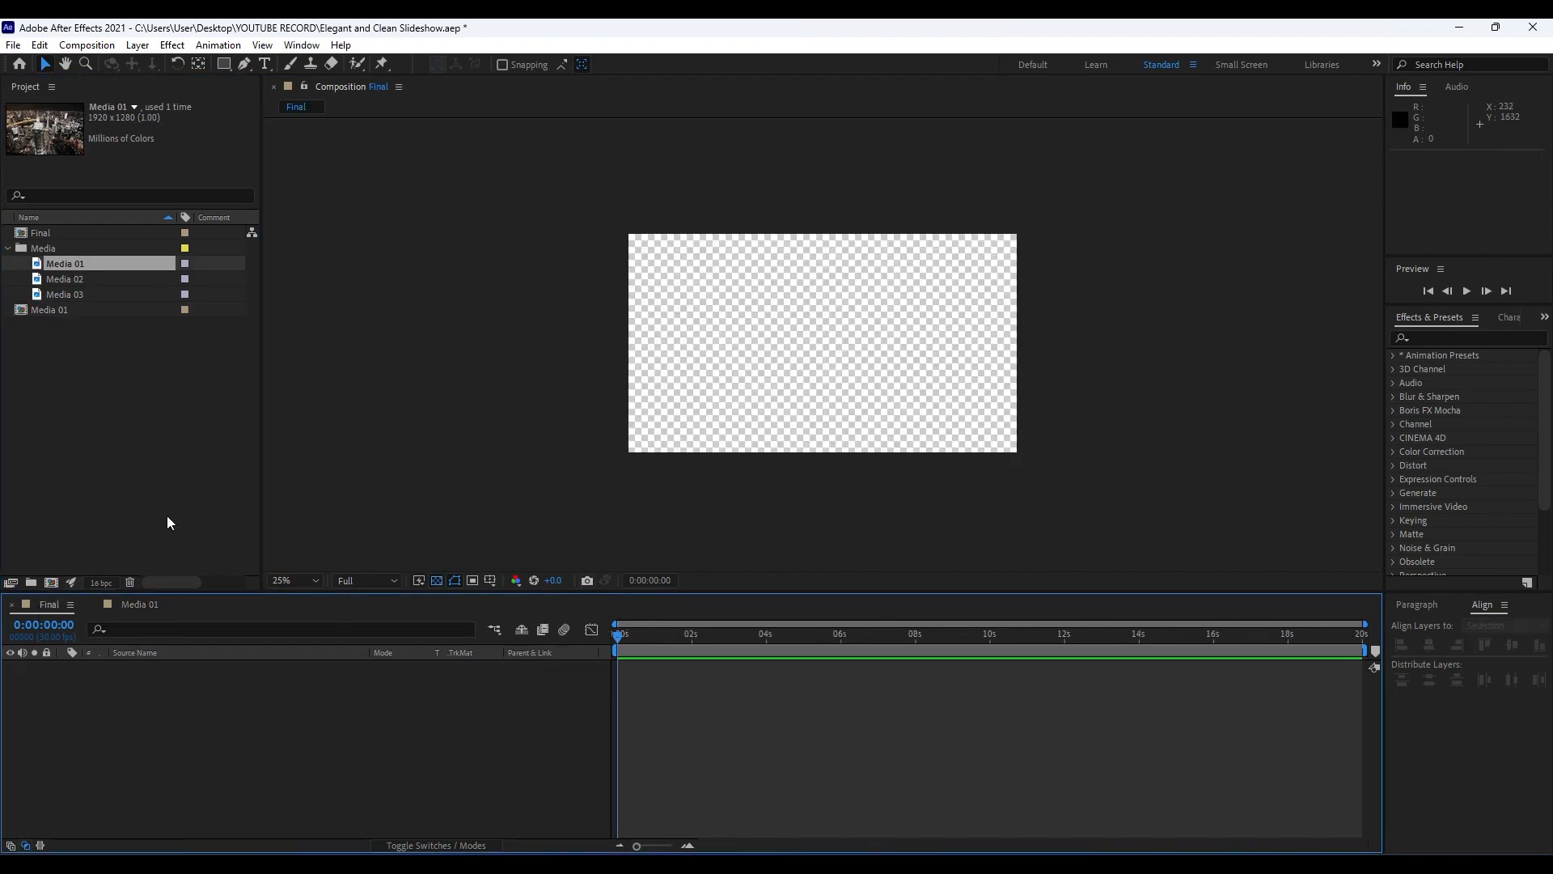
click(9, 247)
drag(51, 265, 238, 790)
key(ctrl+s)
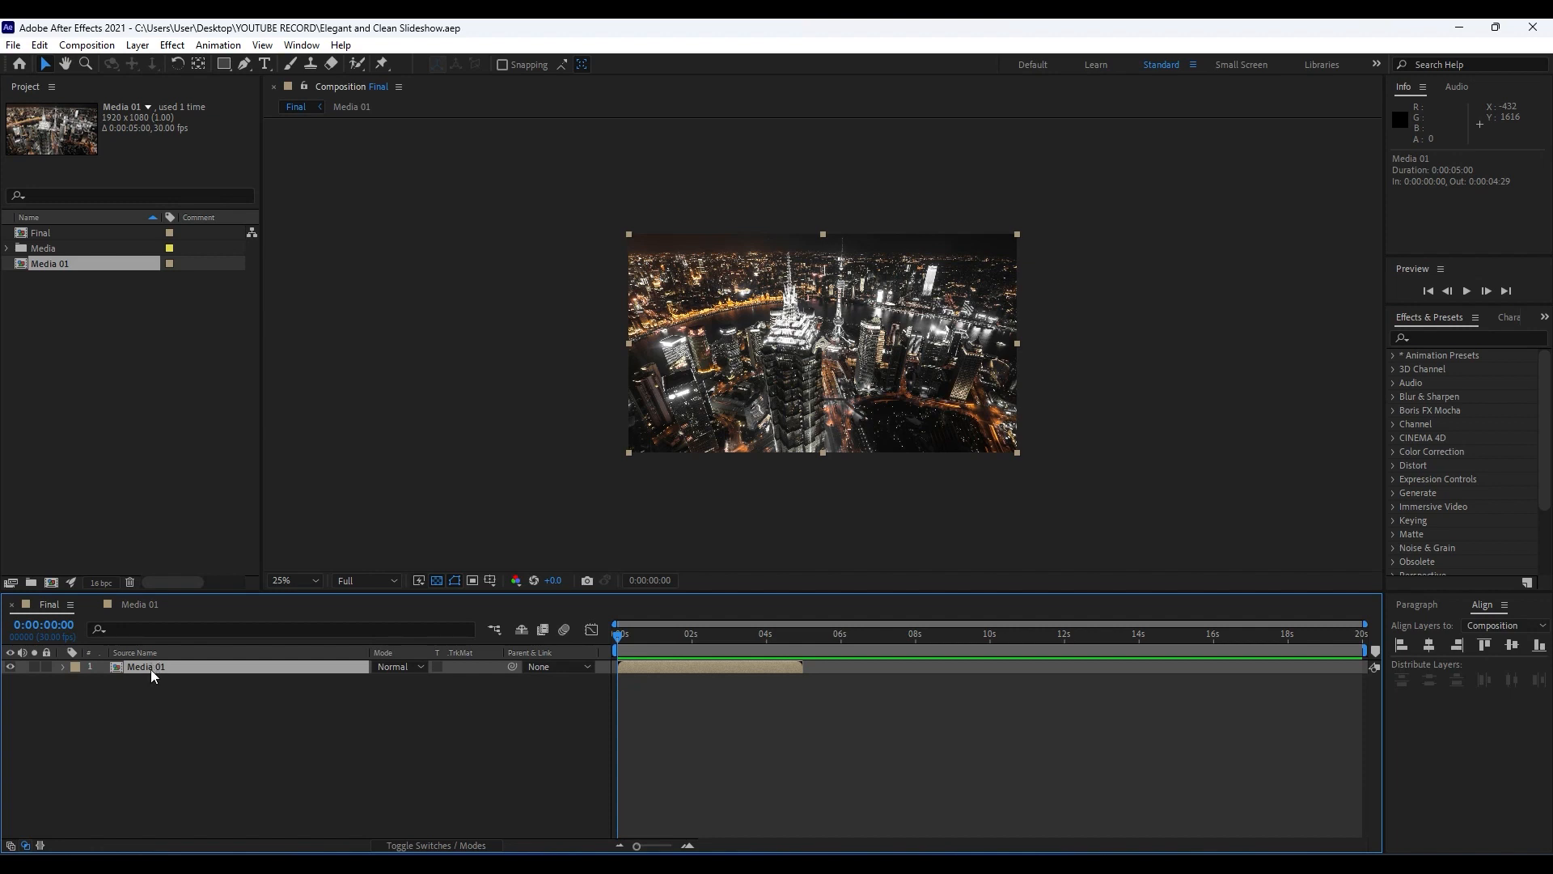
Step: Show the Title/Action Safe guides and draw a narrow white vertical rectangle over the frame's middle, extending past its upper and lower edges
click(221, 766)
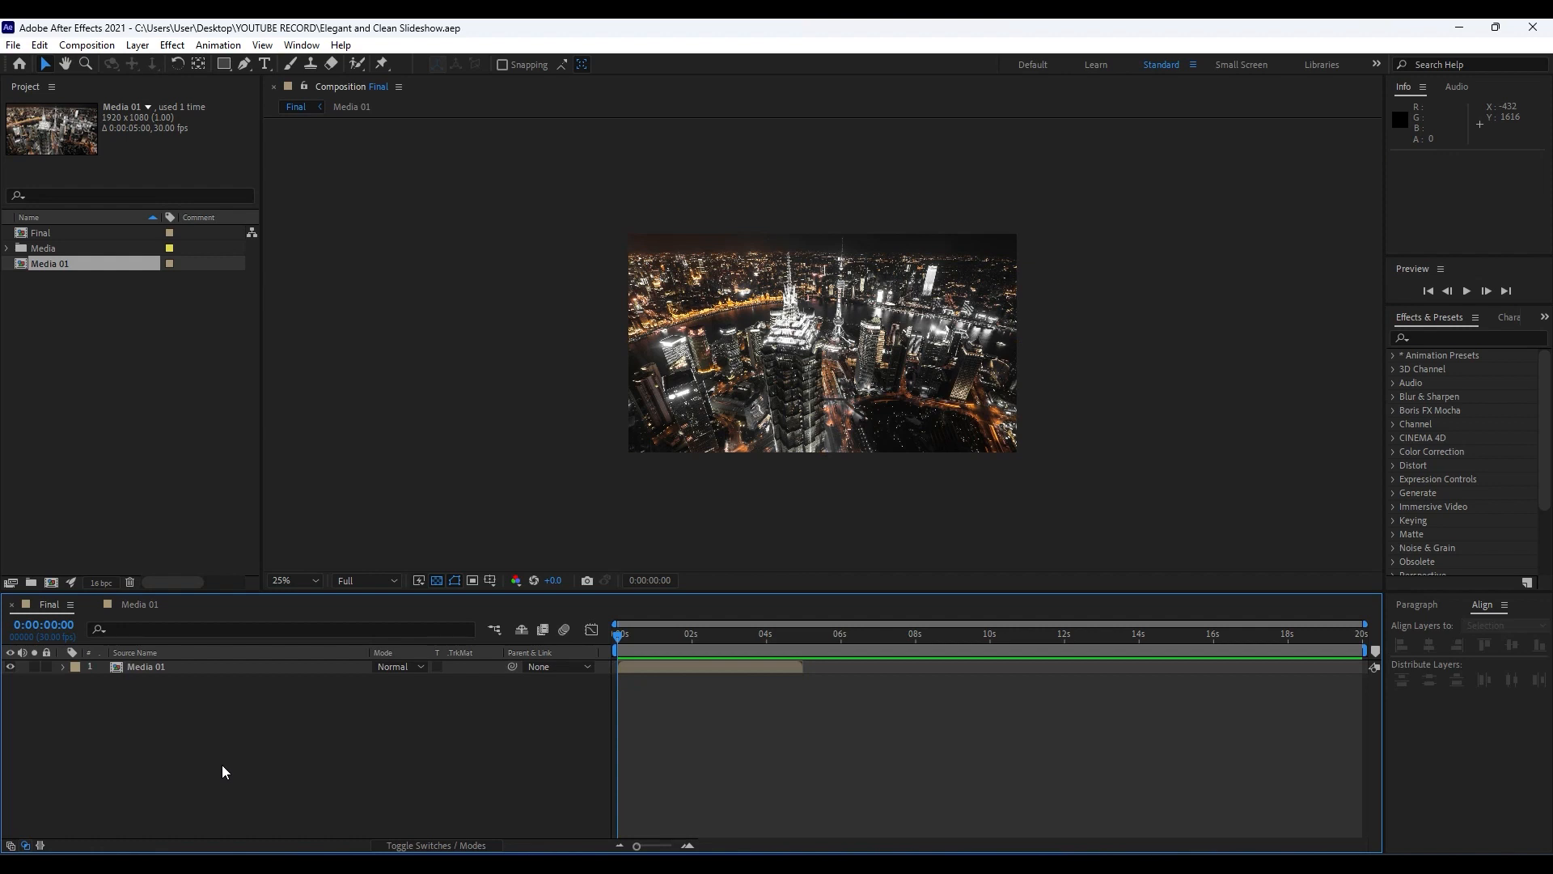
click(225, 64)
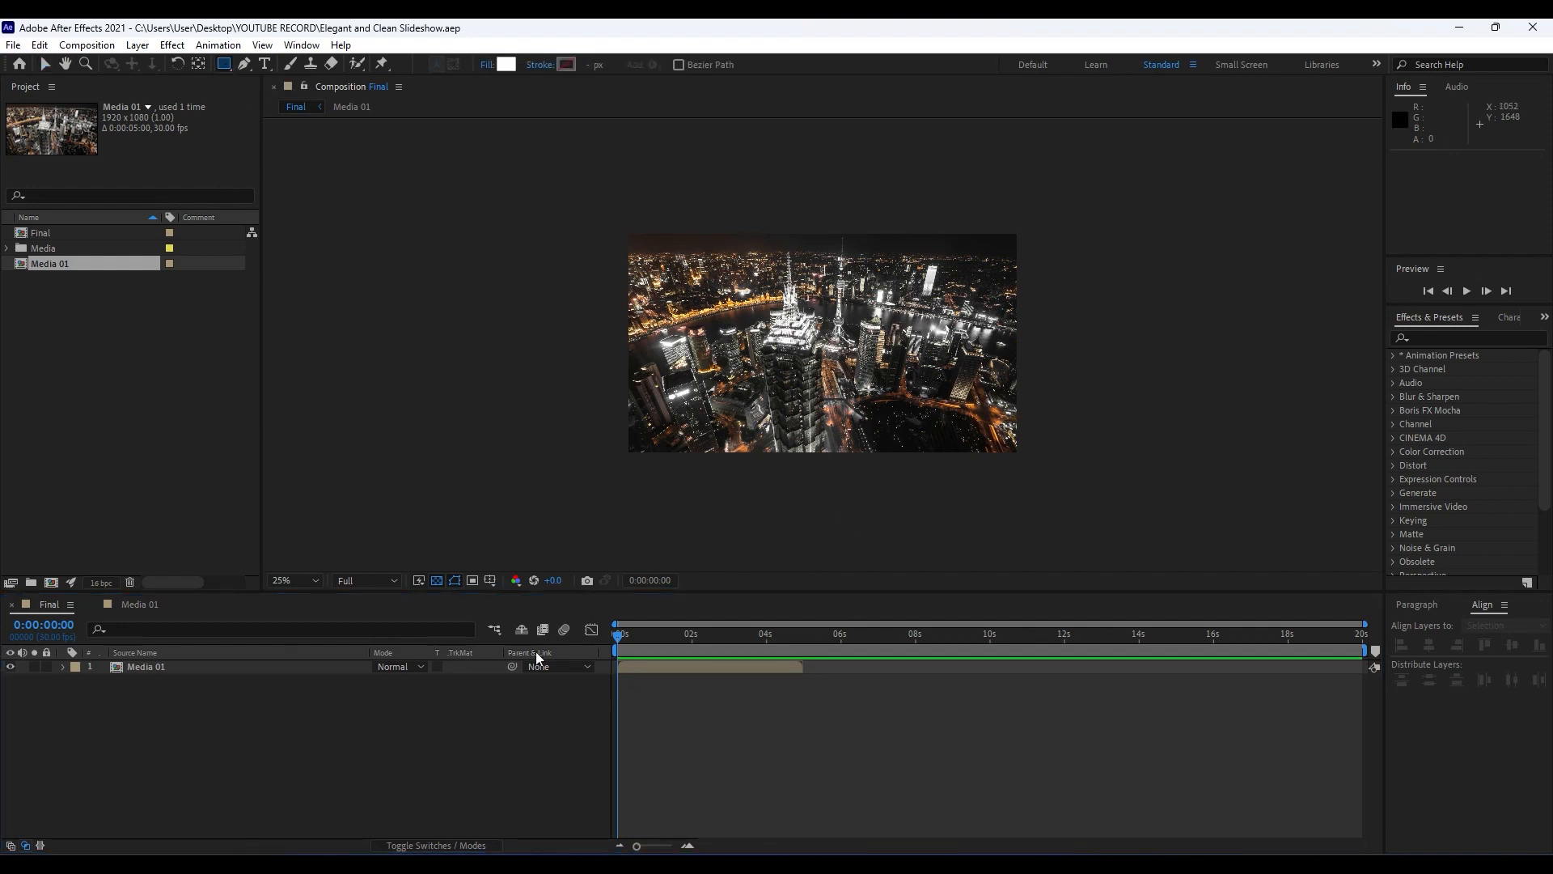
click(490, 581)
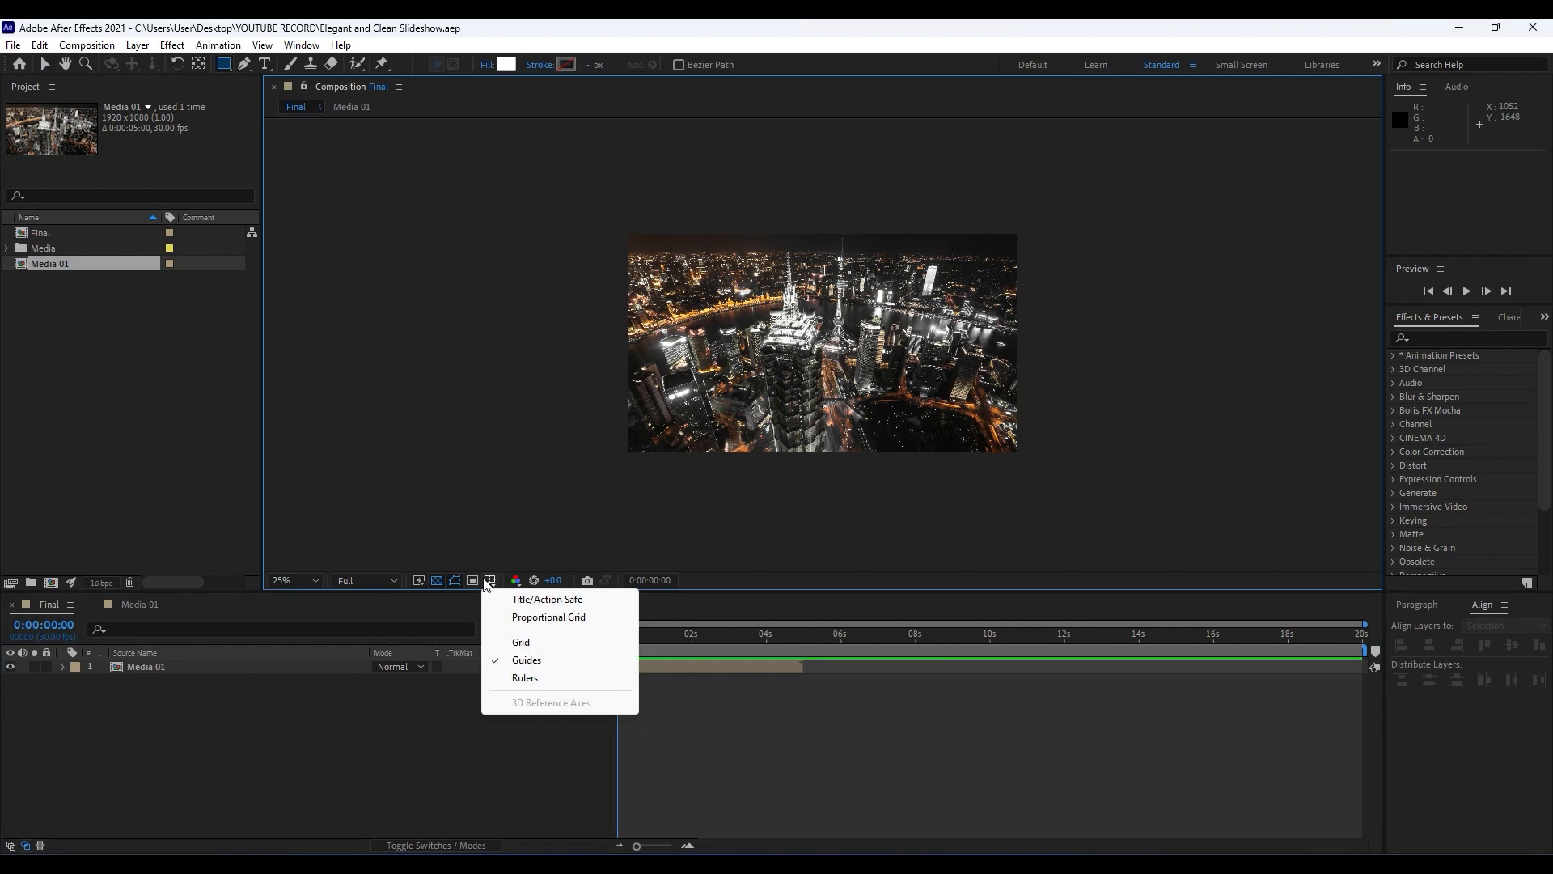
click(531, 600)
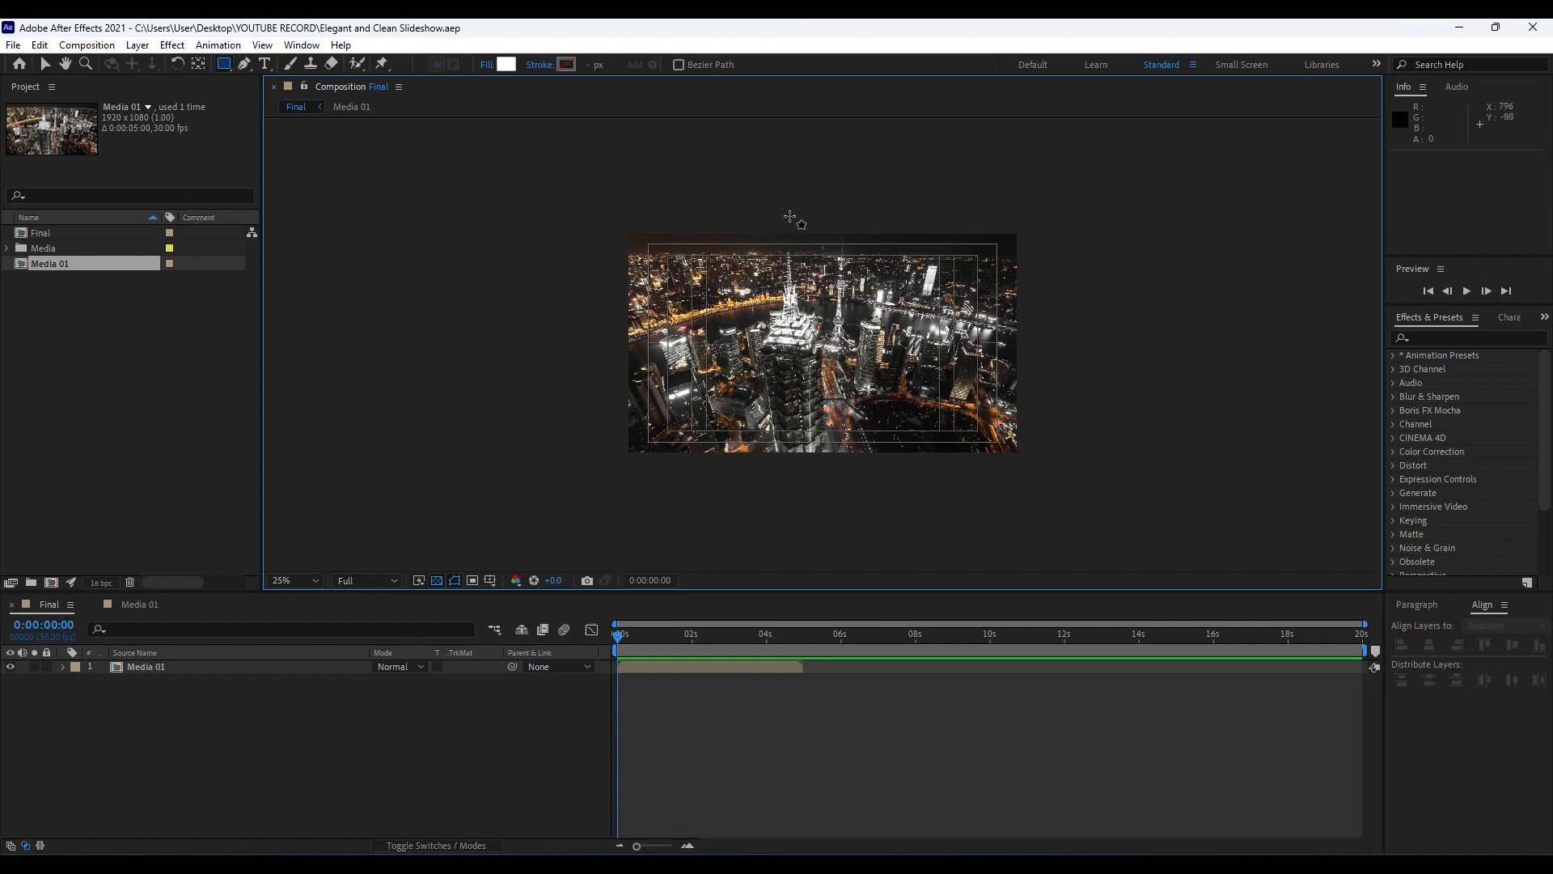
drag(785, 213, 874, 486)
click(192, 740)
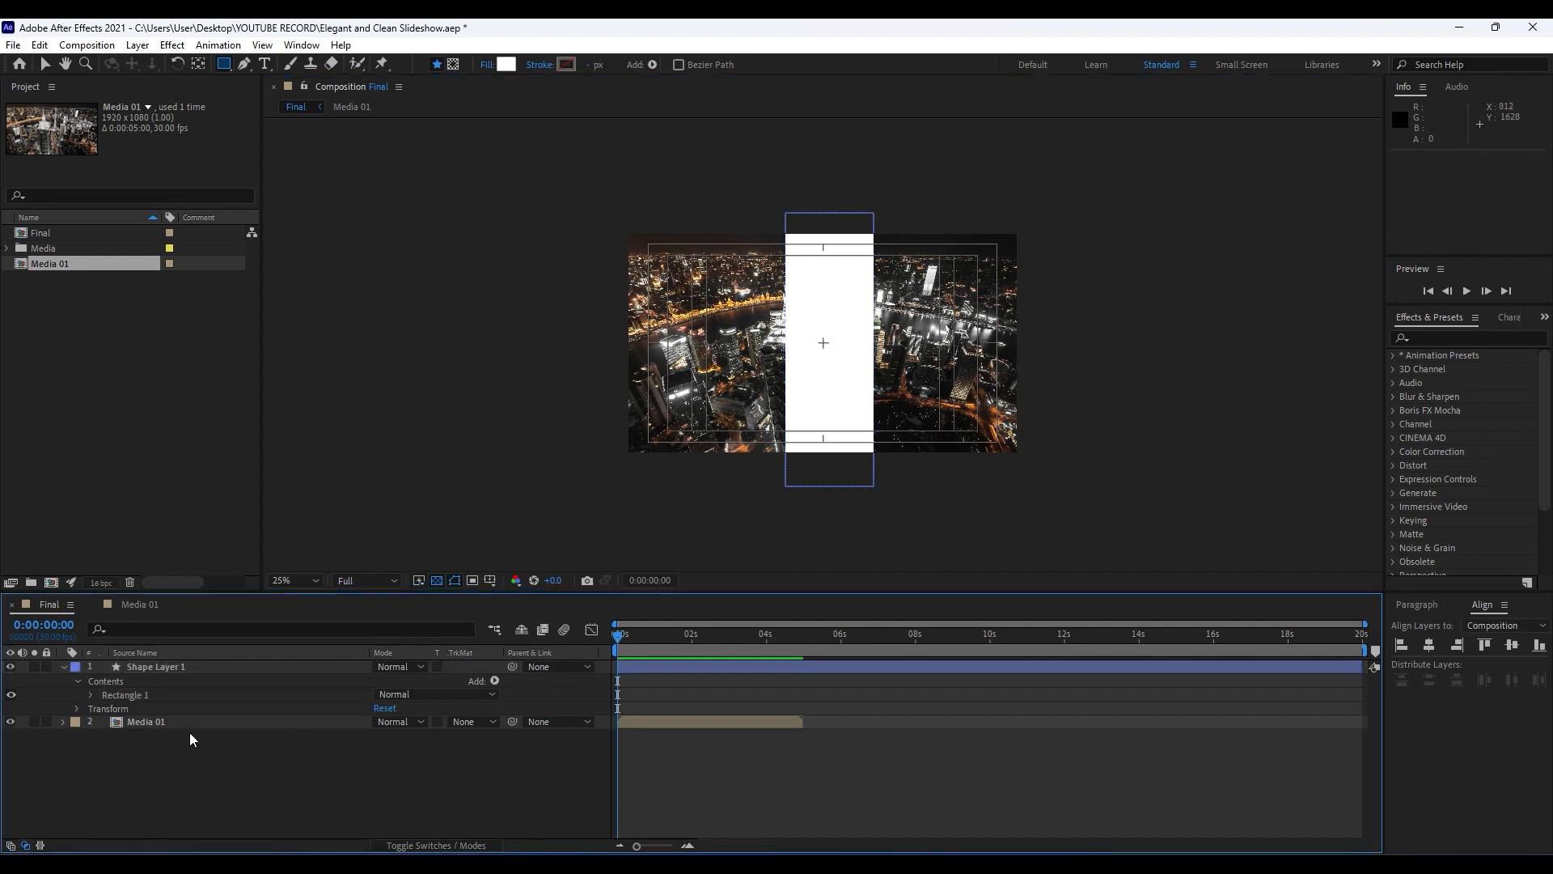
Step: Rename the rectangle's shape layer to Matte 01
click(166, 665)
key(Return)
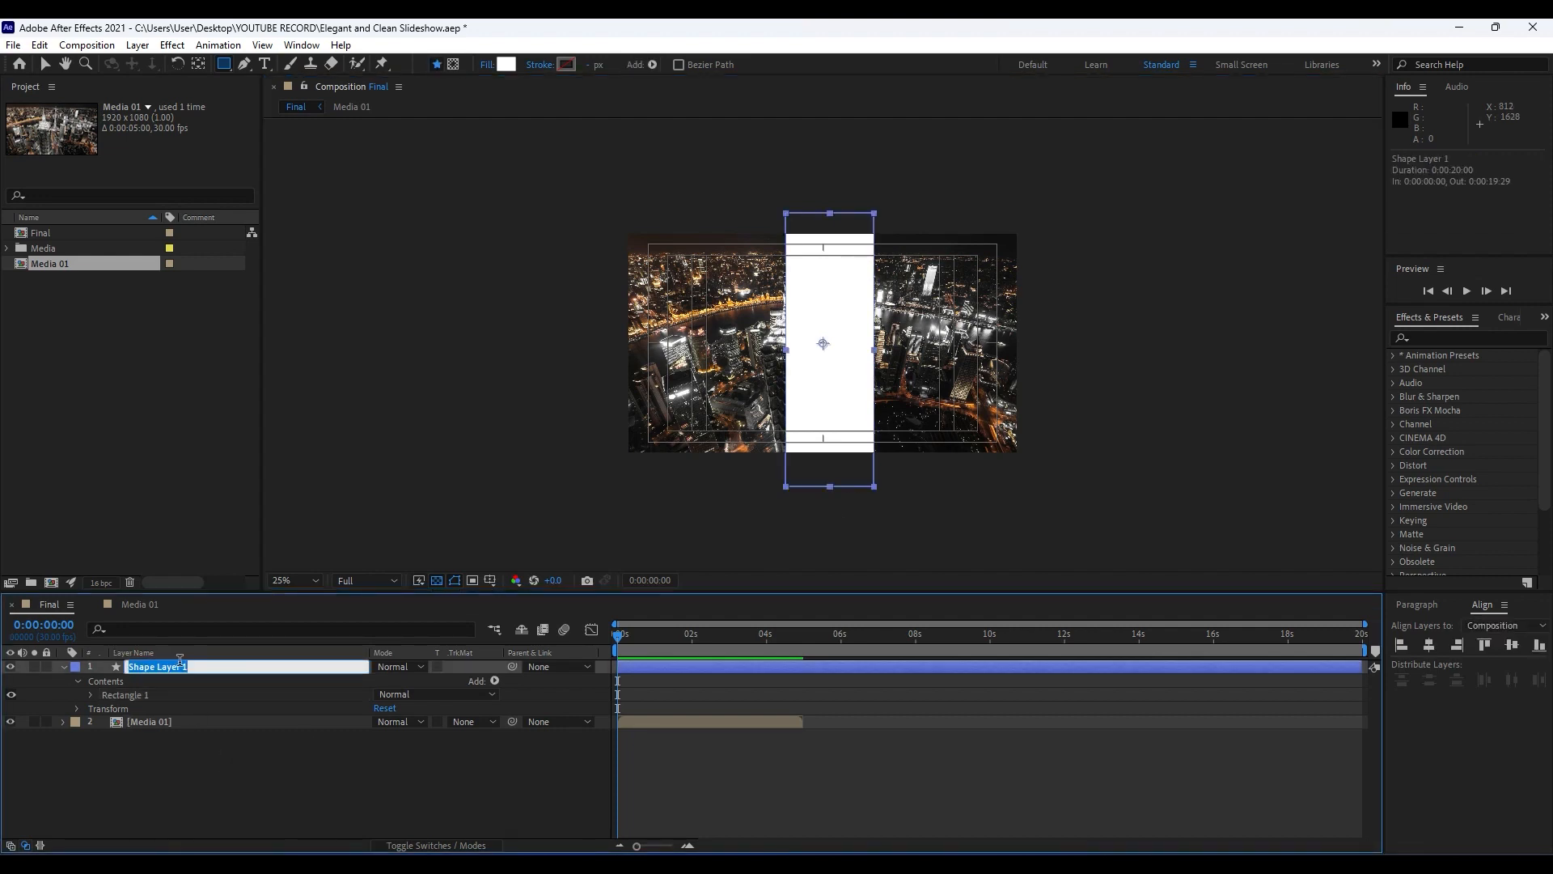
text(Matte 01)
click(225, 759)
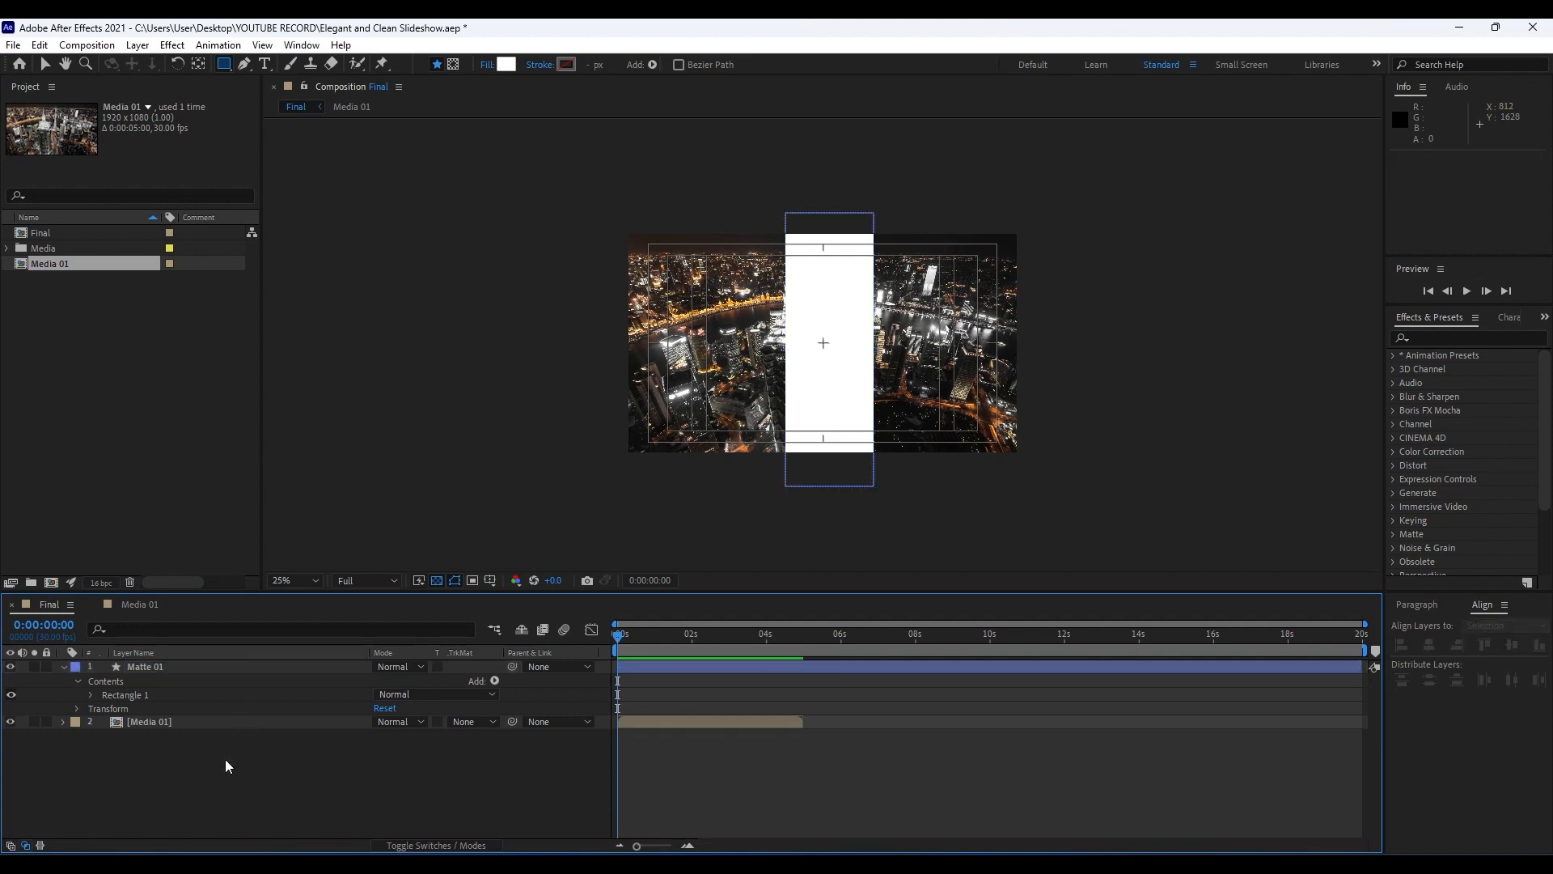
Step: Center the Matte 01 layer's anchor point on its rectangle and trim the layer to end together with Media 01
click(155, 668)
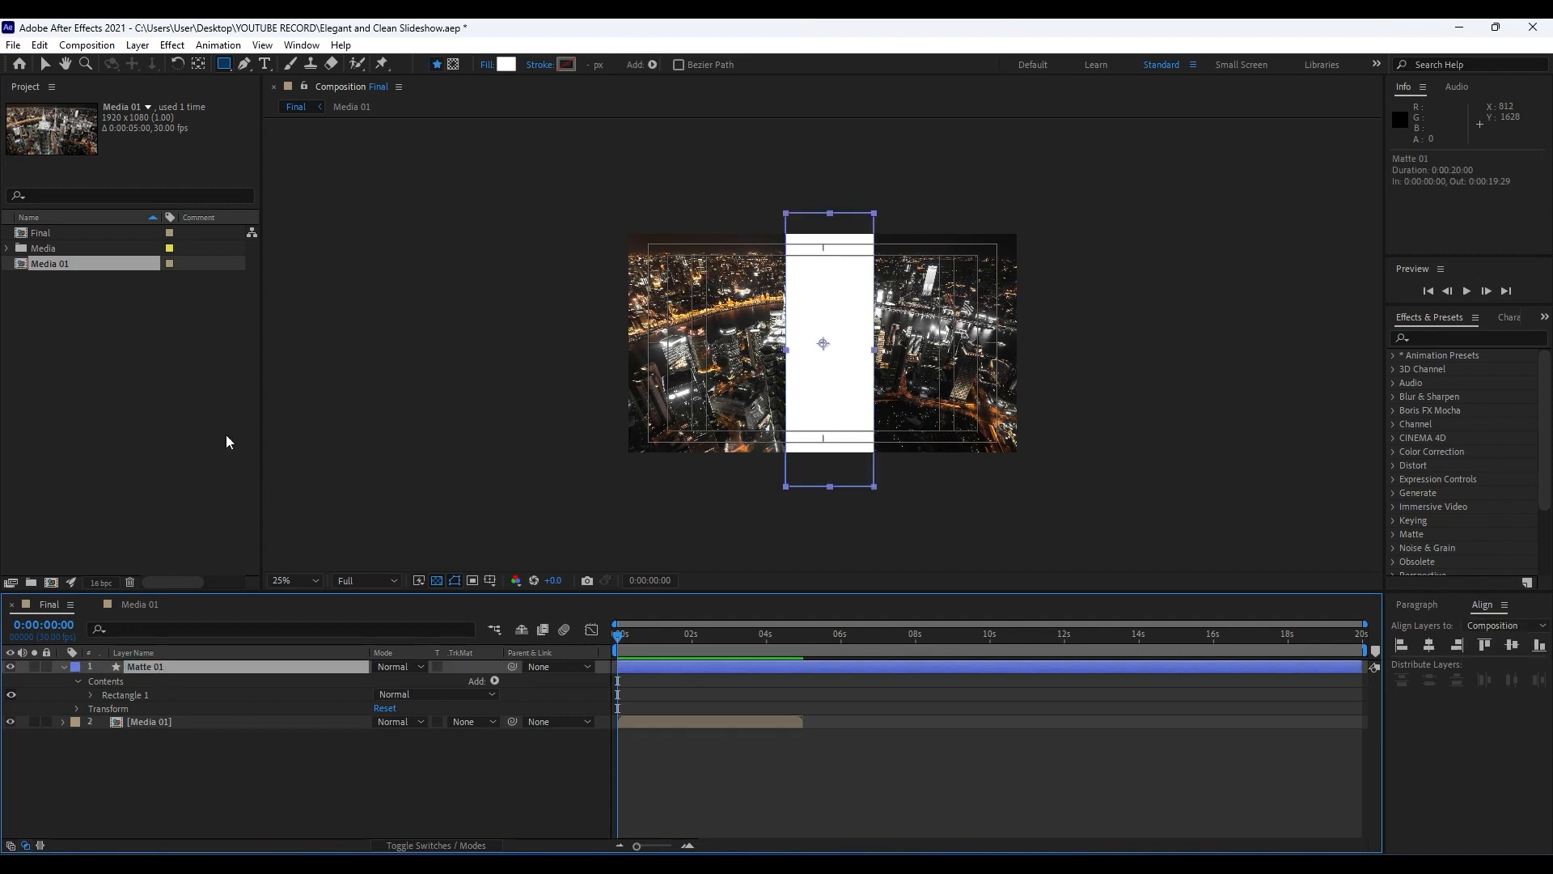
click(200, 64)
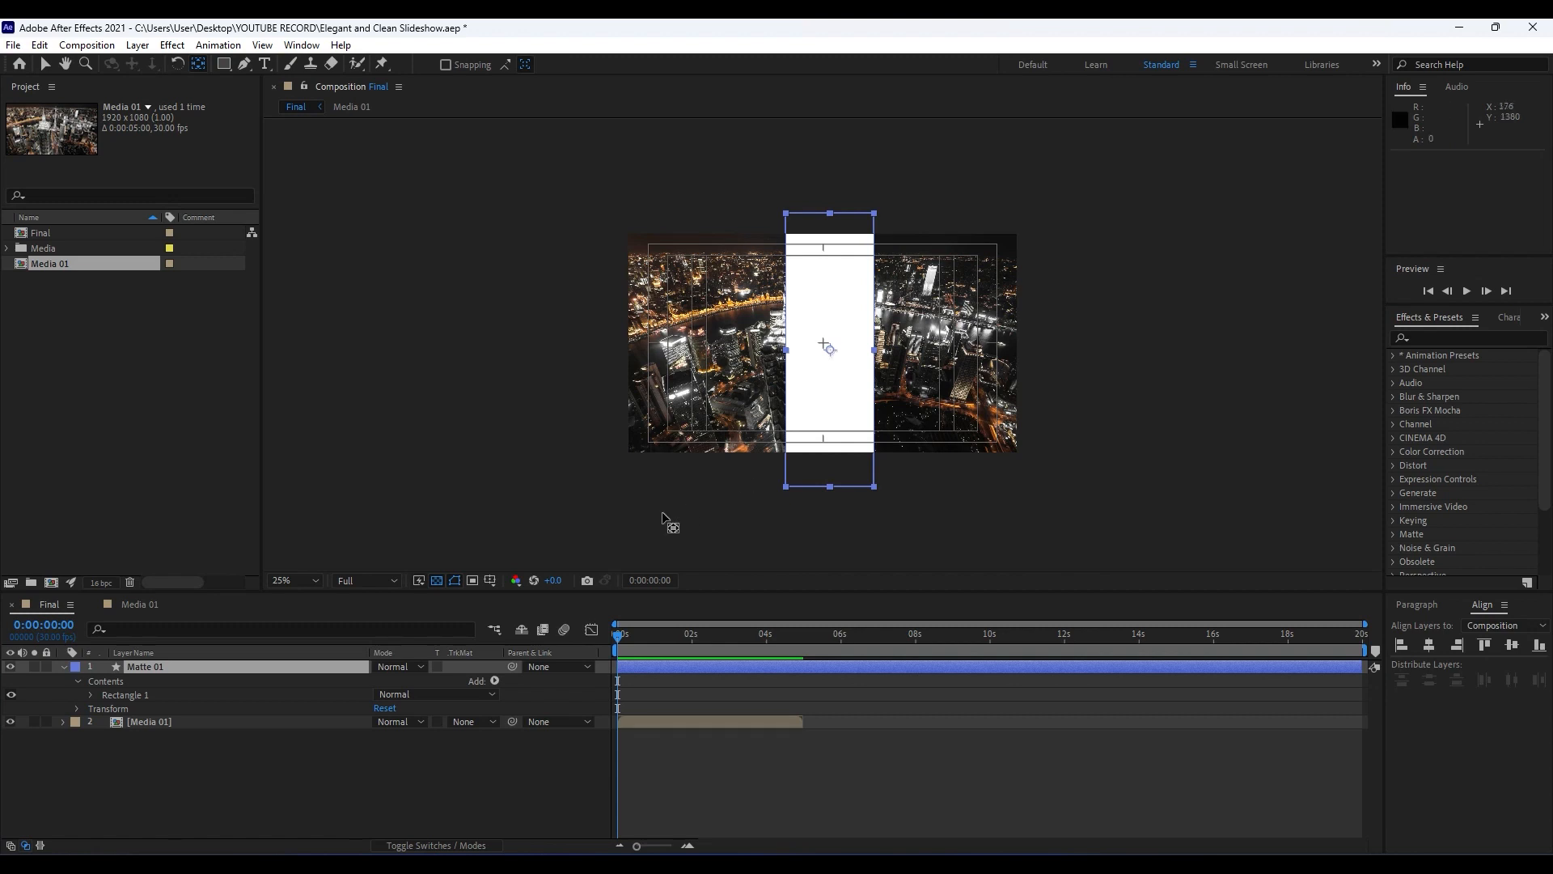
key(v)
click(64, 666)
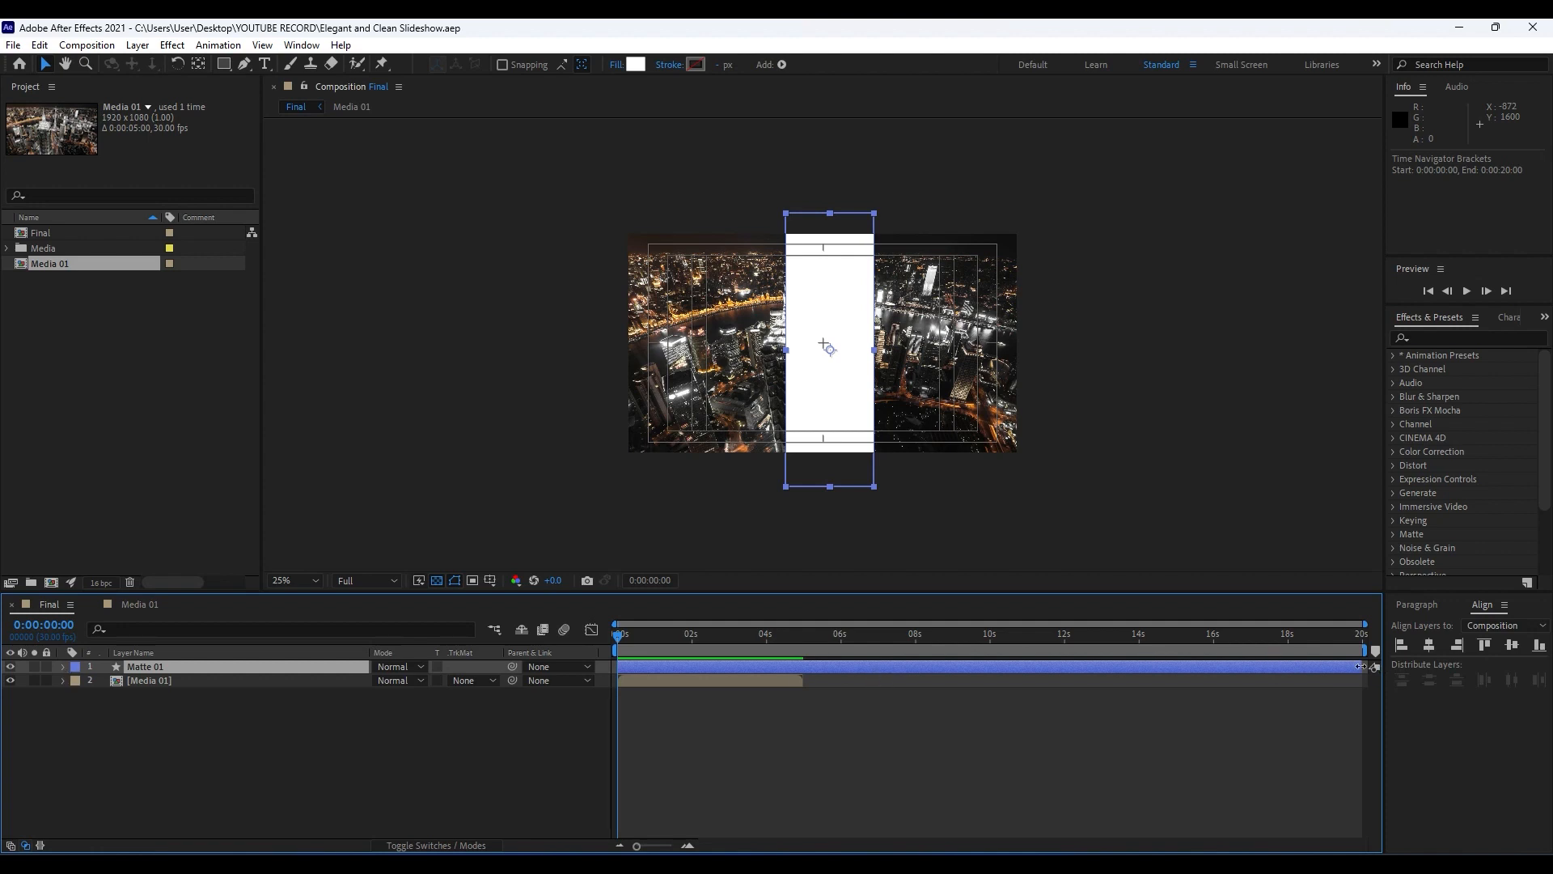
drag(1361, 666, 802, 682)
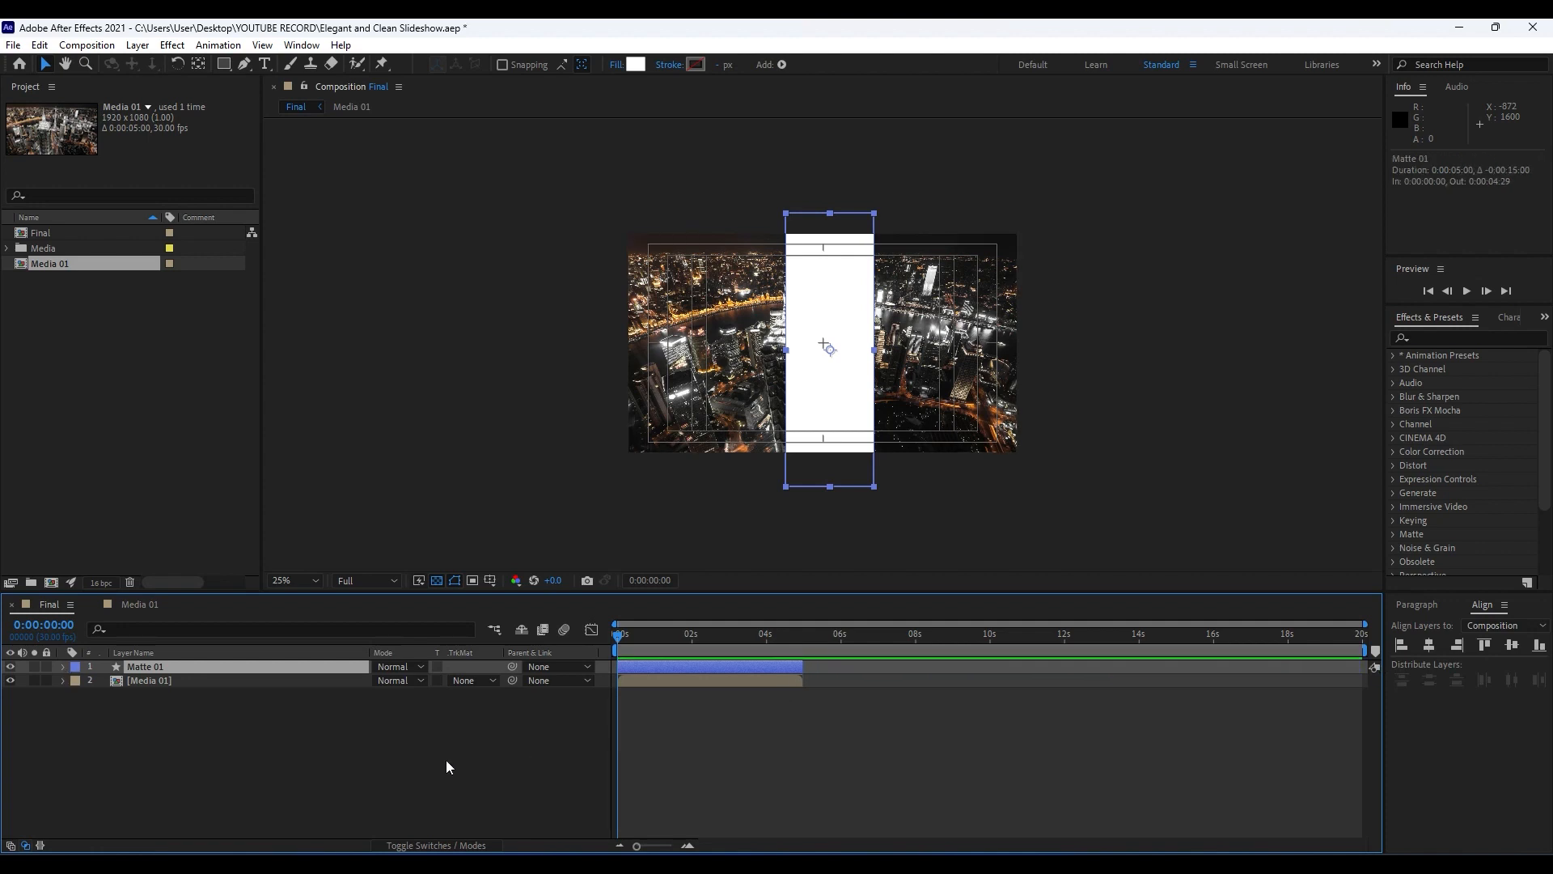
Step: Add a rotation keyframe of -90° to Matte 01 at 0:00:01:15
key(r)
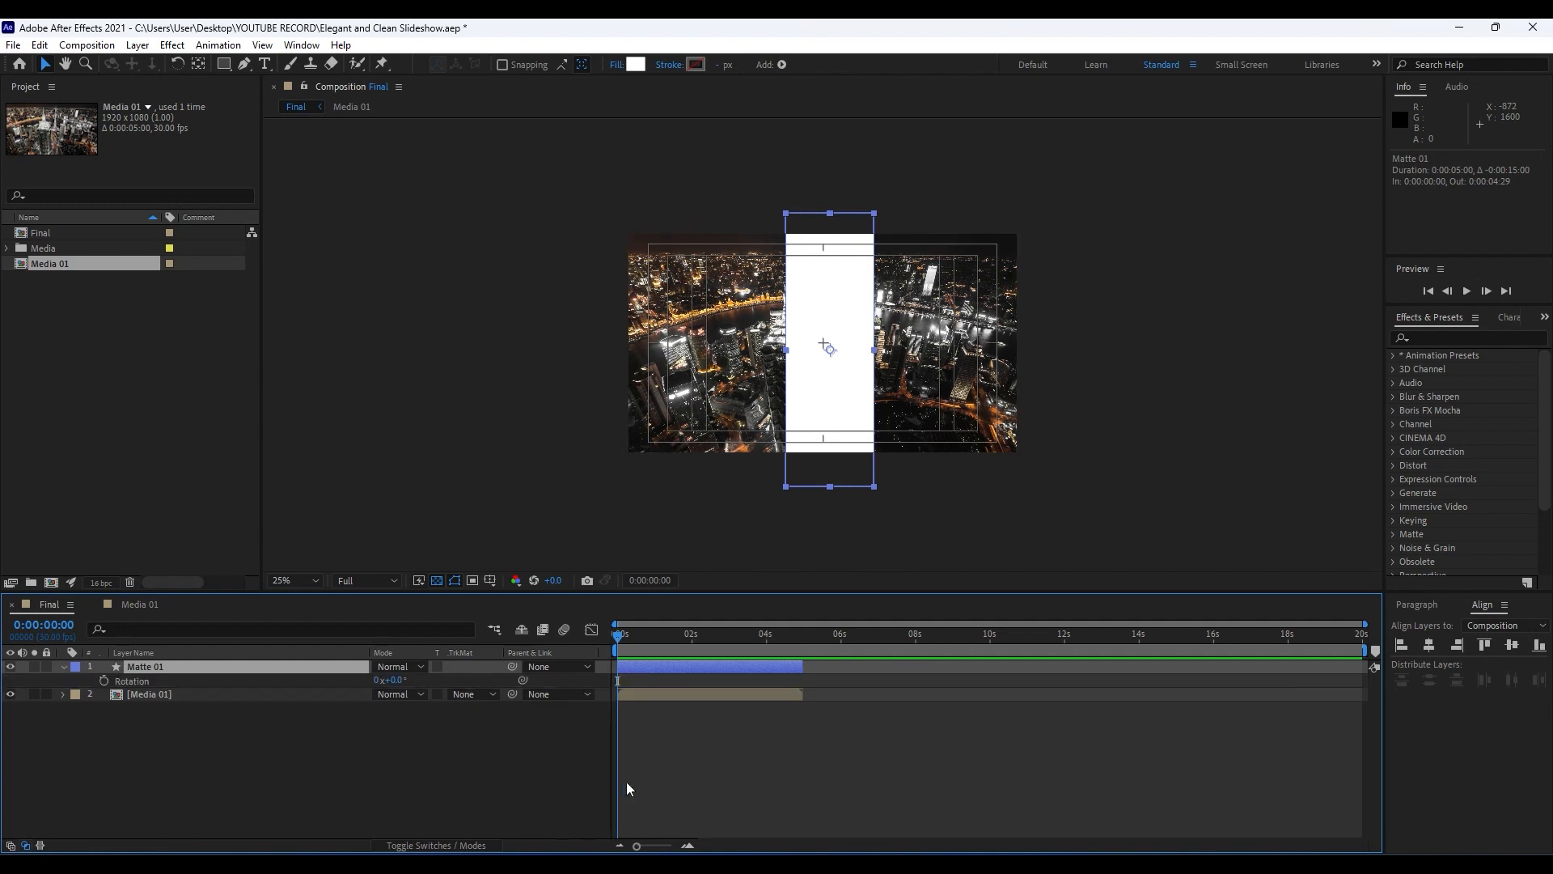
drag(638, 846, 665, 846)
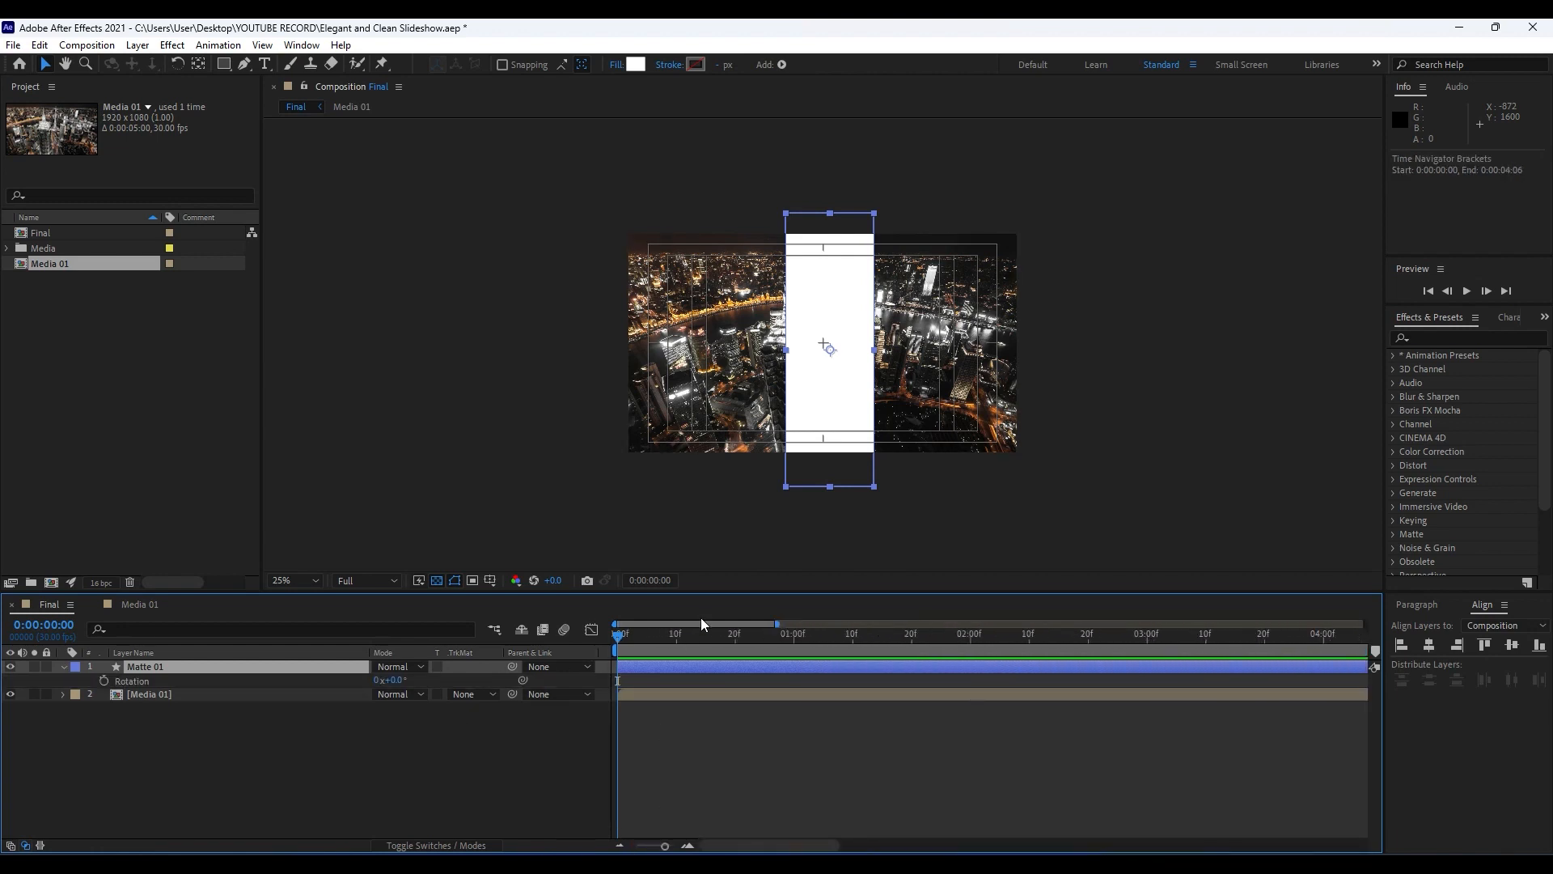
drag(726, 641, 881, 645)
click(105, 681)
click(394, 680)
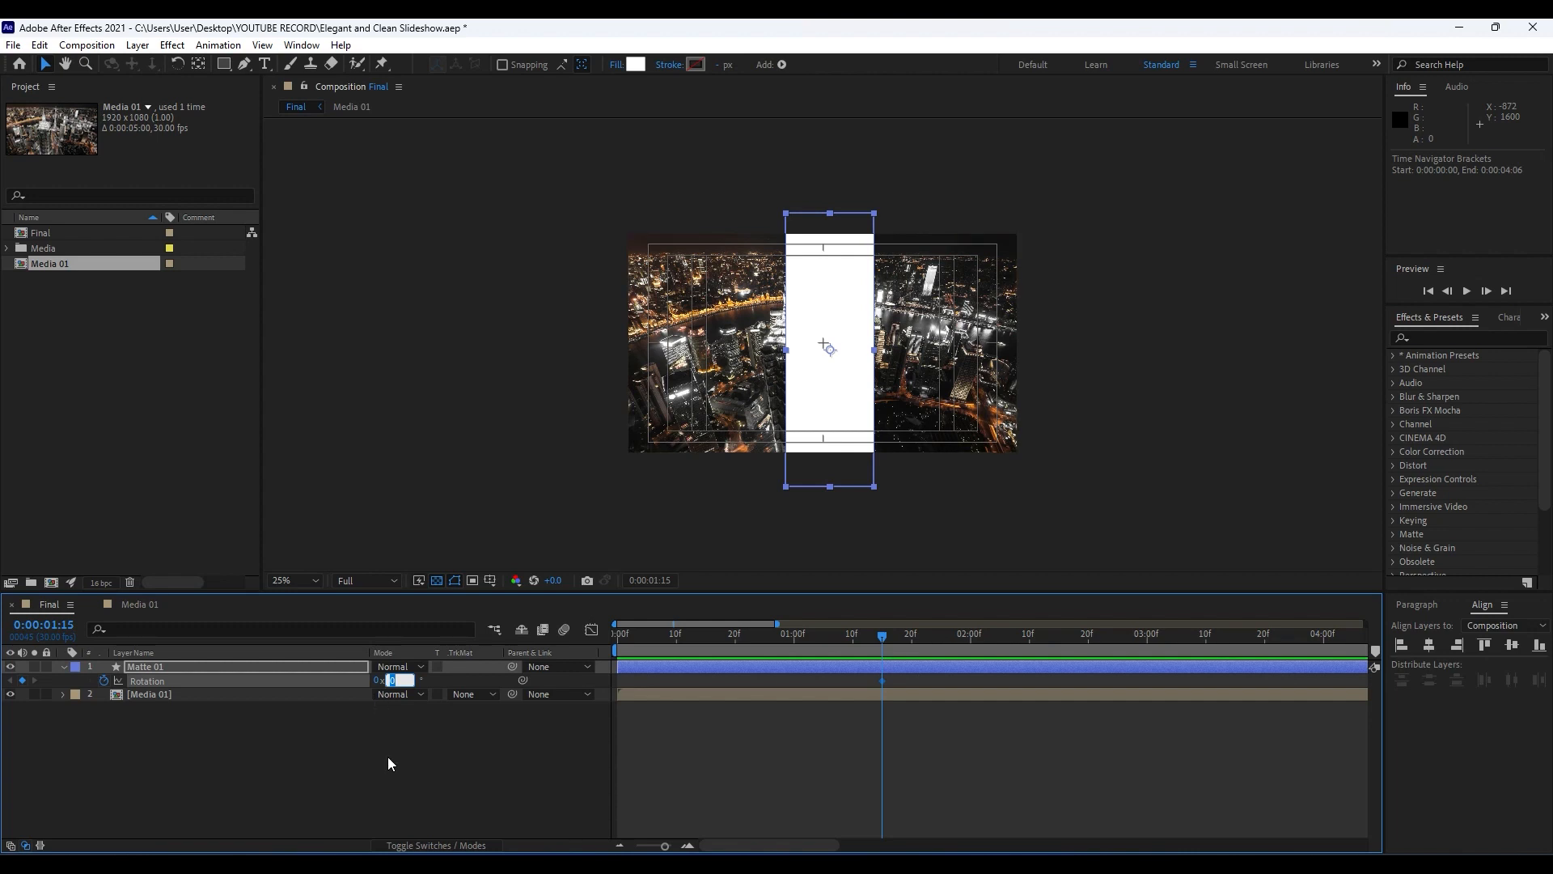
text(-90)
click(336, 793)
Step: Set Matte 01's rotation to 30° at the start of the composition and preview the animation
key(Home)
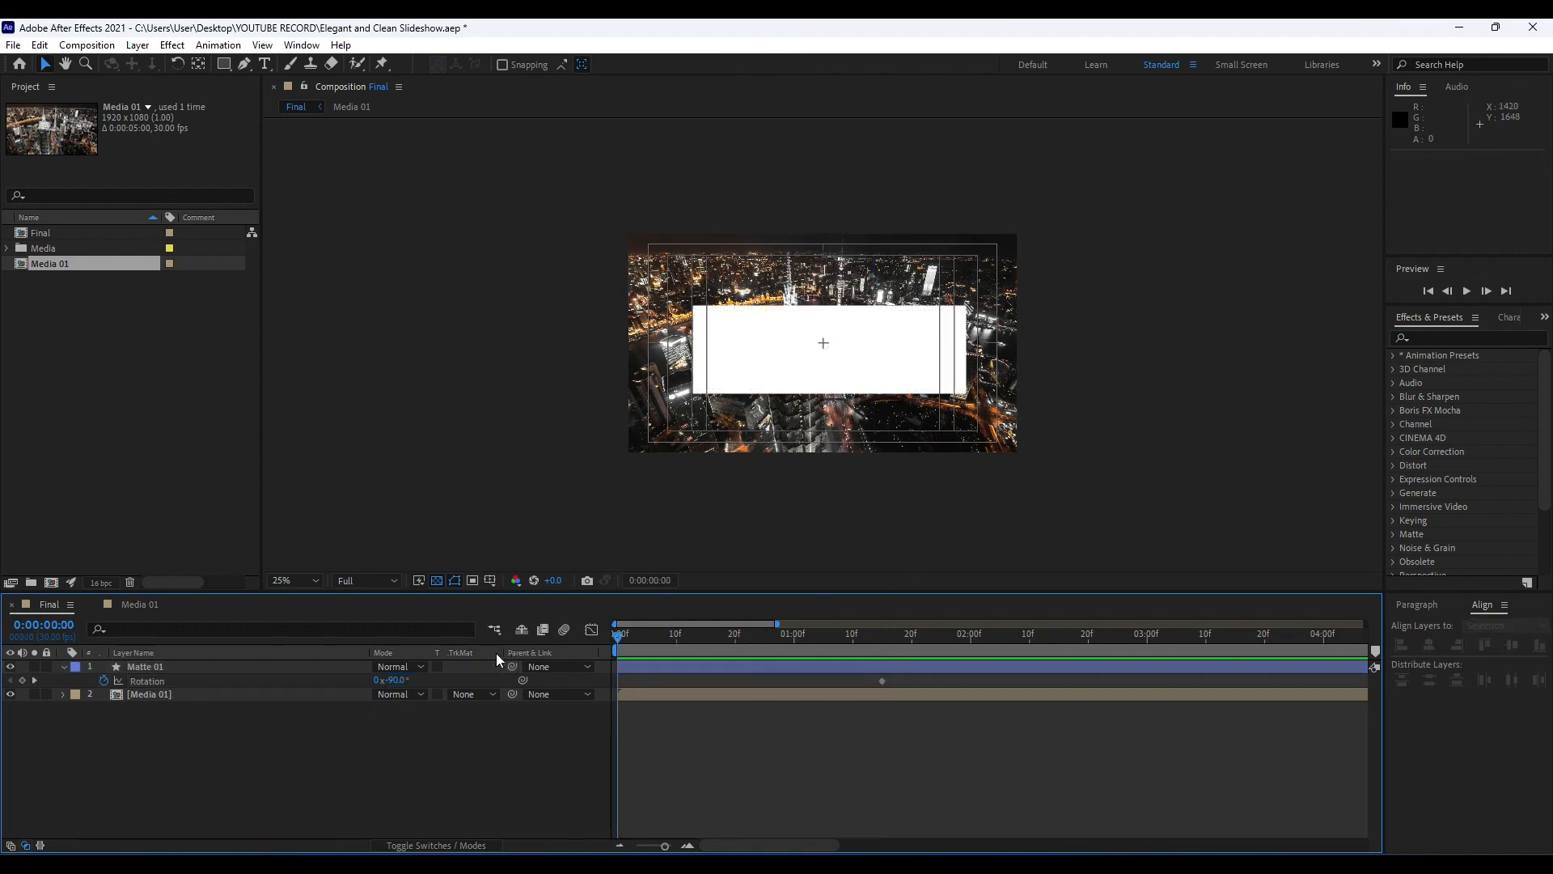
click(393, 679)
text(30)
click(453, 729)
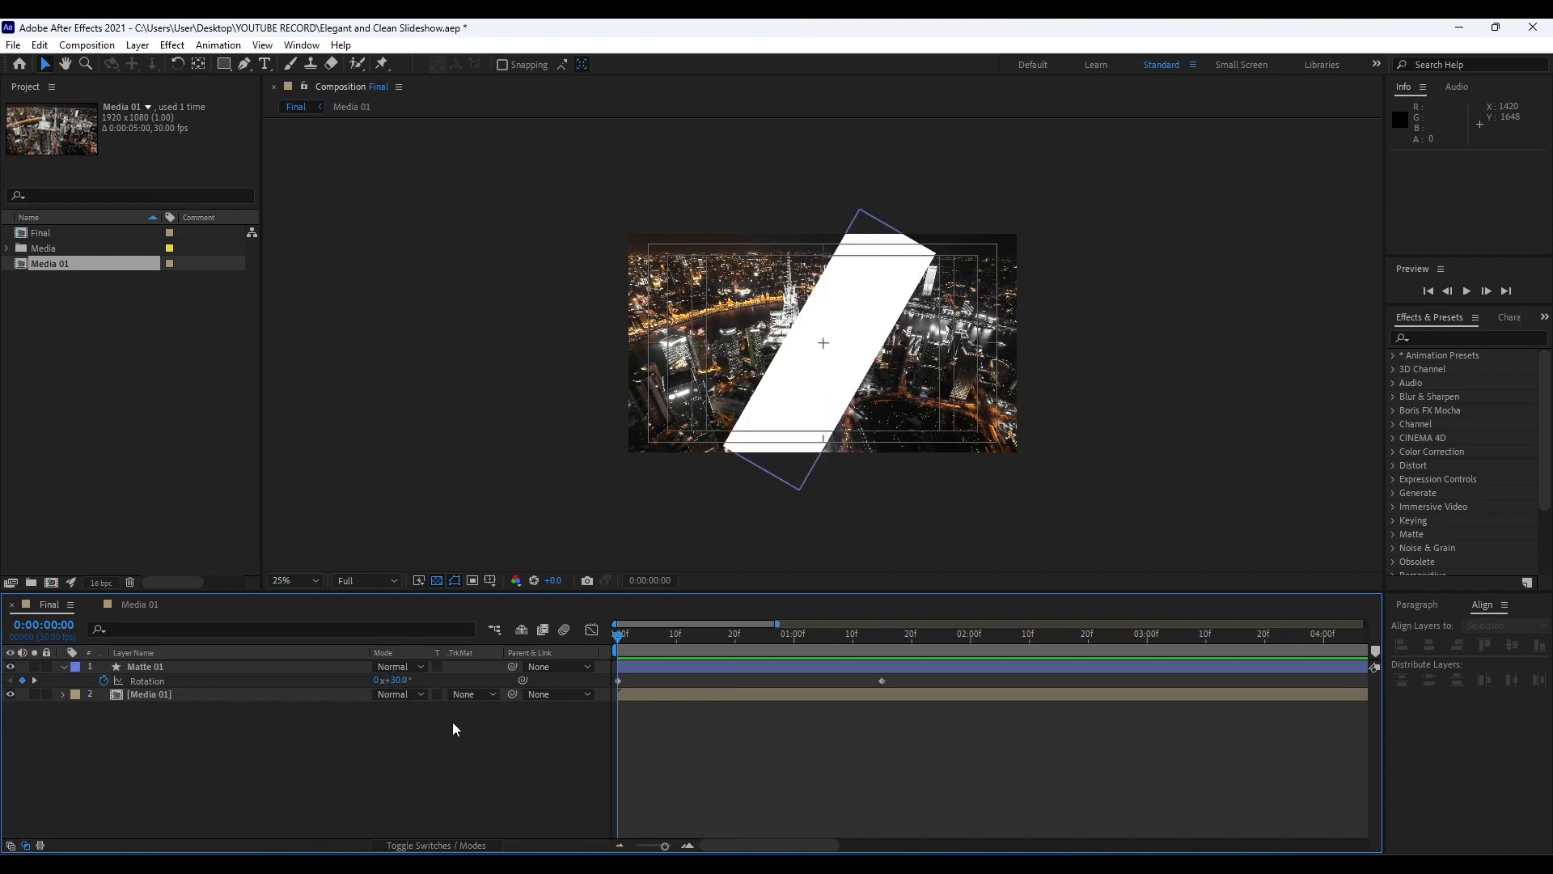
key(space)
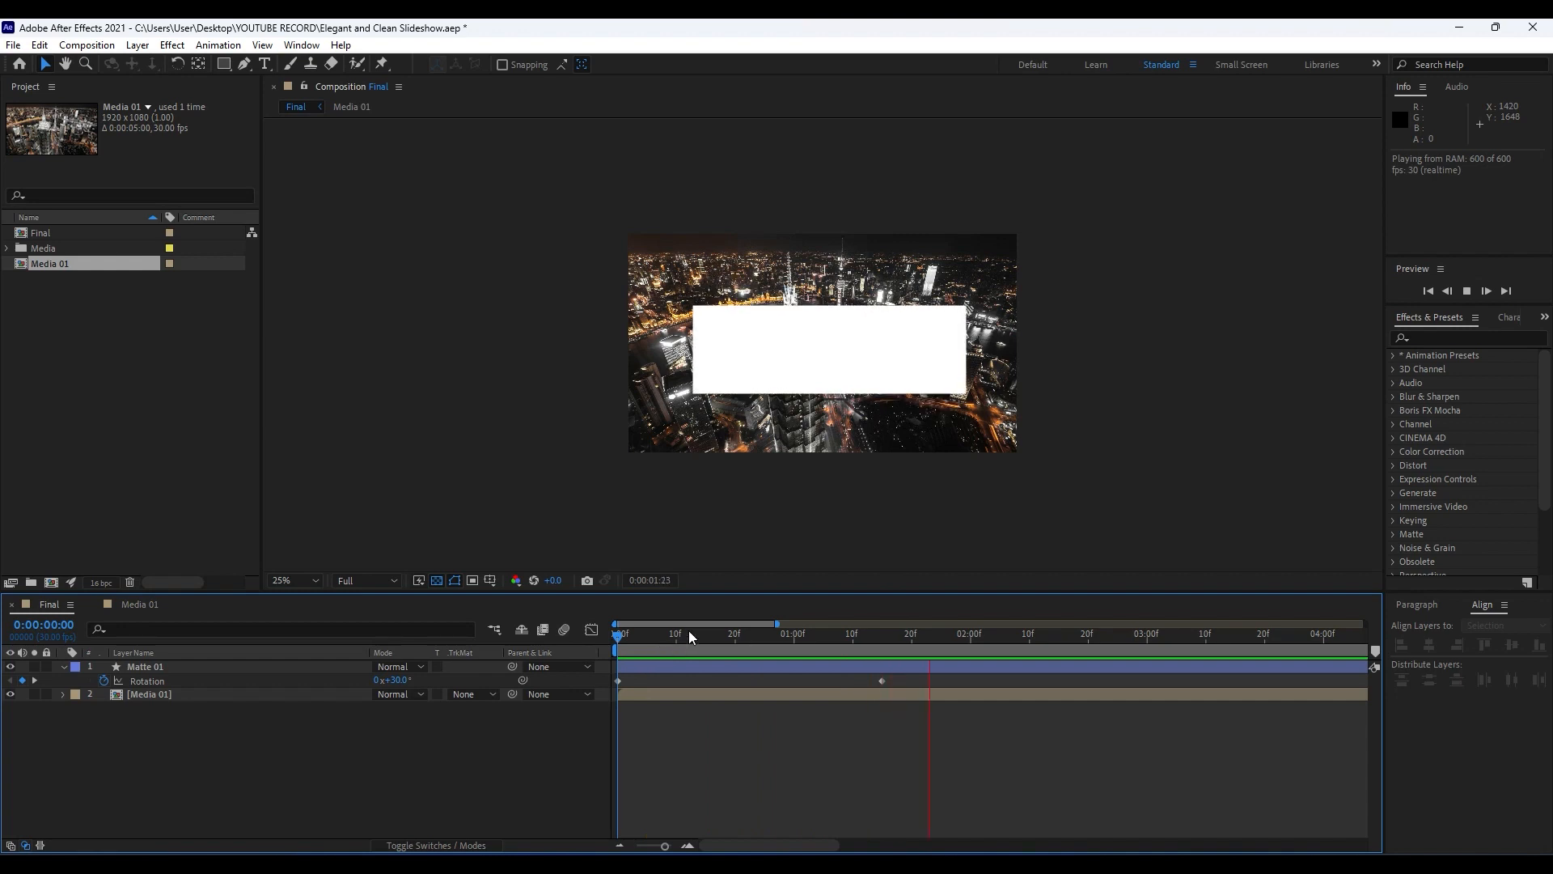
key(space)
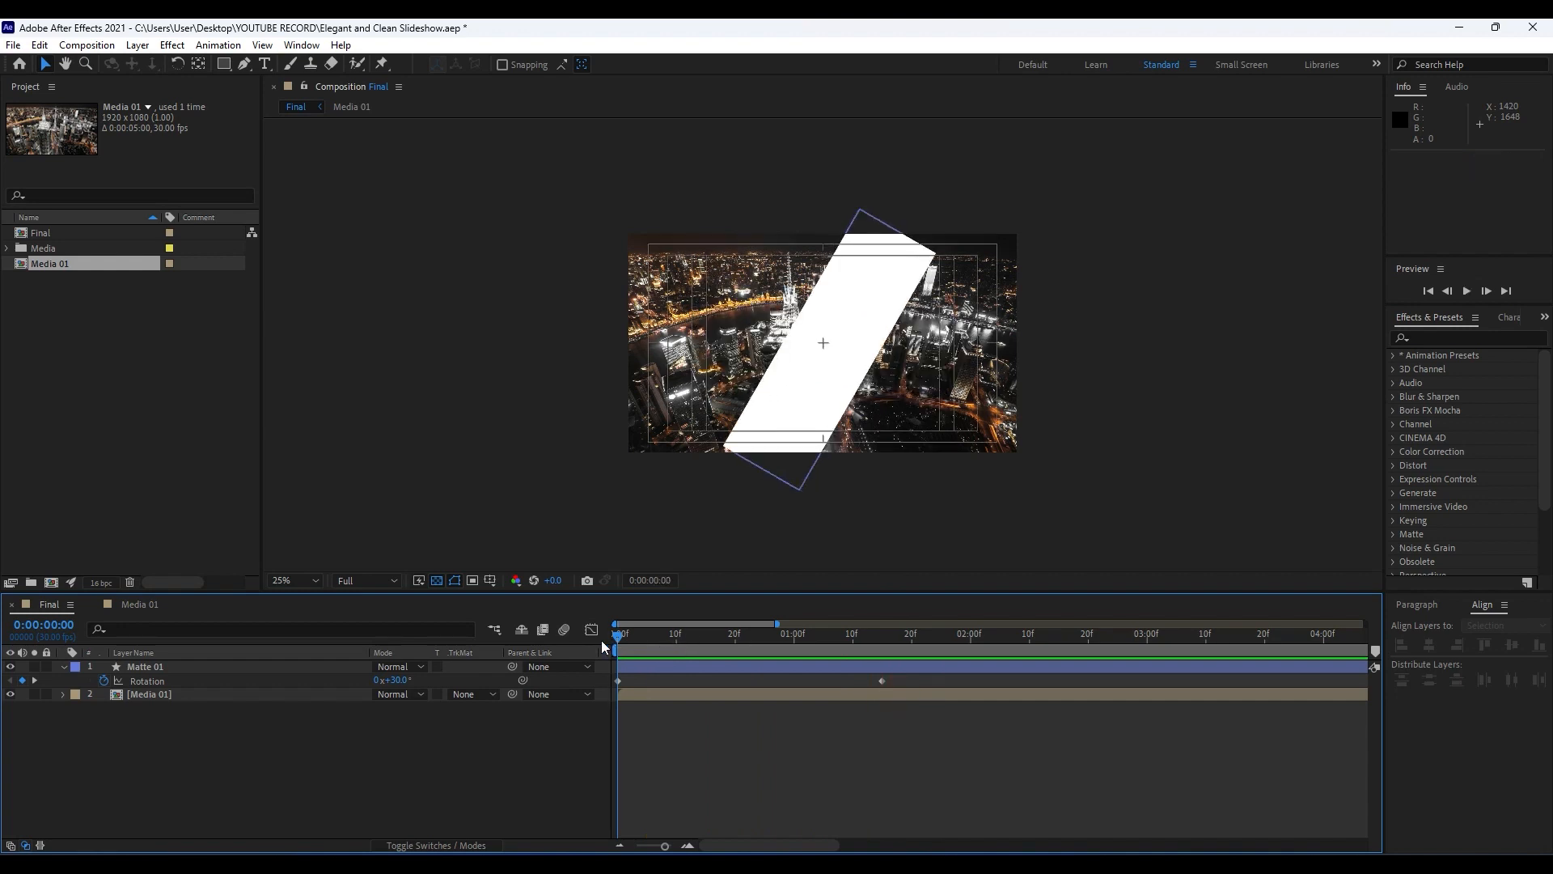
Step: Unlink Matte 01's scale proportions and keyframe its horizontal scale at 0% at the start of the composition
click(152, 668)
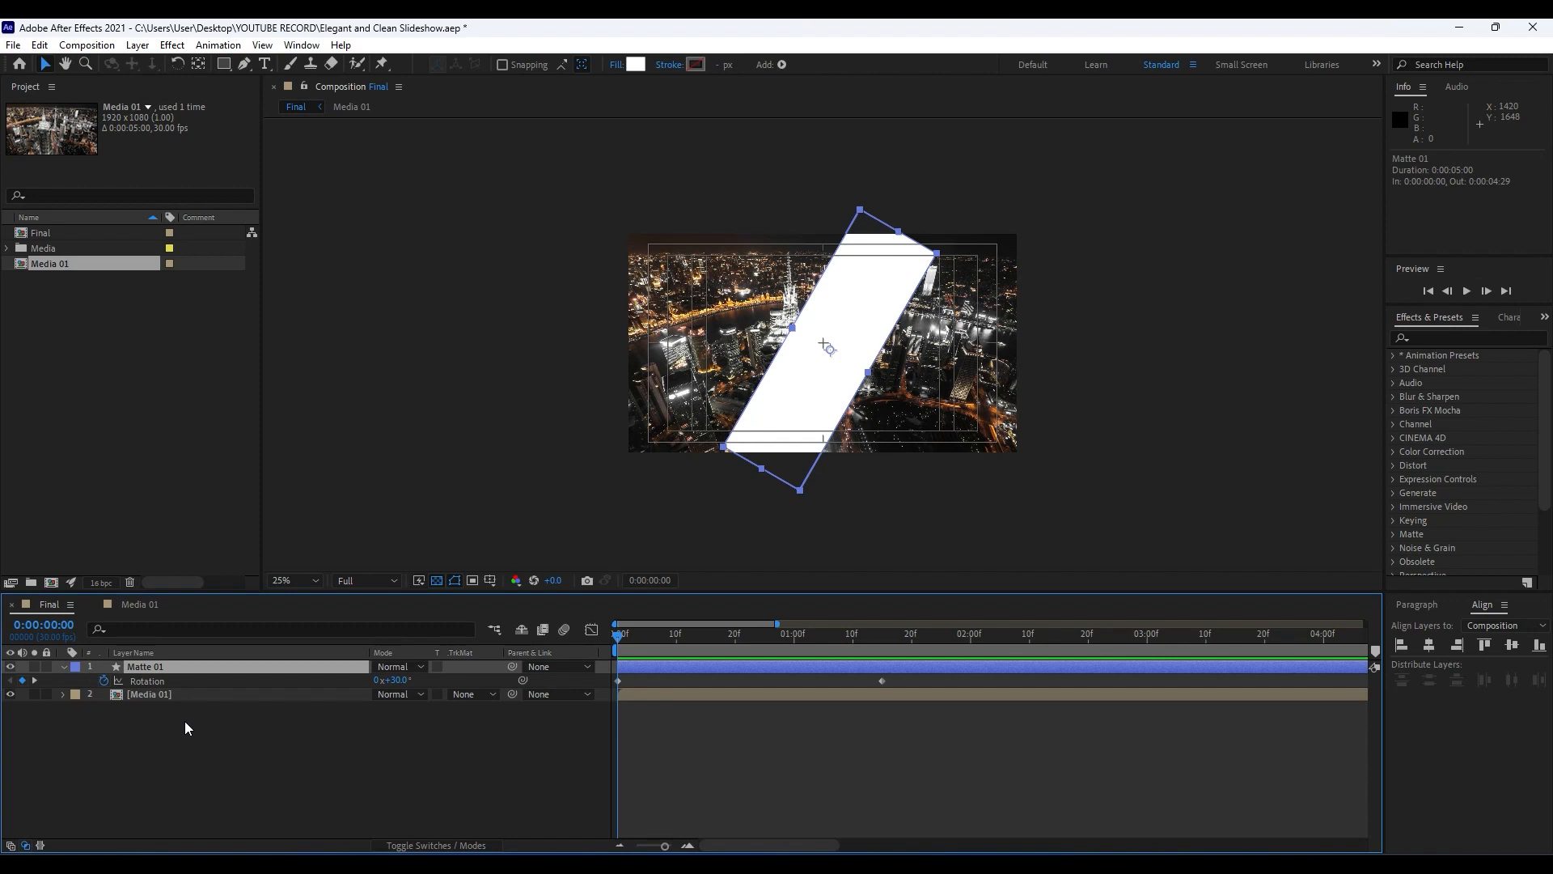
key(shift+s)
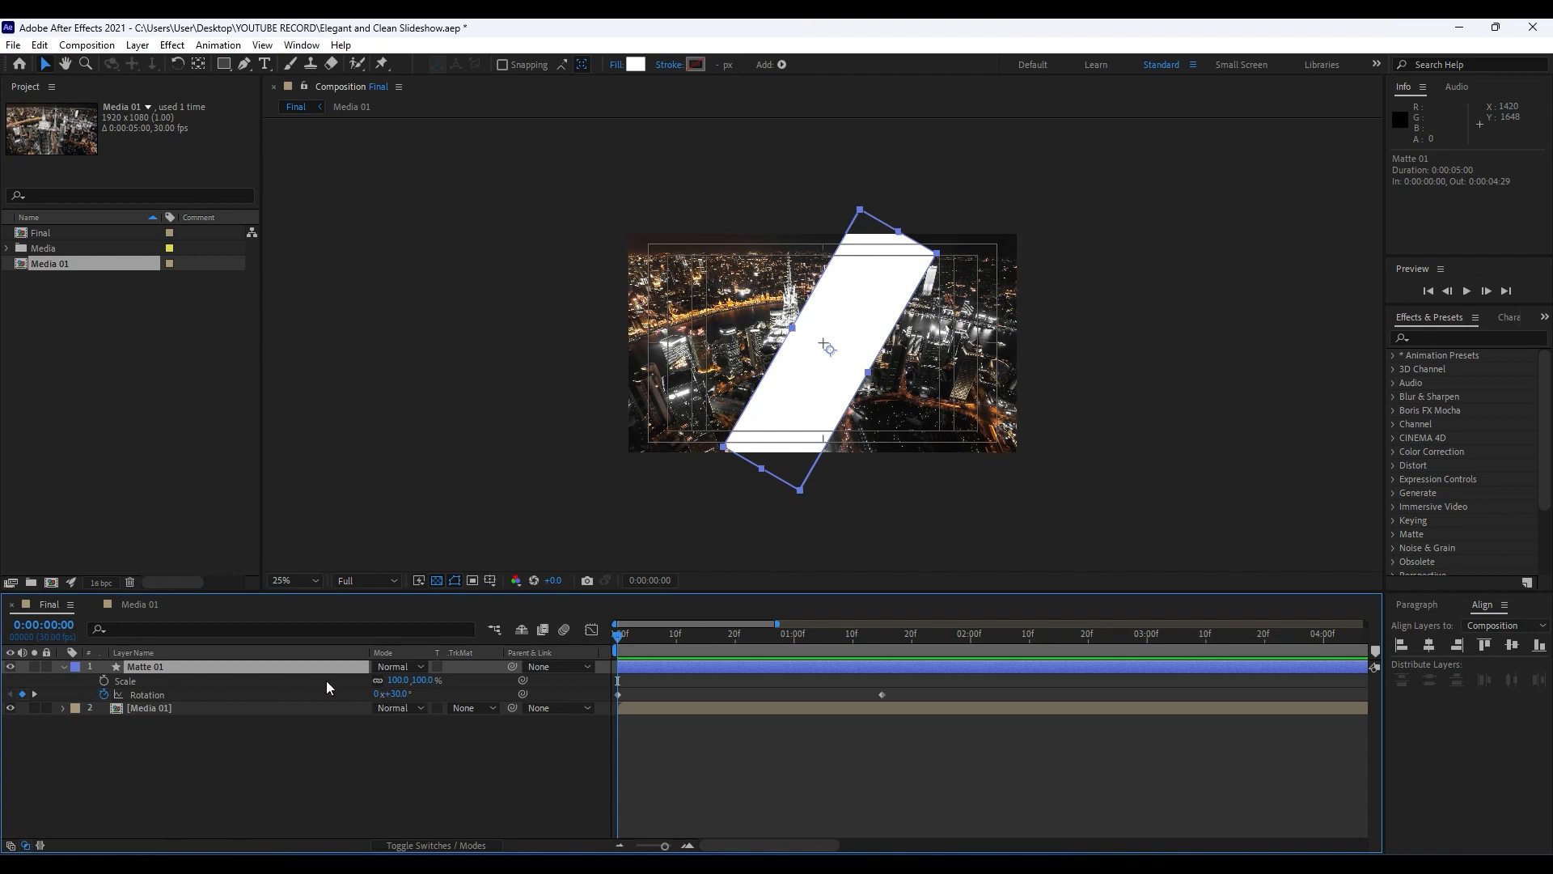
click(379, 682)
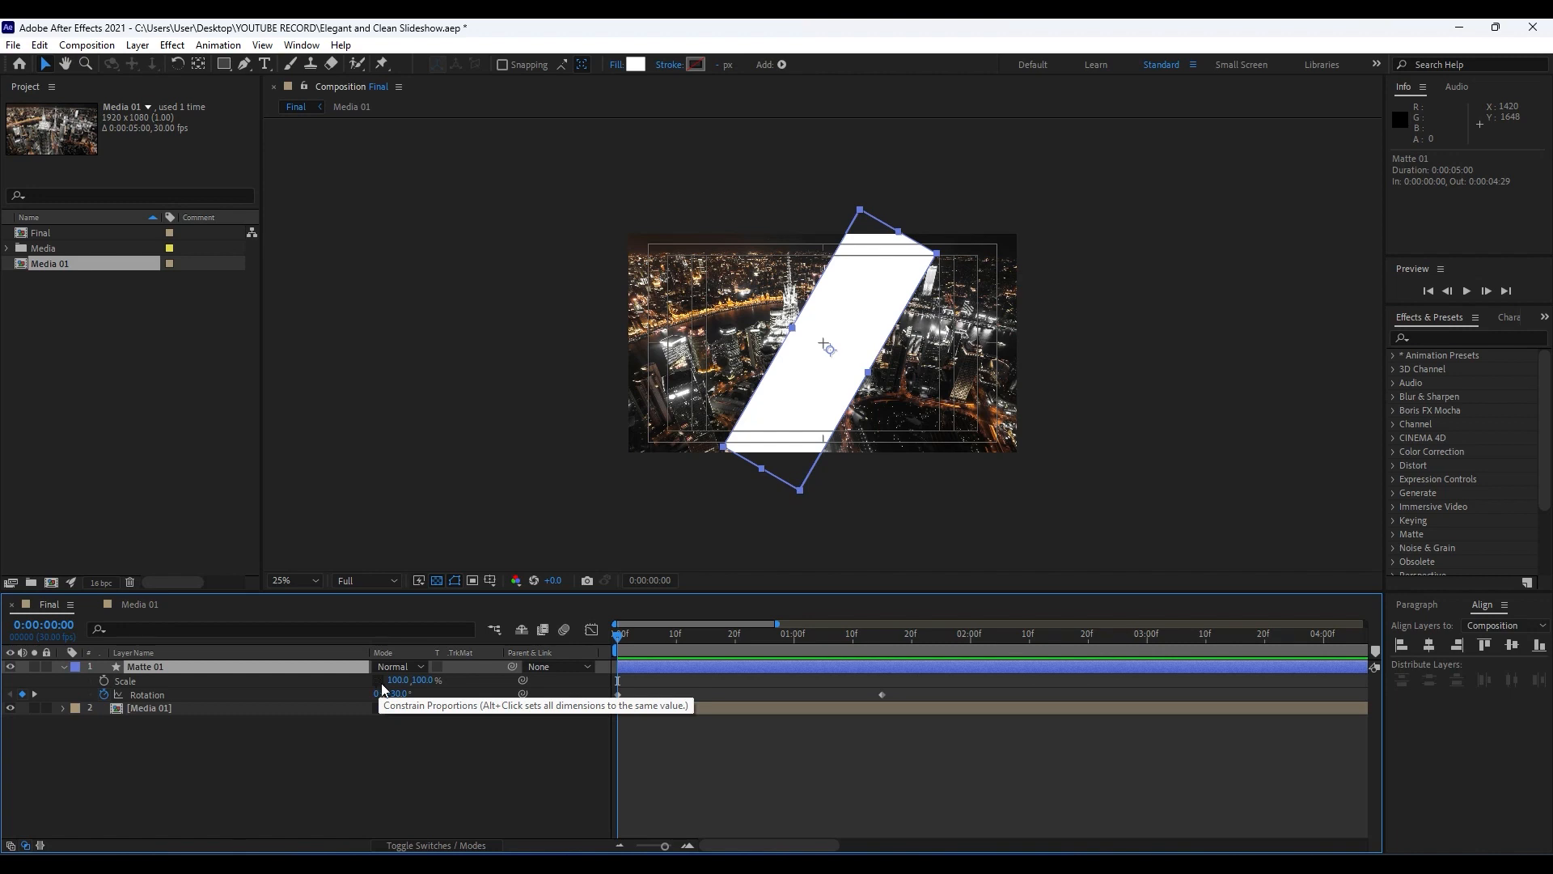
click(105, 681)
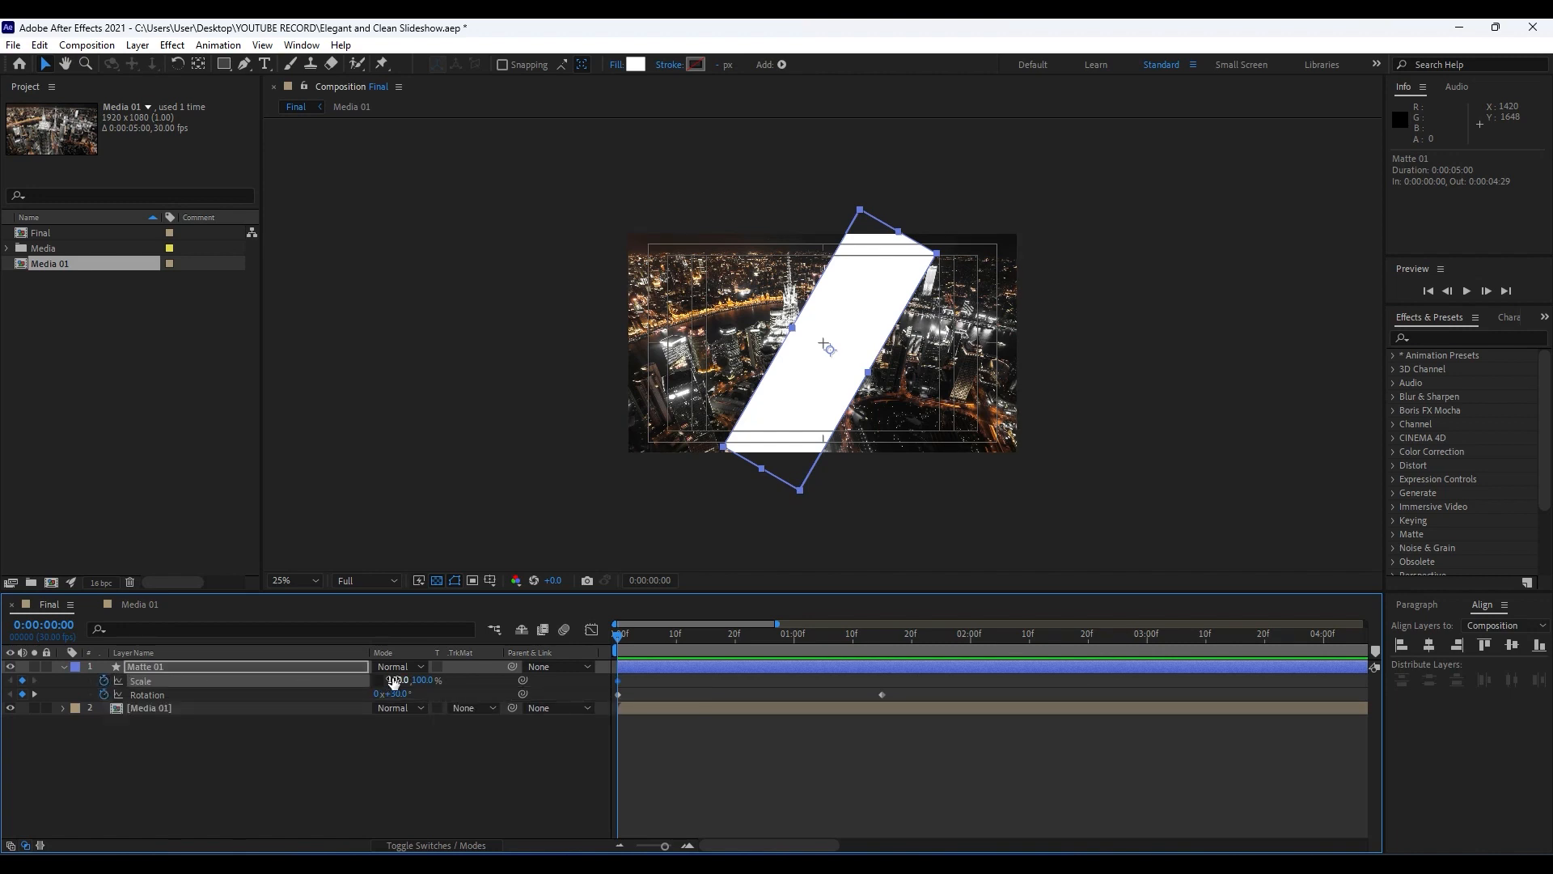
click(396, 680)
text(0)
key(Return)
Step: Keyframe Matte 01's scale at 350% both horizontally and vertically at 0:00:01:15
drag(647, 647, 886, 660)
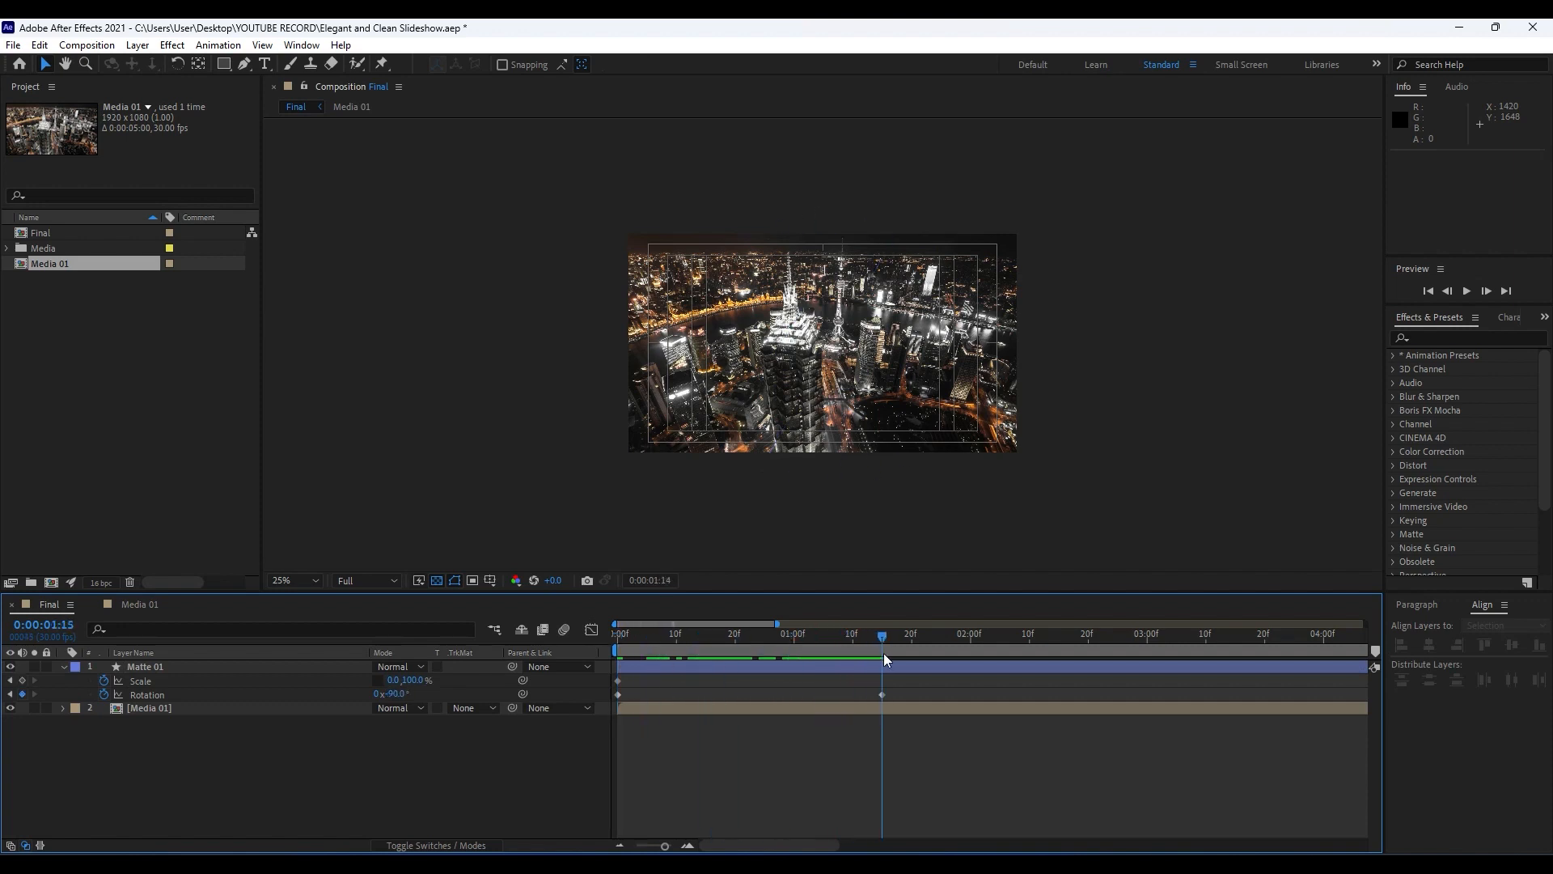
click(394, 680)
text(35)
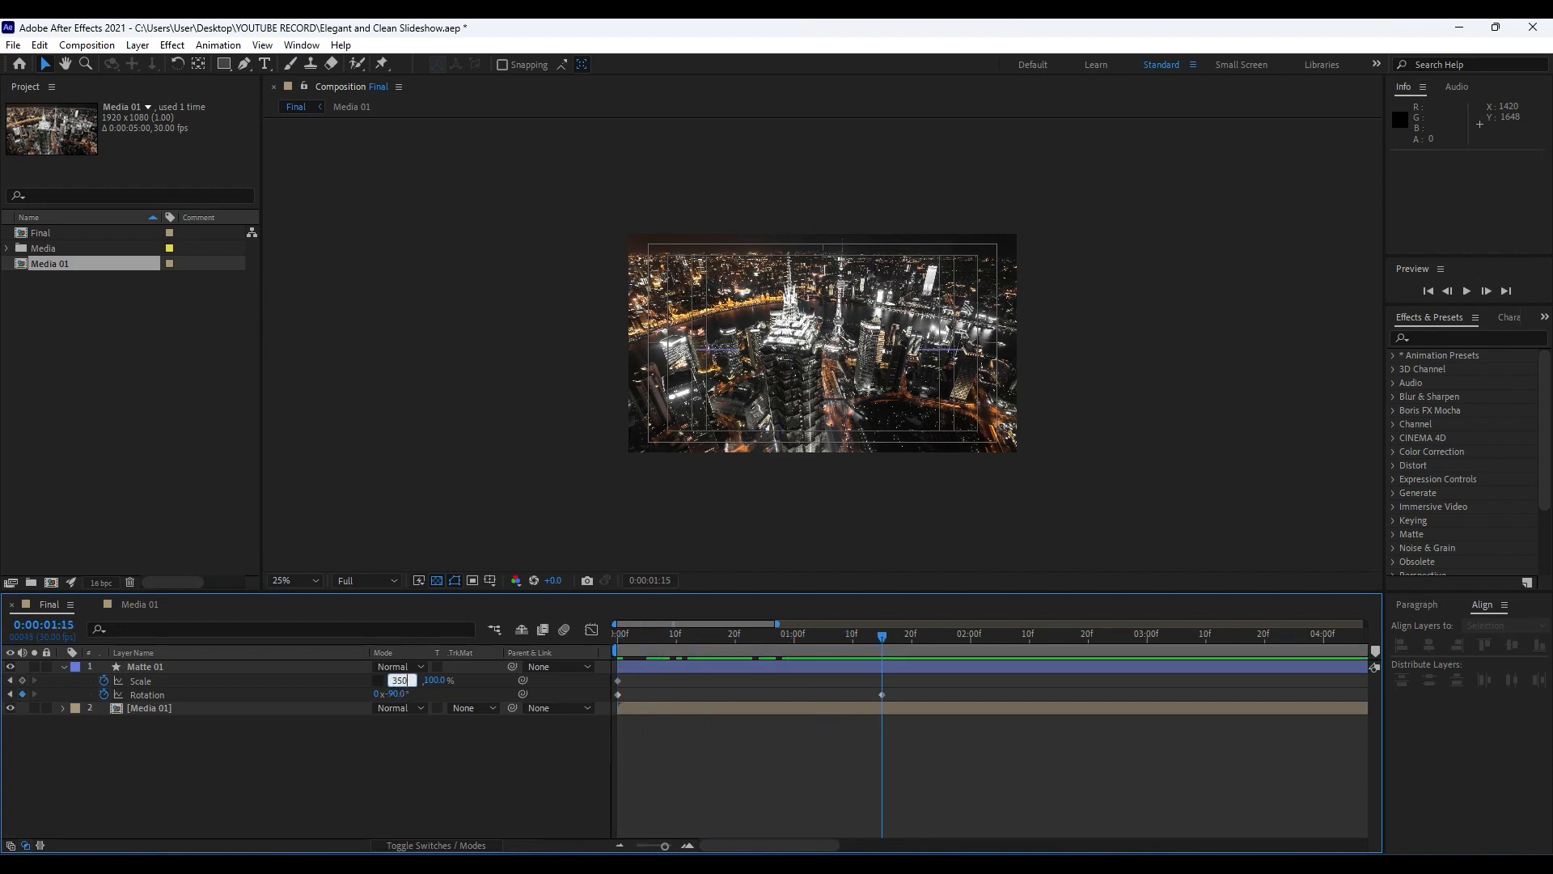
text(0)
key(Tab)
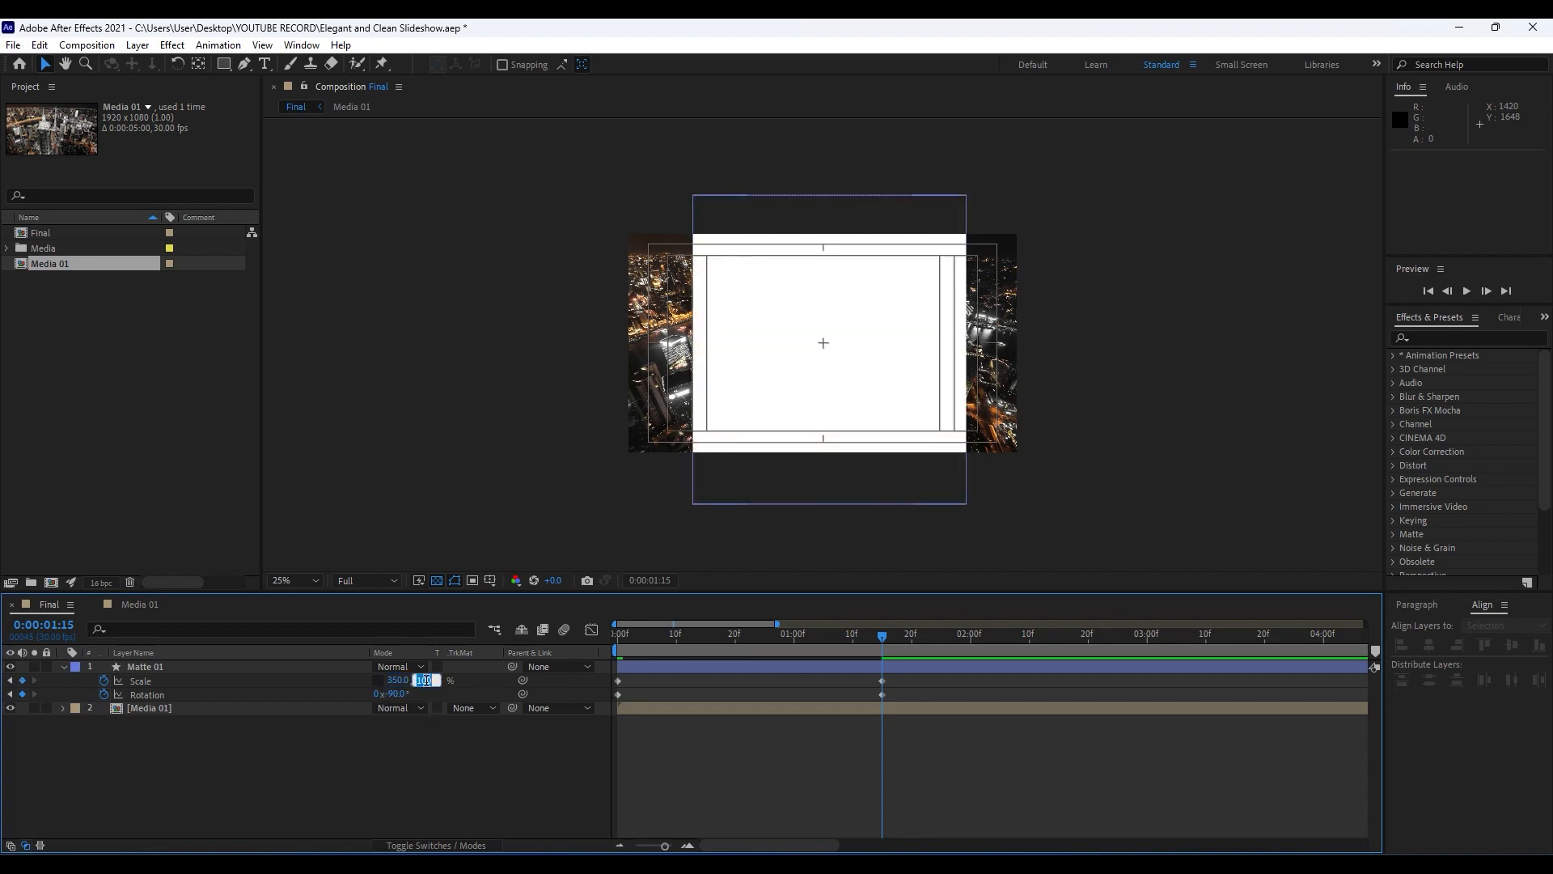
text(350)
key(Return)
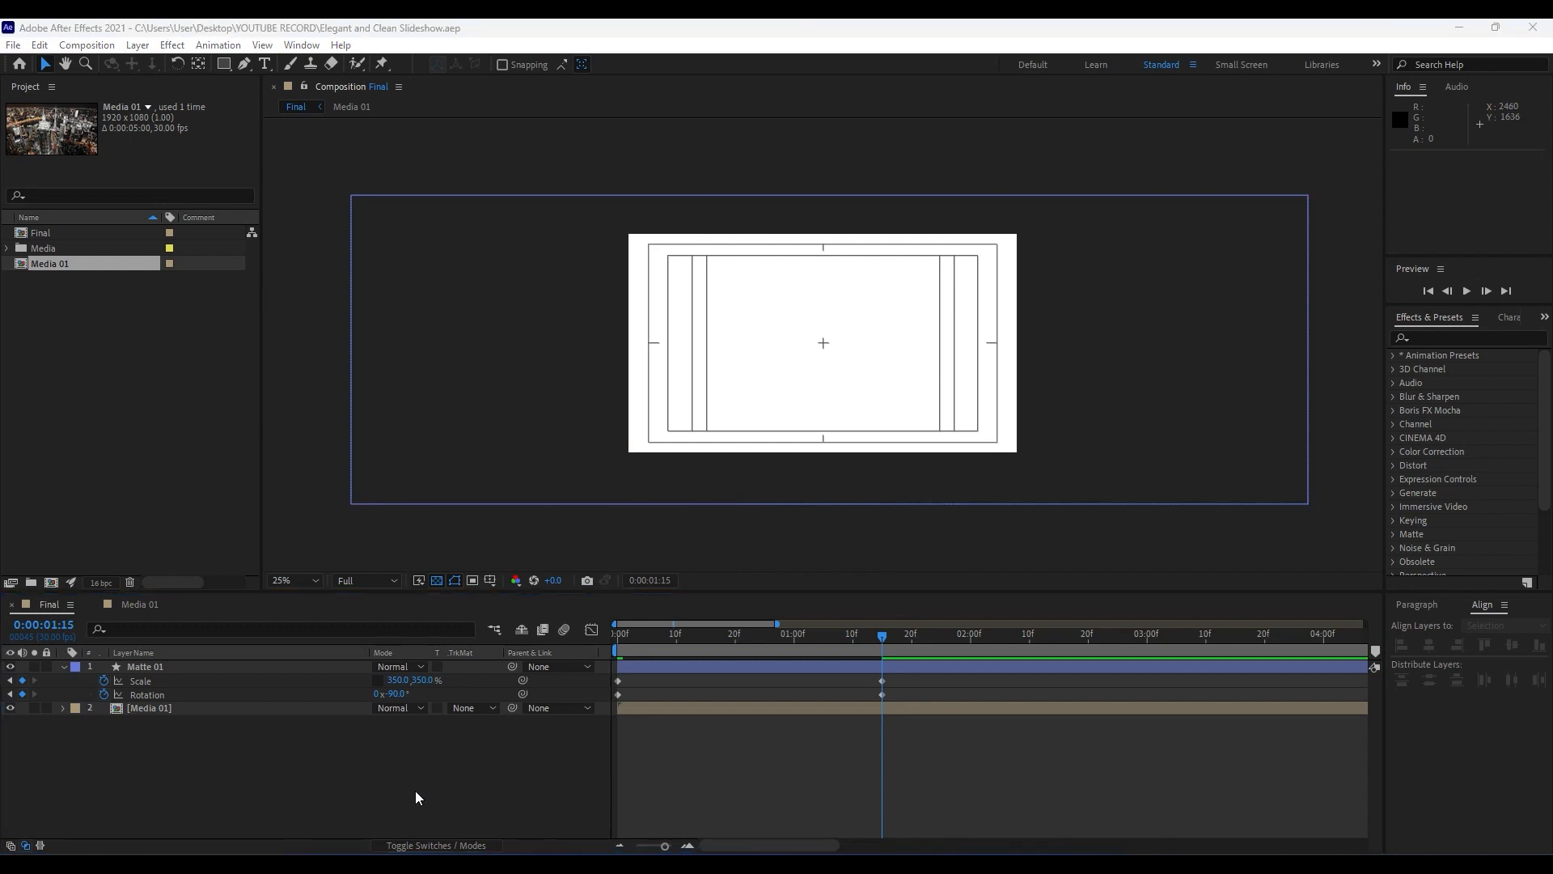
Step: Apply Easy Ease to all of Matte 01's scale and rotation keyframes
drag(994, 777, 564, 657)
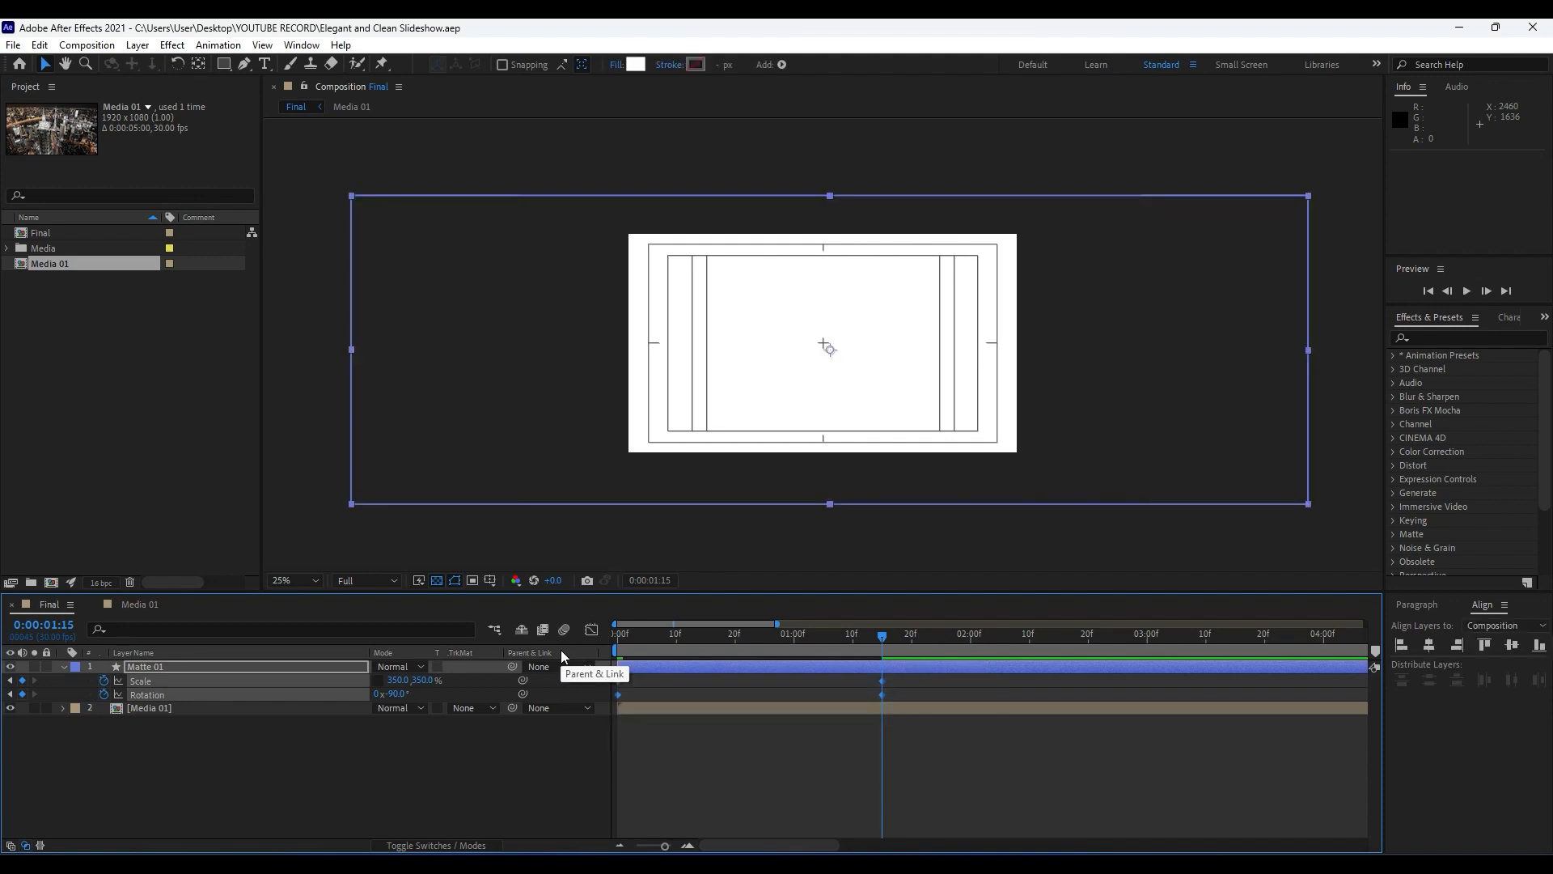
key(F9)
click(287, 796)
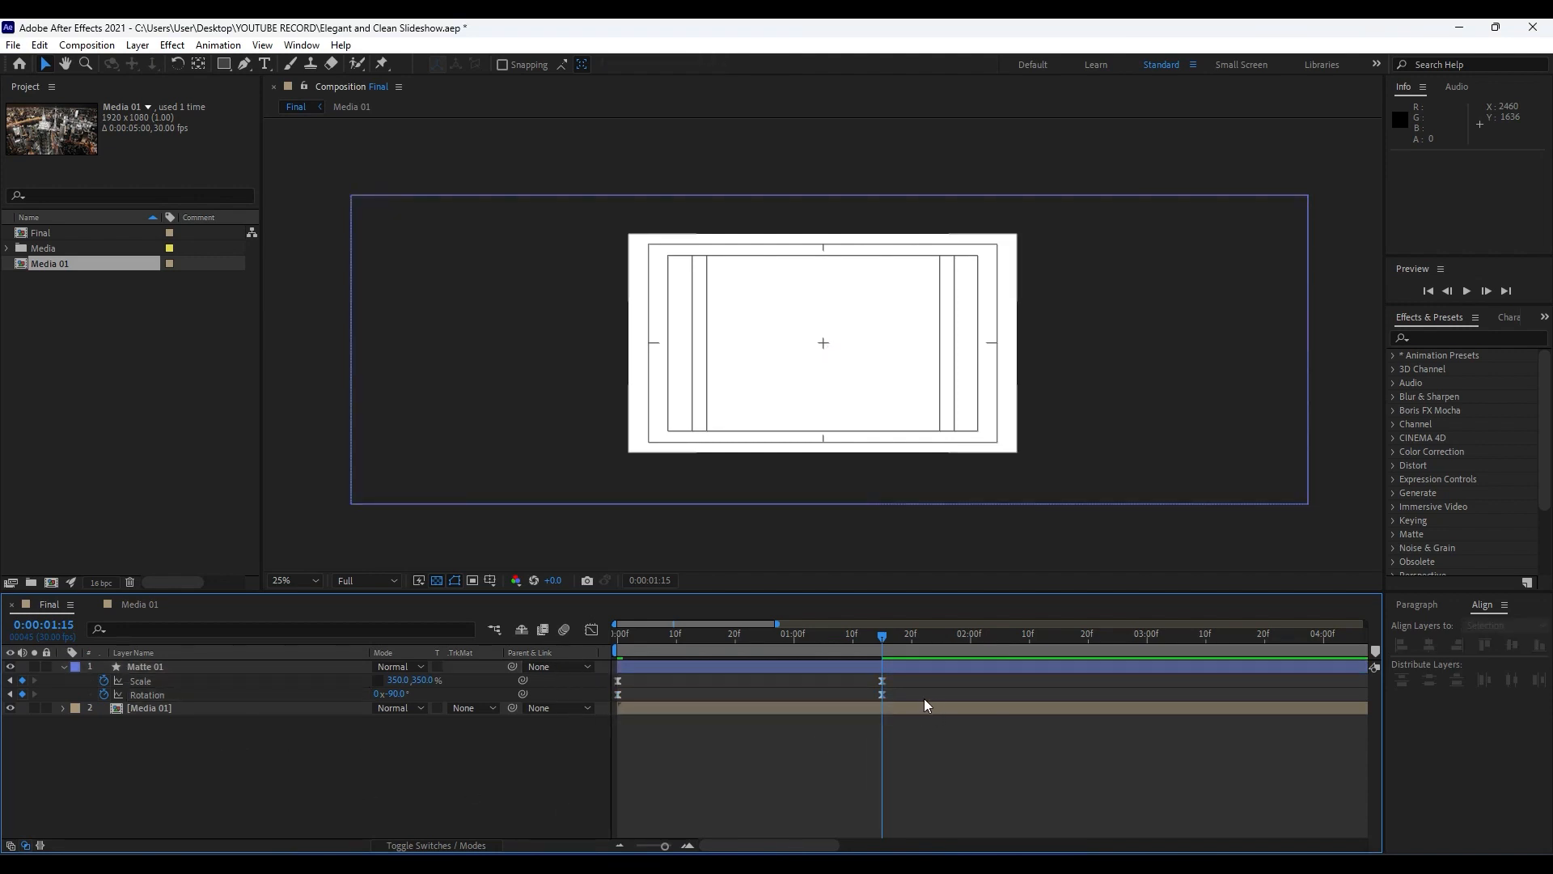
Step: Shape Matte 01's rotation speed graph to peak early and slow gradually into the last keyframe, and preview the animation
drag(916, 692, 600, 705)
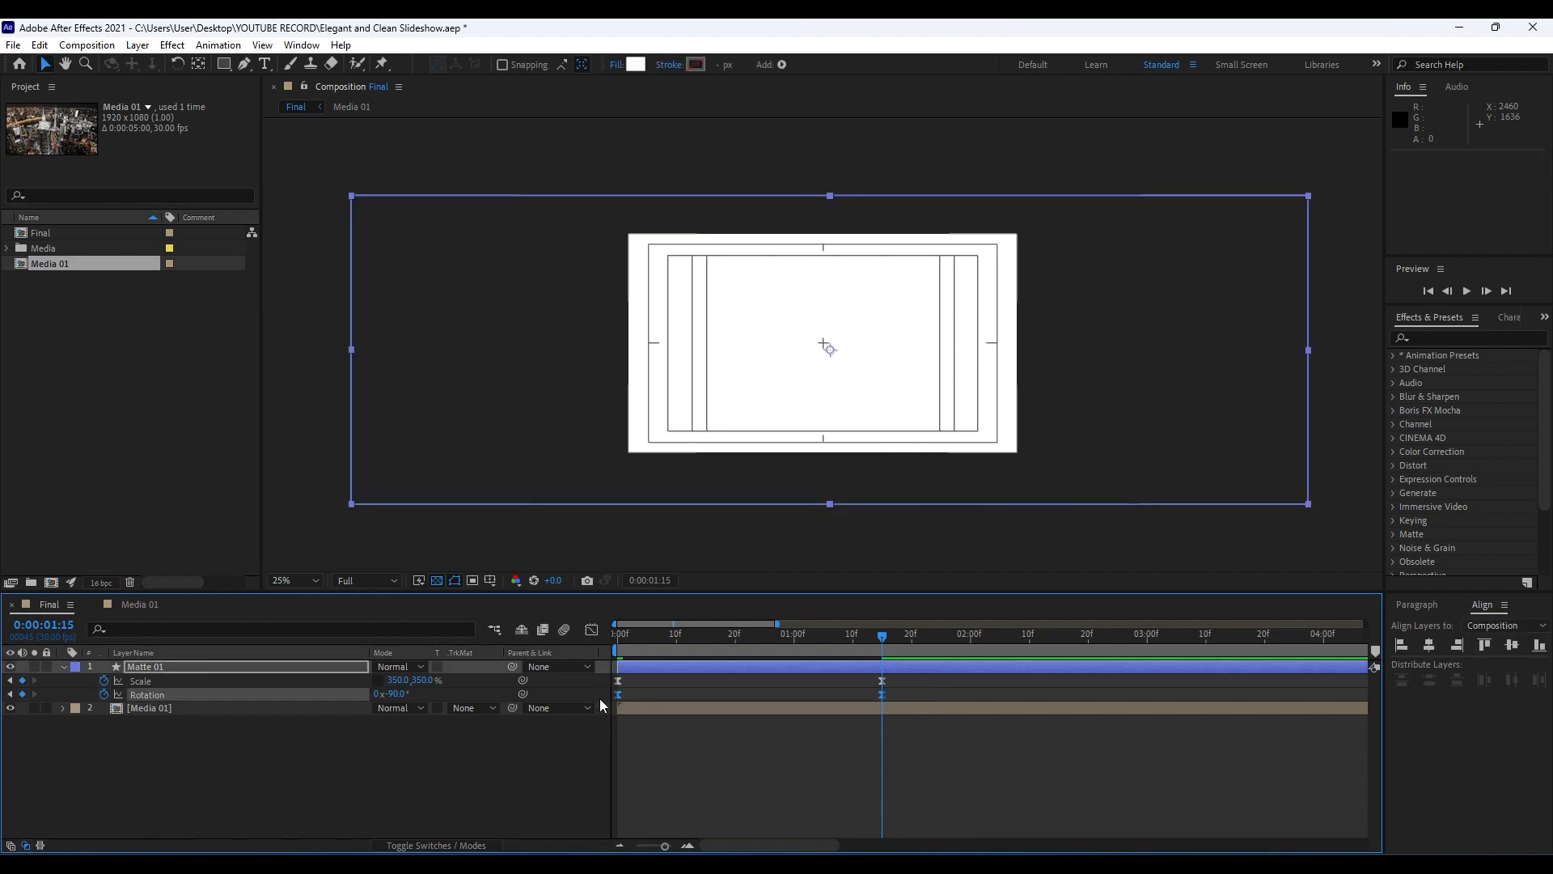
click(592, 630)
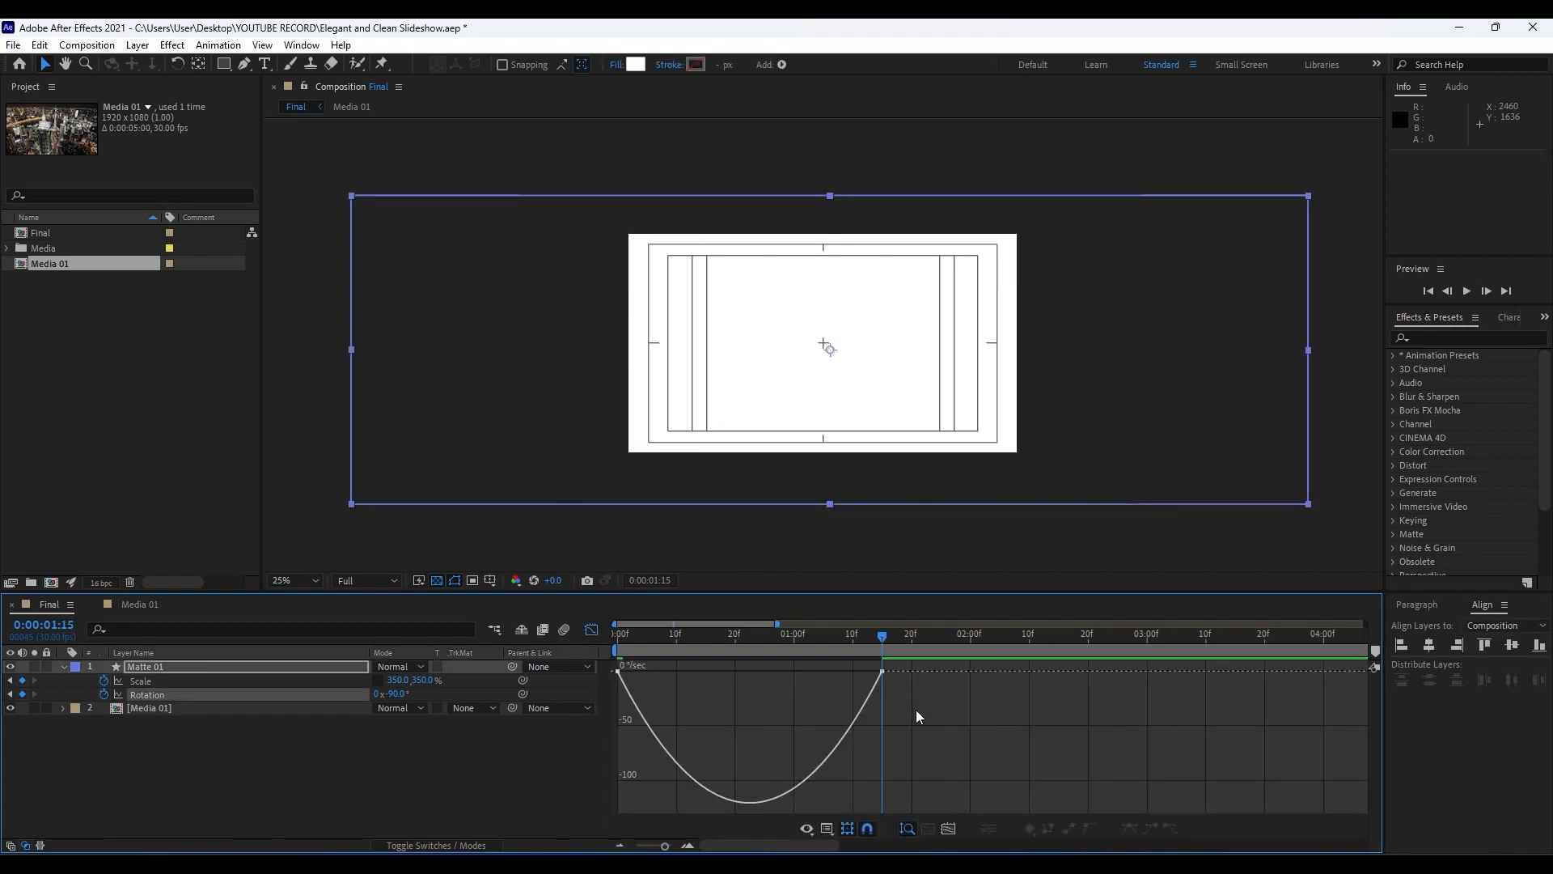
mouse_move(920, 719)
mouse_down()
mouse_move(841, 659)
mouse_move(843, 682)
mouse_move(841, 668)
mouse_move(663, 671)
mouse_move(750, 670)
mouse_up()
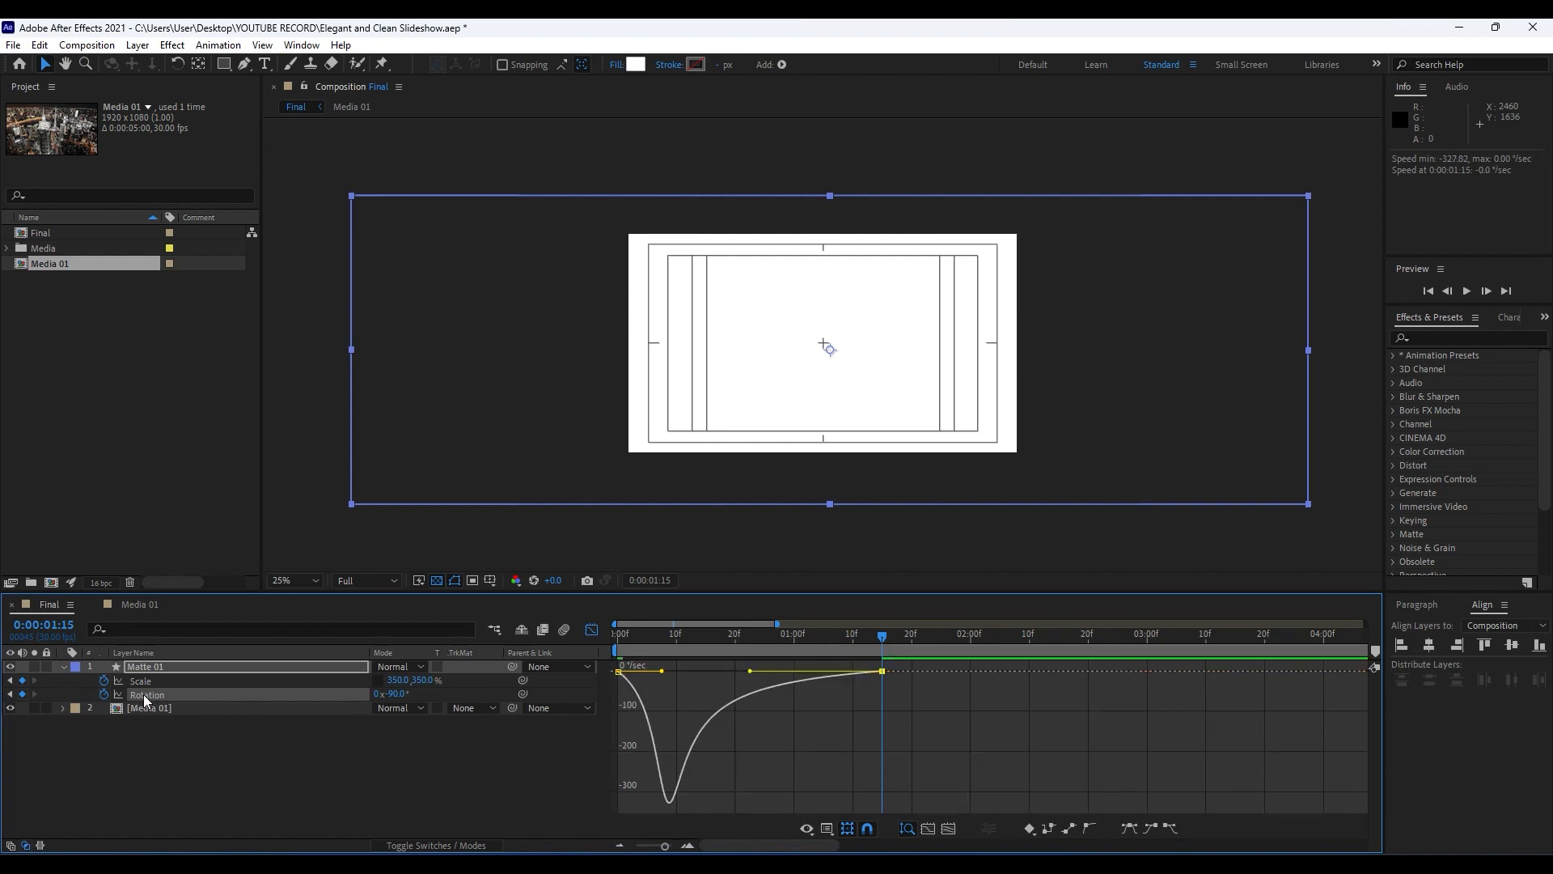
click(591, 629)
click(524, 797)
key(space)
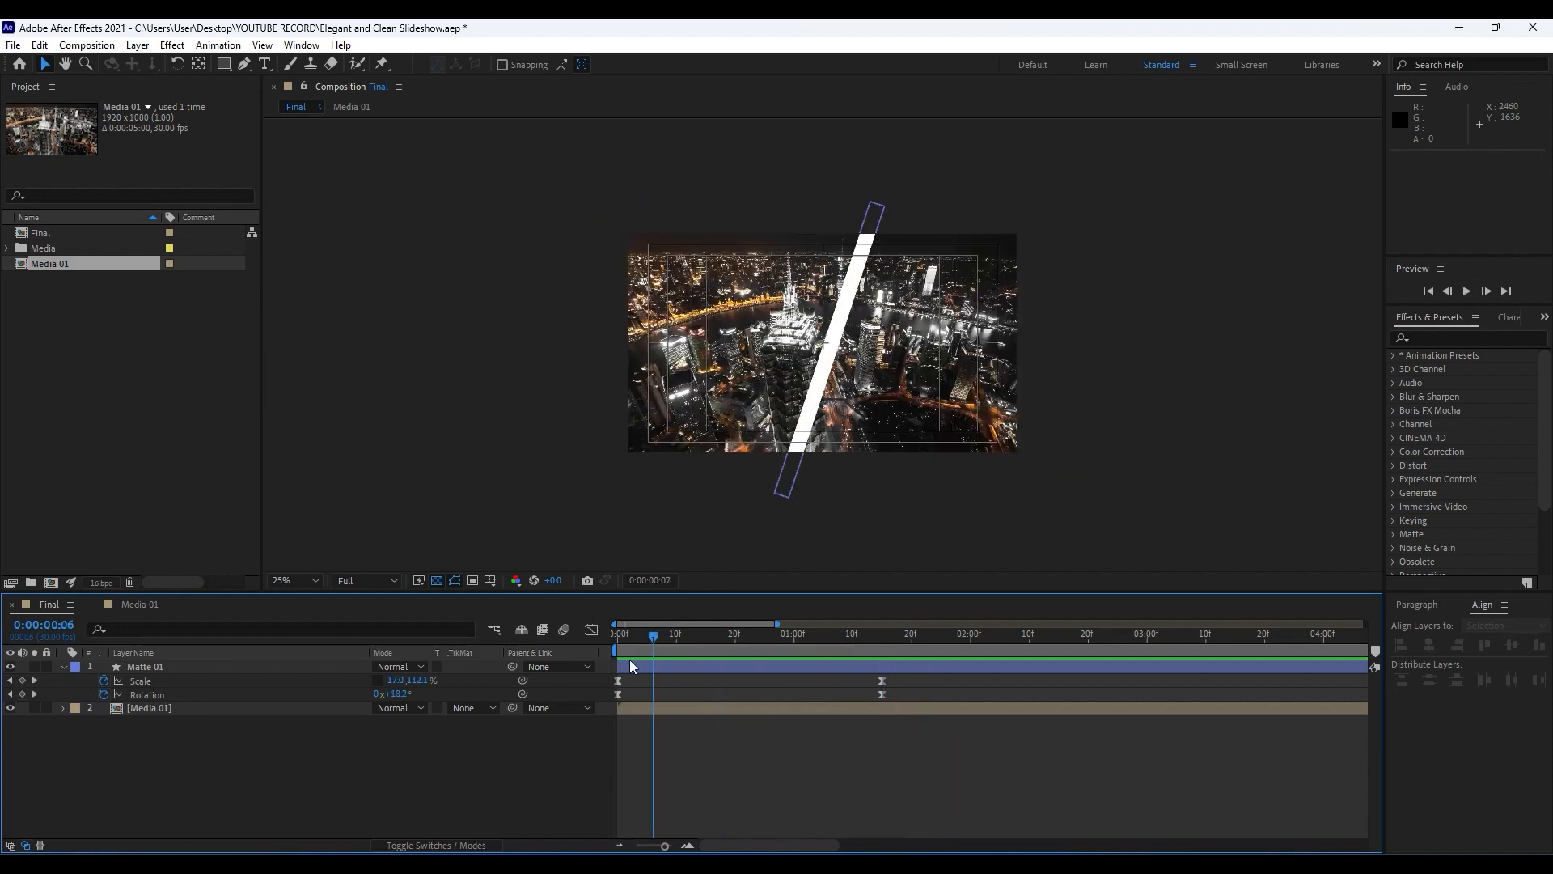
key(space)
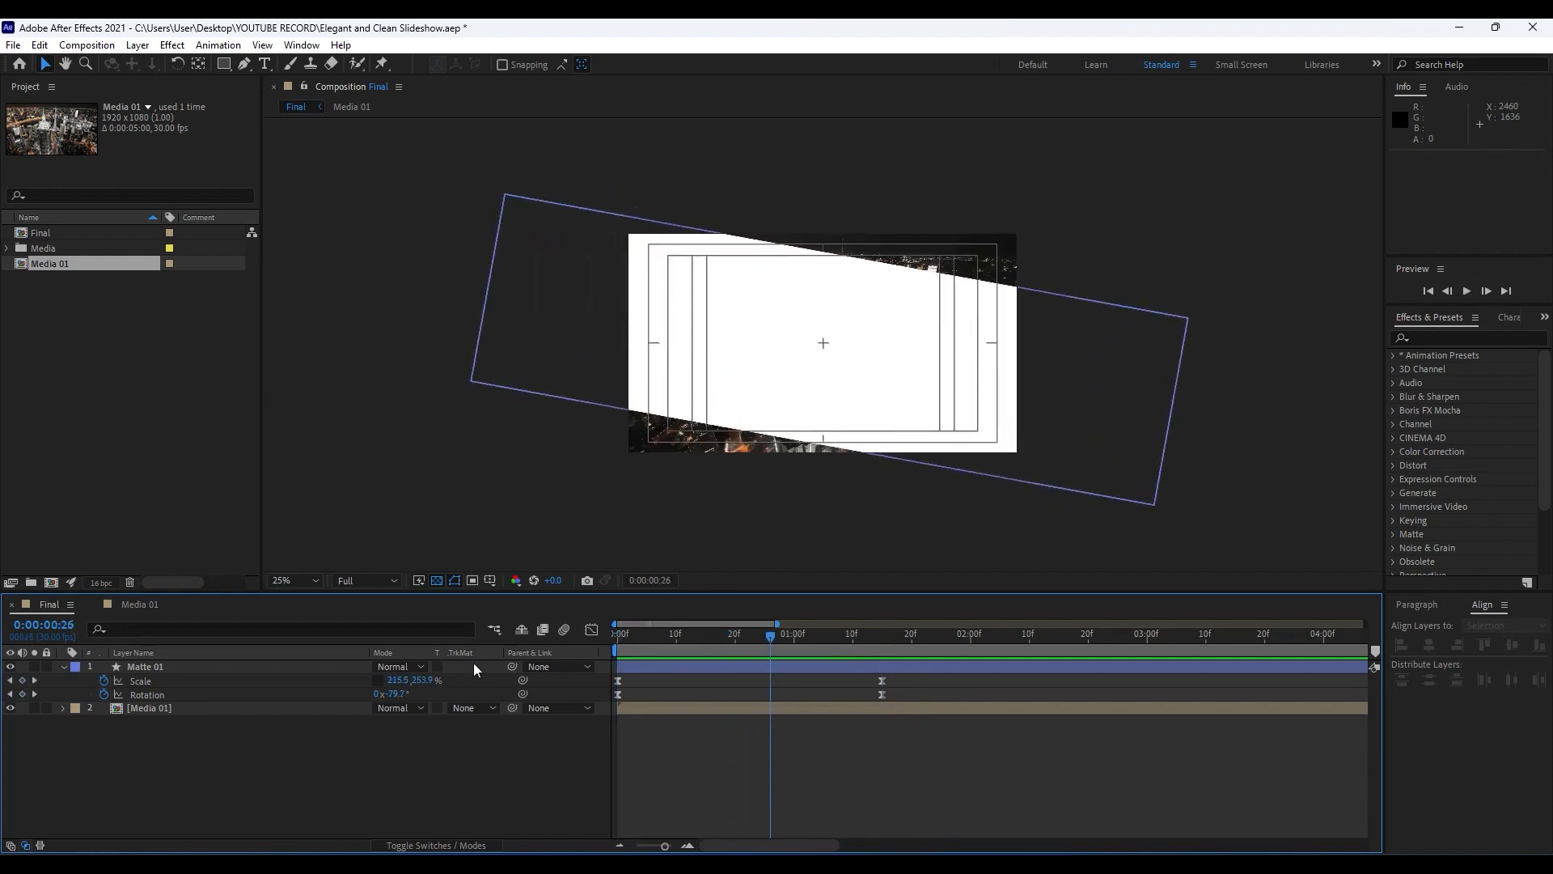
Step: Set Media 01's track matte to Alpha Matte "Matte 01" and preview the reveal
click(65, 668)
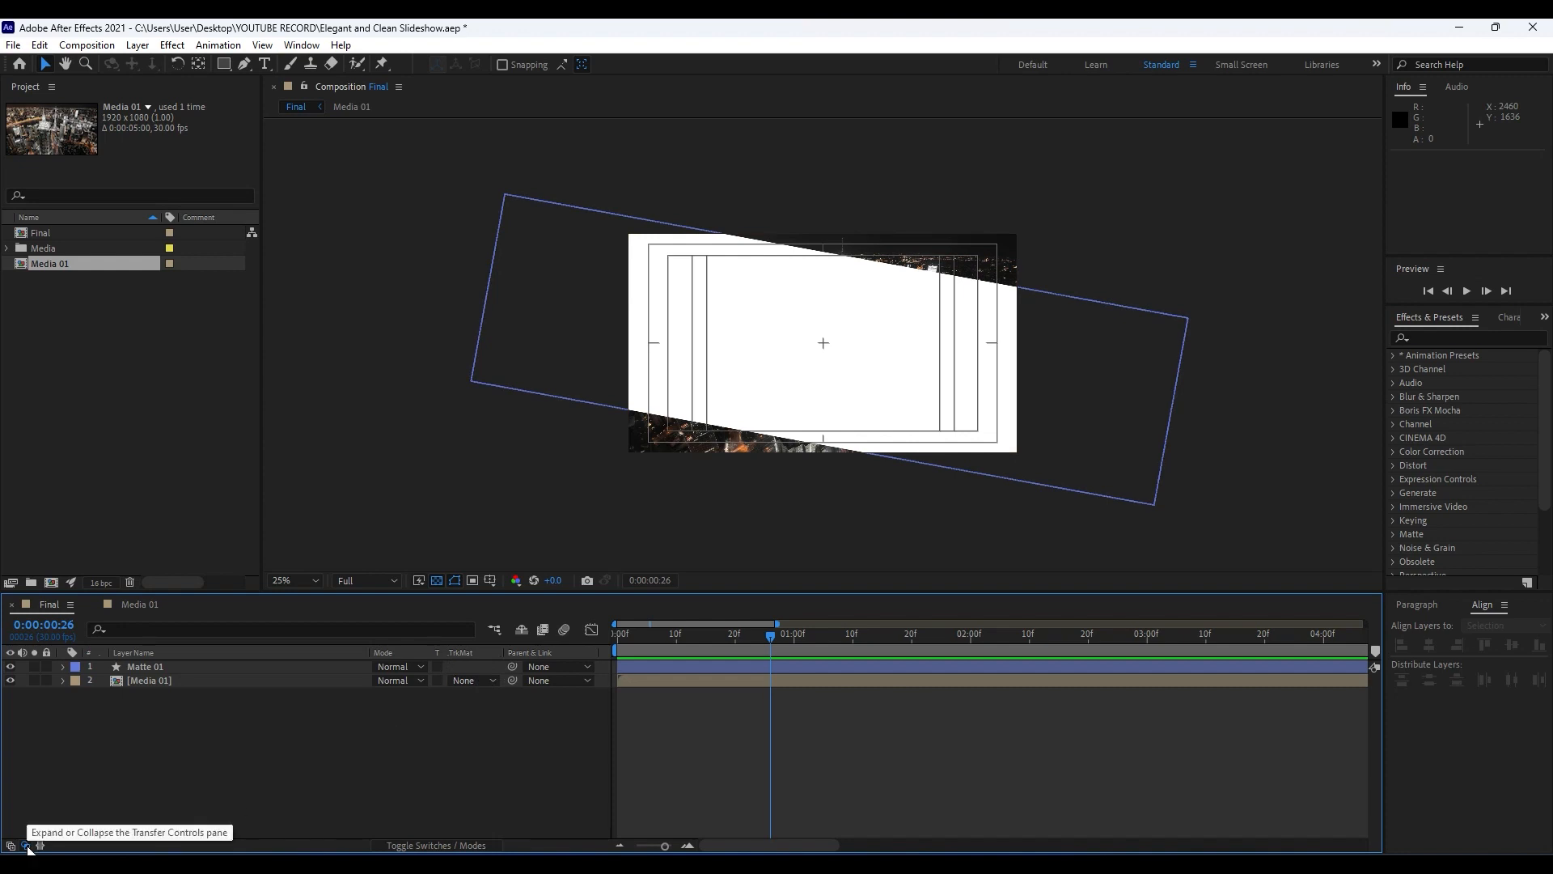
click(479, 680)
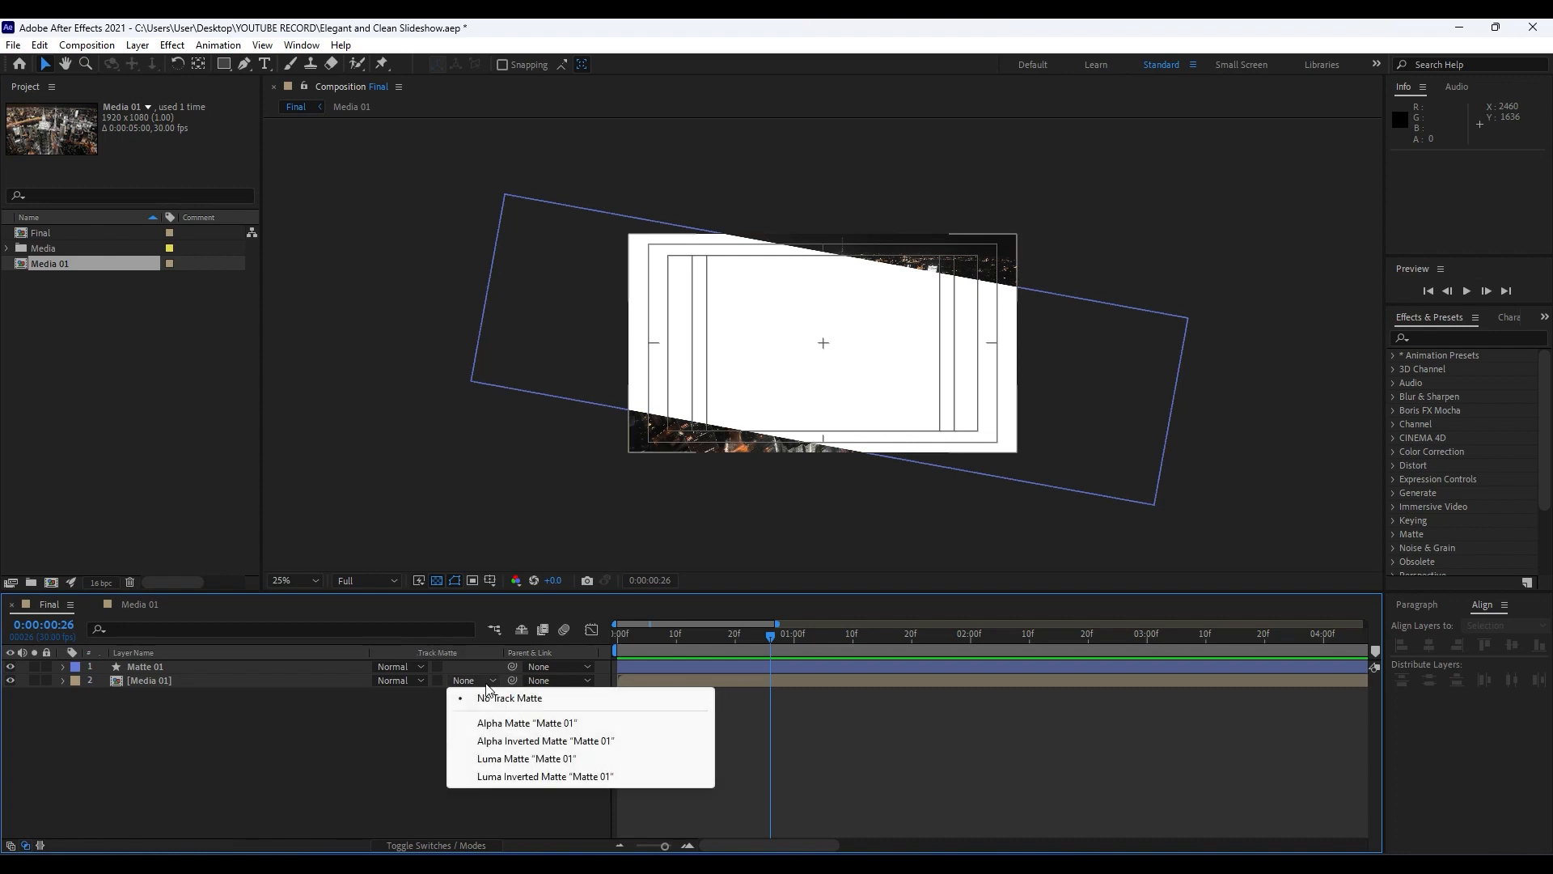
click(524, 724)
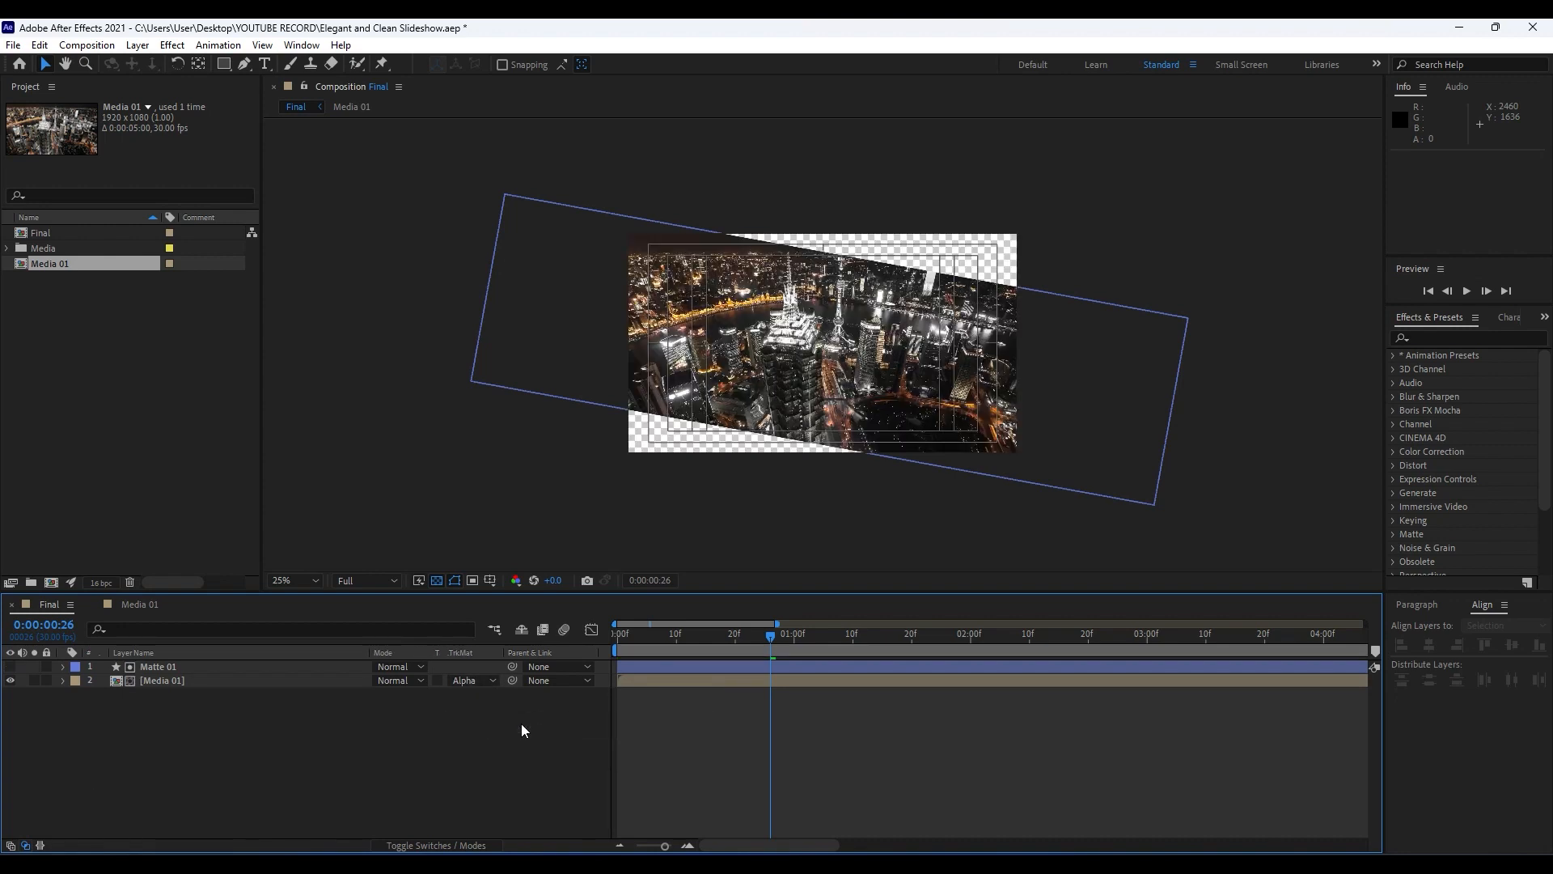
key(space)
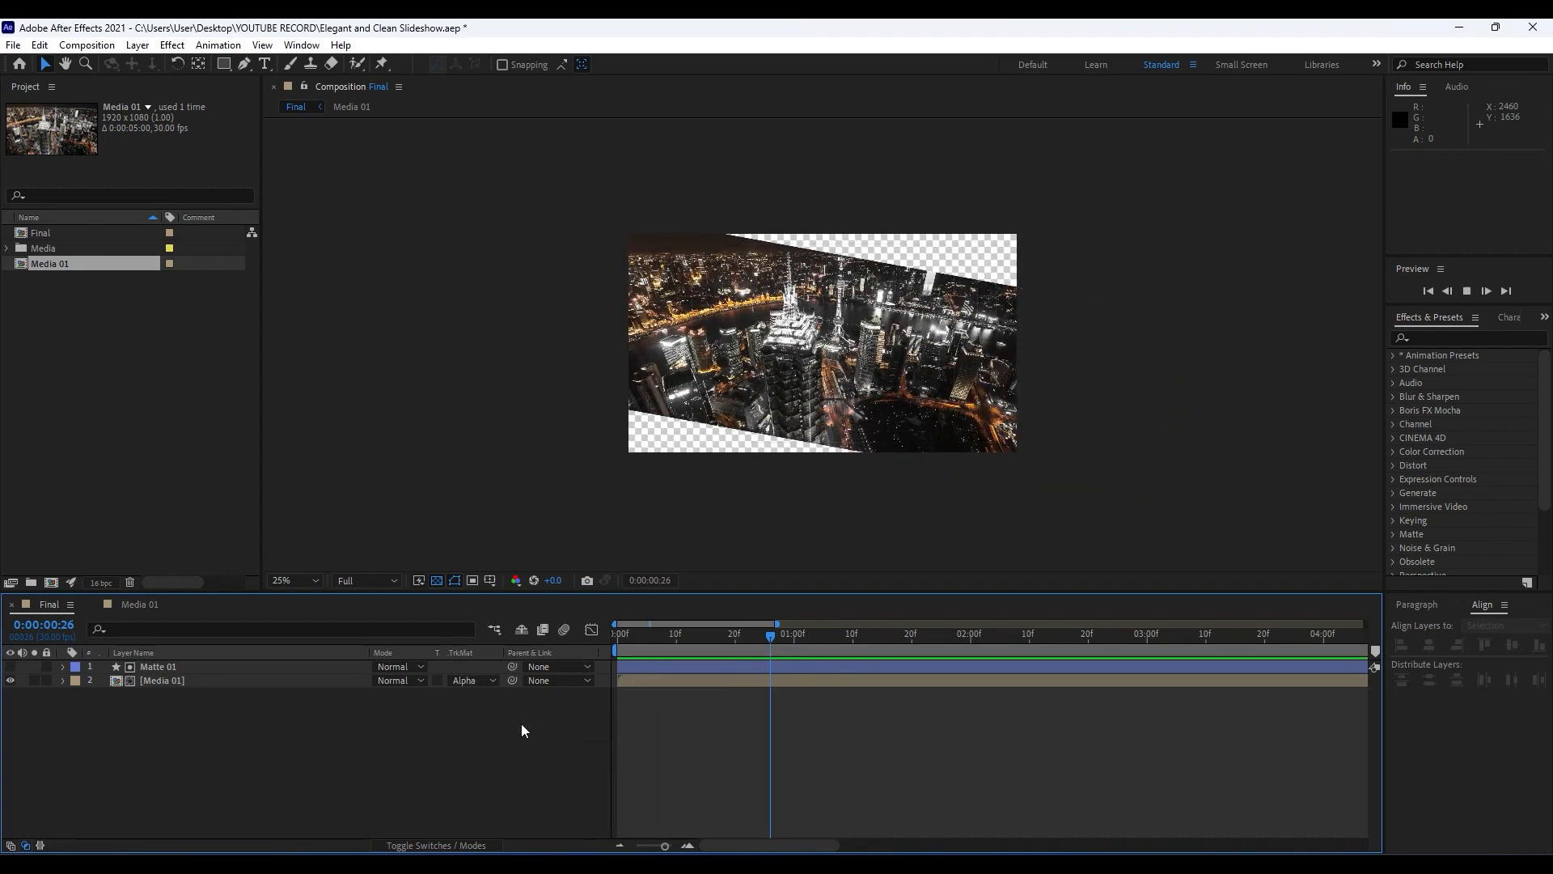
key(space)
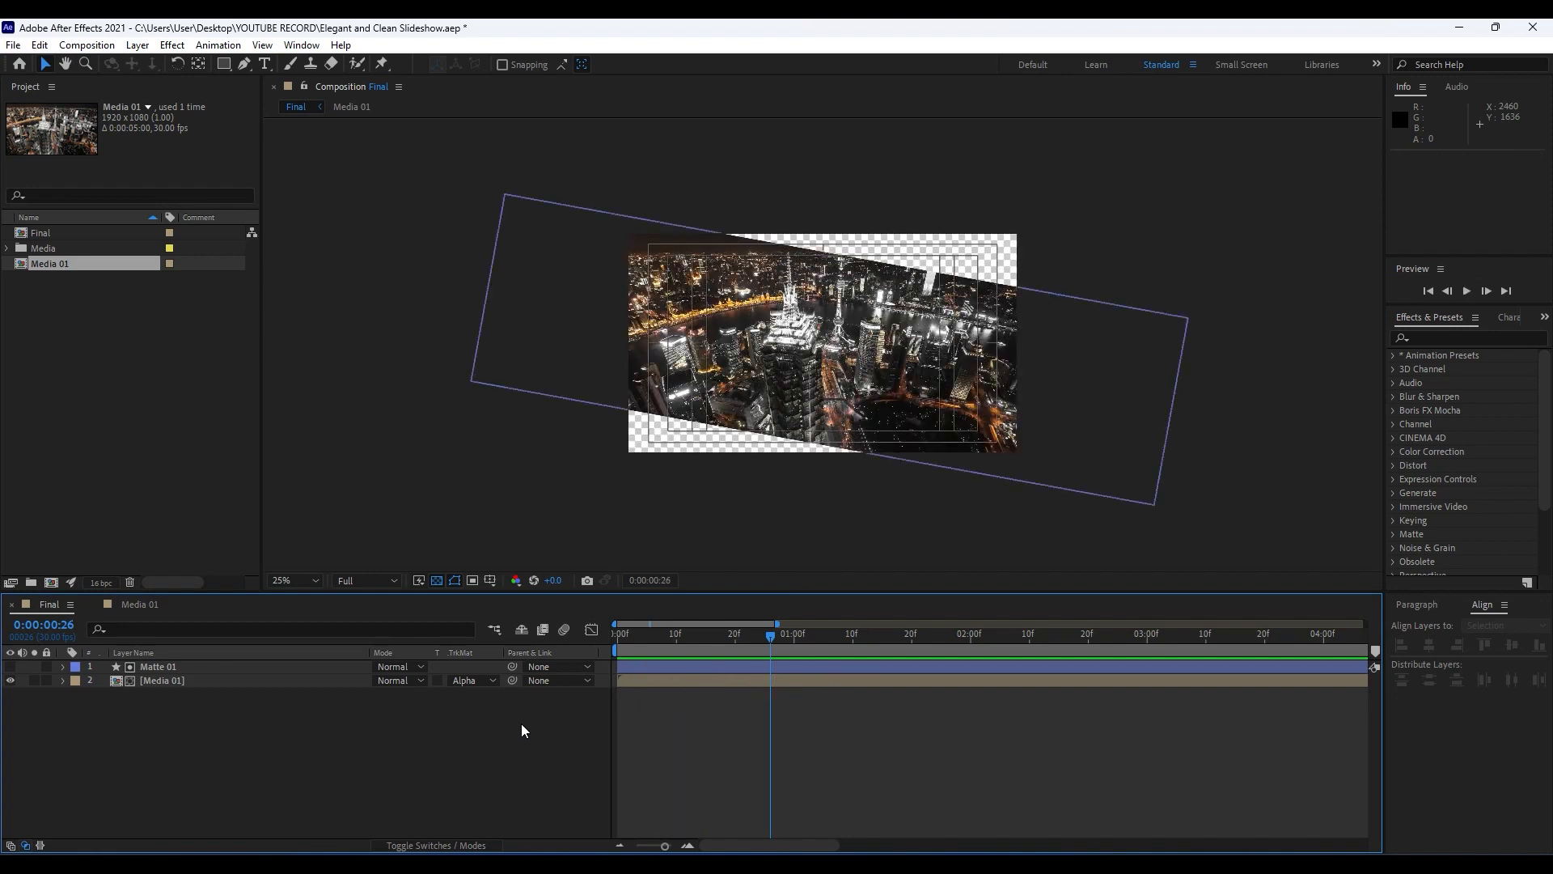
drag(681, 639, 741, 639)
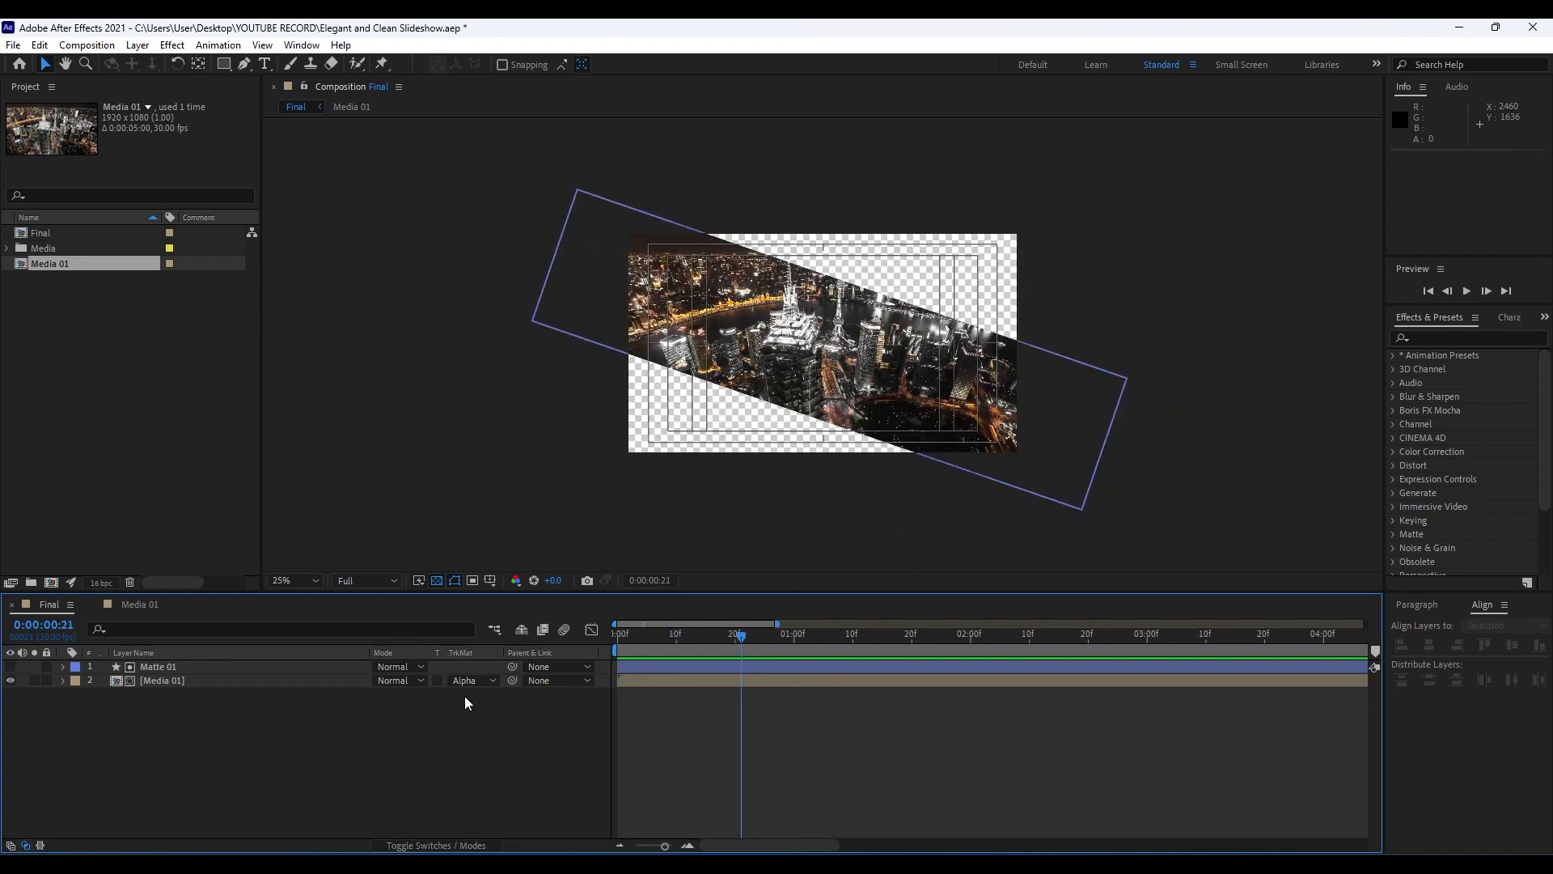
Step: Add a Stroke layer style to the Media 01 layer and set its color to white (FFFFFF)
right_click(160, 687)
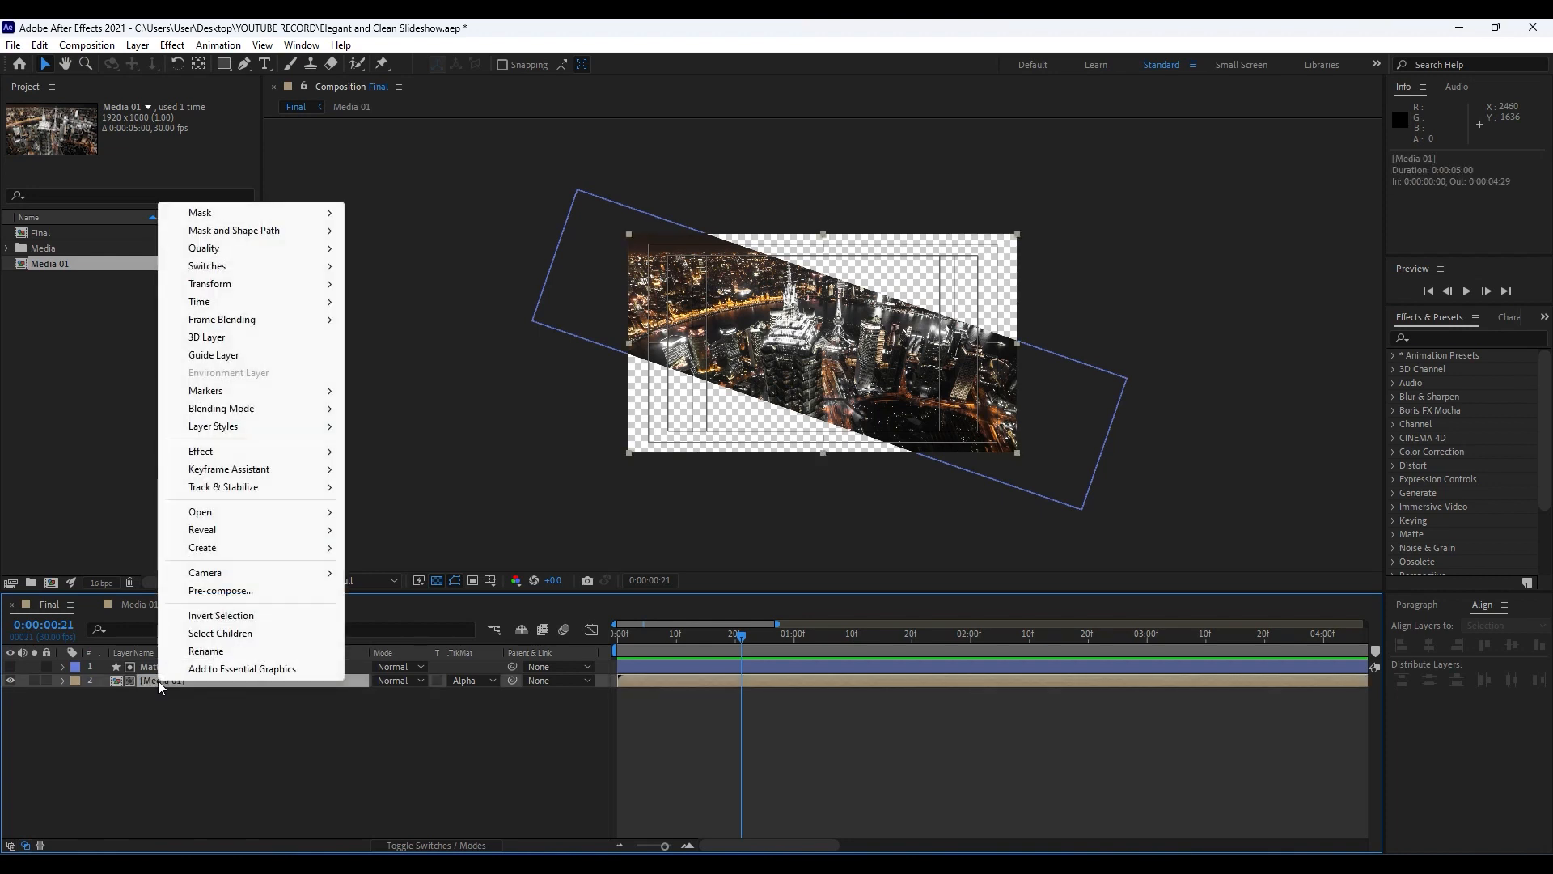
mouse_move(275, 427)
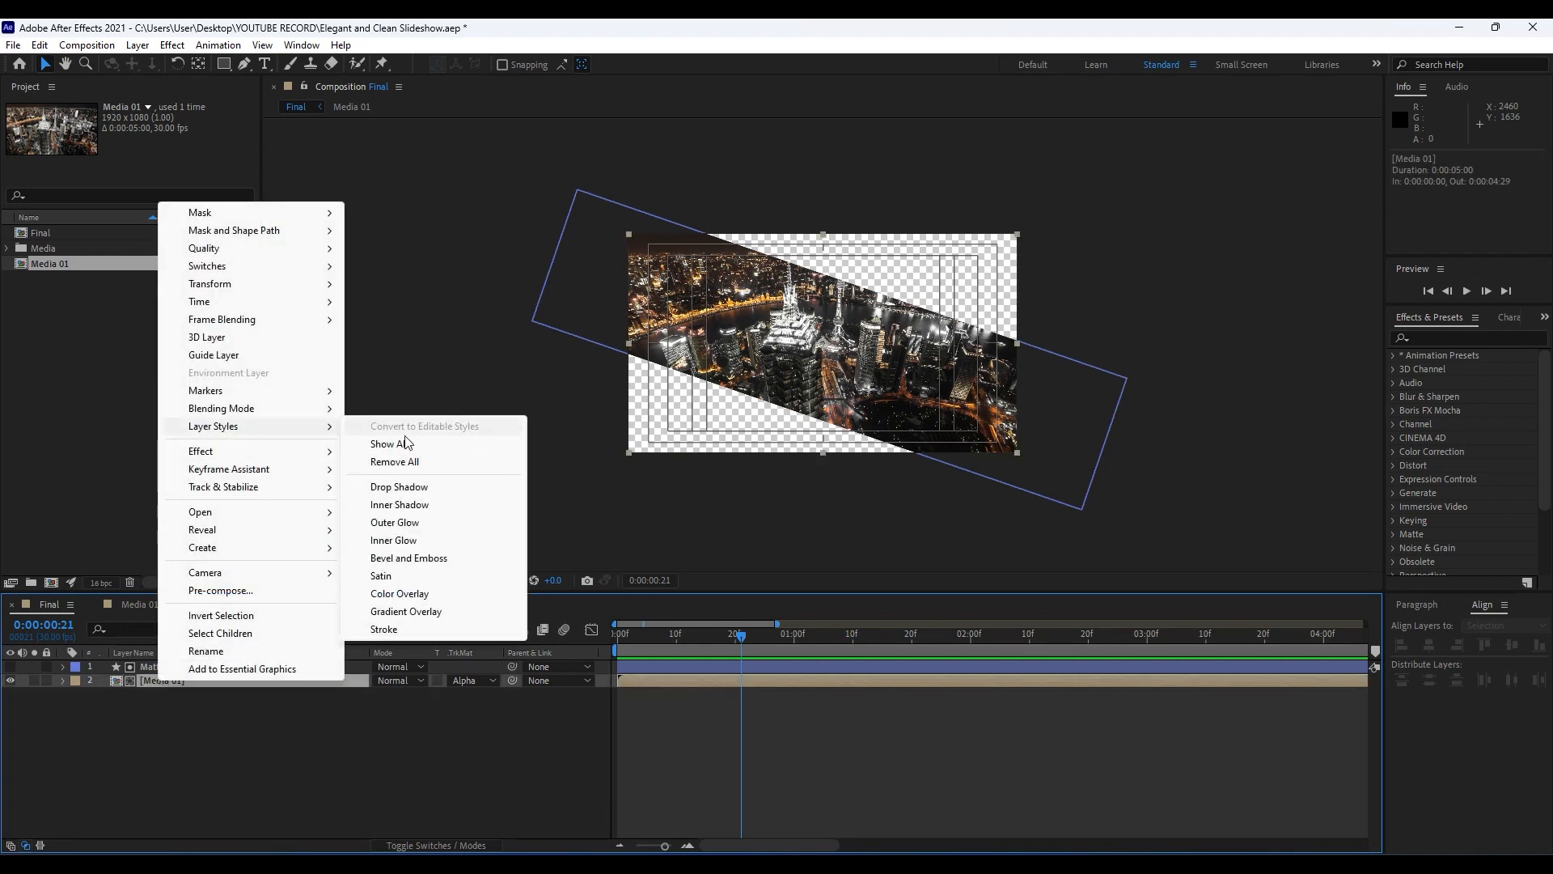
click(403, 630)
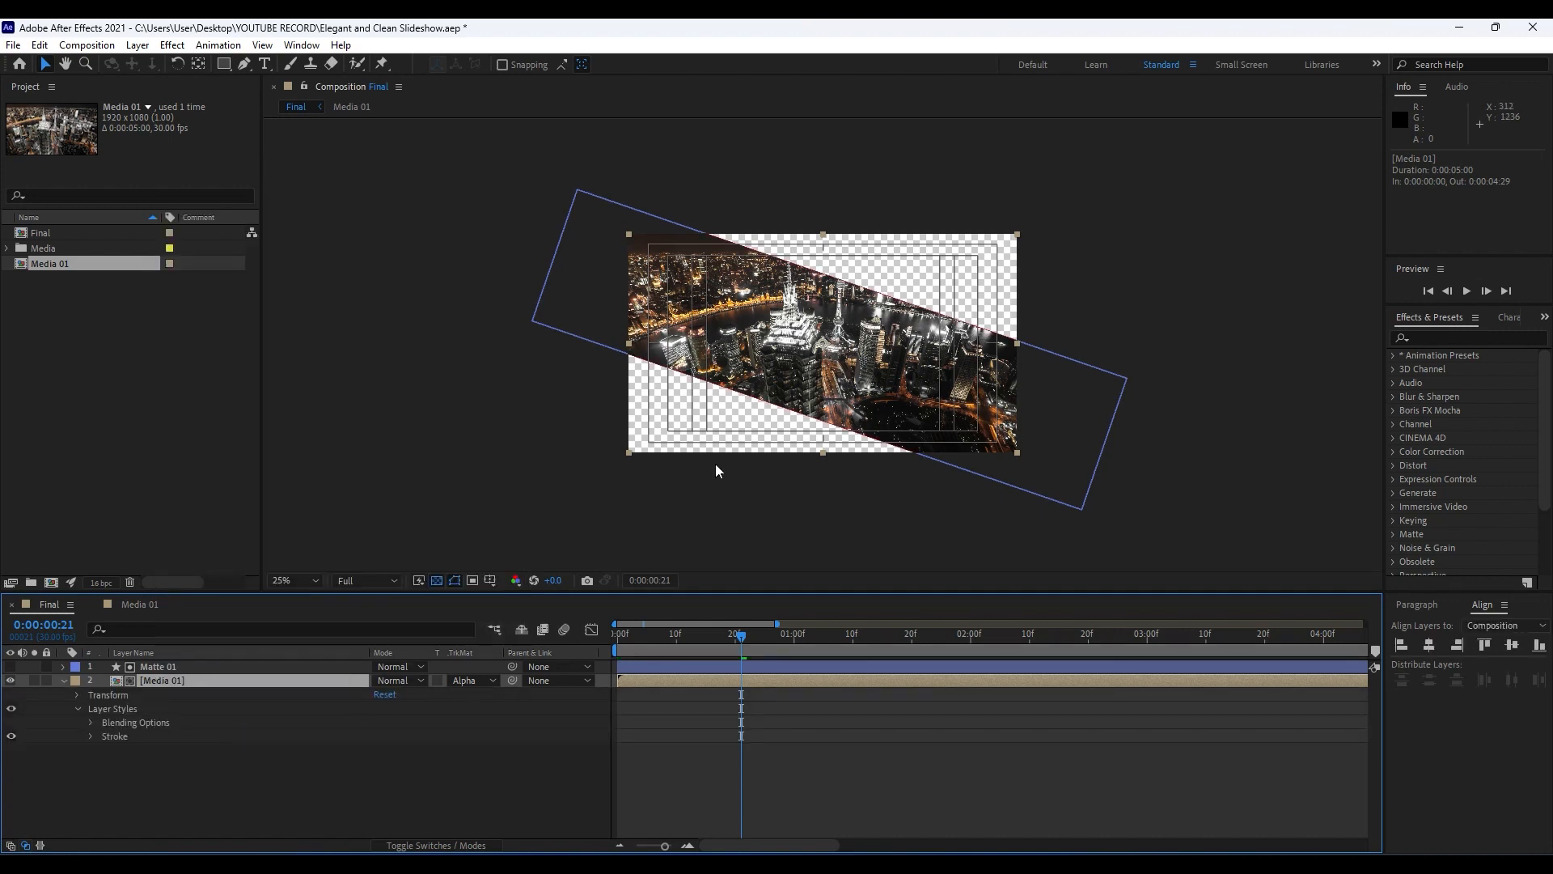
key(period)
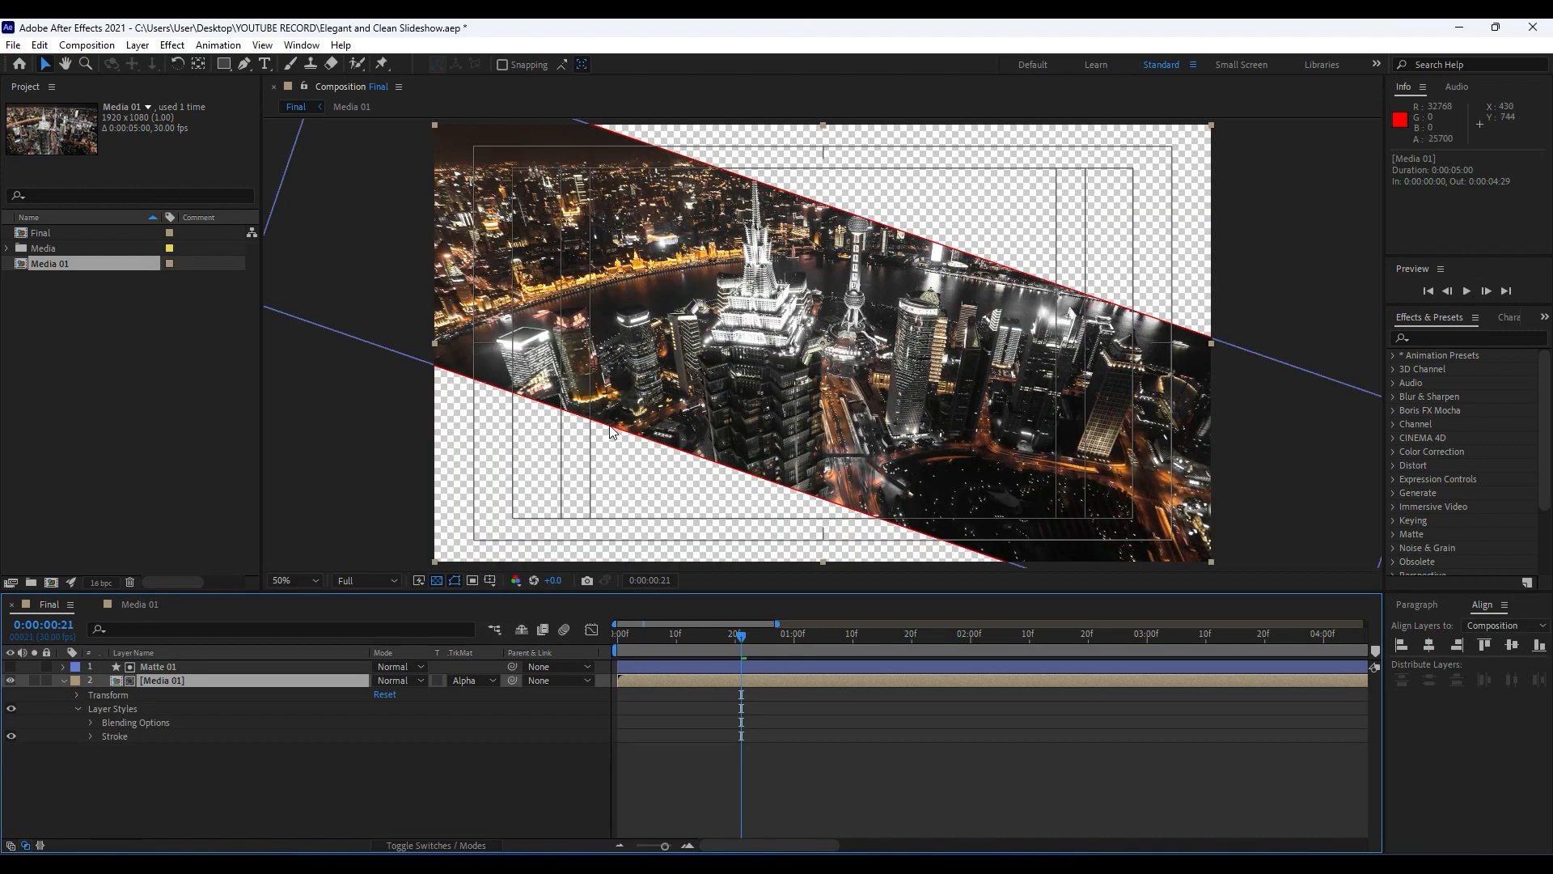
click(90, 737)
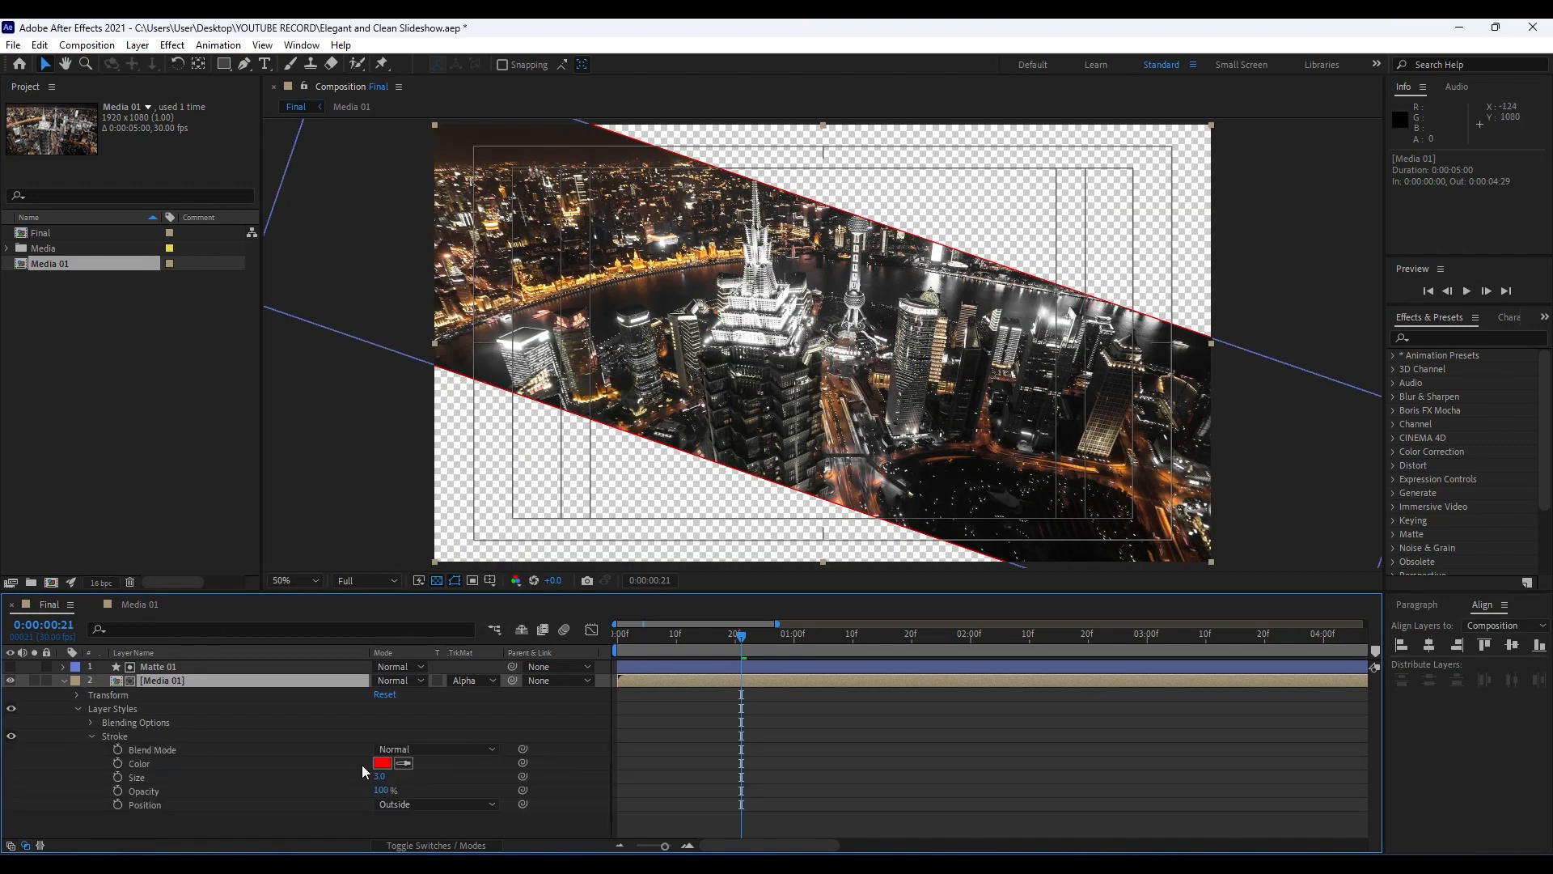
click(382, 764)
drag(673, 693, 468, 408)
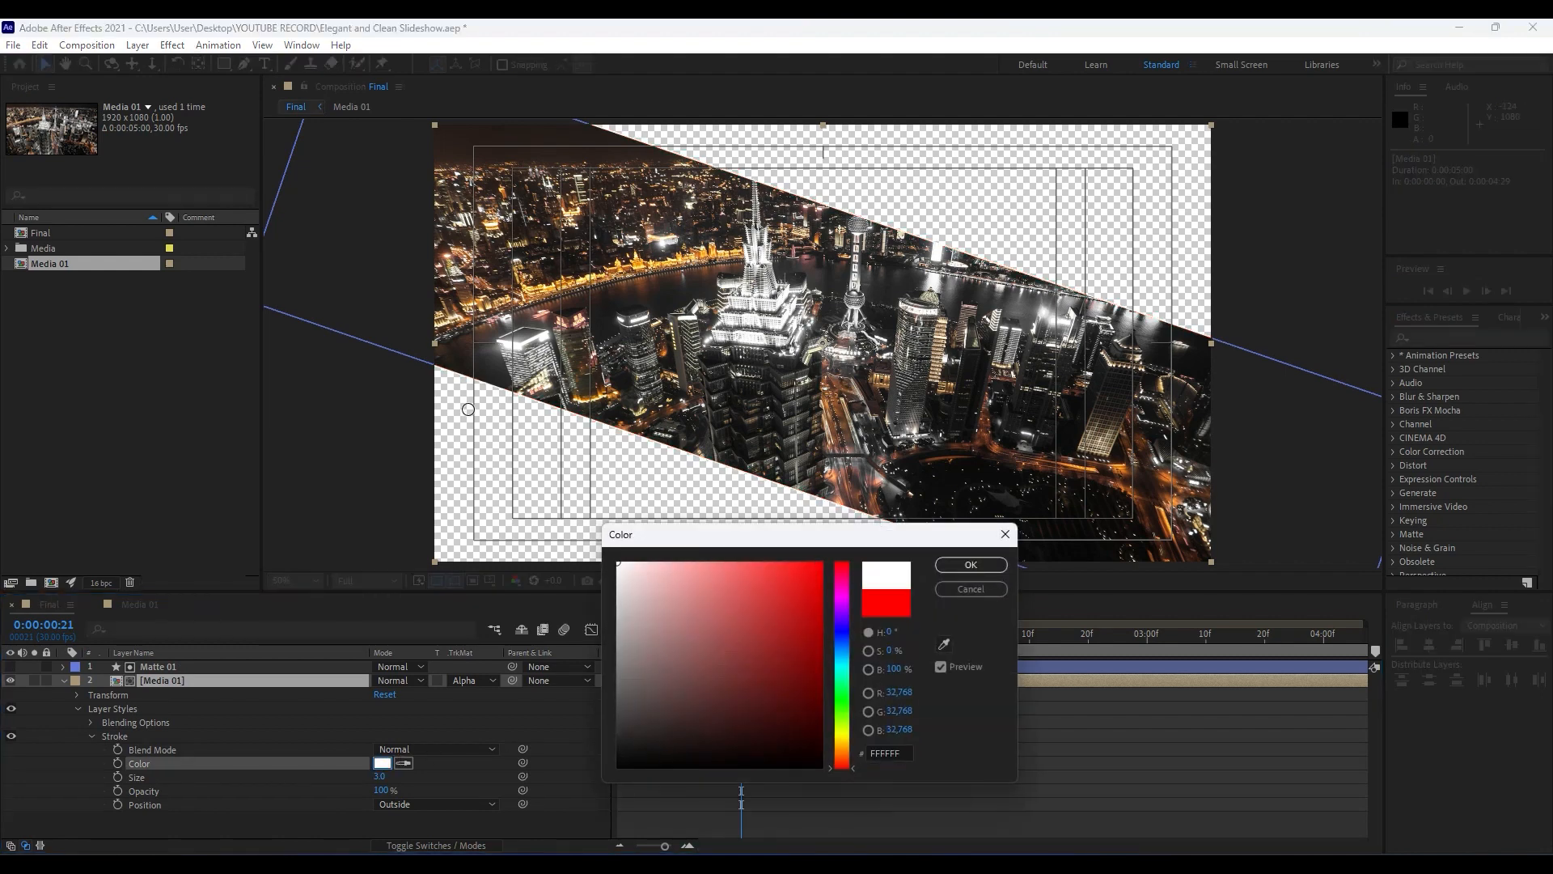
click(969, 566)
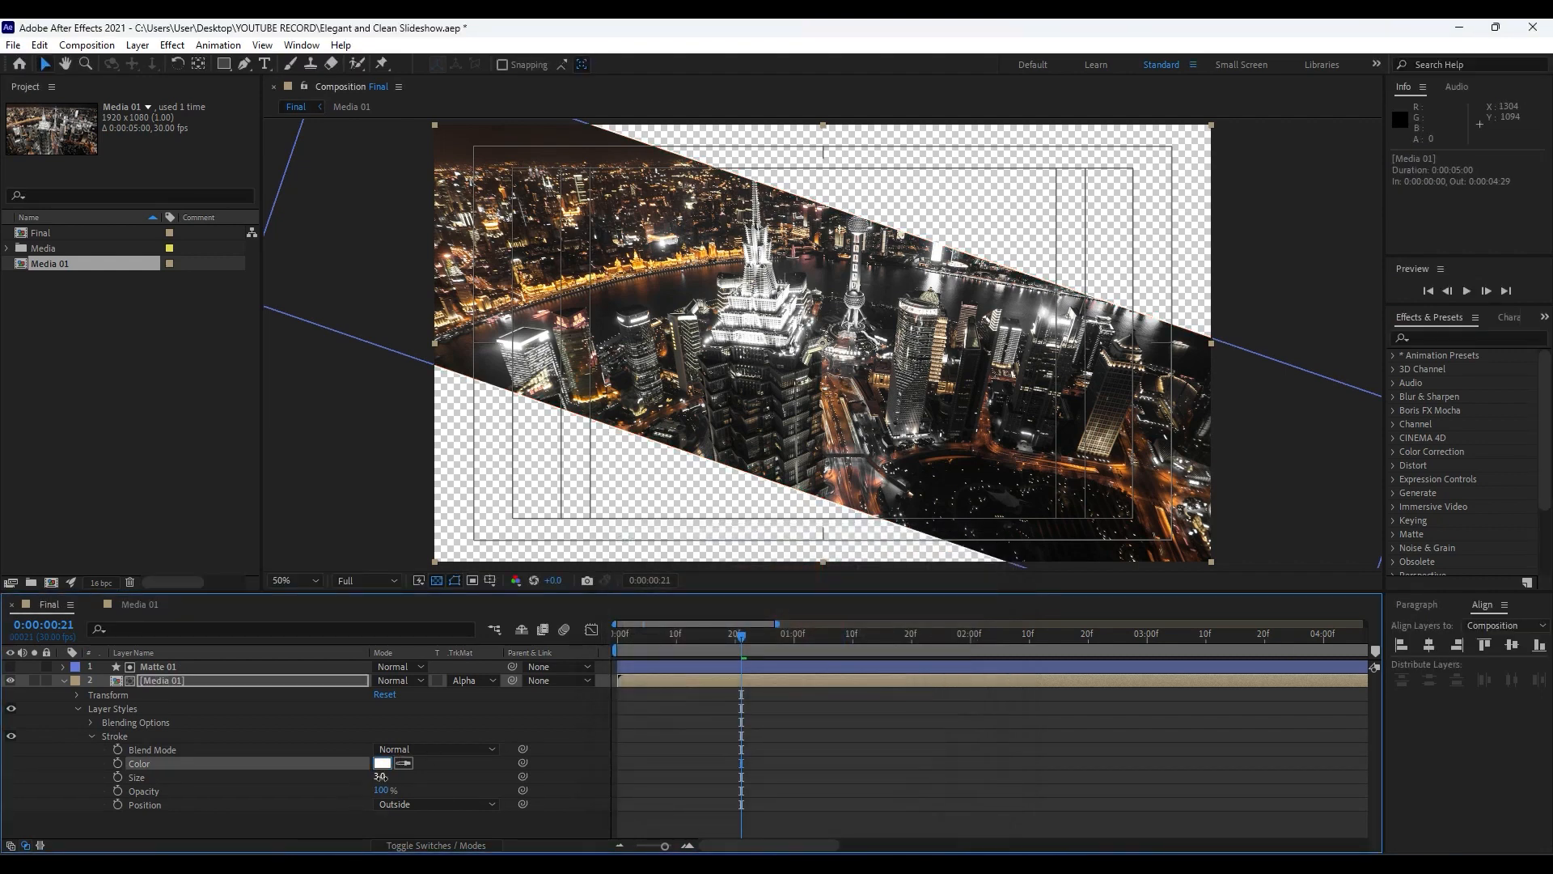
Step: Set the size of Media 01's stroke to 5 and collapse the layer's properties
click(381, 776)
text(6.8)
key(Return)
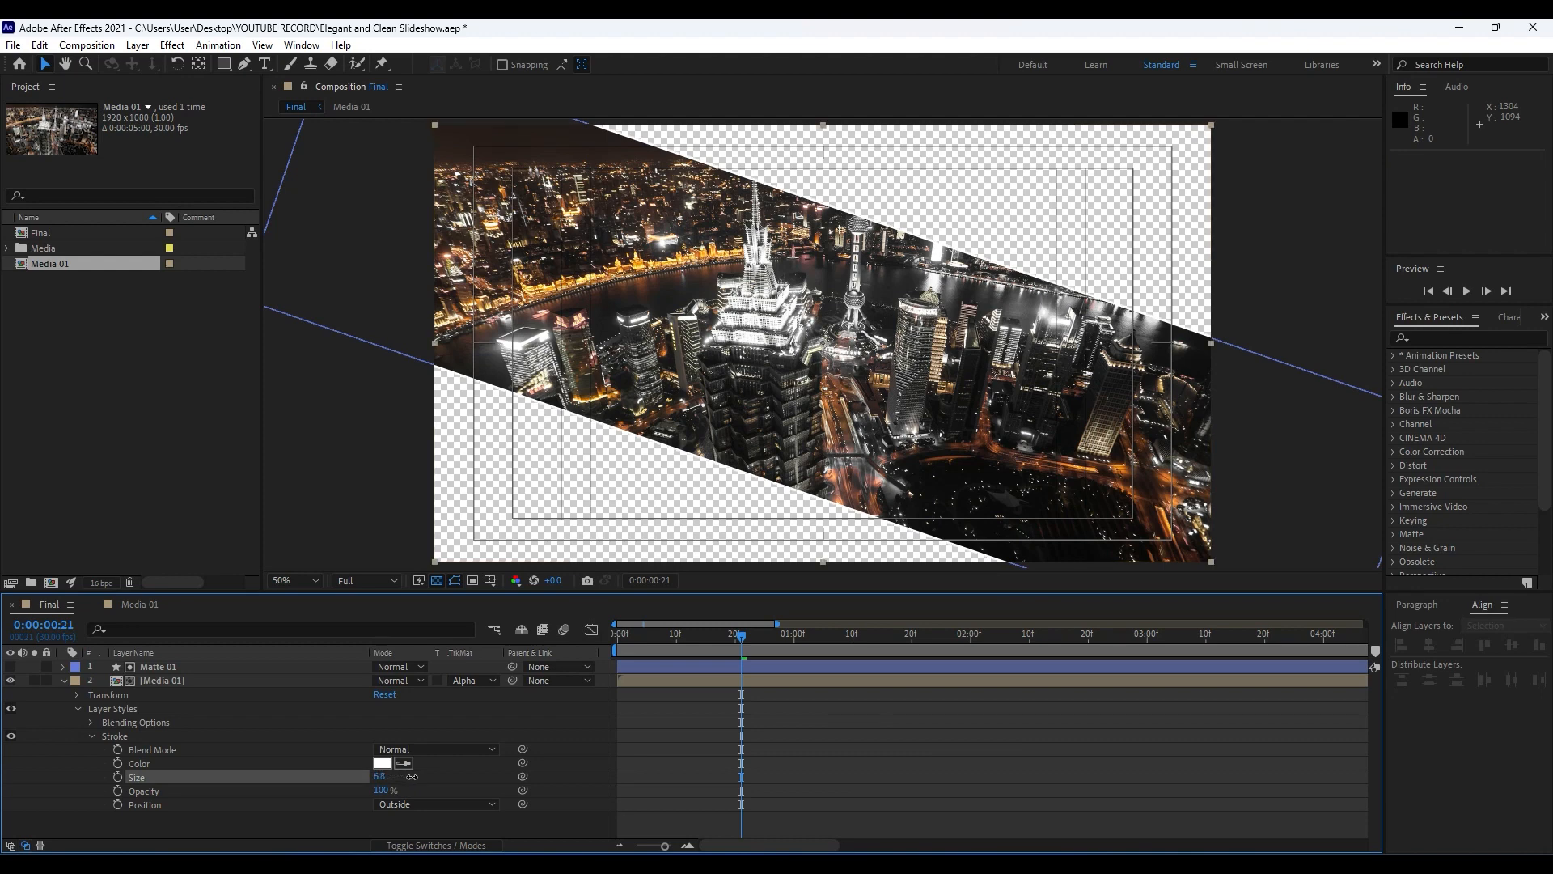
click(380, 777)
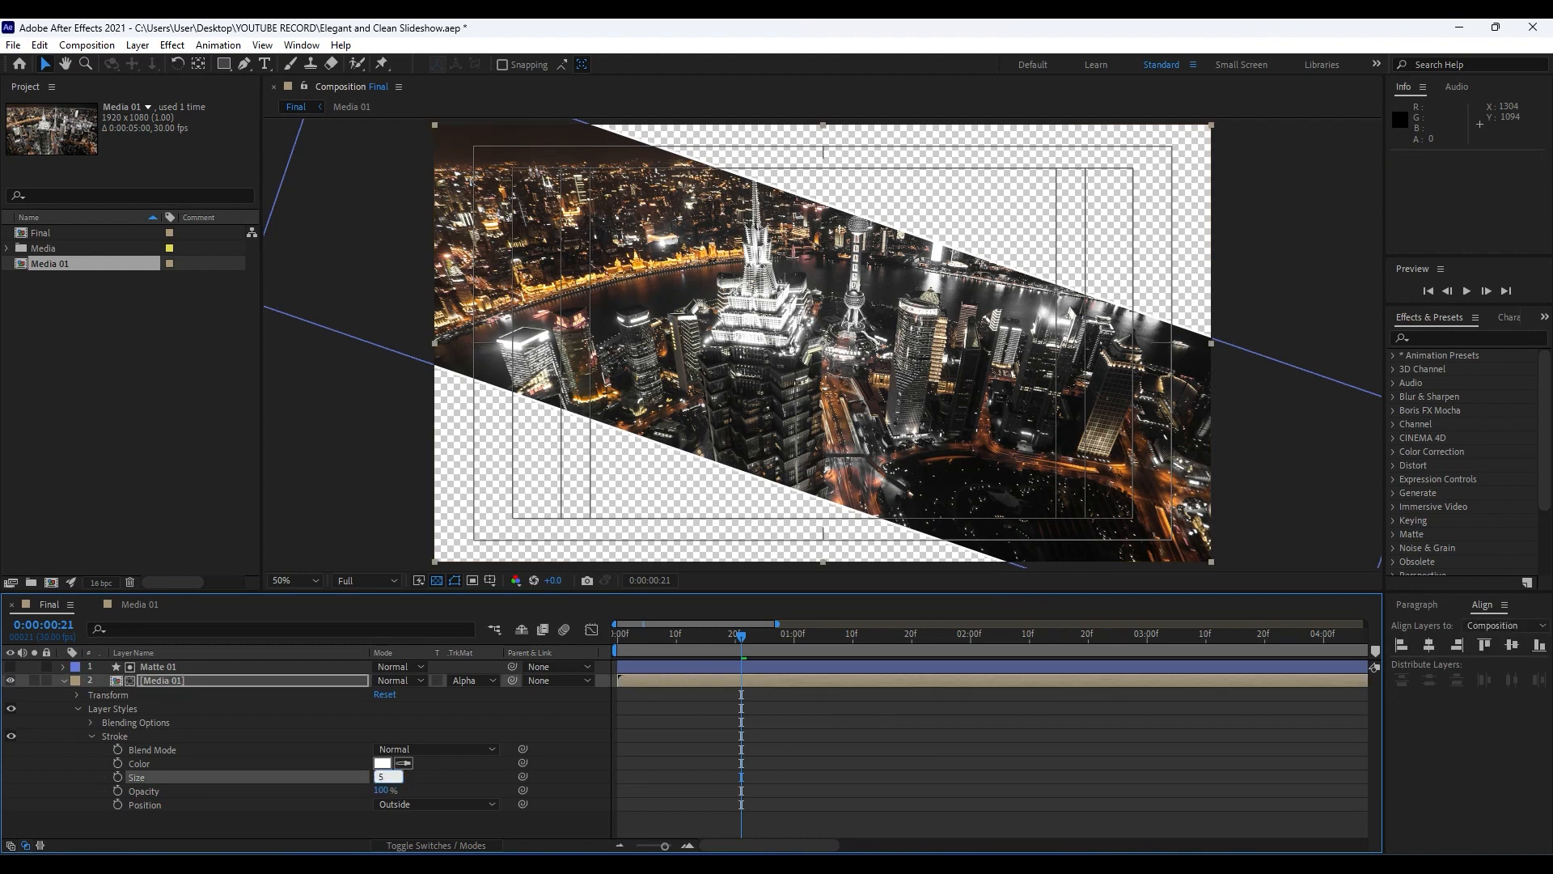
text(5)
click(46, 702)
click(64, 680)
scroll(765, 467, down, 2)
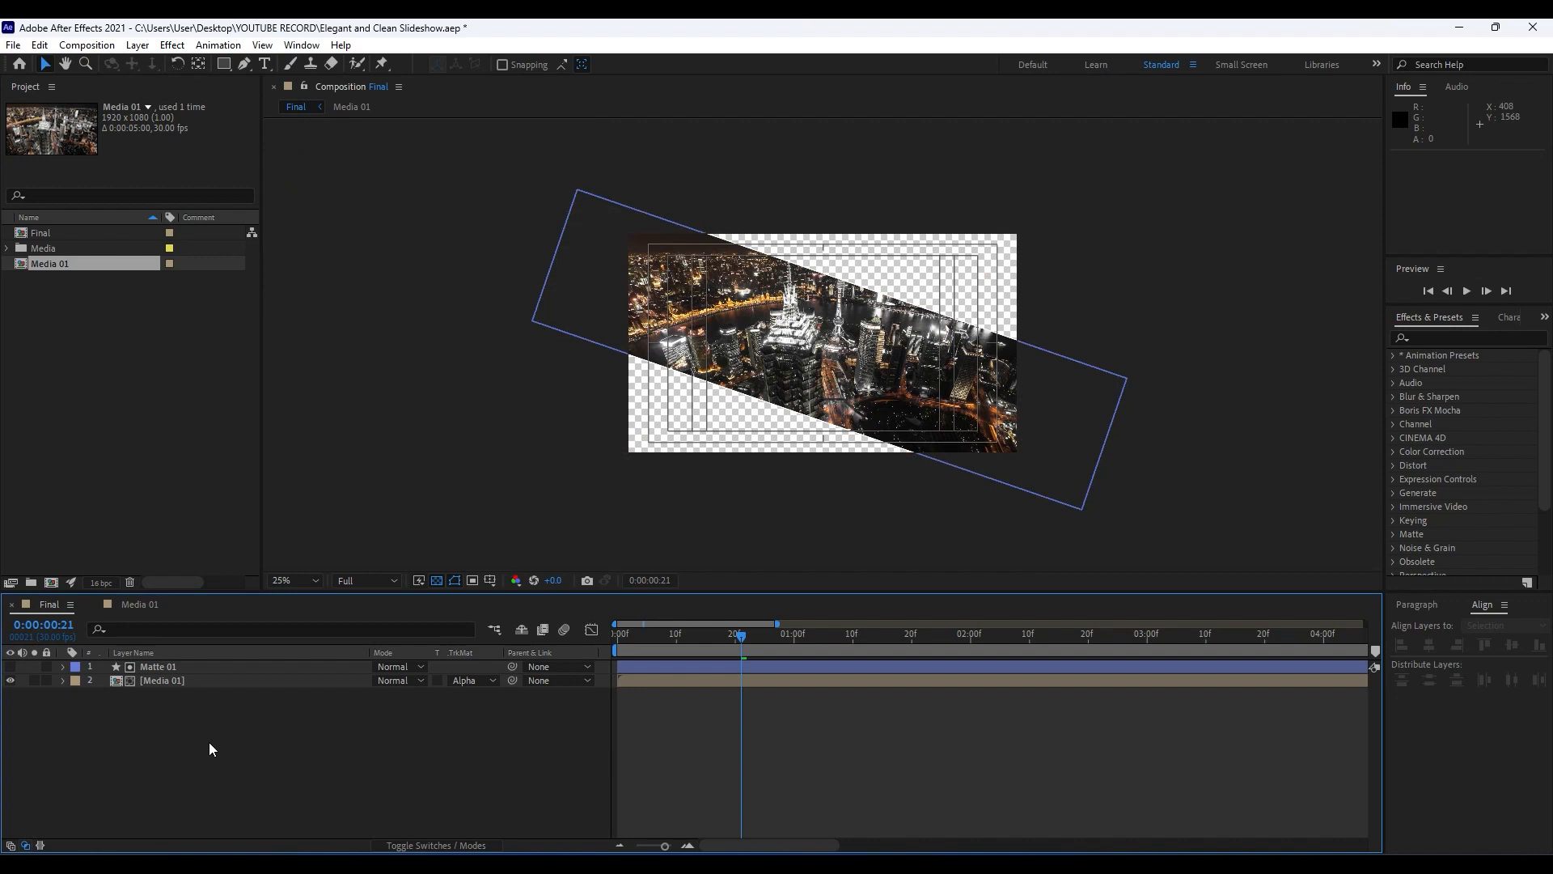
Step: Pre-compose Matte 01 and Media 01 as "Media 01 + Elements", adjusting the composition duration to the time span of the selected layers
mouse_move(710, 641)
mouse_down()
mouse_move(610, 642)
mouse_move(768, 646)
mouse_move(653, 643)
mouse_move(712, 647)
mouse_up()
drag(224, 769, 139, 632)
drag(225, 757, 133, 664)
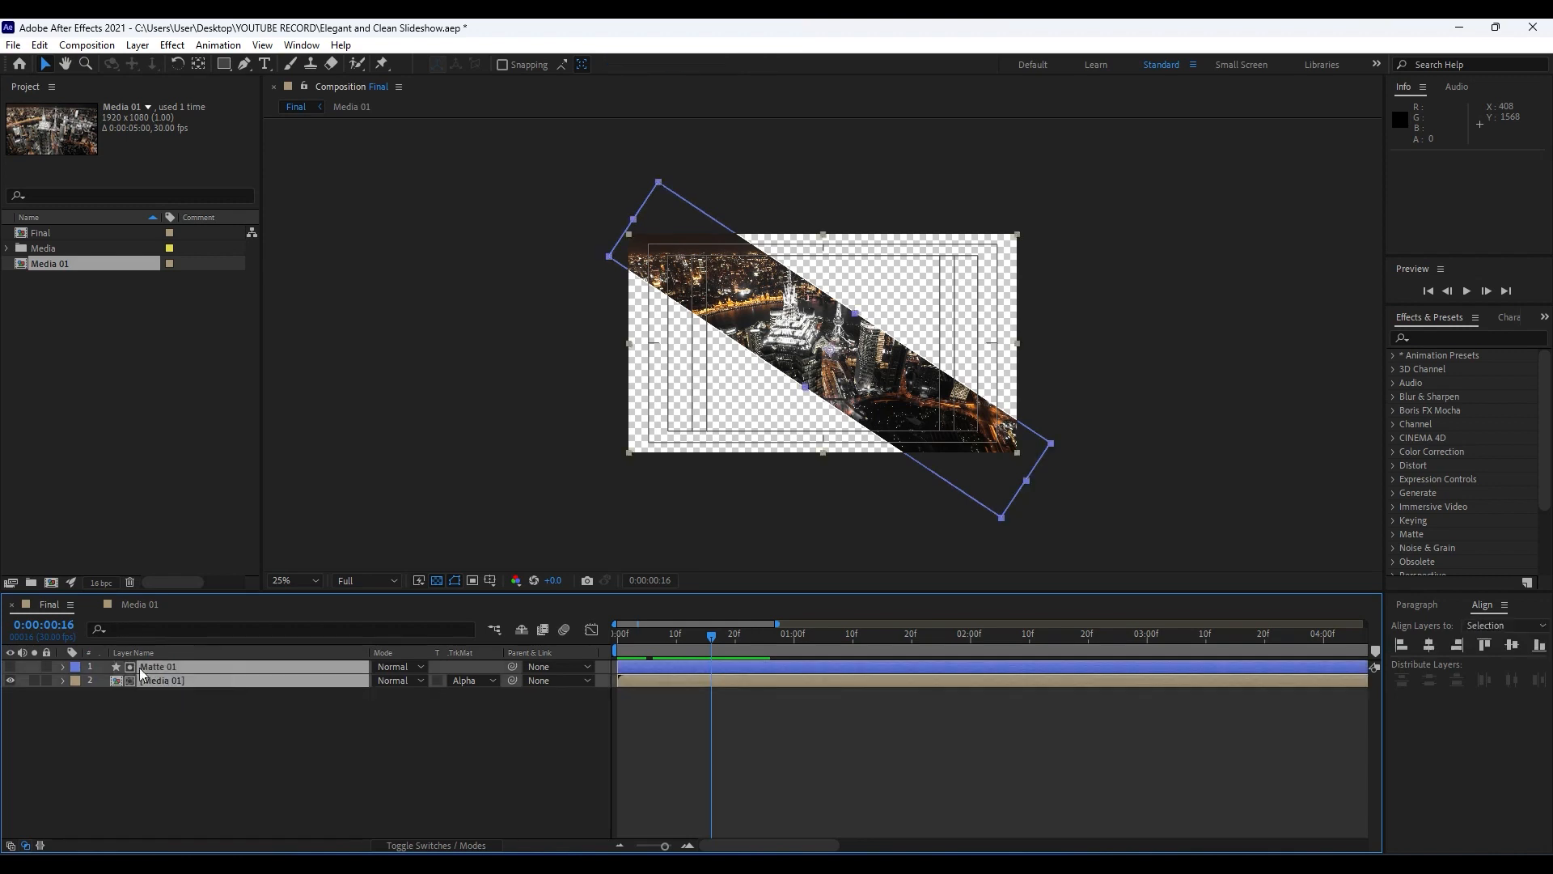
right_click(158, 684)
click(236, 593)
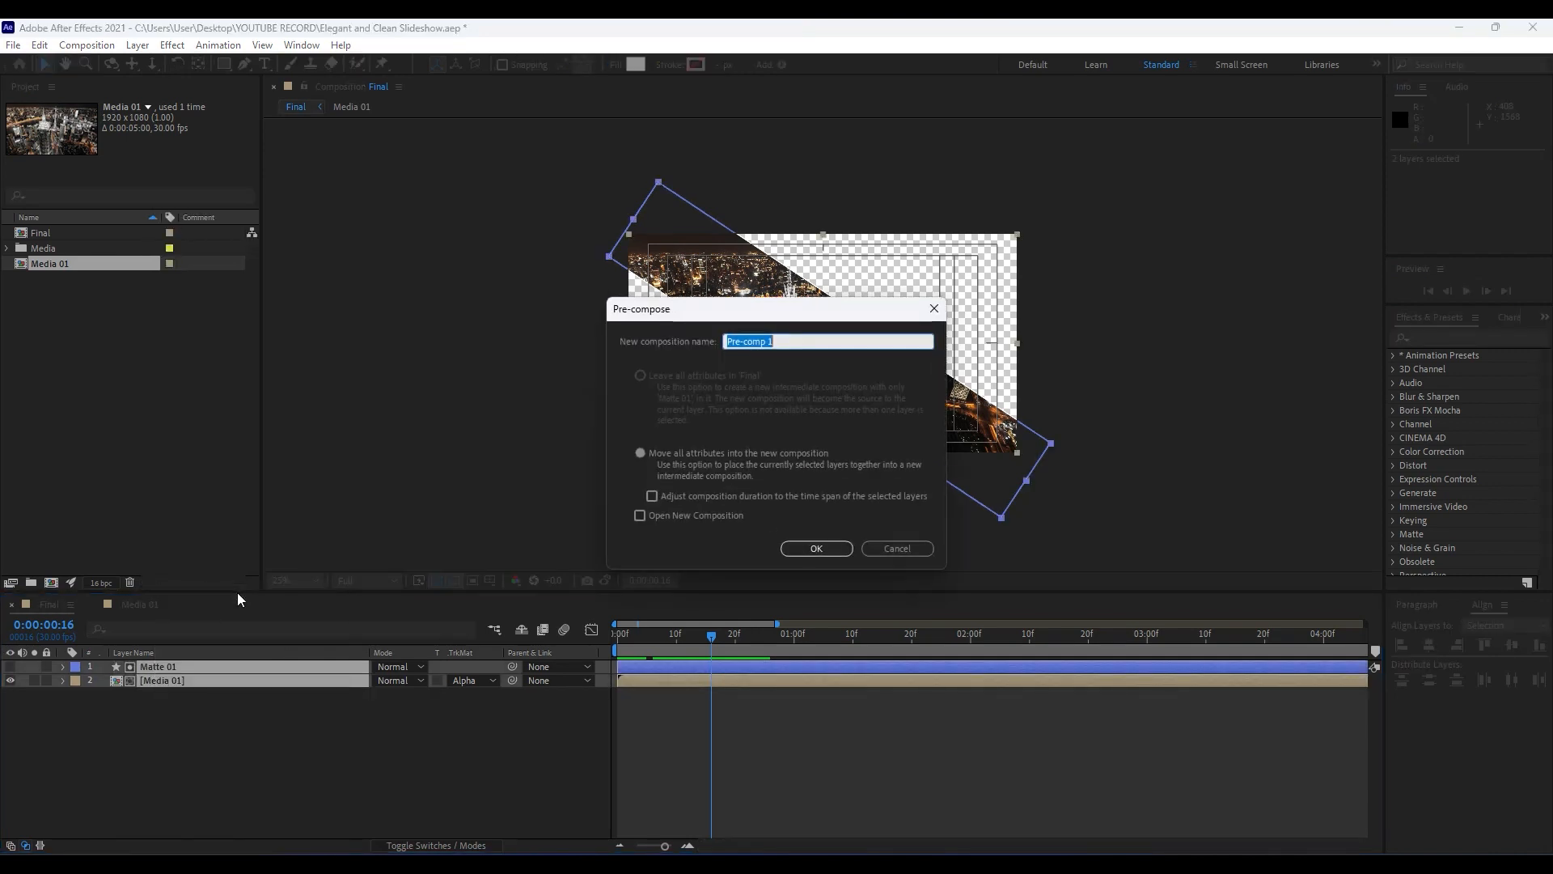
text(Media 01 + Elements)
click(651, 495)
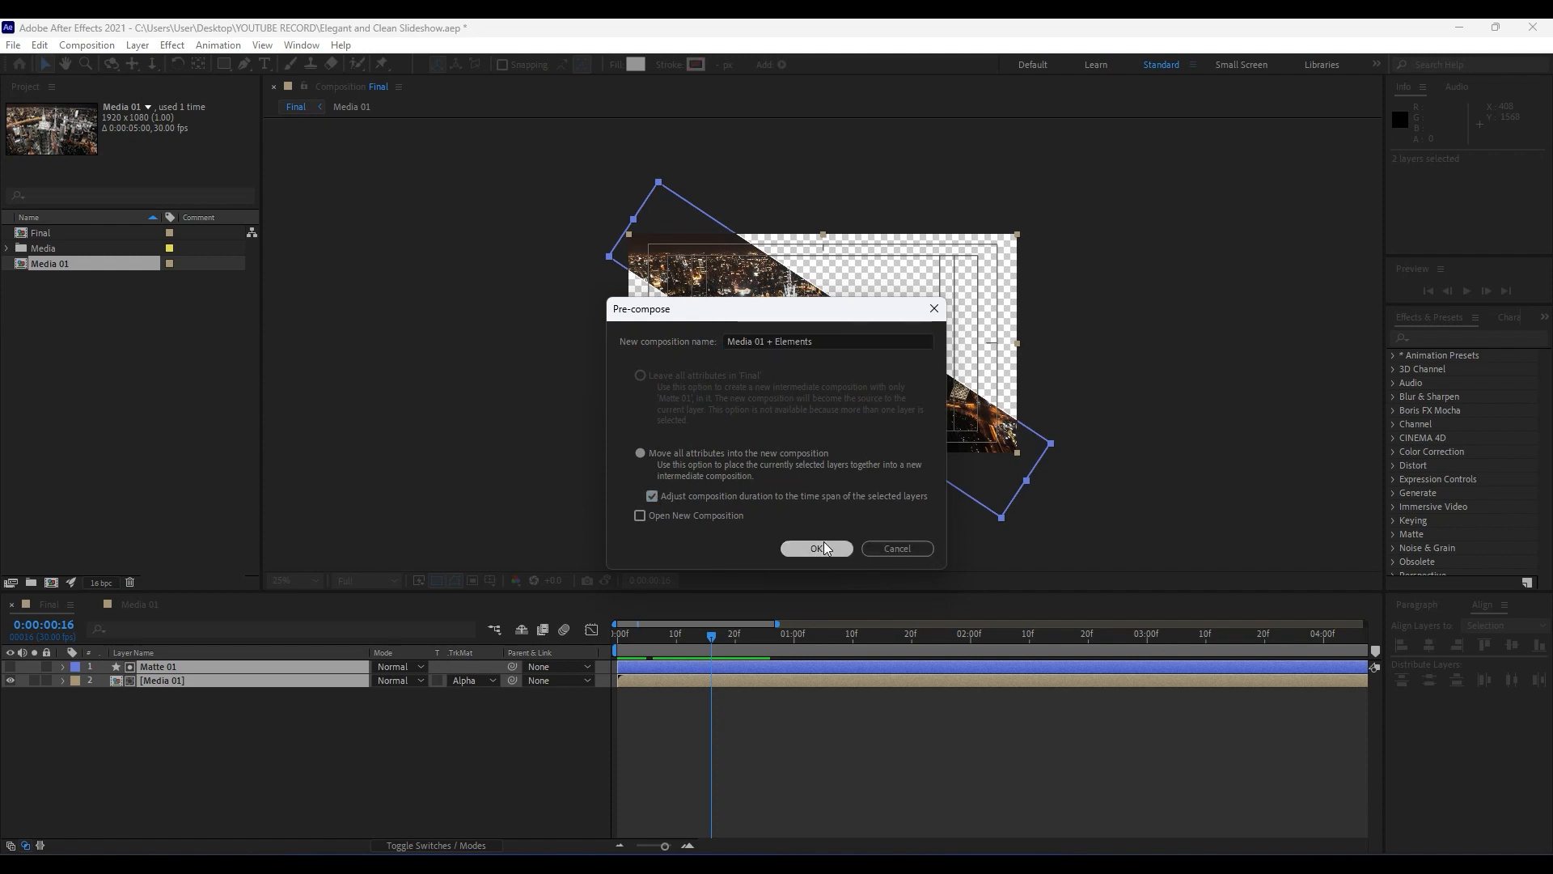
click(824, 541)
Step: Open the Media 01 + Elements composition to check its layers, close it and return to the Final composition
double_click(254, 671)
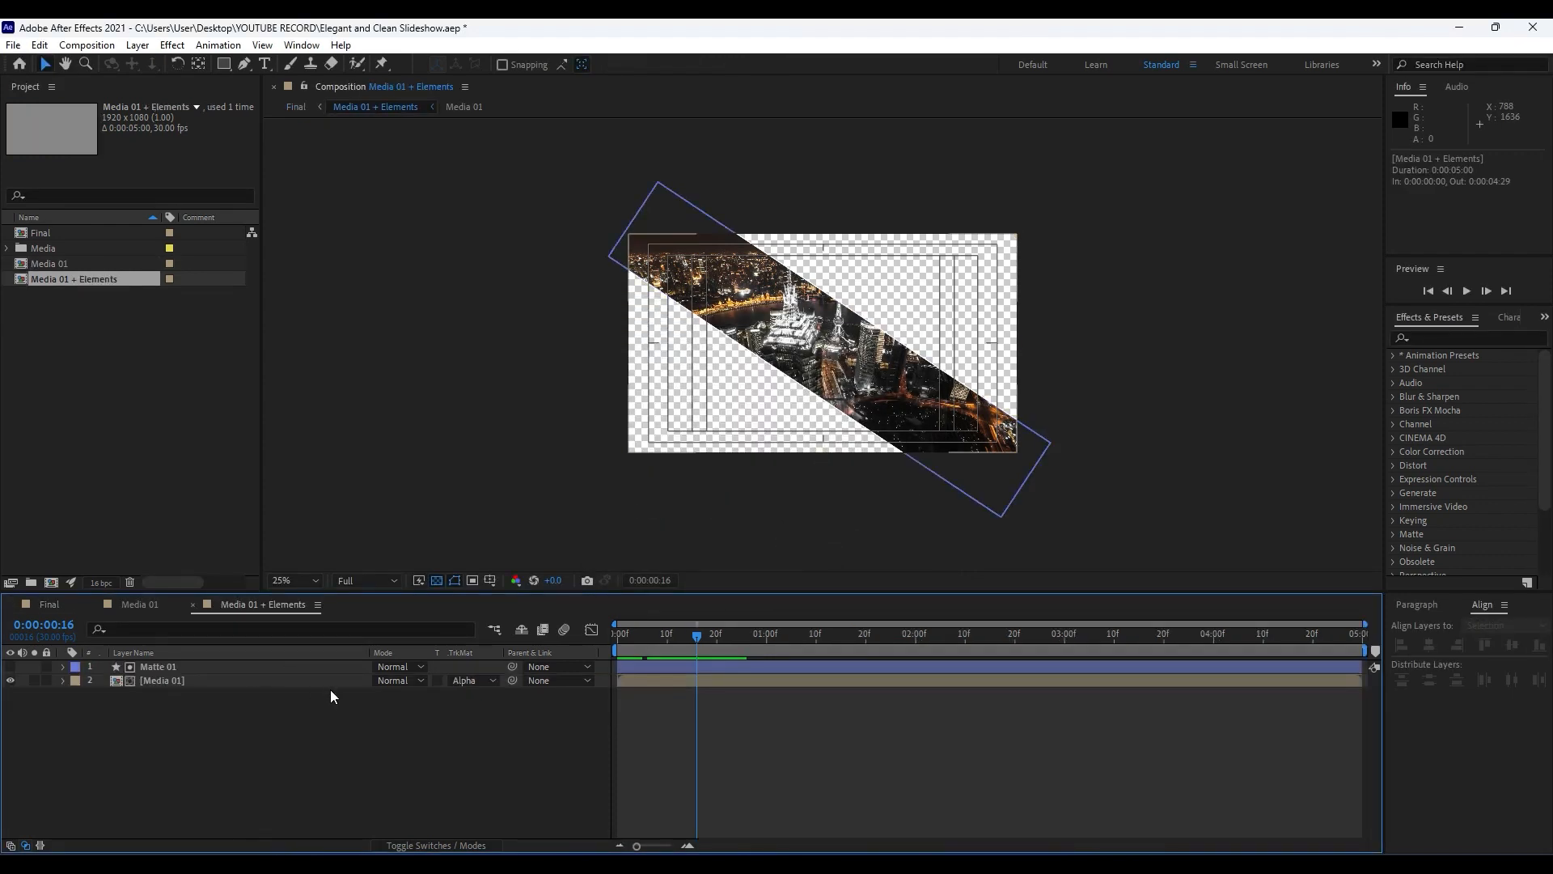
click(191, 605)
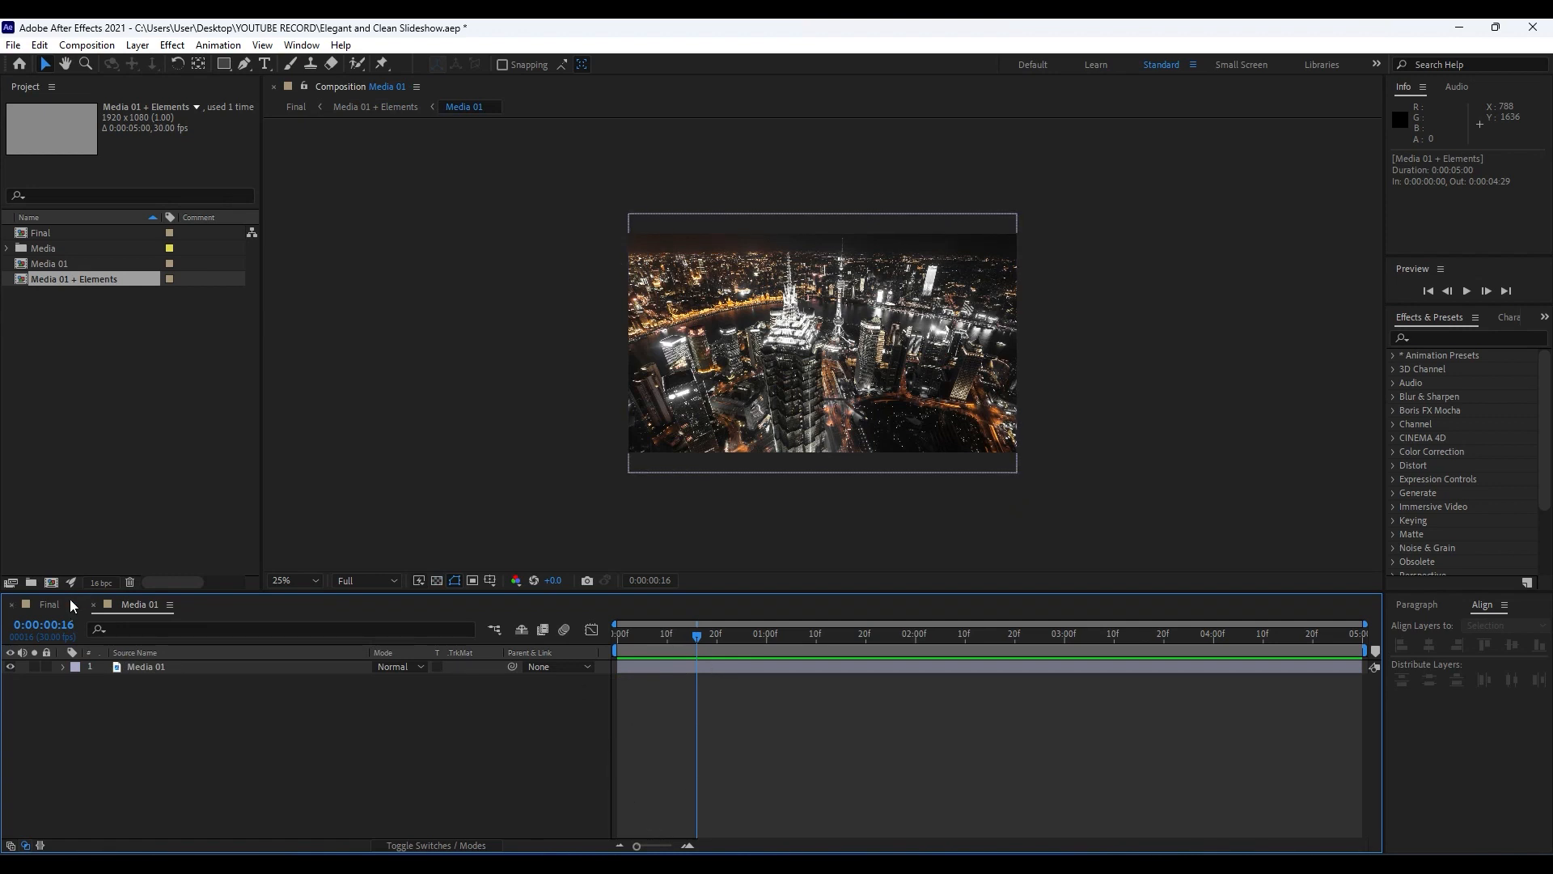
key(shift+comma)
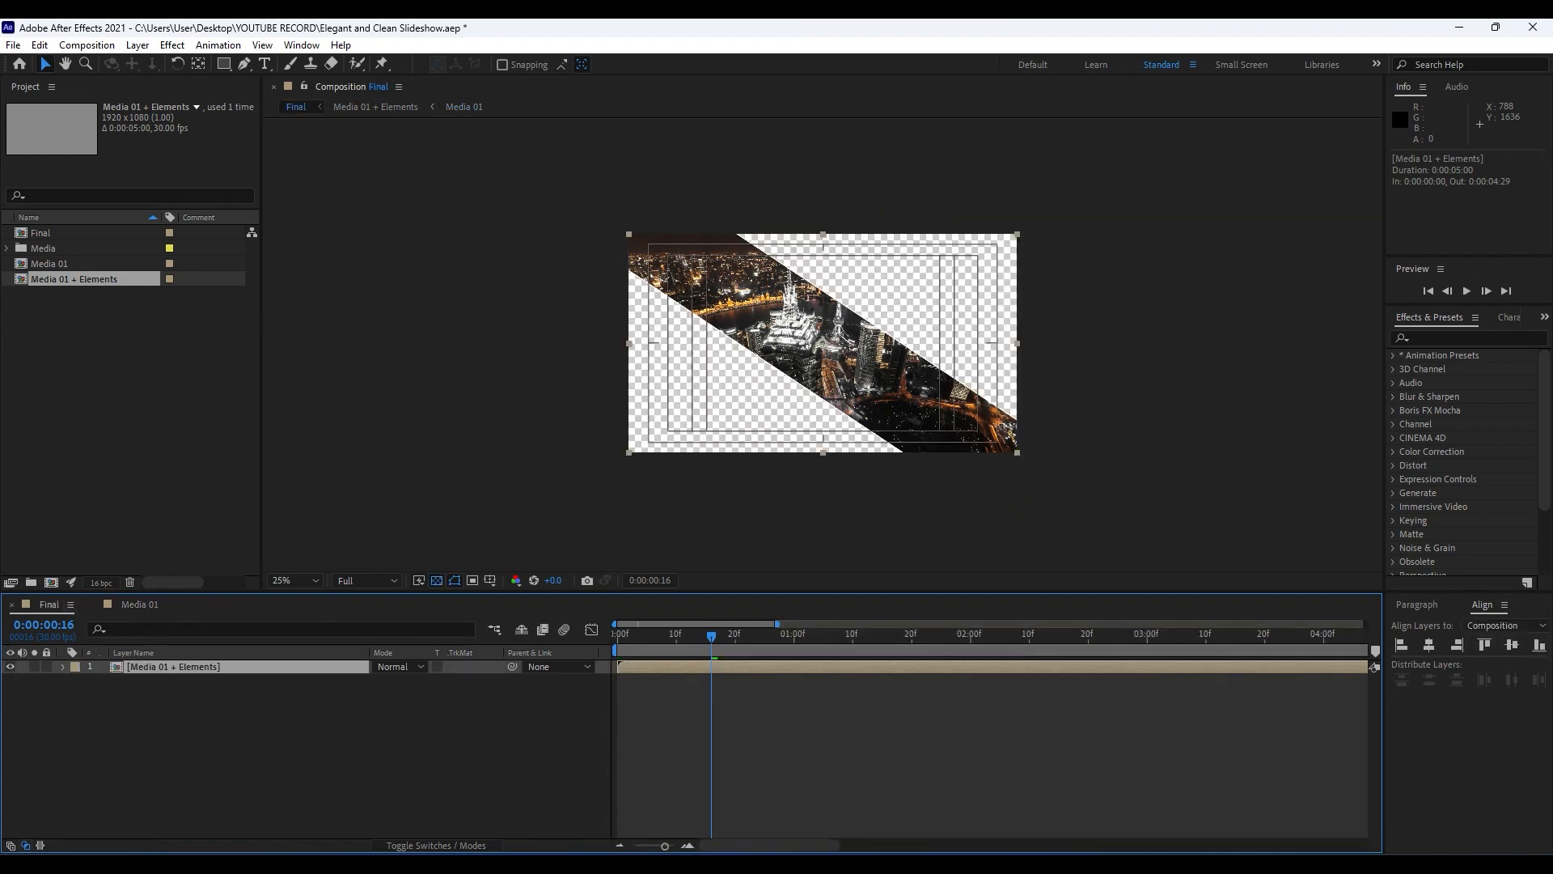
Step: Duplicate the Media 01 + Elements layer in the Final composition
mouse_move(655, 846)
mouse_down()
mouse_move(629, 845)
mouse_move(652, 846)
mouse_up()
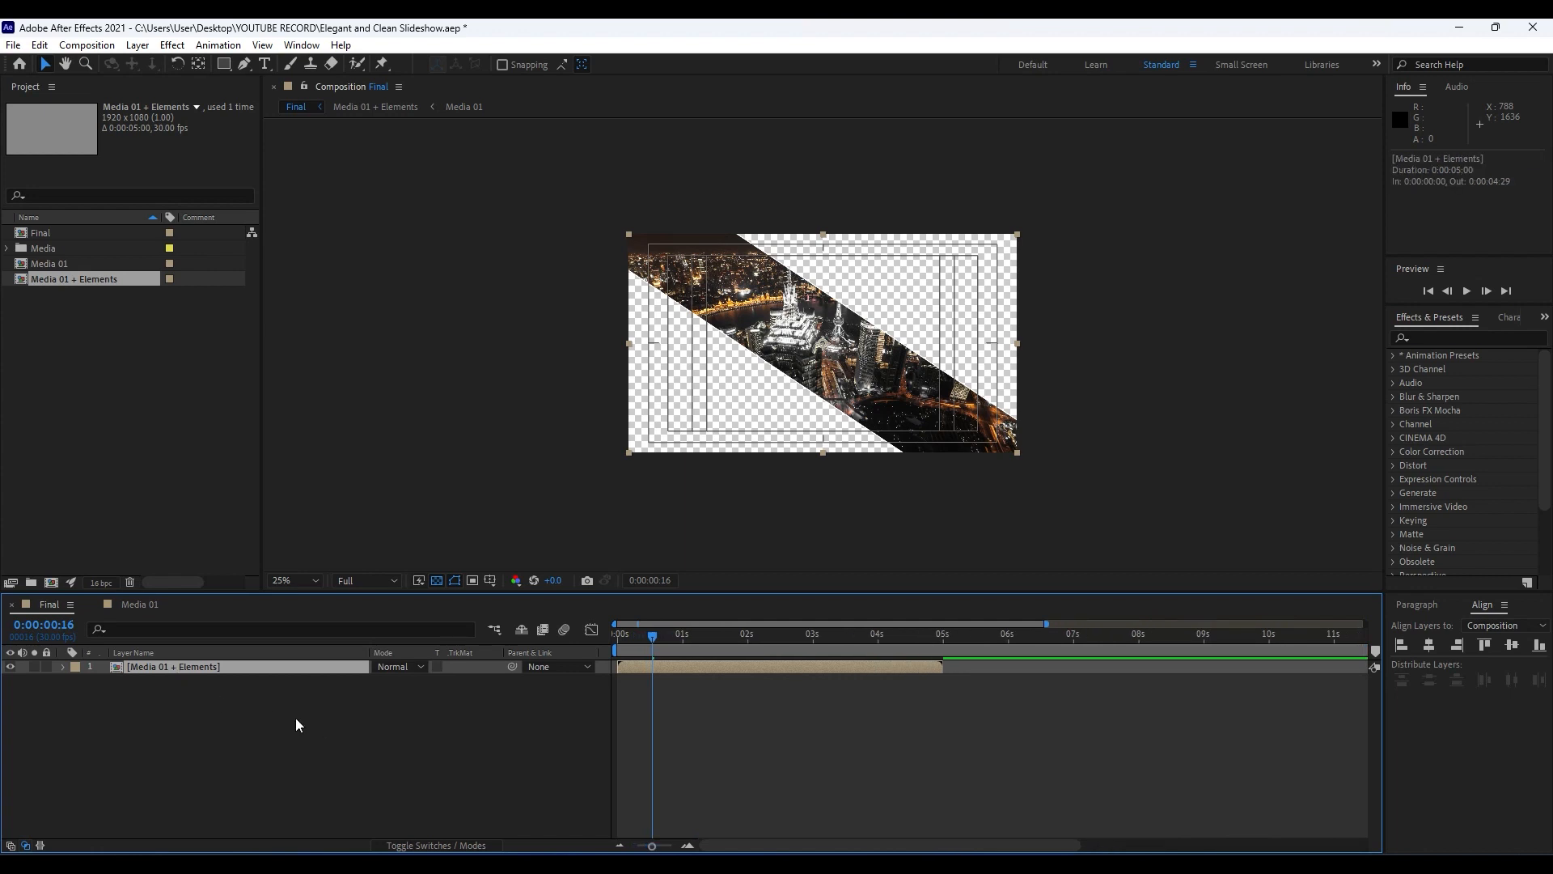
key(ctrl+d)
drag(652, 844, 667, 849)
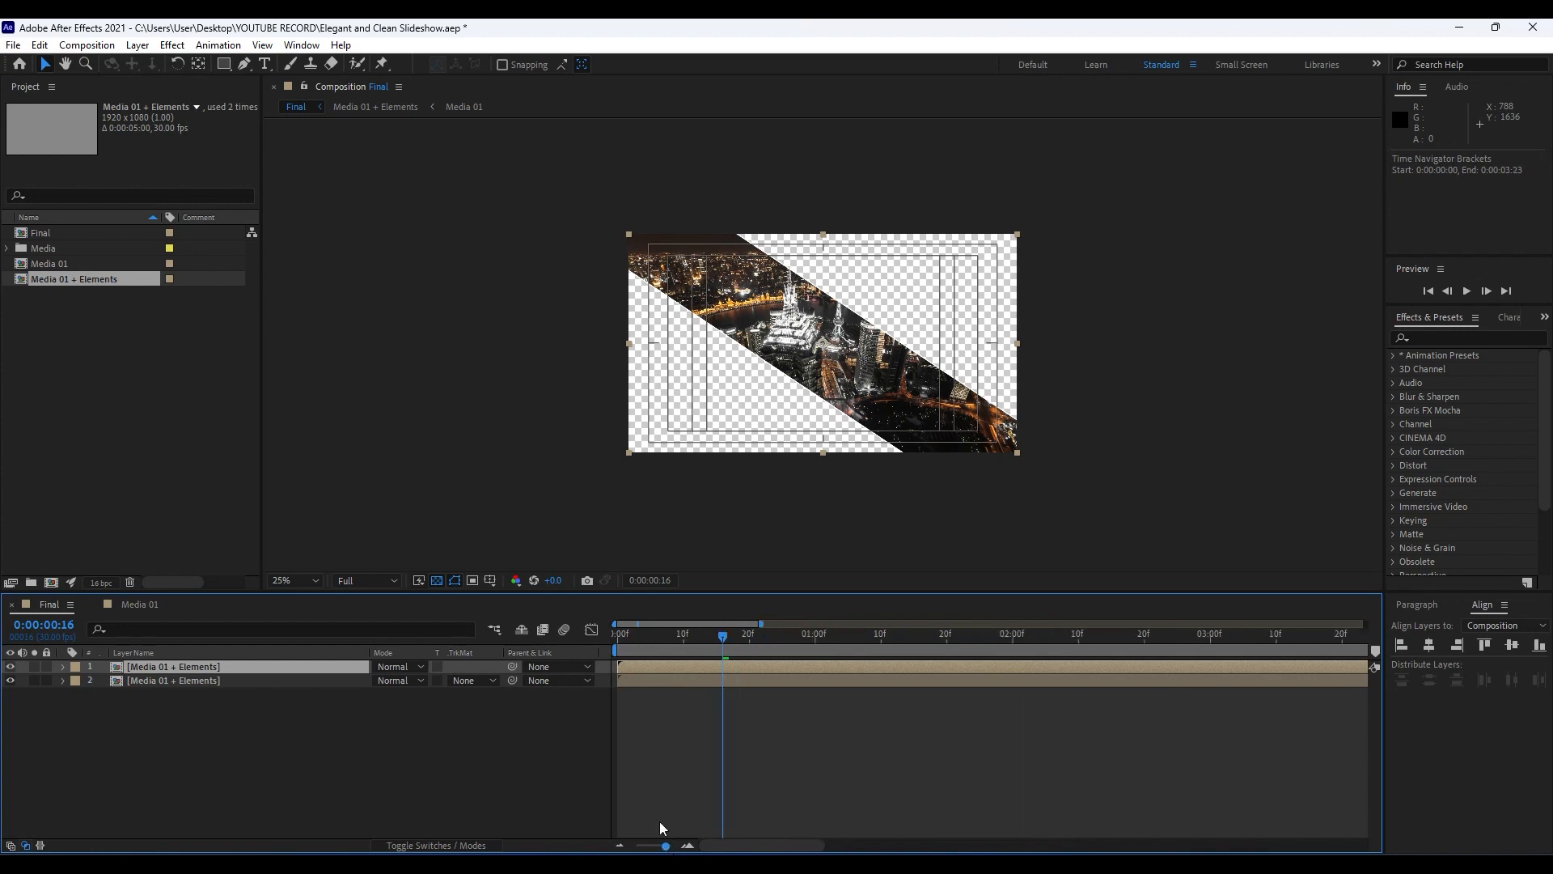
Step: Start the duplicated Media 01 + Elements layer at frame 8 and add another copy starting at frame 16
drag(637, 665, 693, 669)
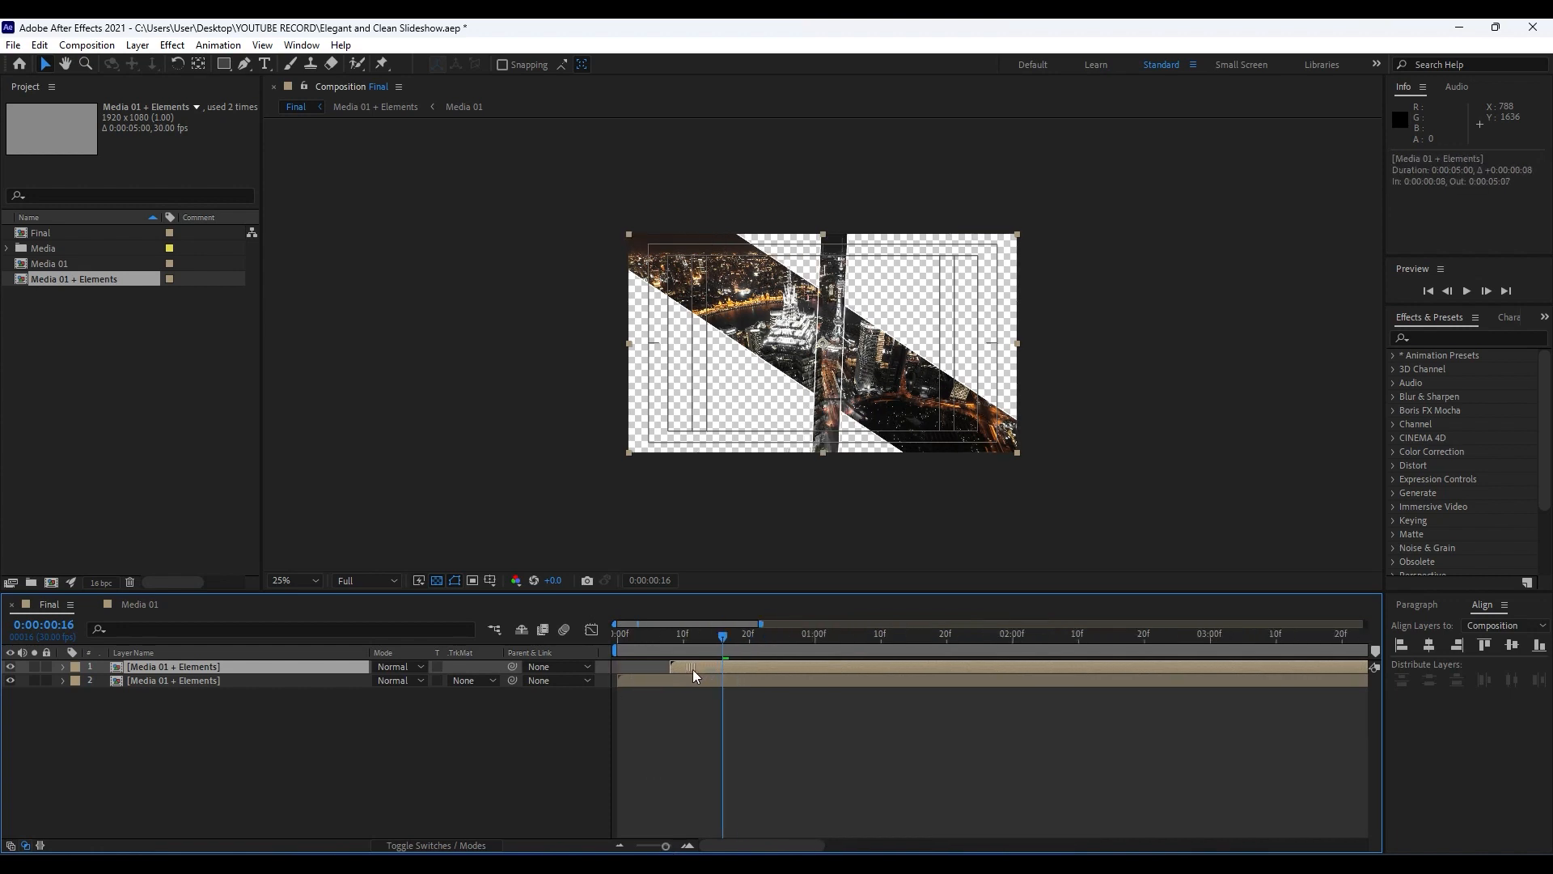
drag(666, 846, 671, 847)
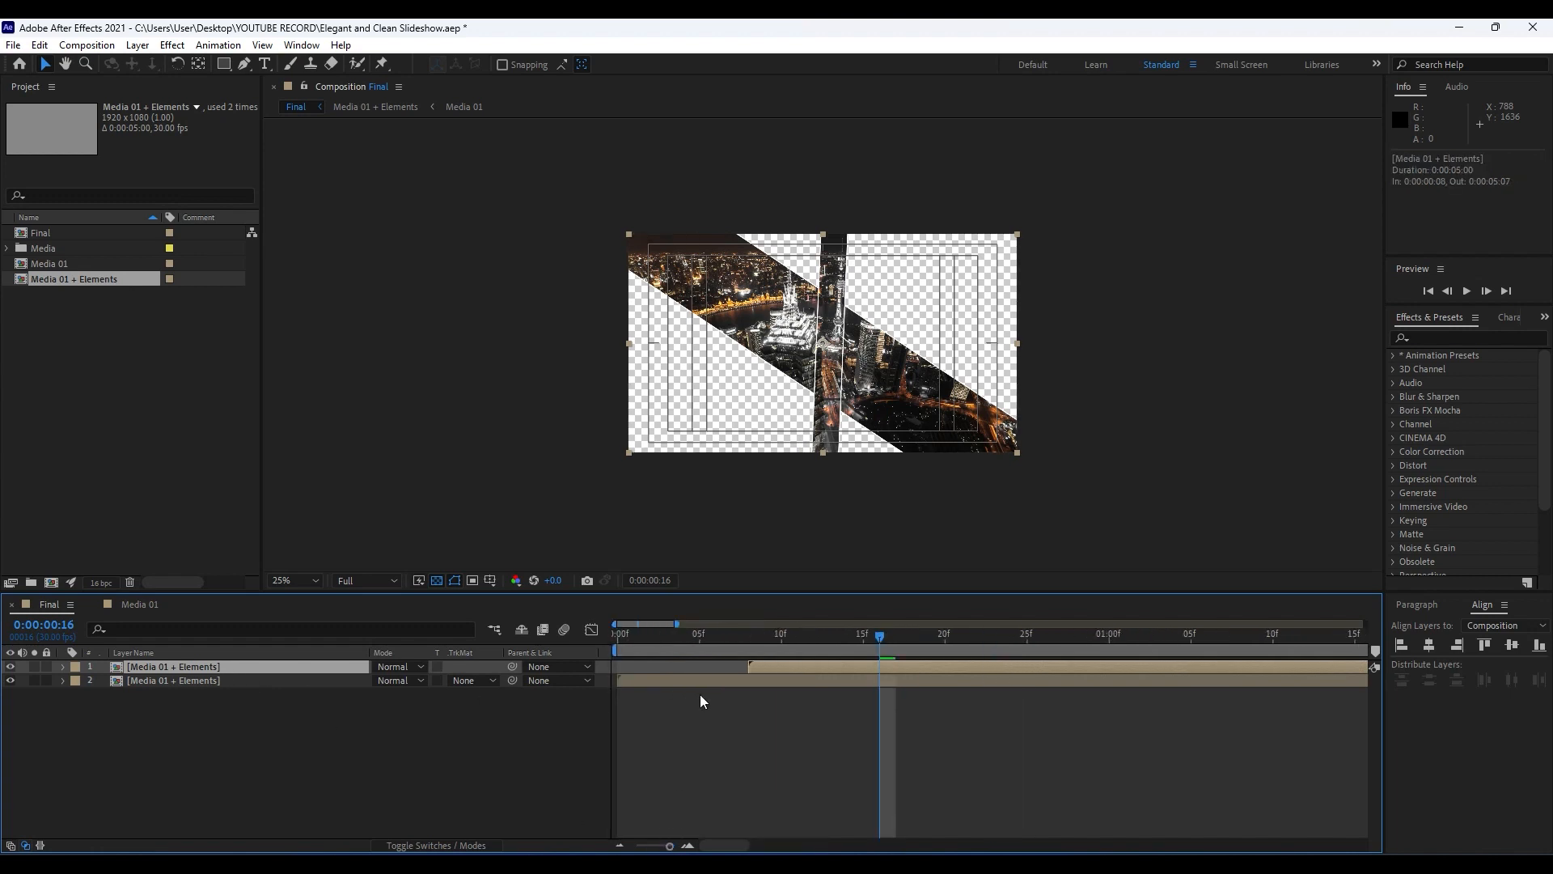
key(ctrl+d)
drag(774, 667, 896, 667)
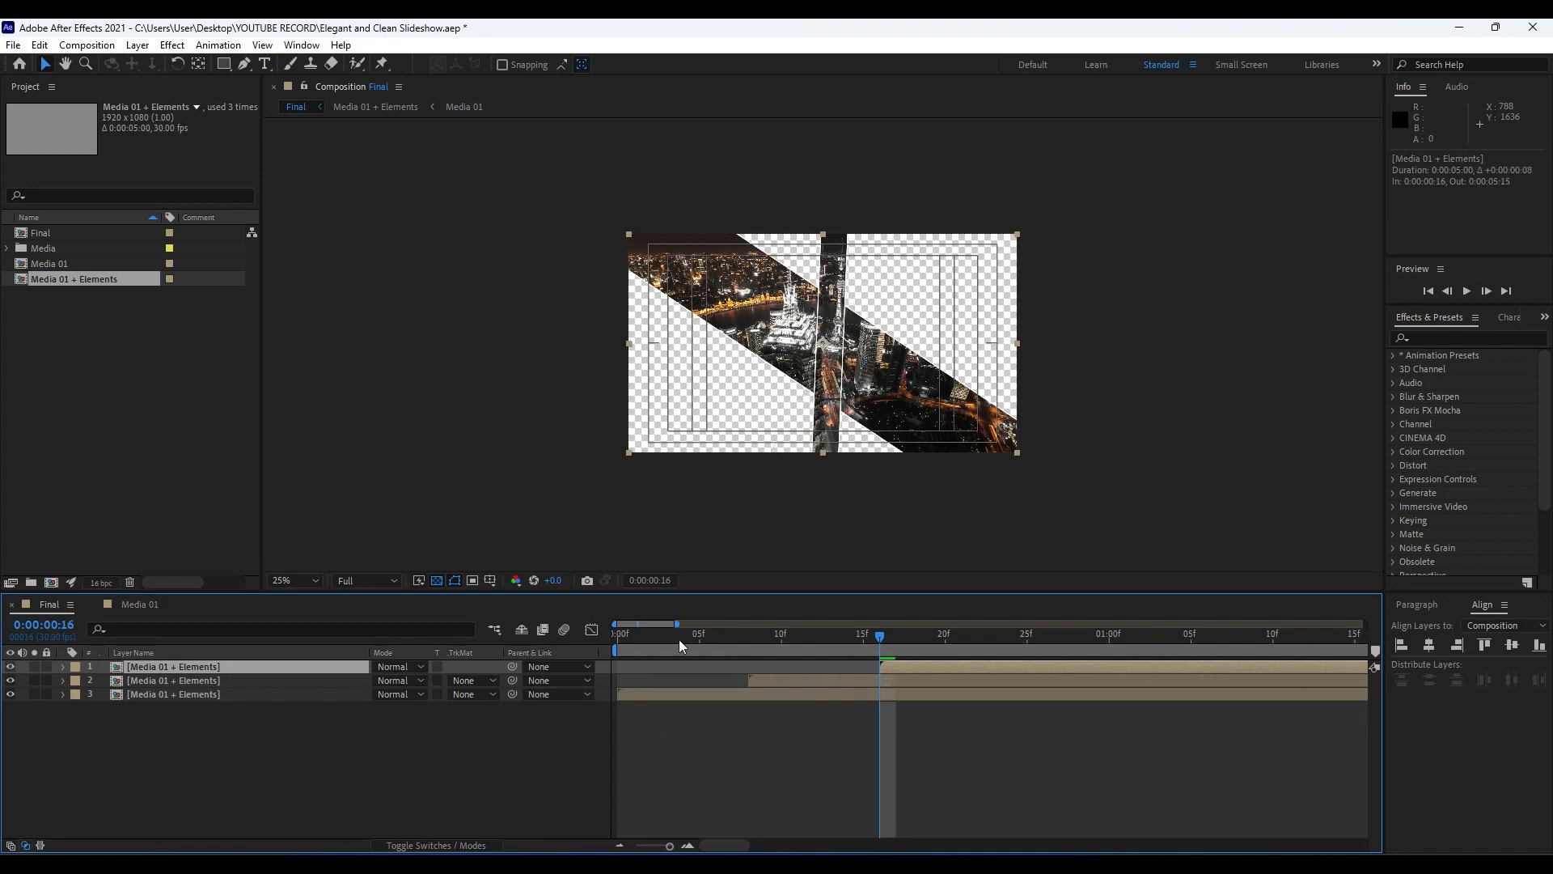
drag(678, 639, 944, 639)
click(186, 715)
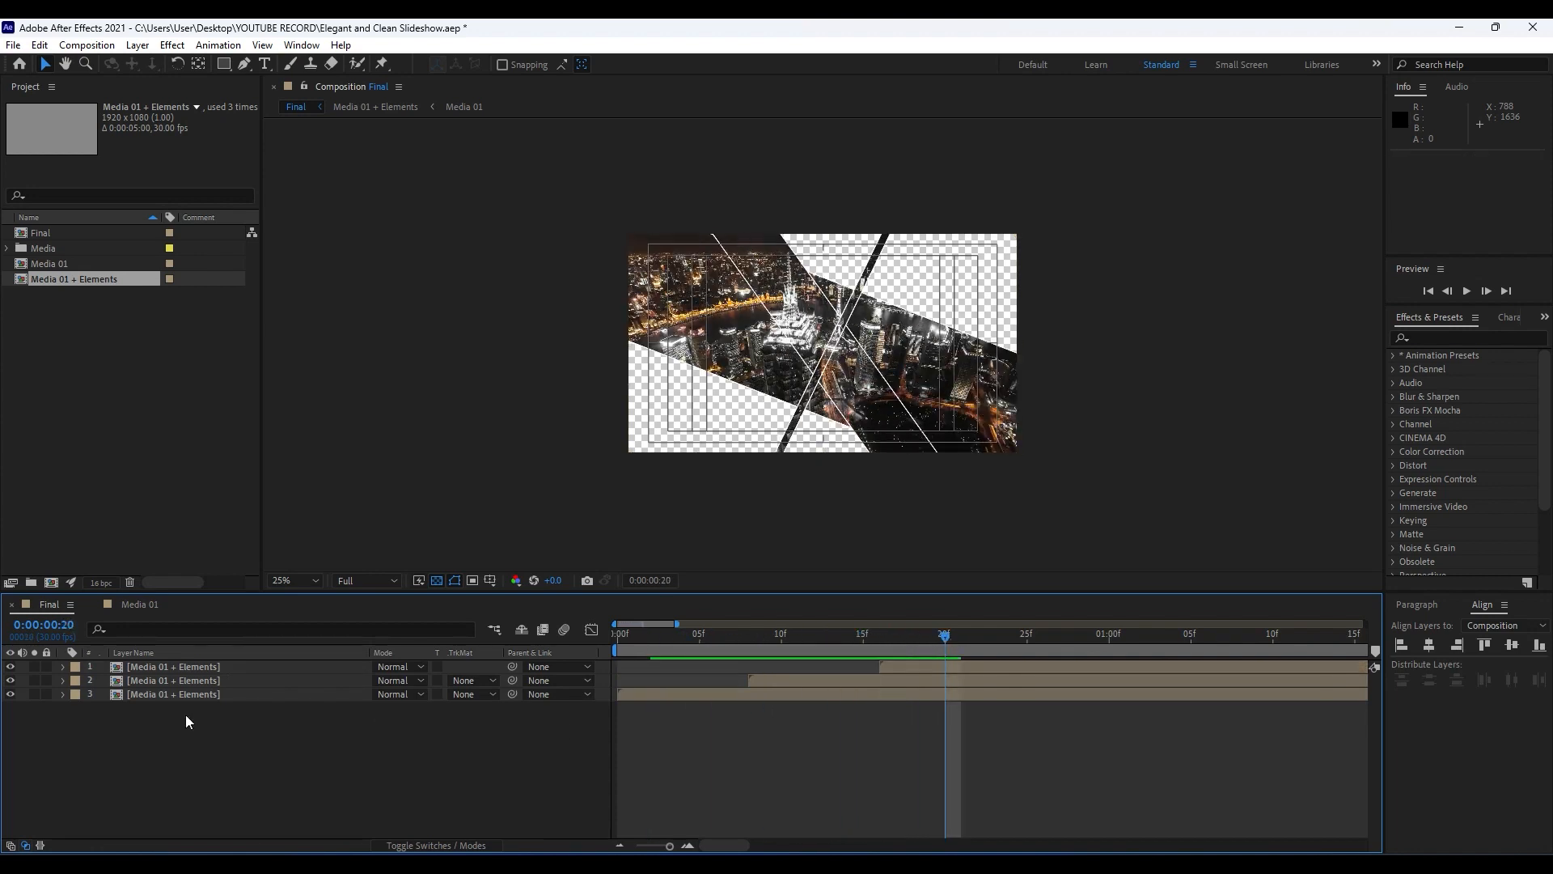
Step: Apply the Tritone effect to the bottom Media 01 + Elements layer
click(183, 699)
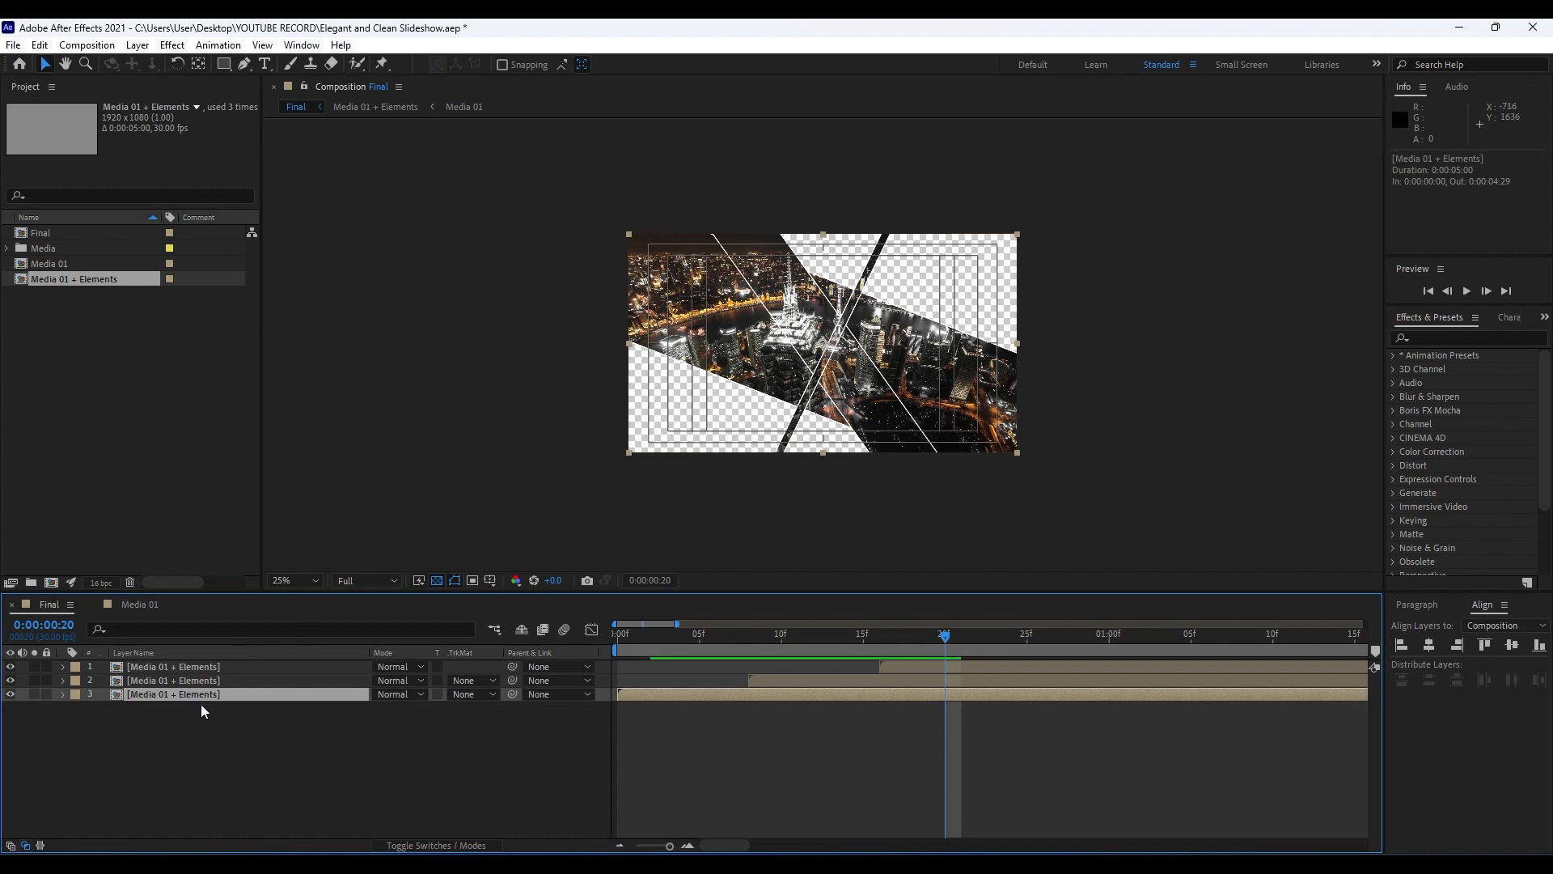
click(1450, 337)
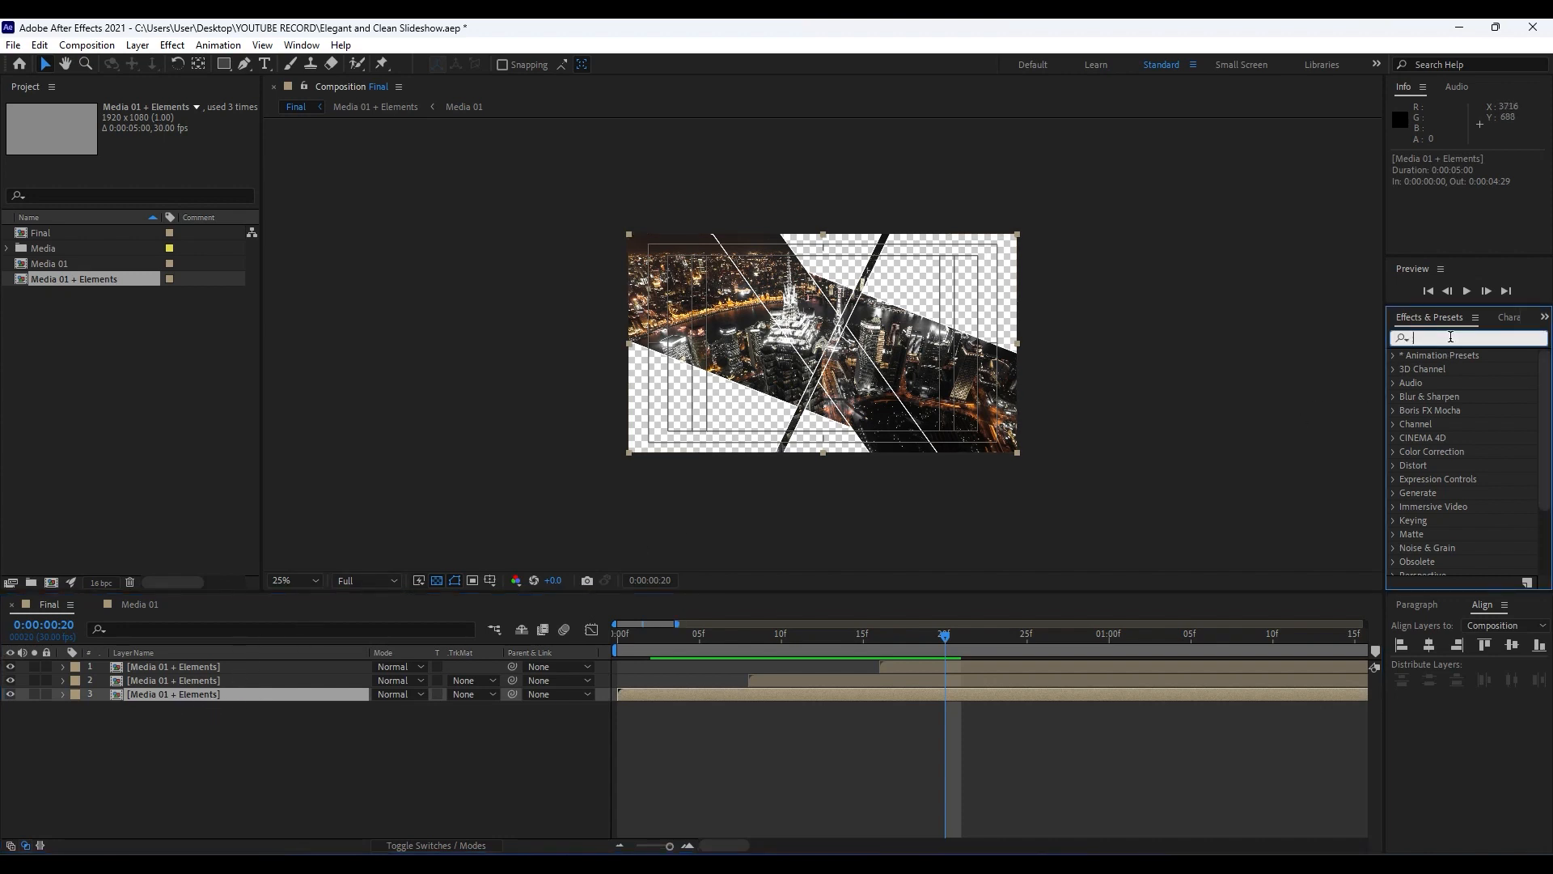
text(trito)
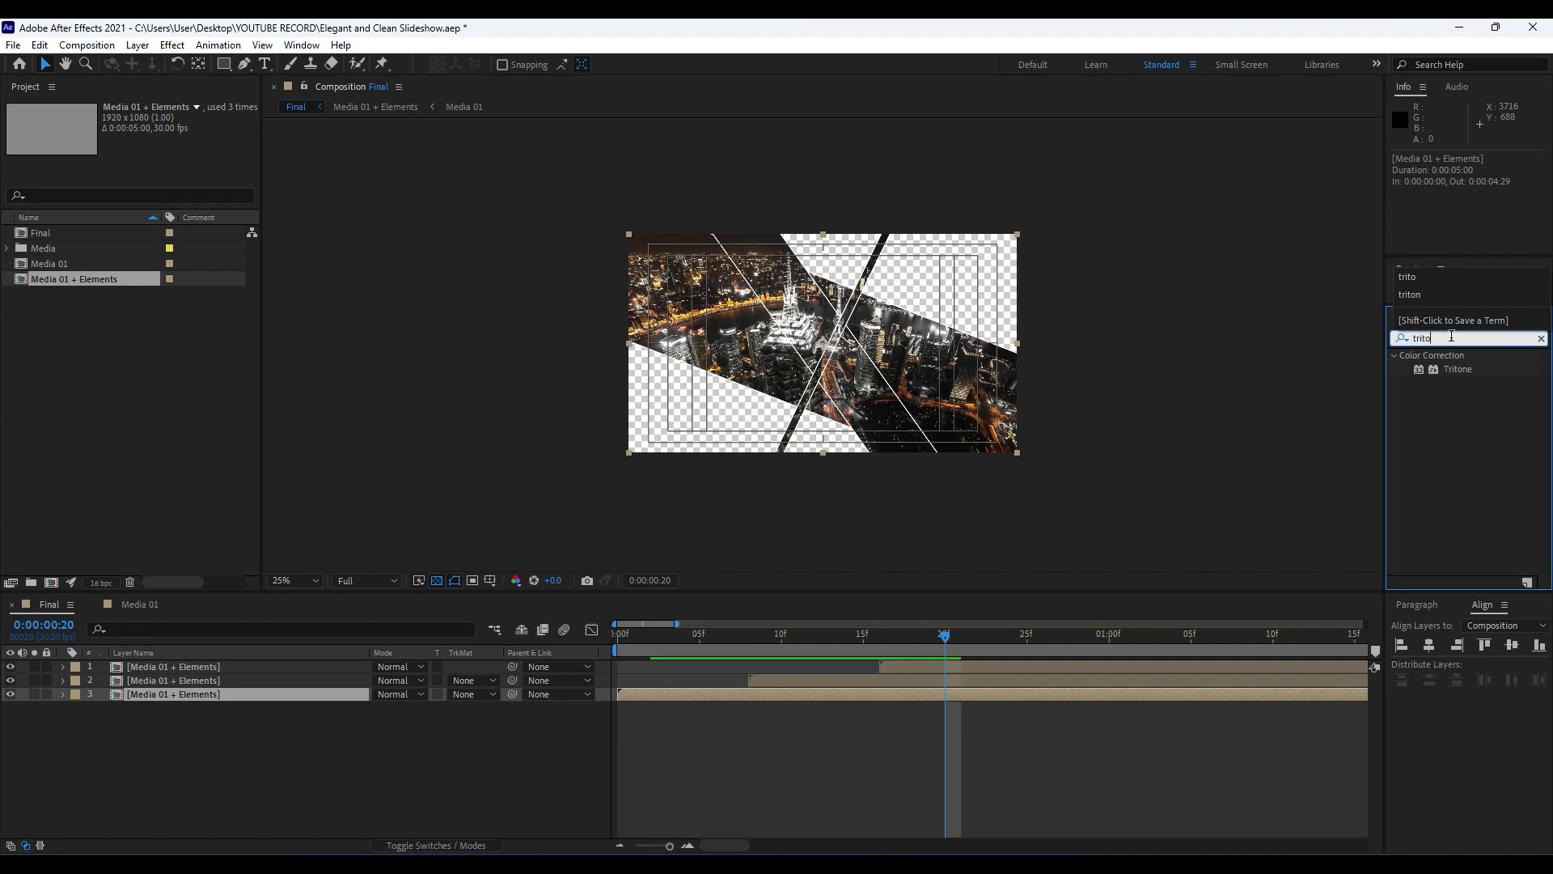
drag(1464, 378, 202, 697)
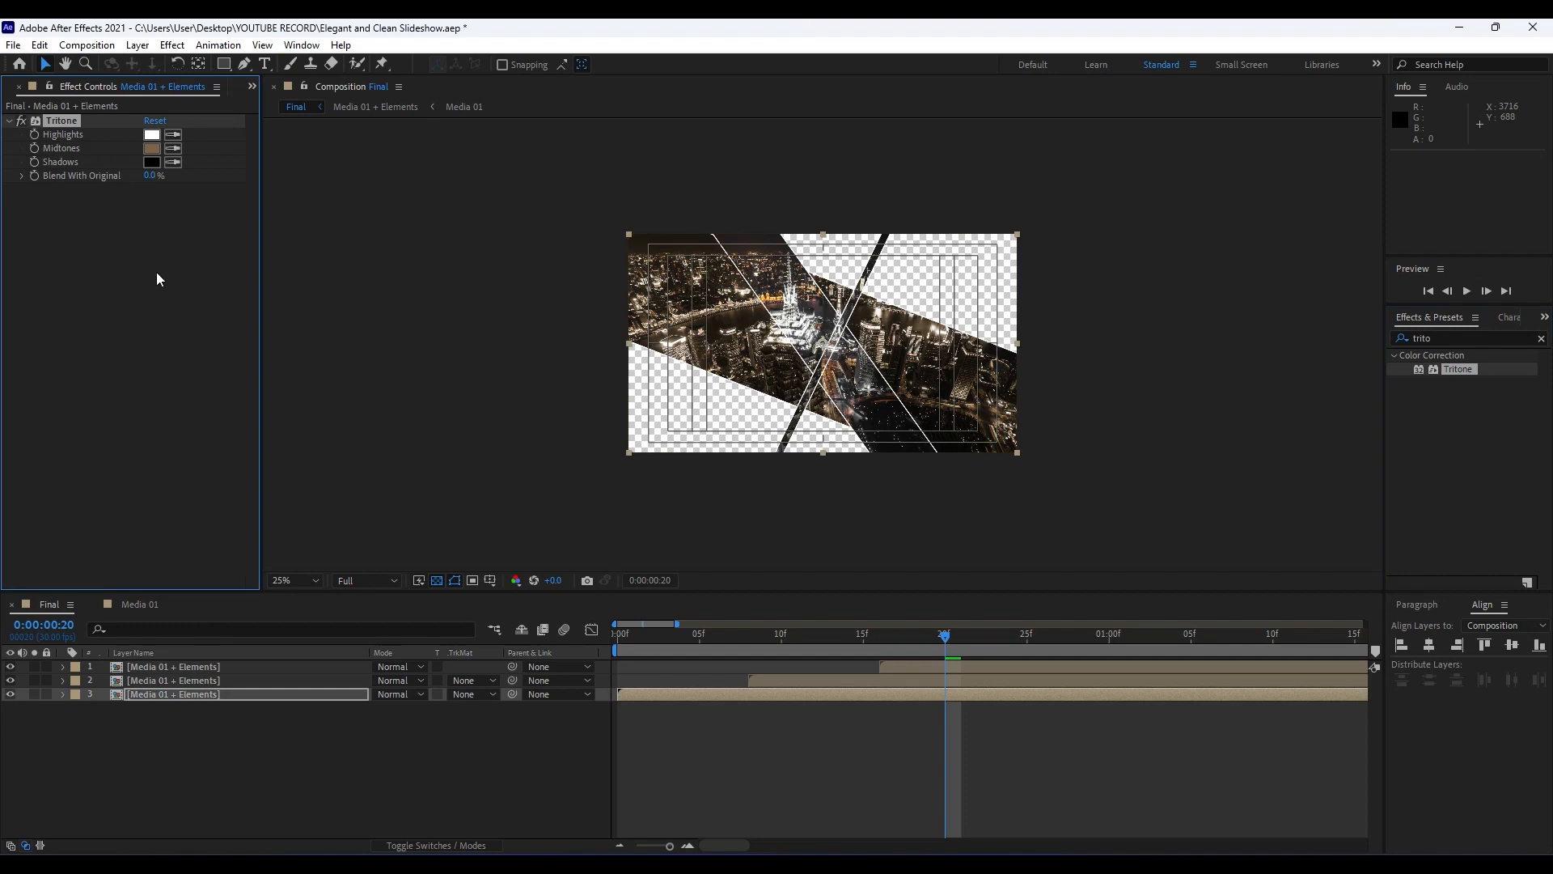
Step: Set the Tritone midtones colour of the bottom layer to dark grey 2A2A2A
click(151, 148)
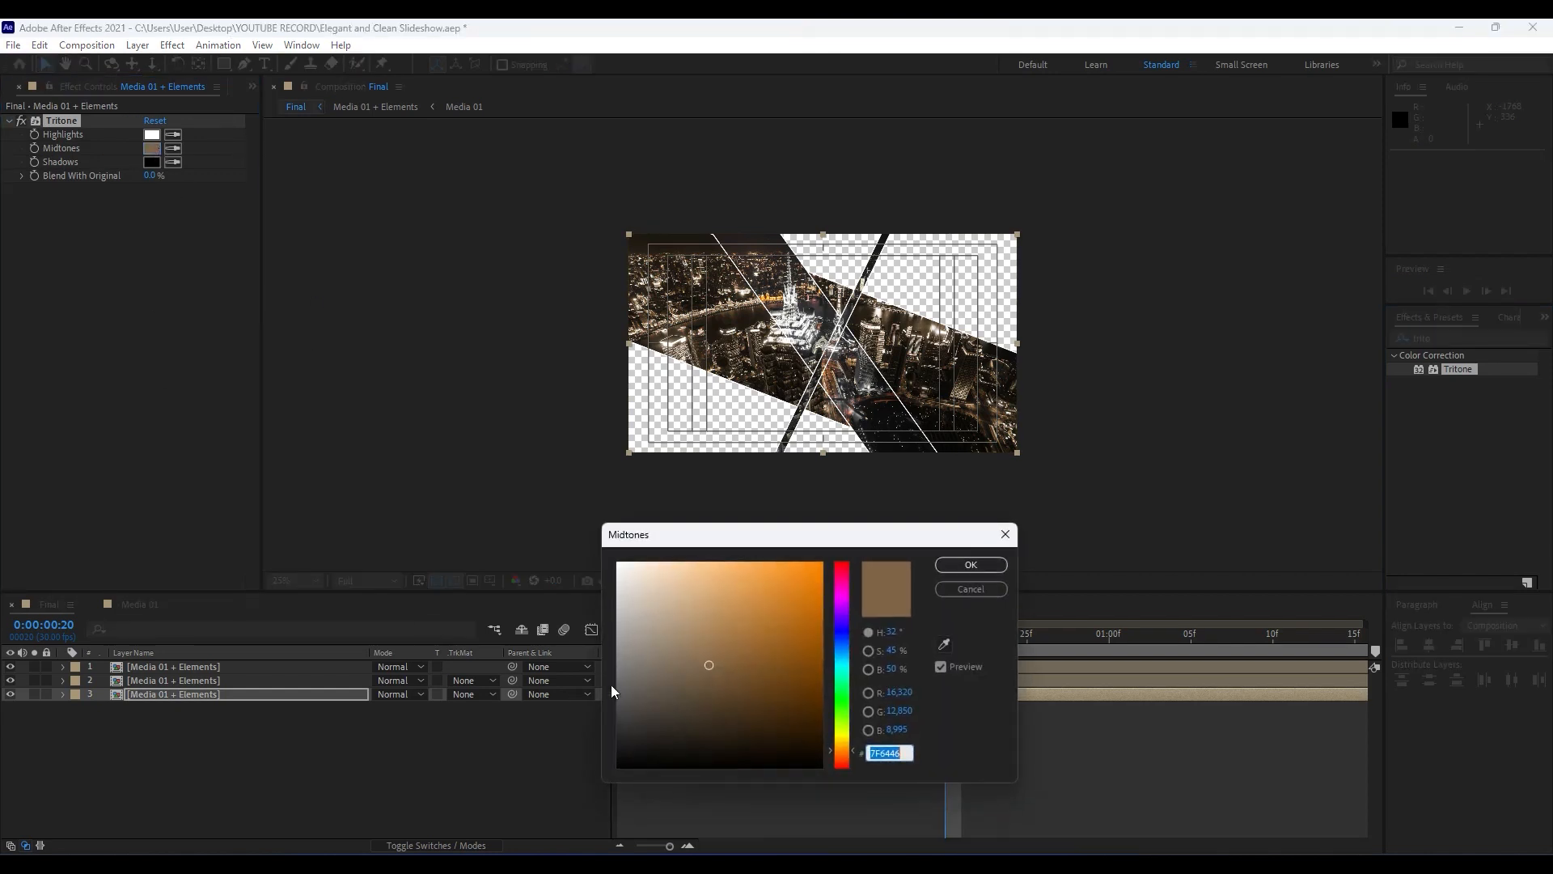
click(629, 688)
mouse_move(629, 689)
mouse_down()
mouse_move(571, 751)
mouse_move(572, 733)
mouse_up()
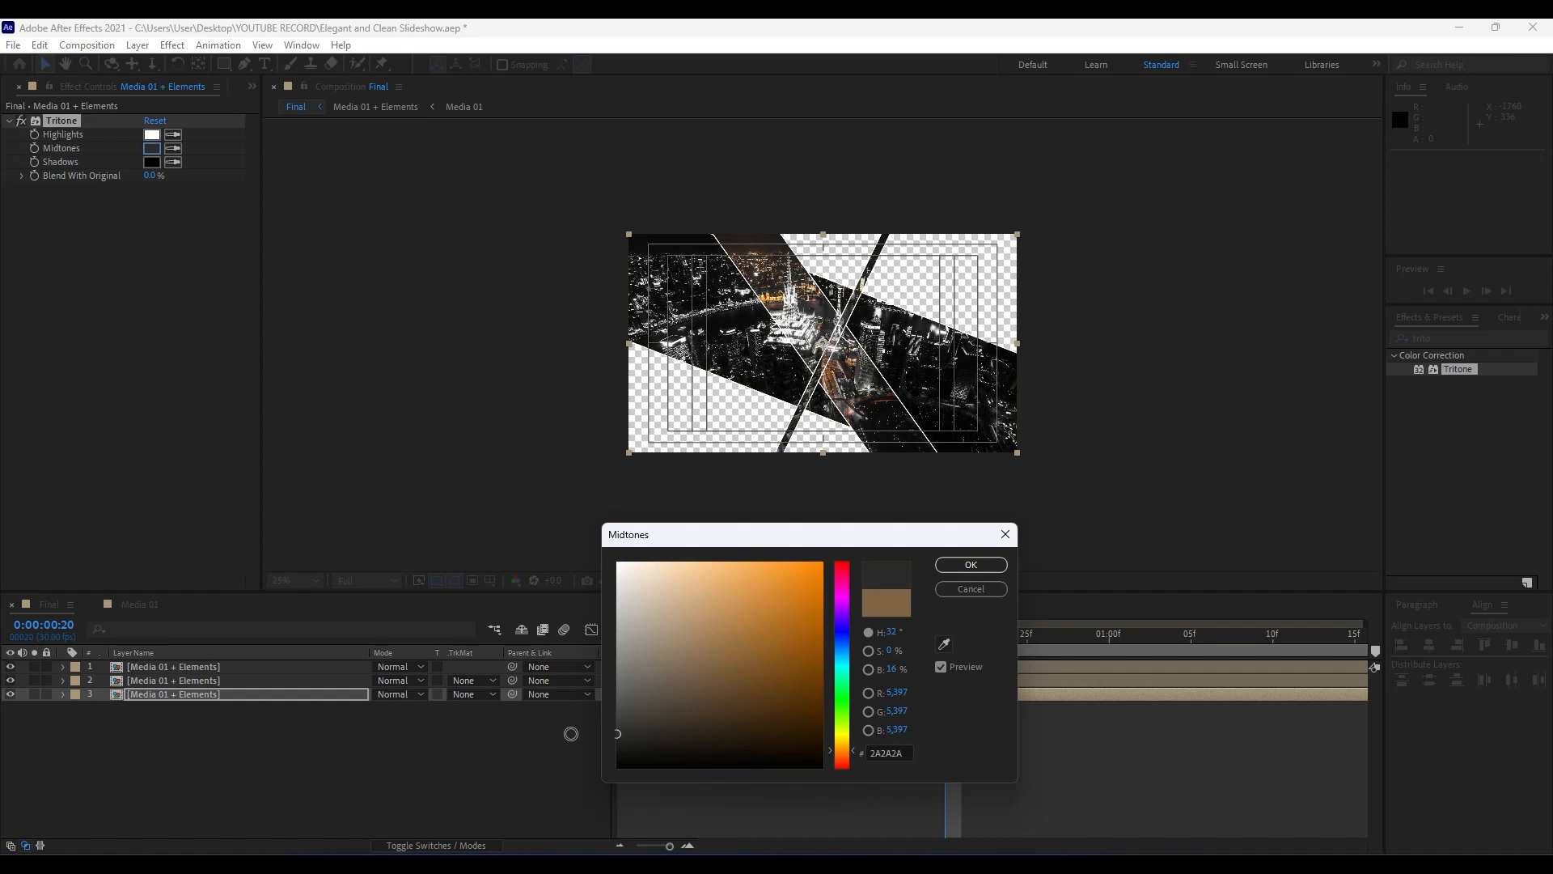
click(970, 565)
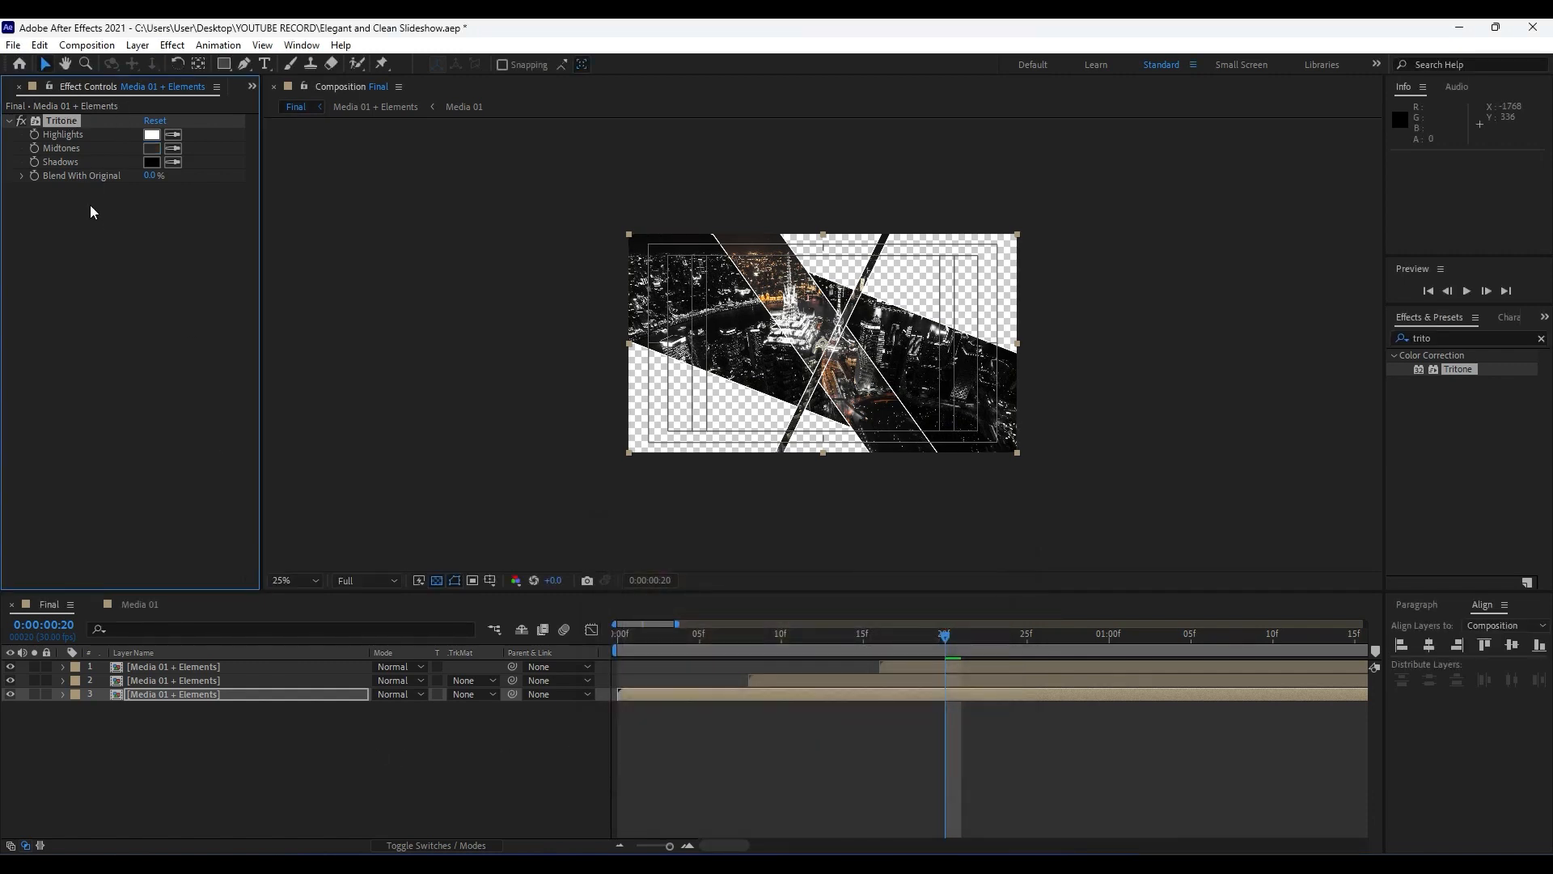
Step: Apply Tritone to the middle Media 01 + Elements layer with midtones colour 929292, and preview the layered reveal
click(202, 680)
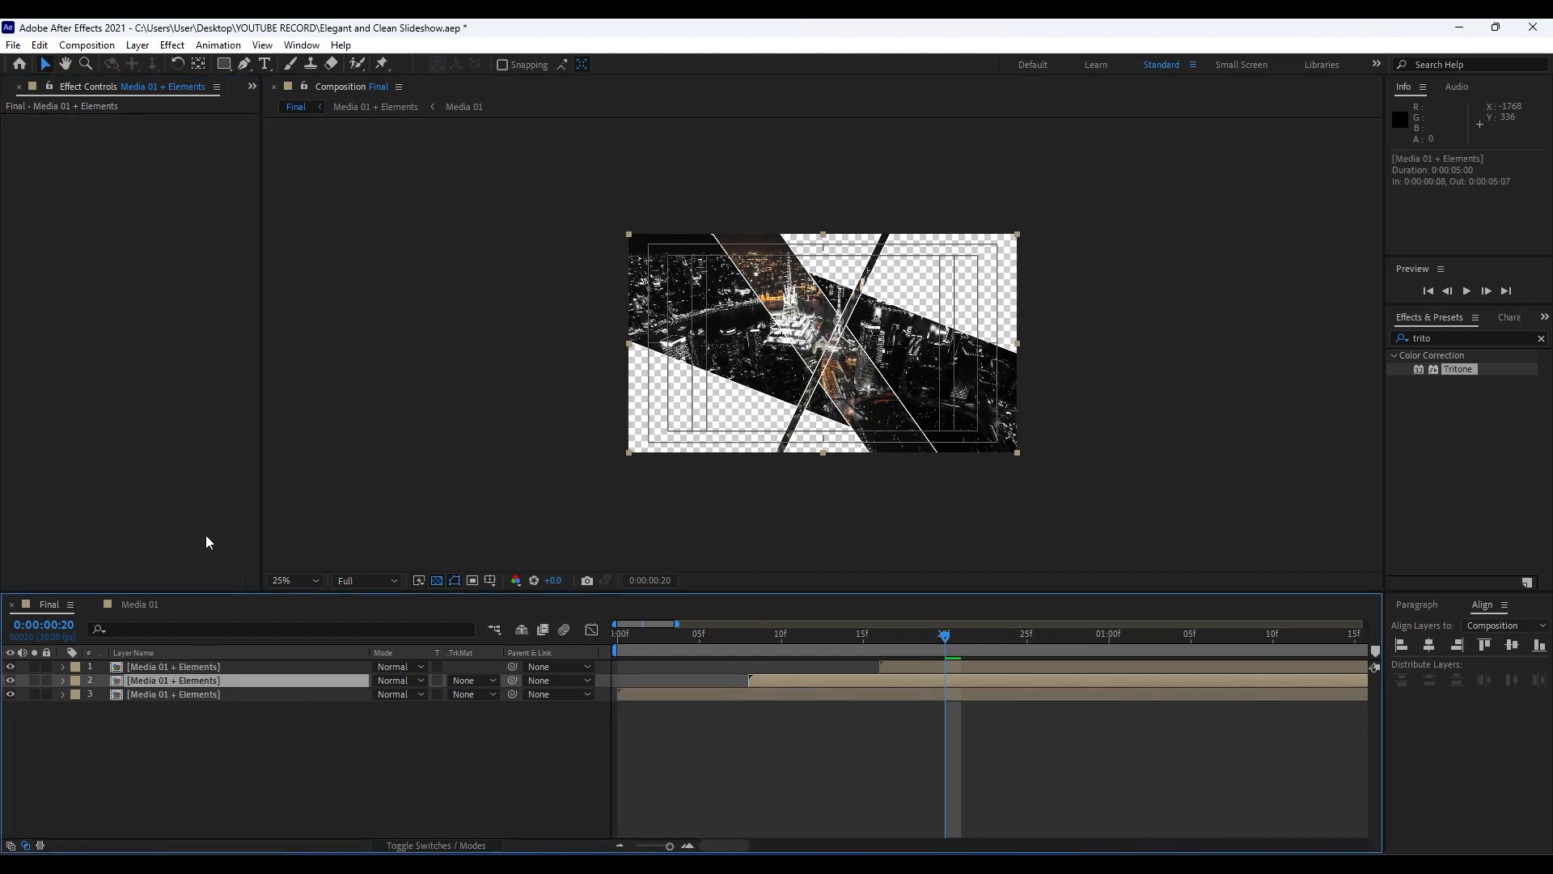
key(ctrl+alt+shift+e)
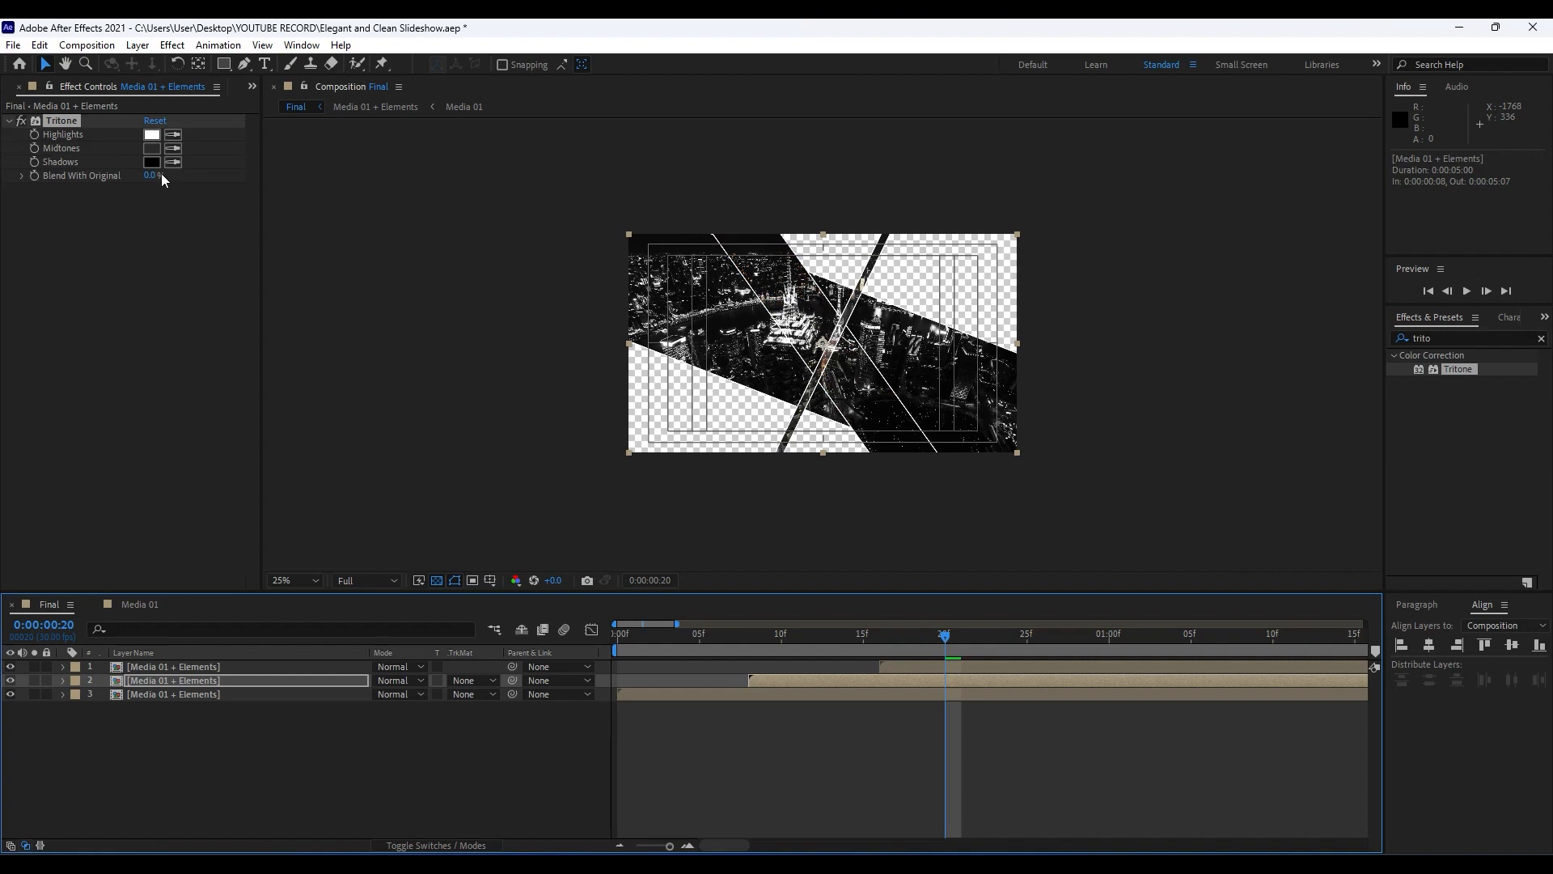
click(151, 148)
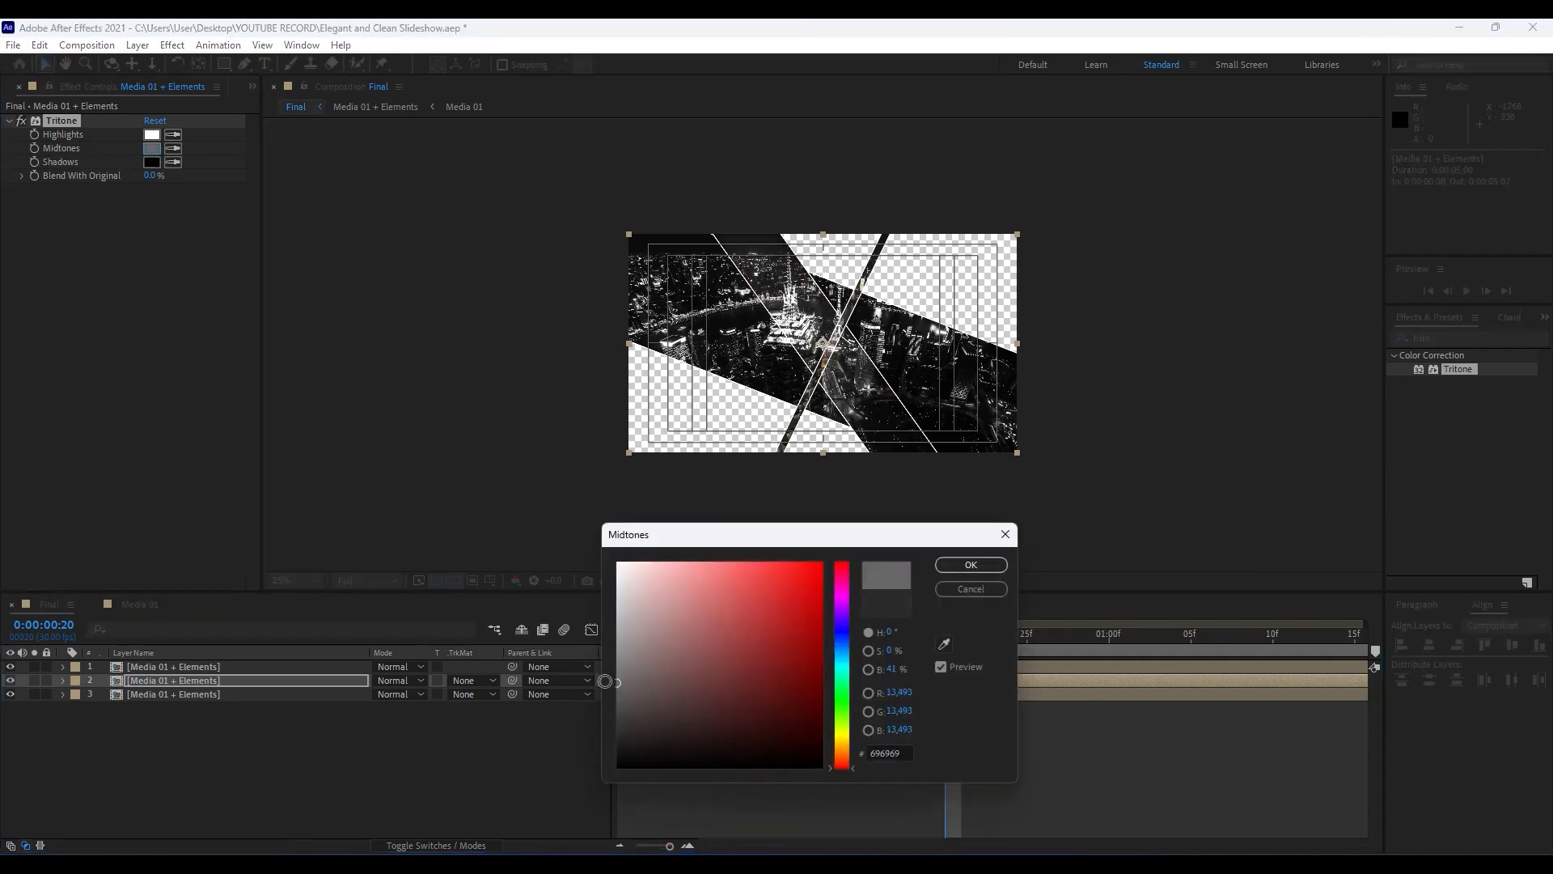
mouse_move(605, 681)
mouse_down()
mouse_move(567, 643)
mouse_move(554, 650)
mouse_up()
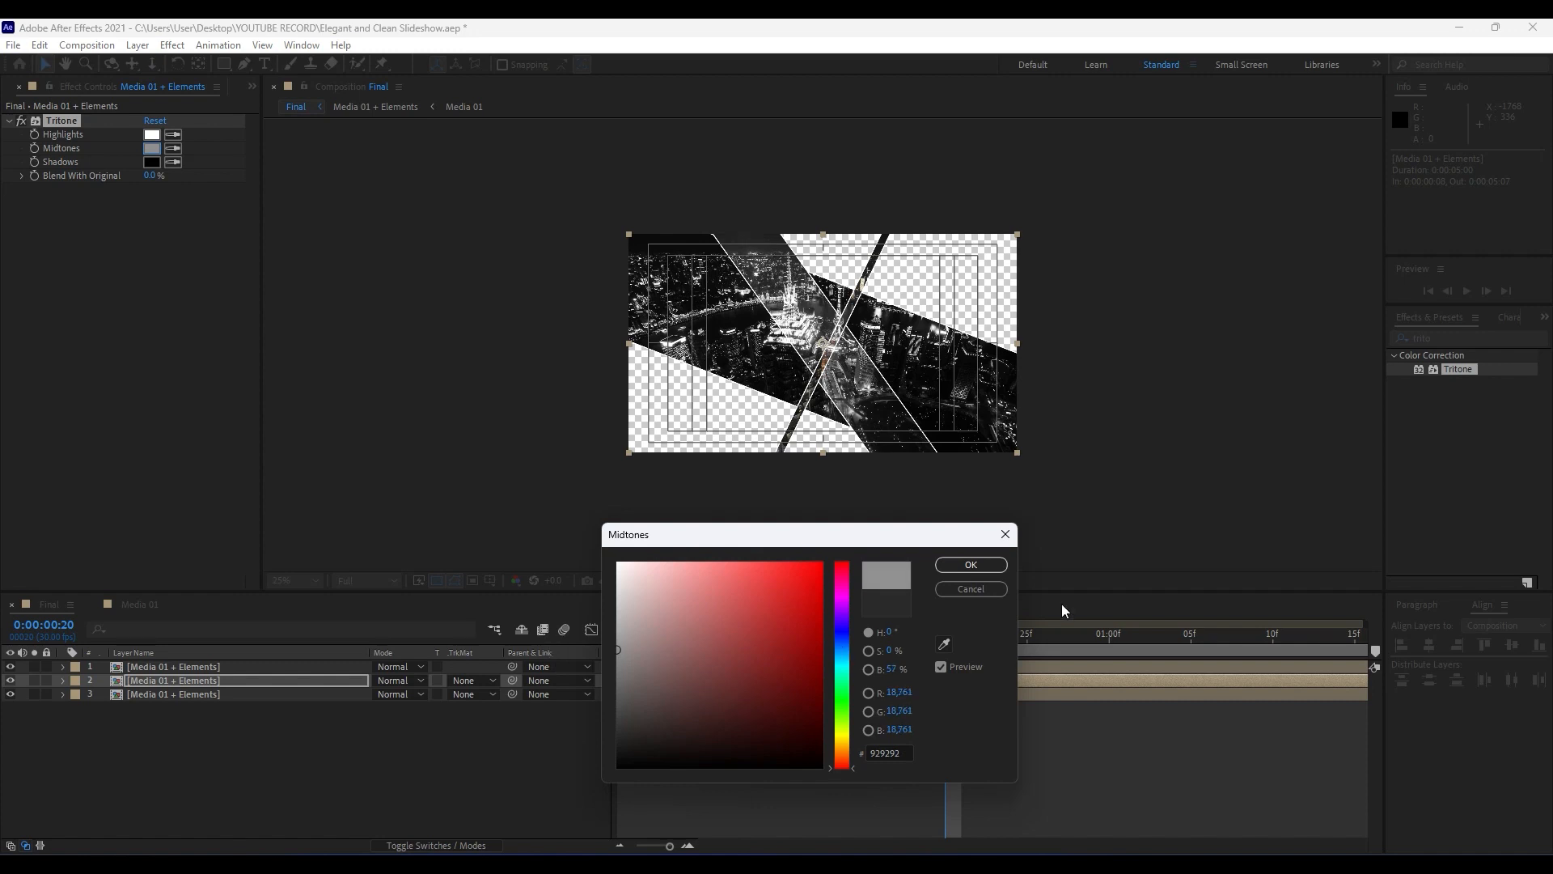
click(974, 566)
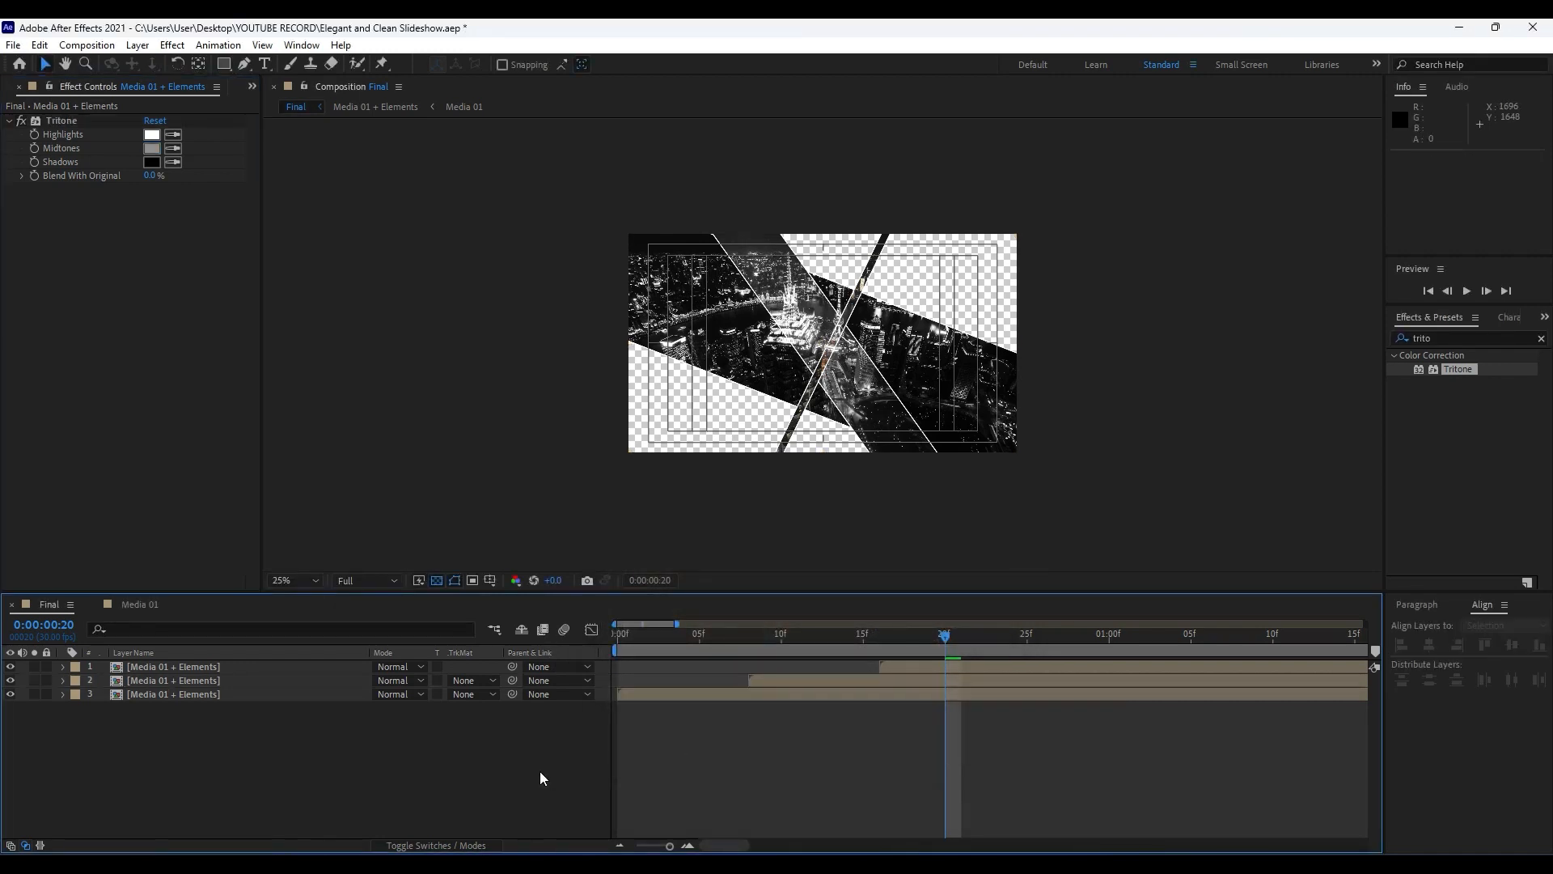
key(space)
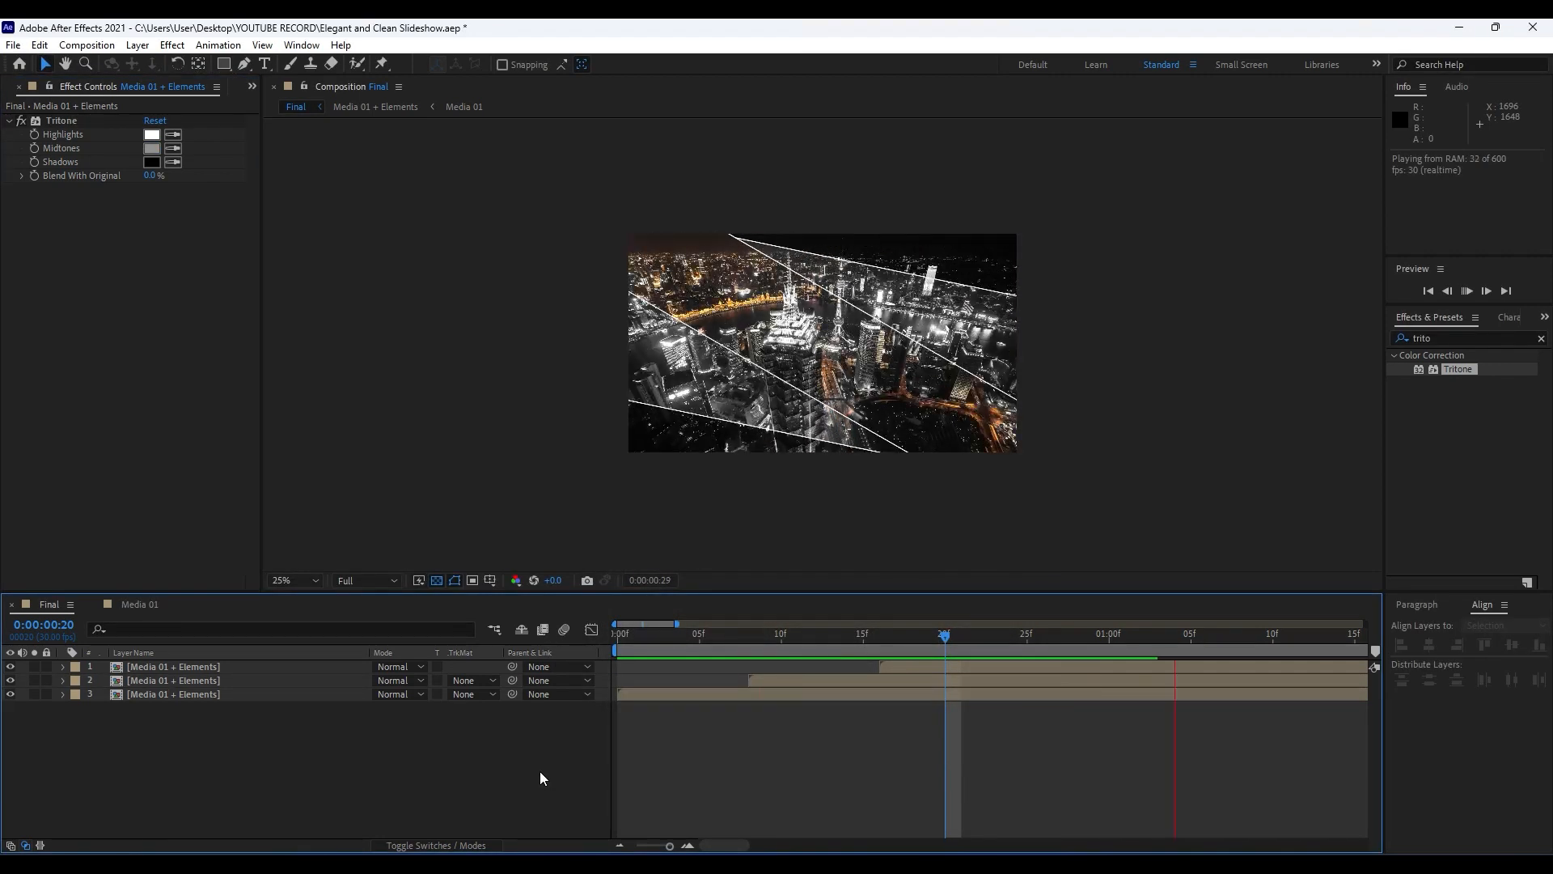
drag(740, 633, 1208, 632)
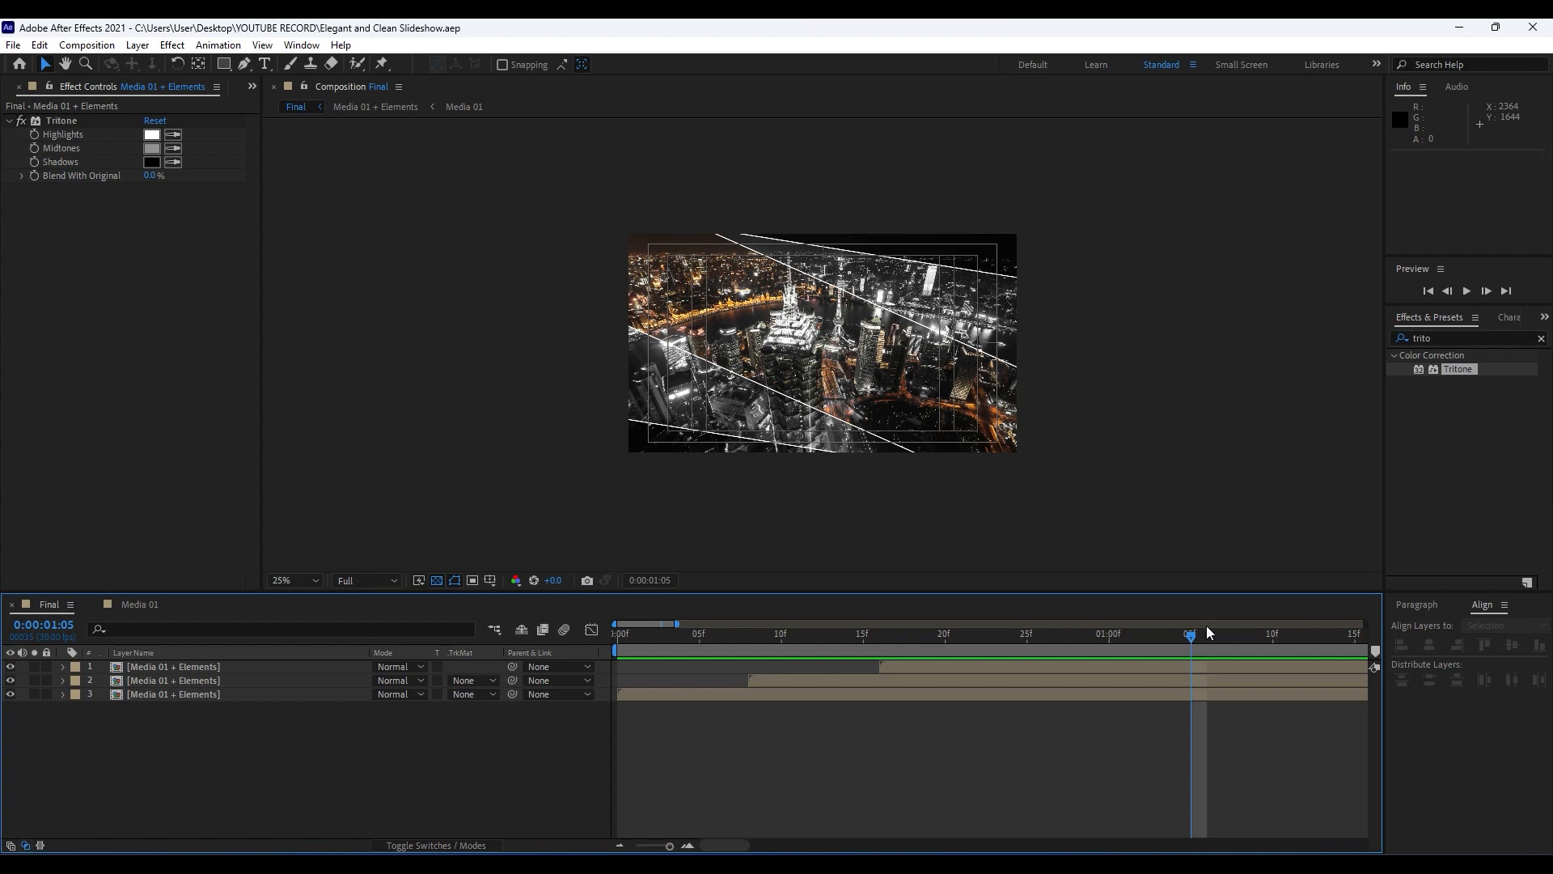
Step: In the Media 01 + Elements composition, add a Scale keyframe of 120% to Media 01 at 0:00:00:00
double_click(155, 693)
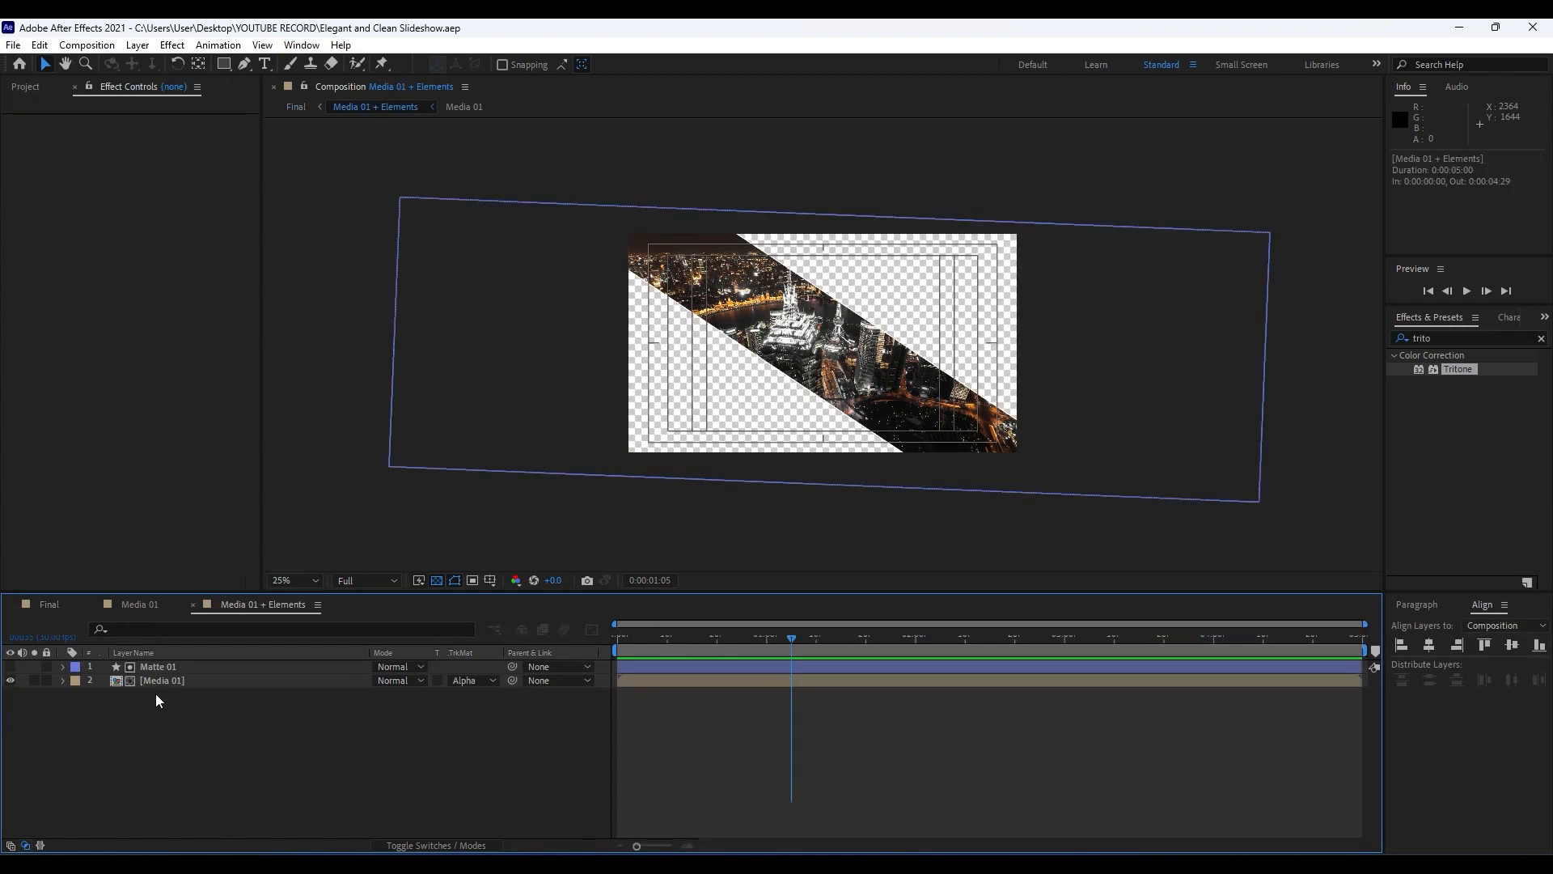
click(183, 684)
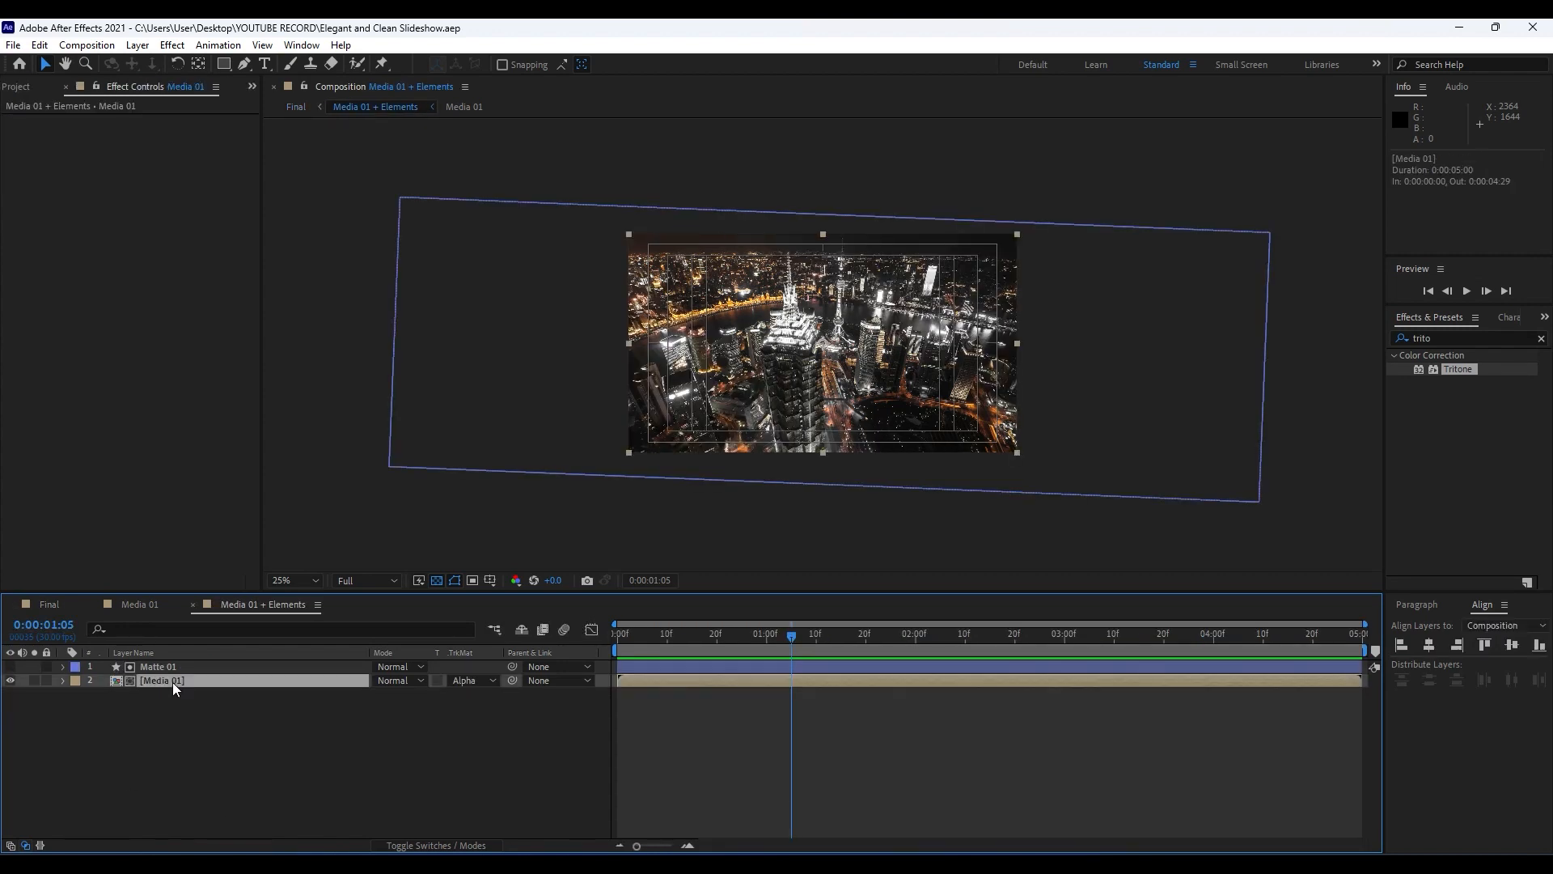
key(s)
key(Home)
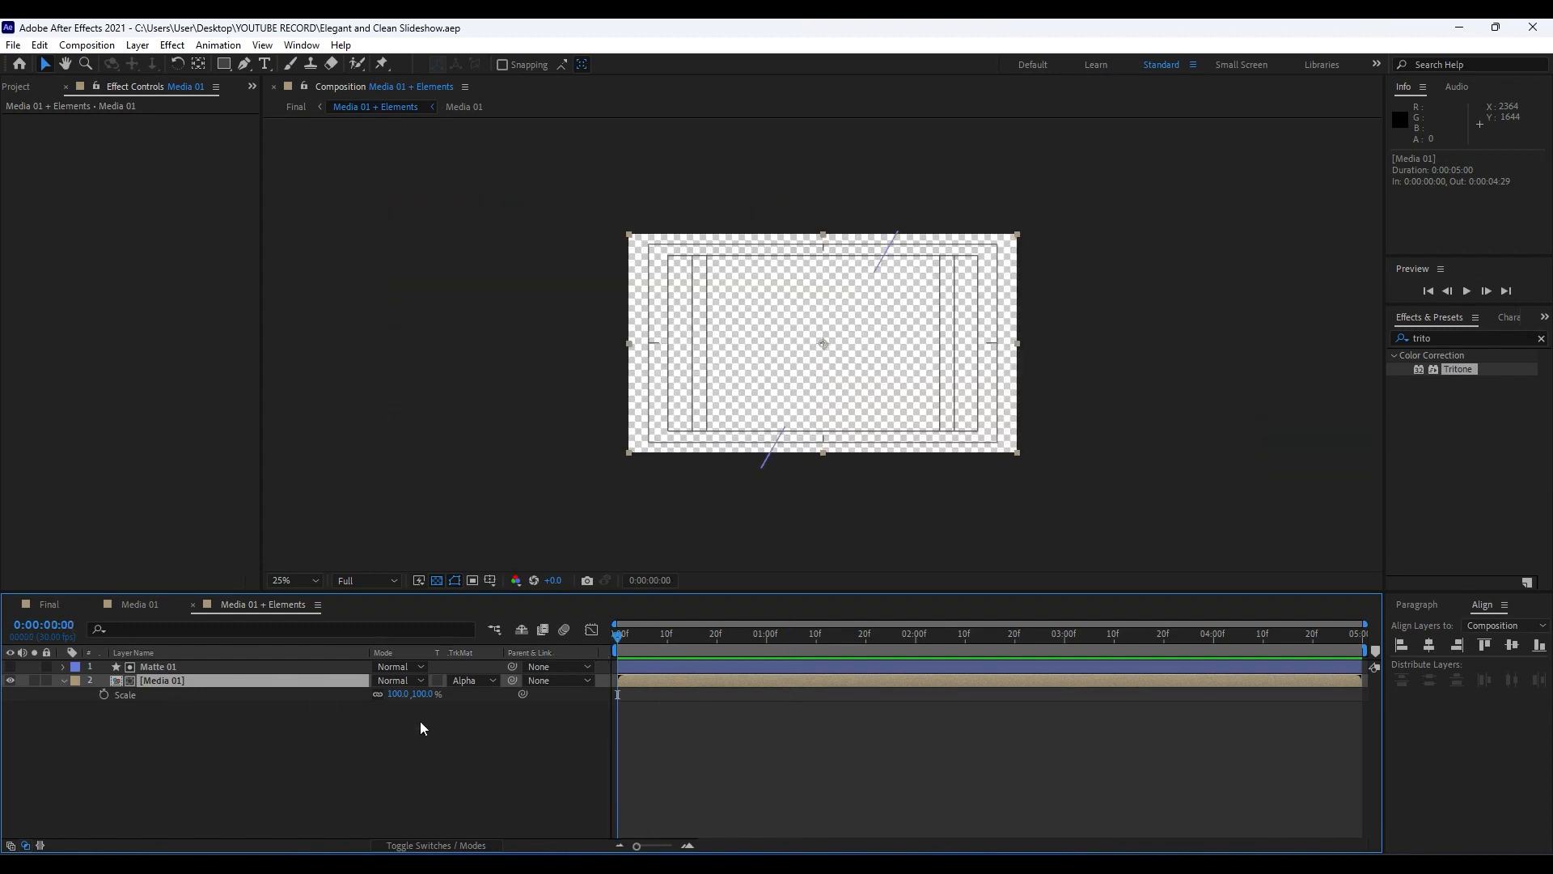
click(103, 695)
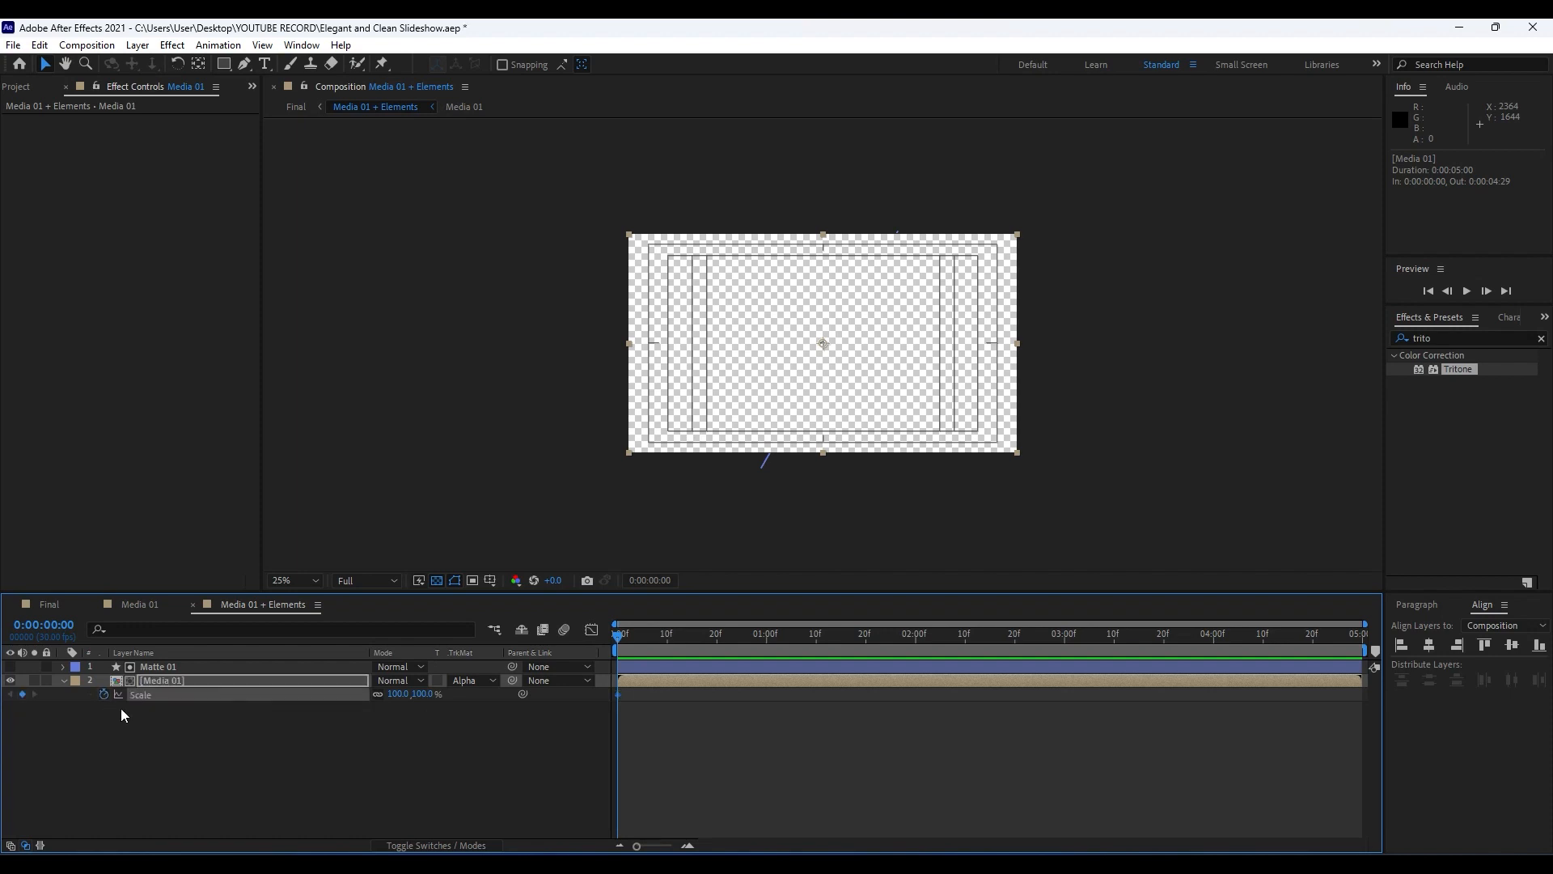
click(395, 694)
text(120)
click(441, 807)
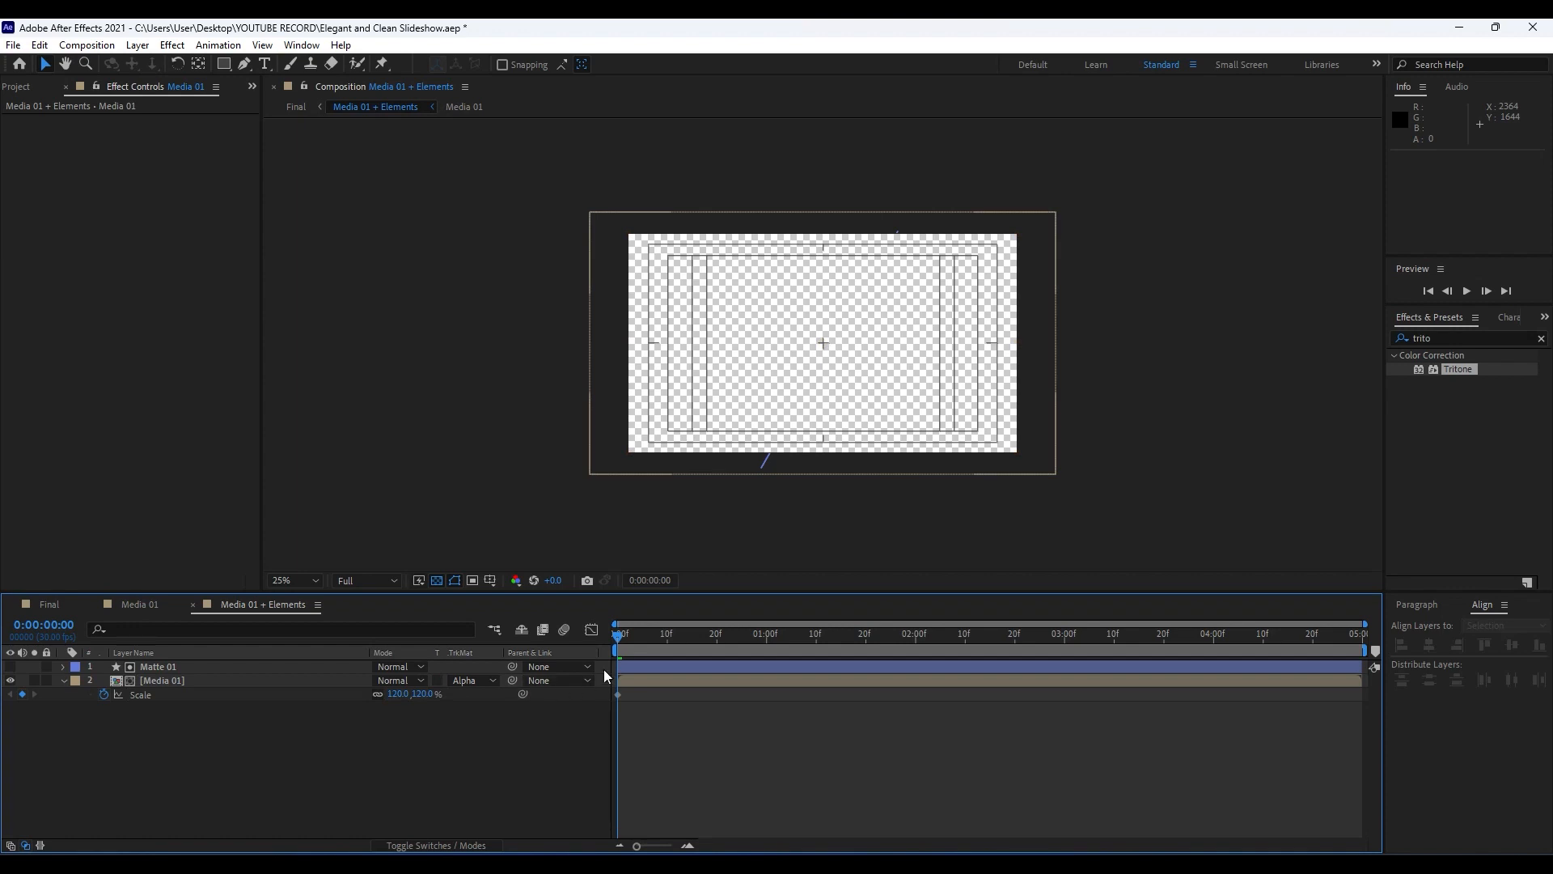
Step: Add a second Scale keyframe of 100% to Media 01 at 0:00:04:29
key(space)
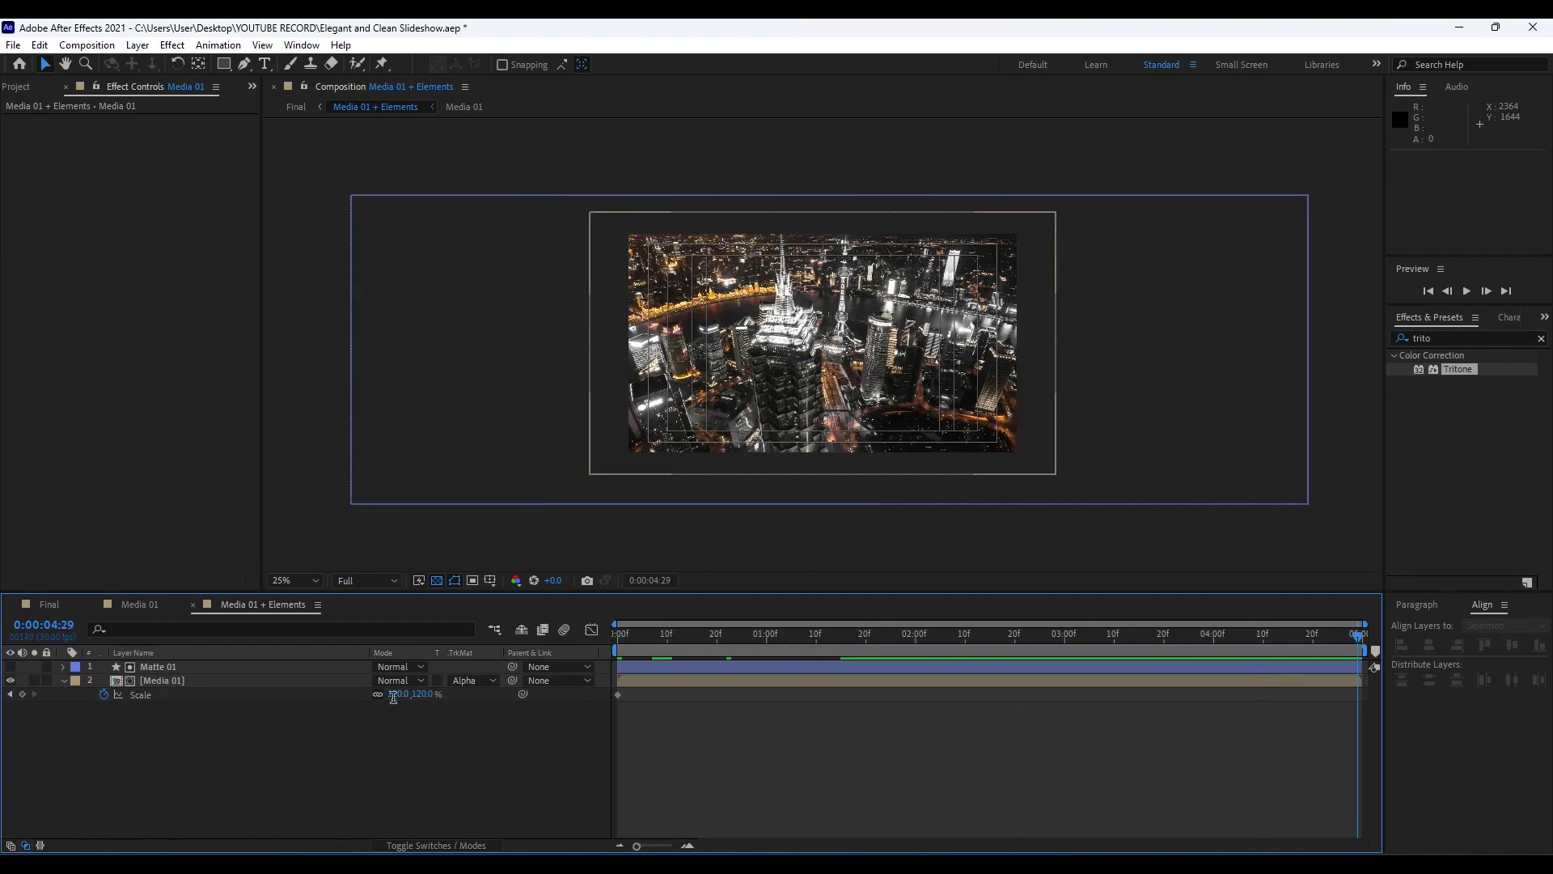
click(396, 694)
text(100)
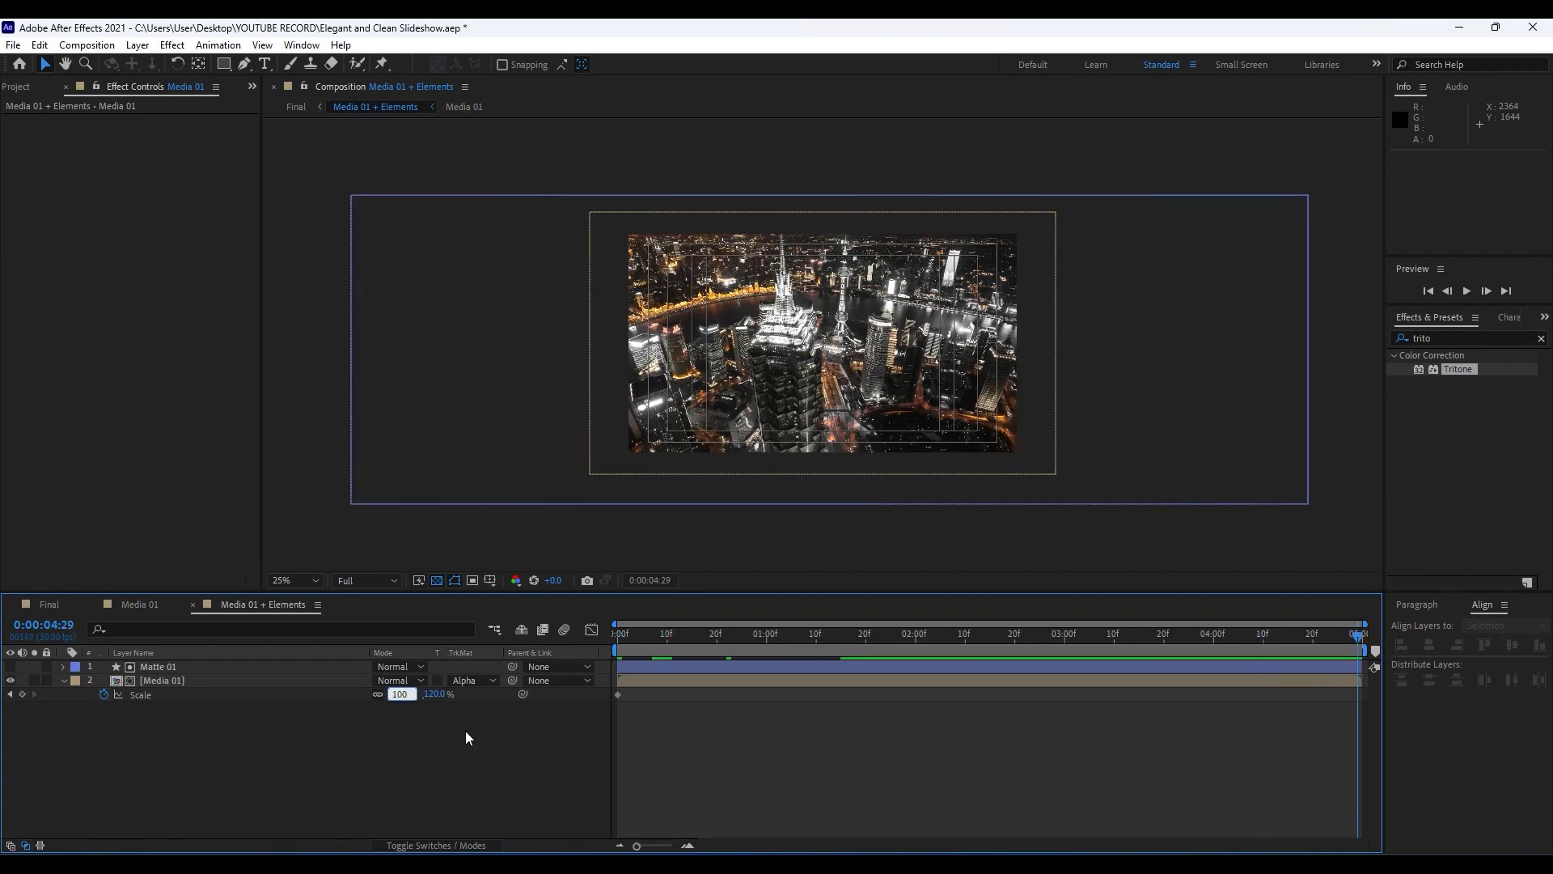
click(203, 805)
Step: Return to the Final composition and preview the reveal with the scale animation at a larger magnification
click(62, 605)
scroll(869, 441, up, 2)
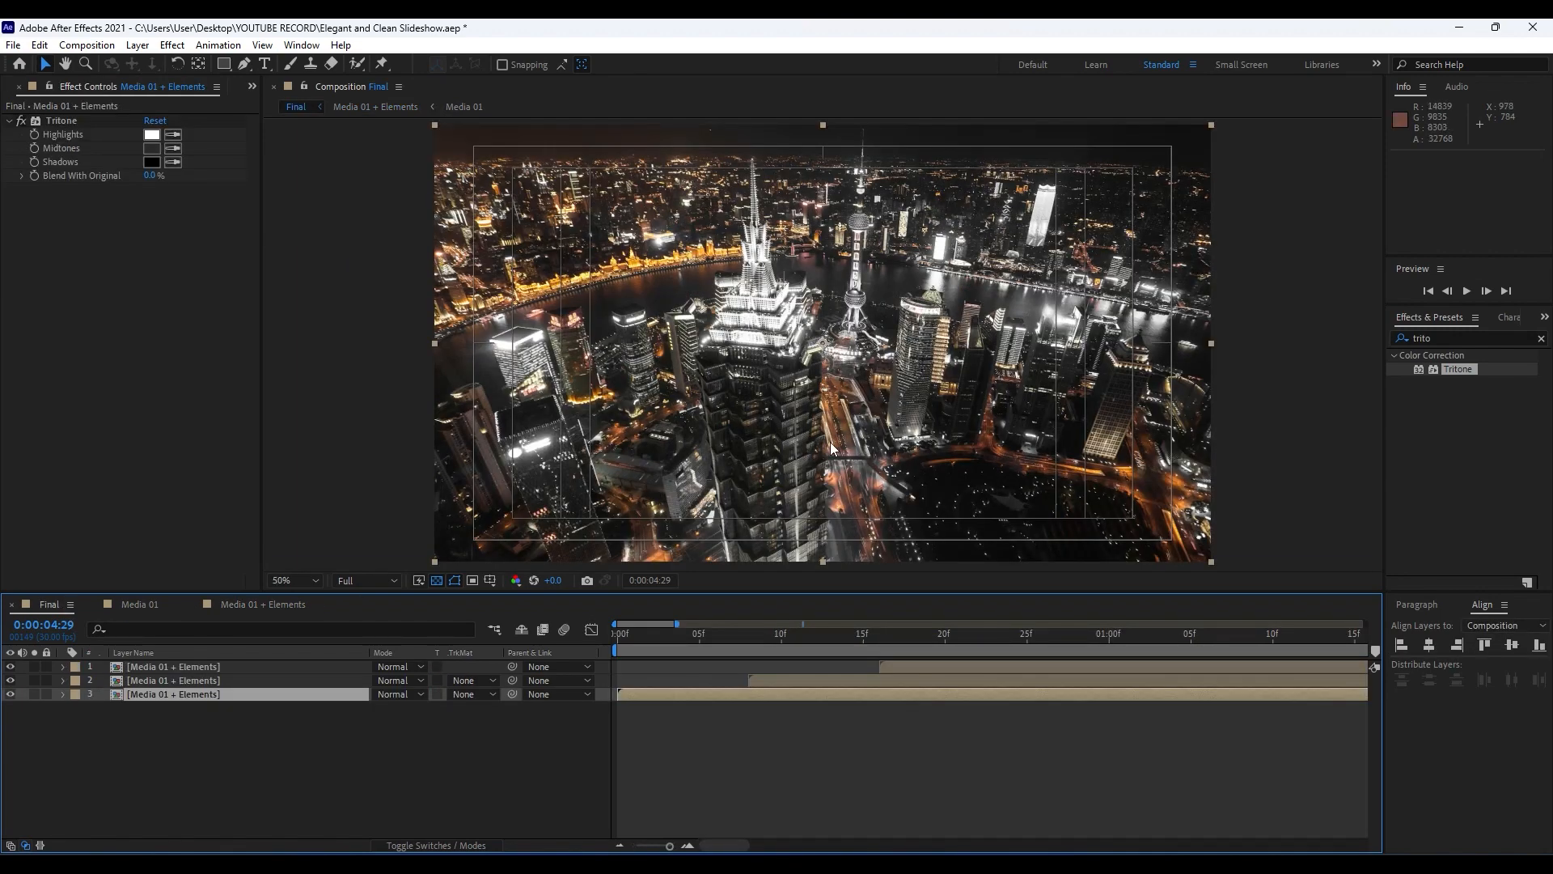
key(space)
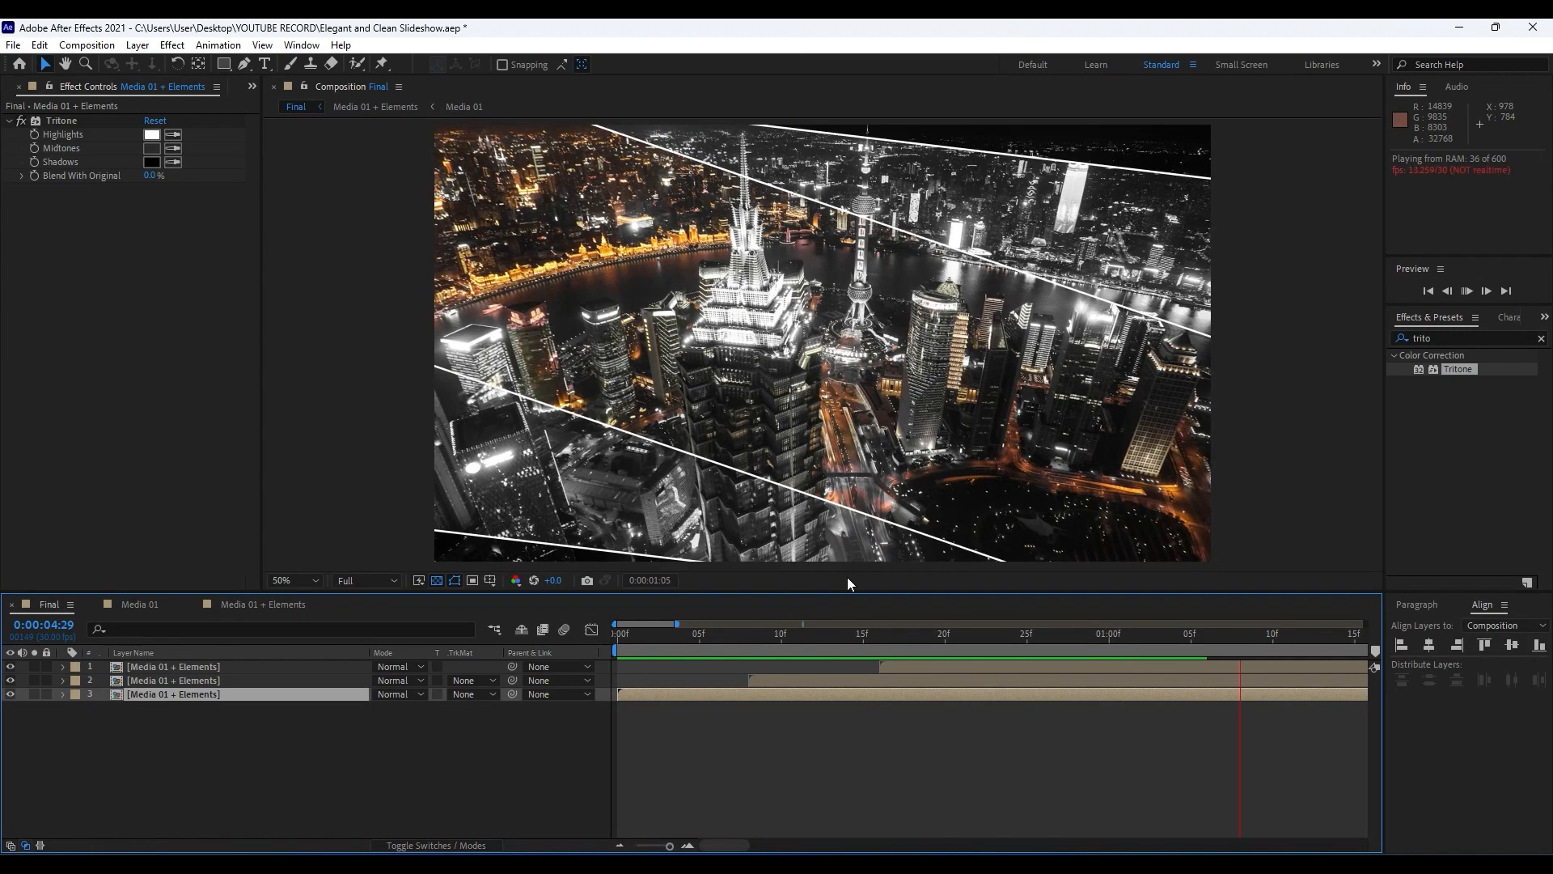
drag(898, 639, 979, 636)
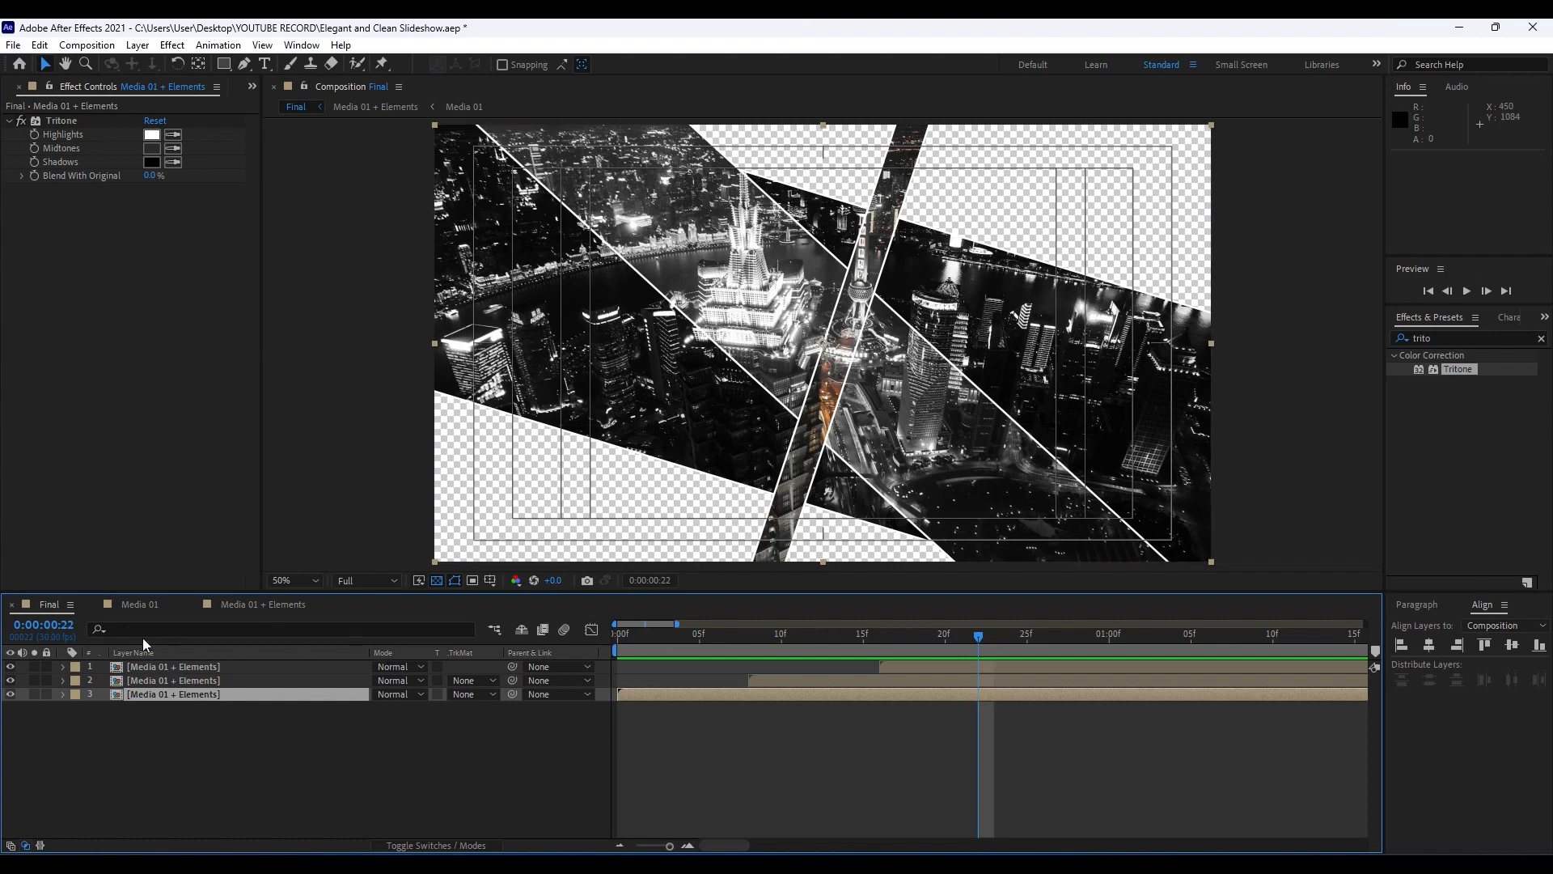
Step: Create a 1920 x 1080 solid named Background and place it beneath all the Media 01 + Elements layers
right_click(187, 785)
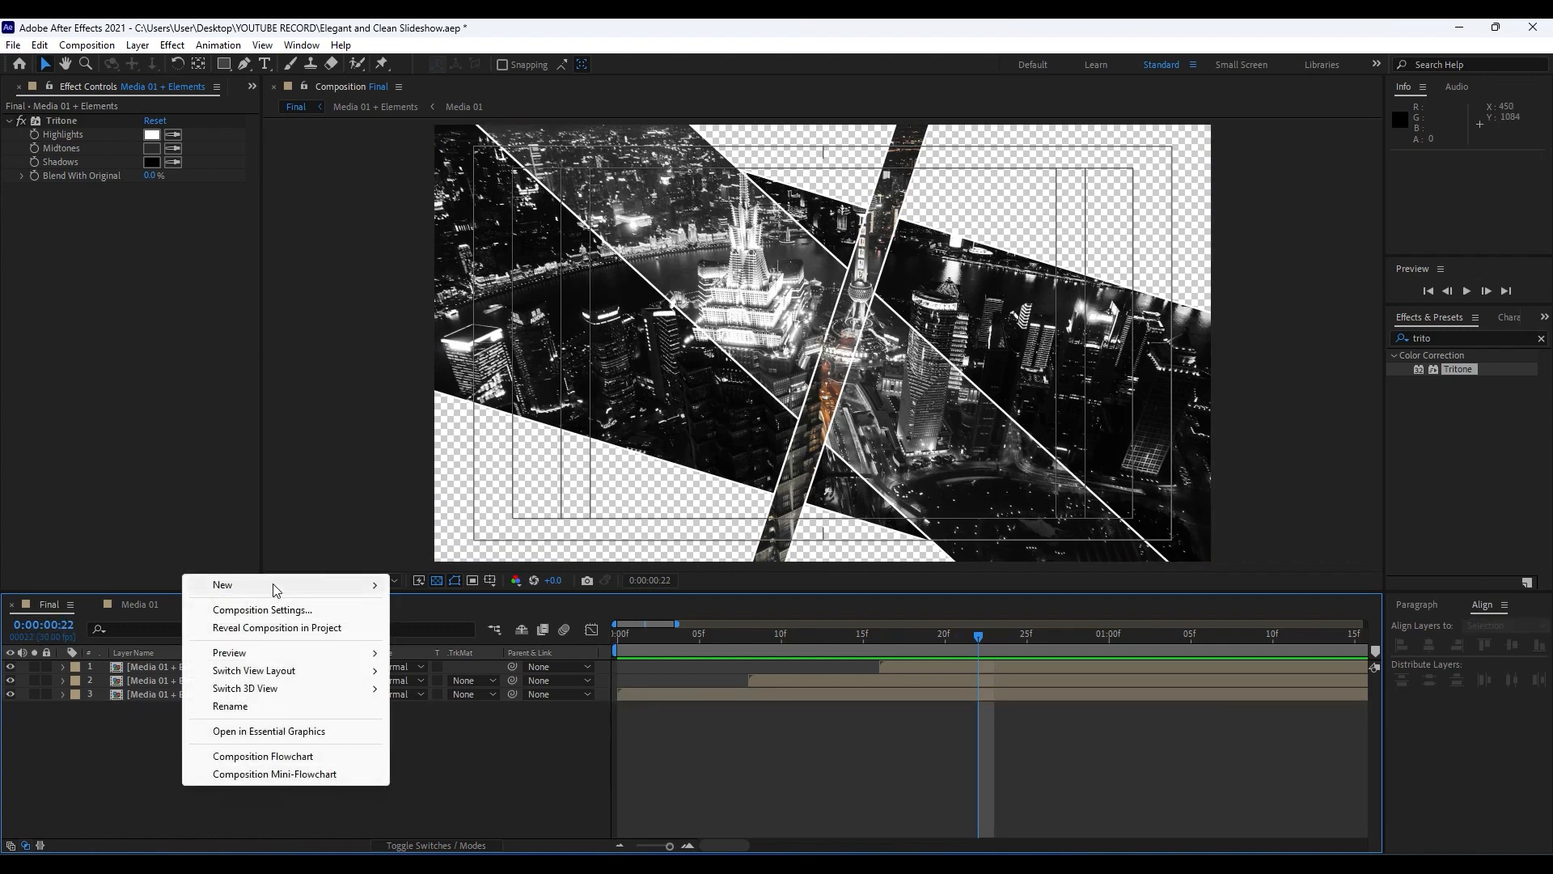
mouse_move(274, 589)
click(439, 624)
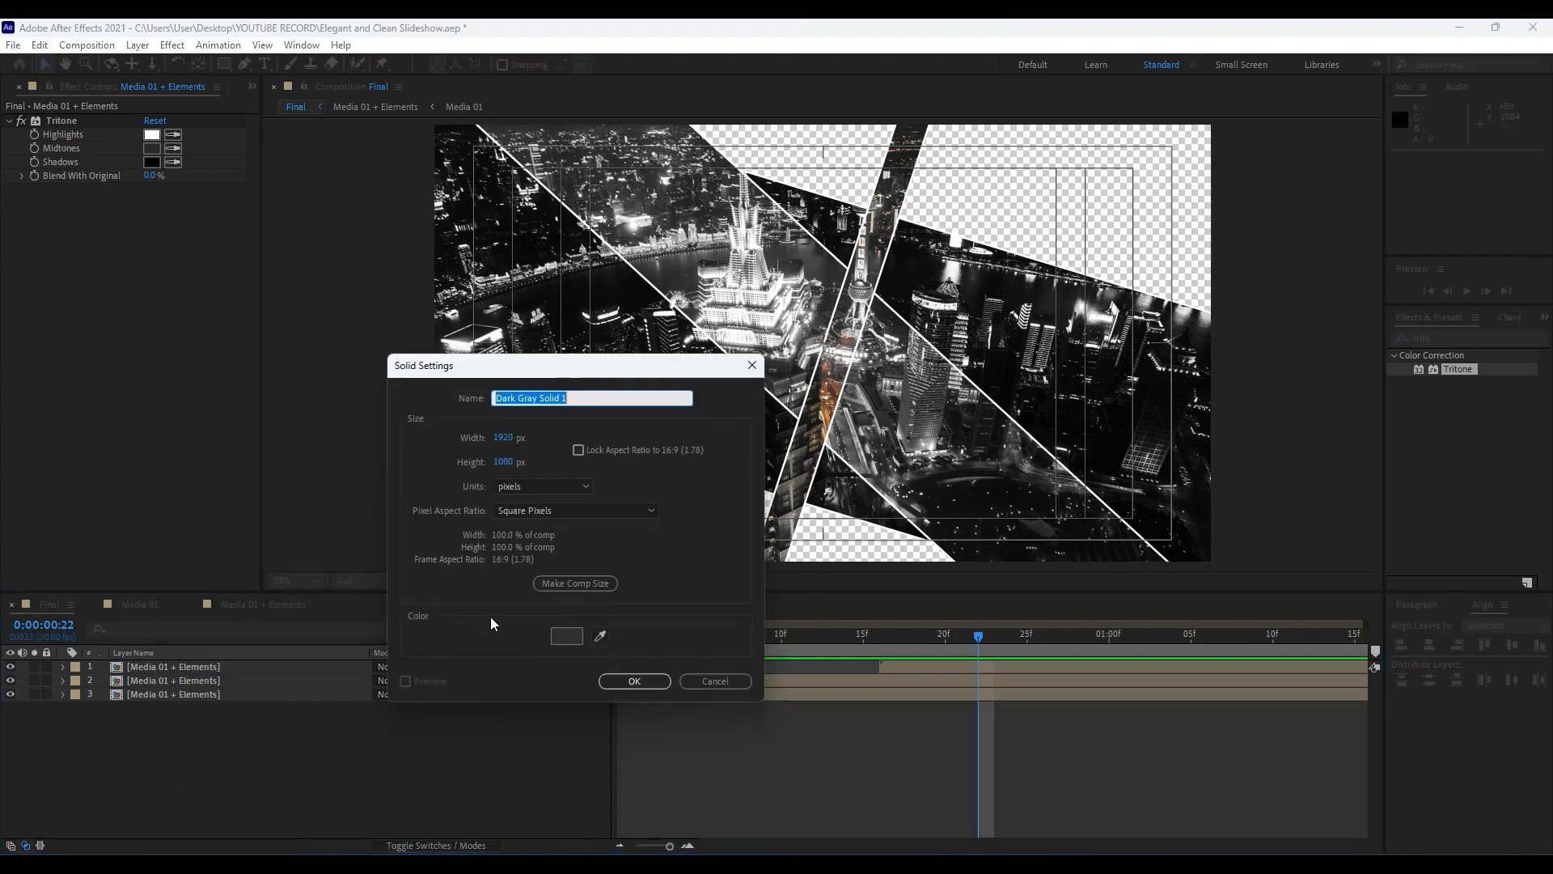
text(Ba)
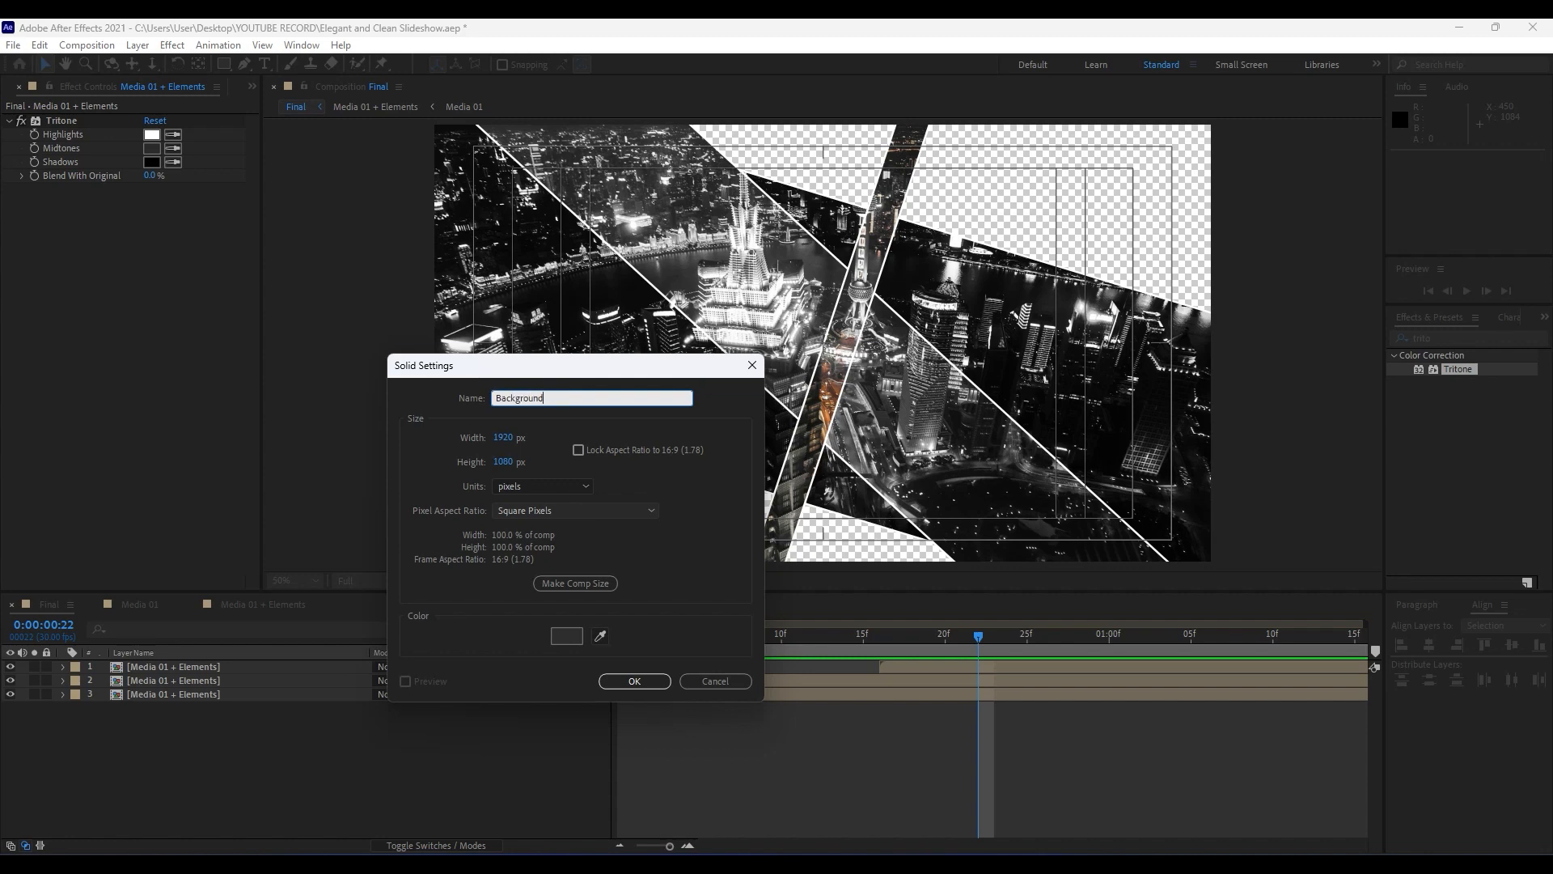
text(ckground)
key(Return)
drag(172, 667, 191, 773)
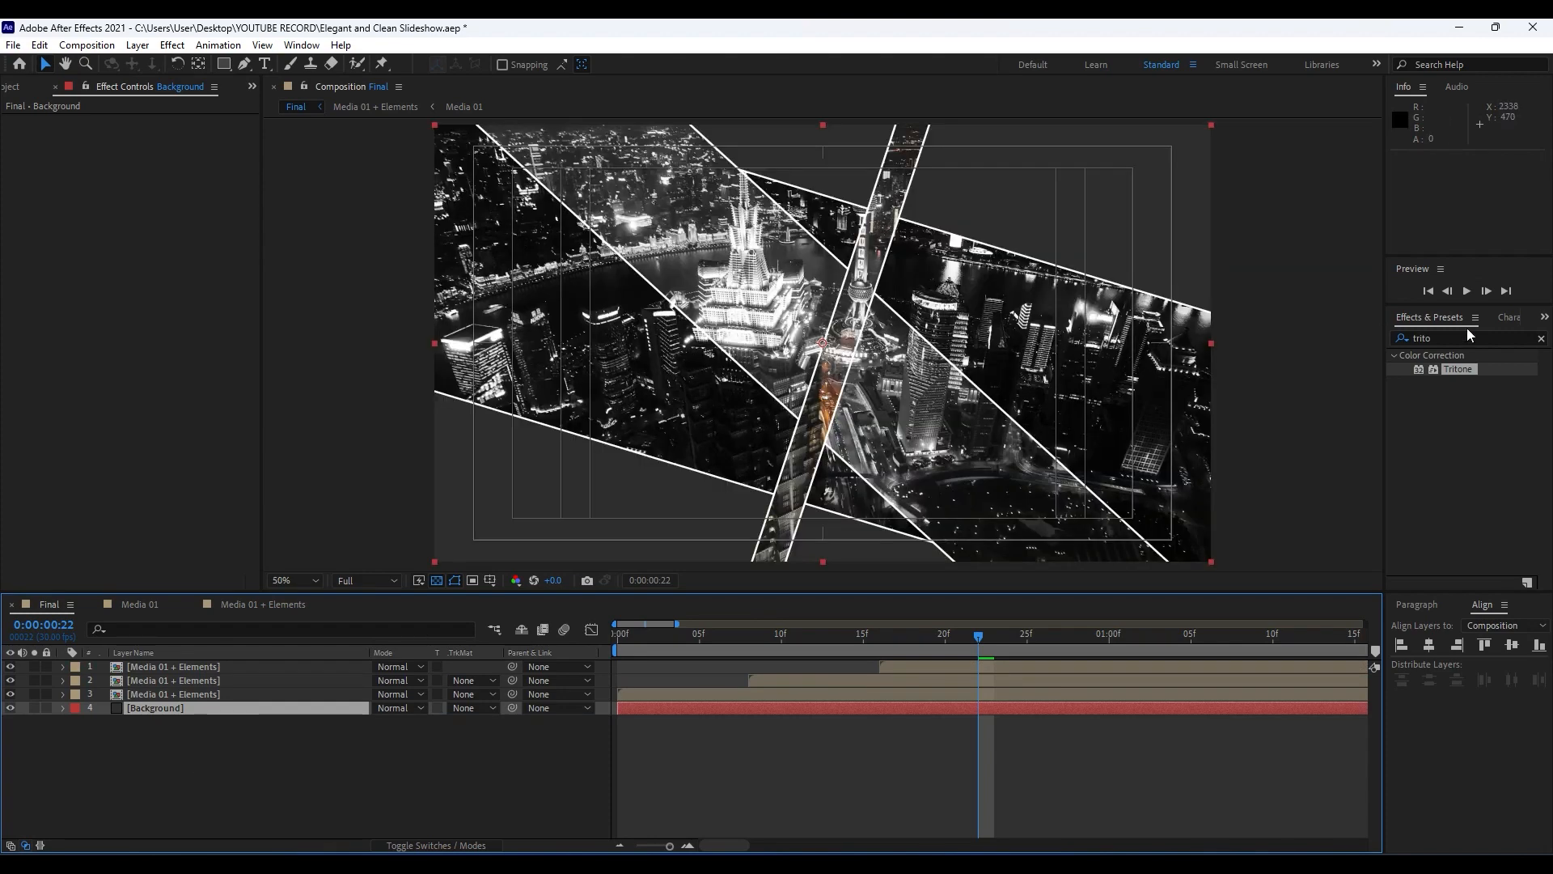
Step: Apply the Gradient Ramp effect to the Background layer and solo that layer
click(1470, 337)
text(ramp)
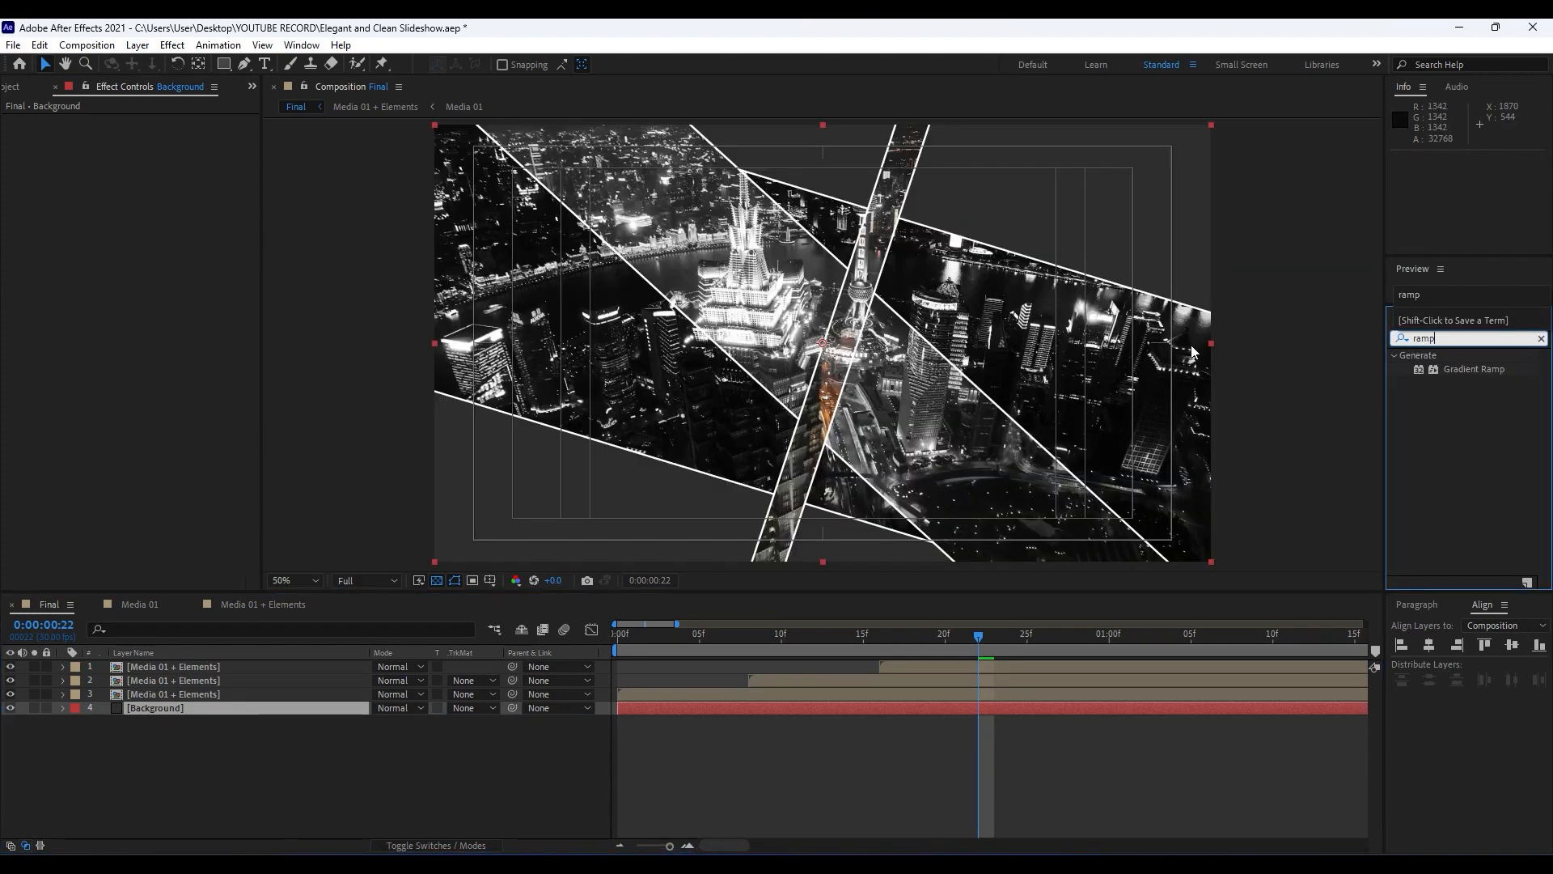
drag(1474, 369, 234, 710)
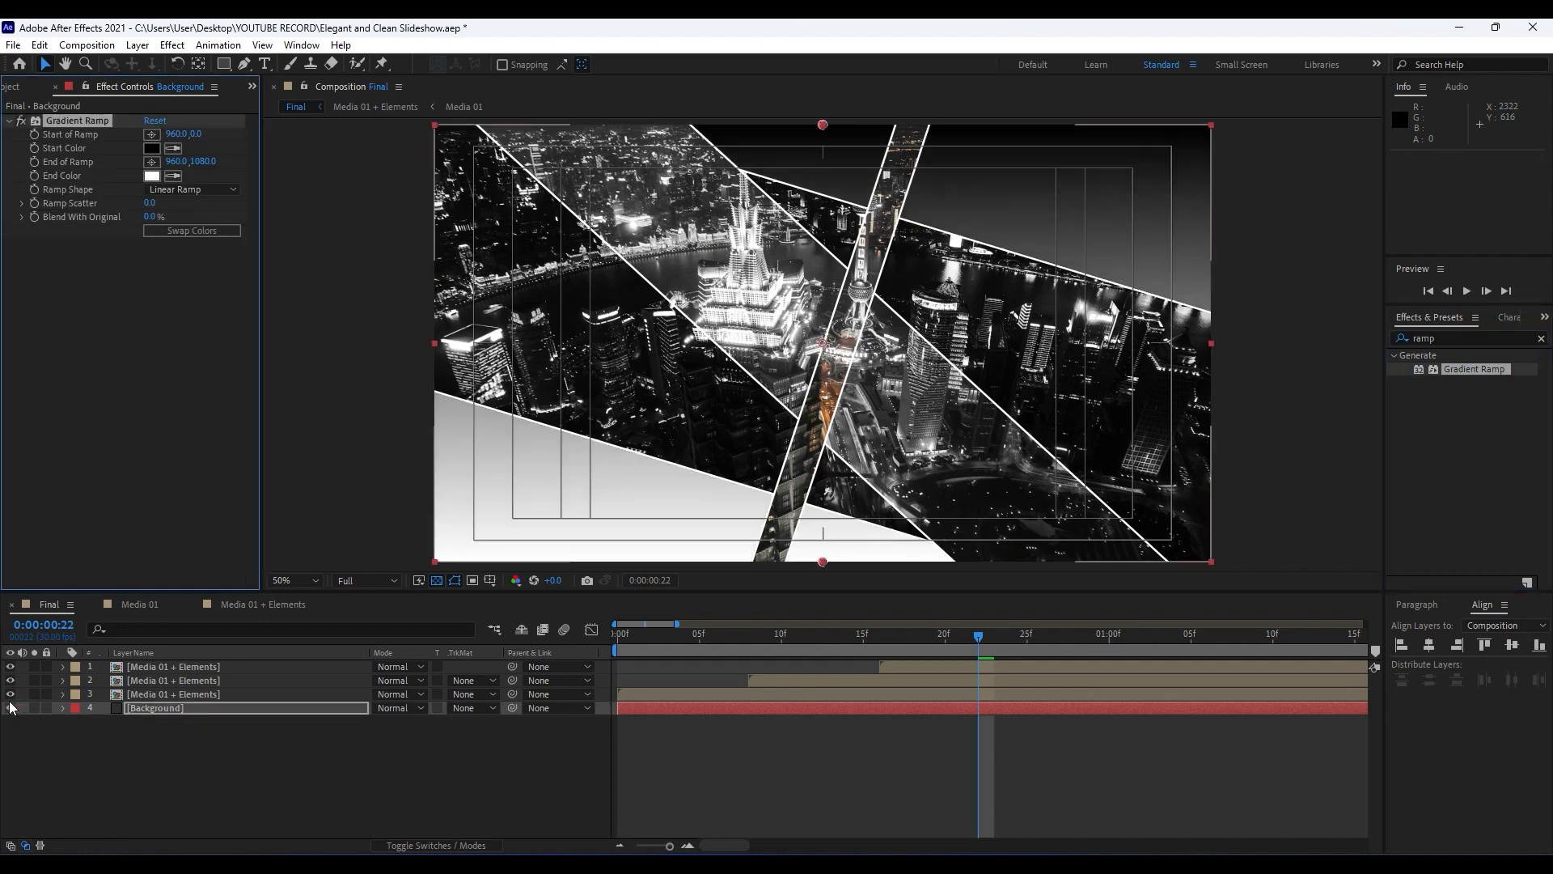
click(34, 708)
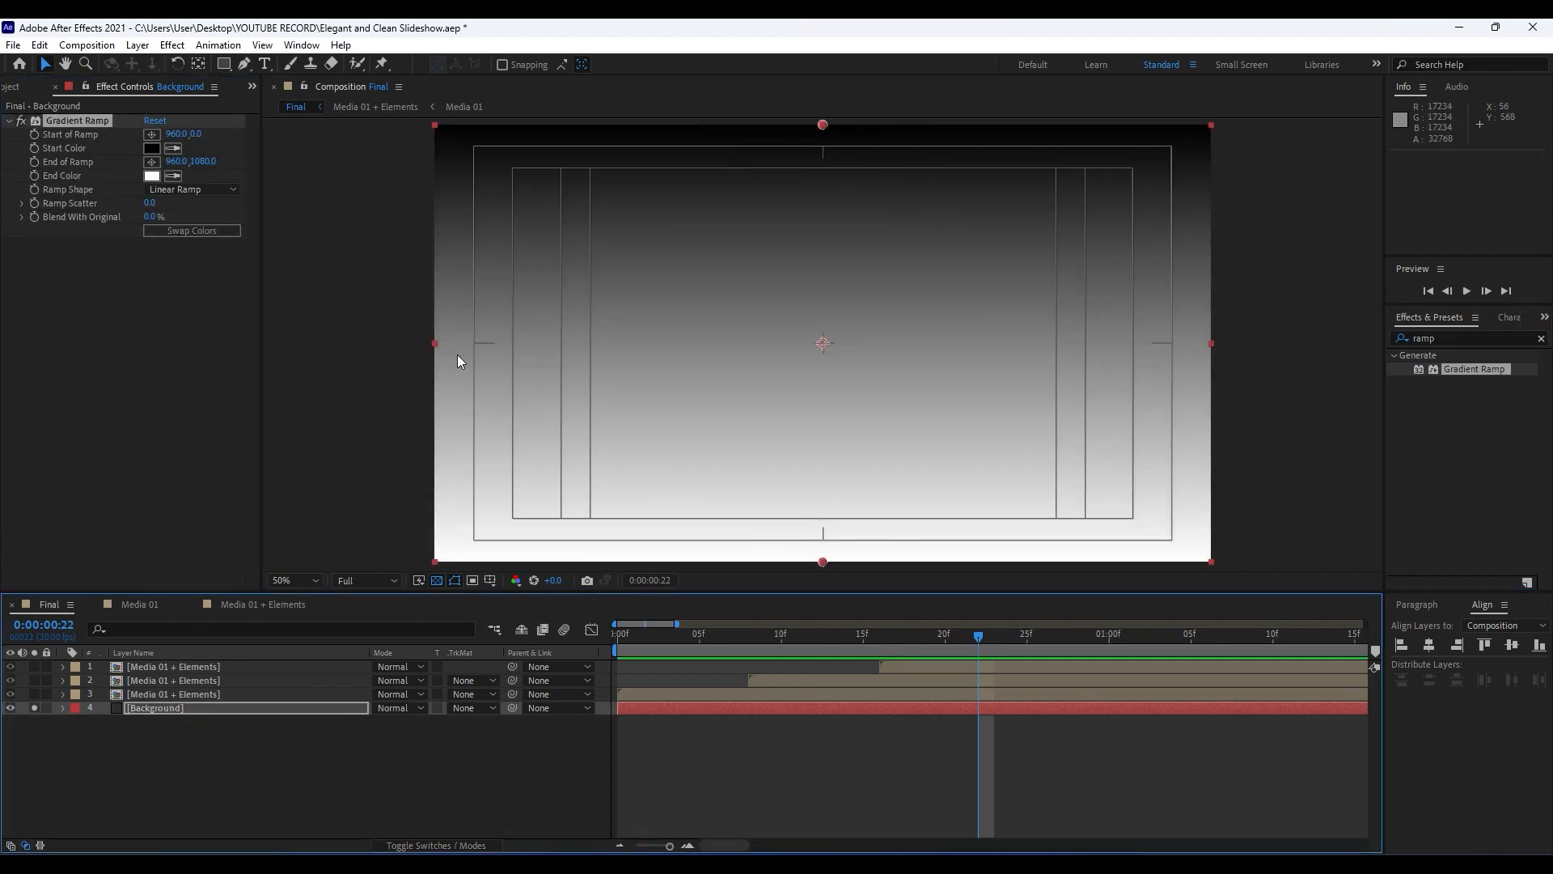
Step: Set the Gradient Ramp's start point to about -46, 16 and its end point to about 1950, 1078, making it diagonal
click(152, 134)
click(415, 131)
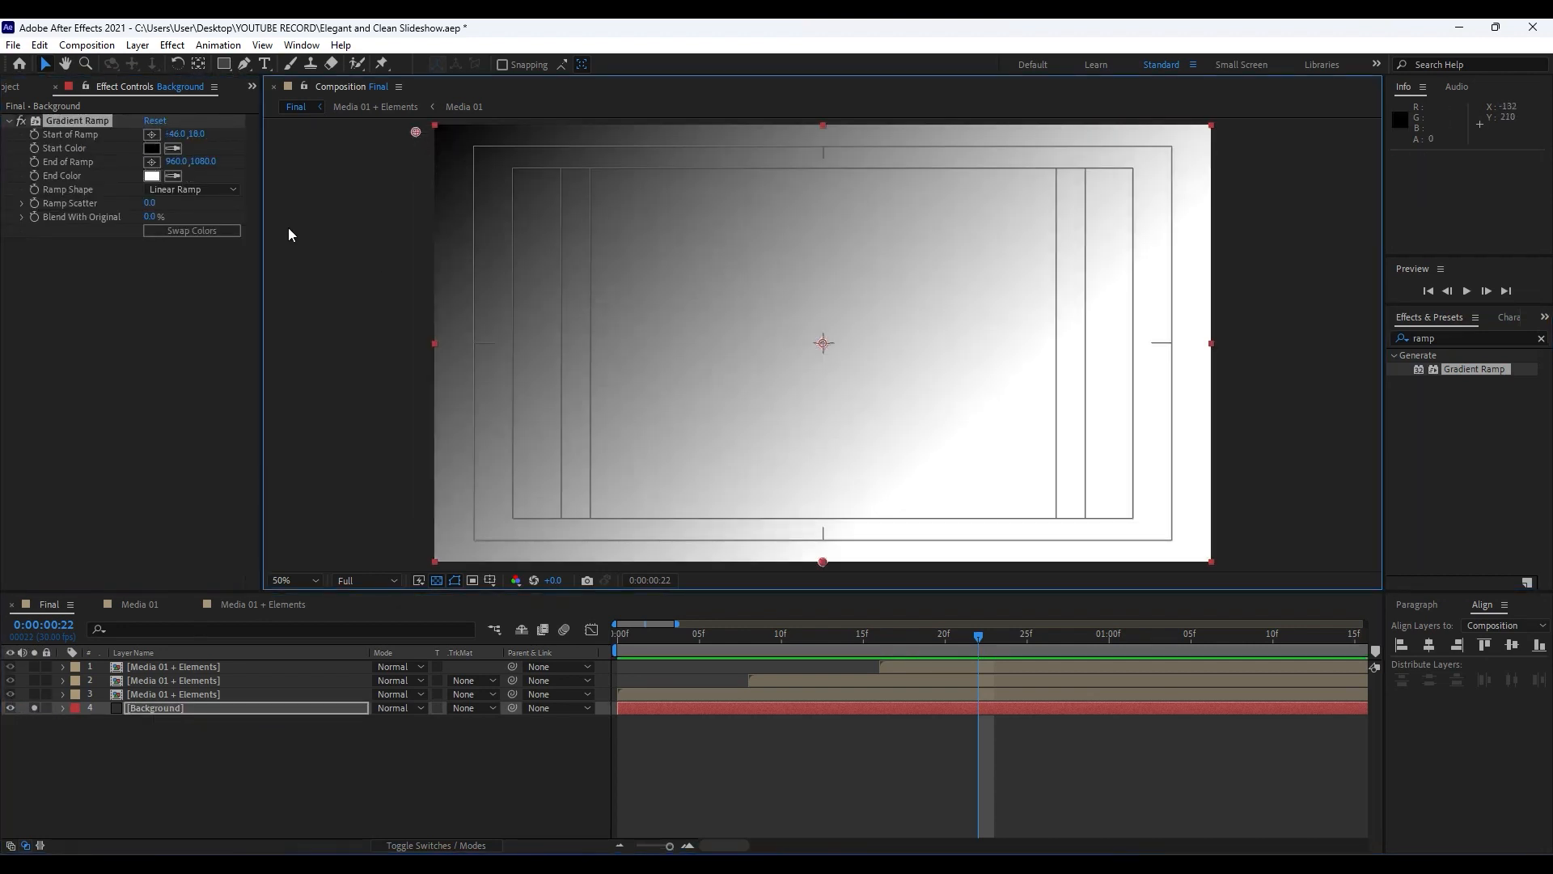
click(151, 162)
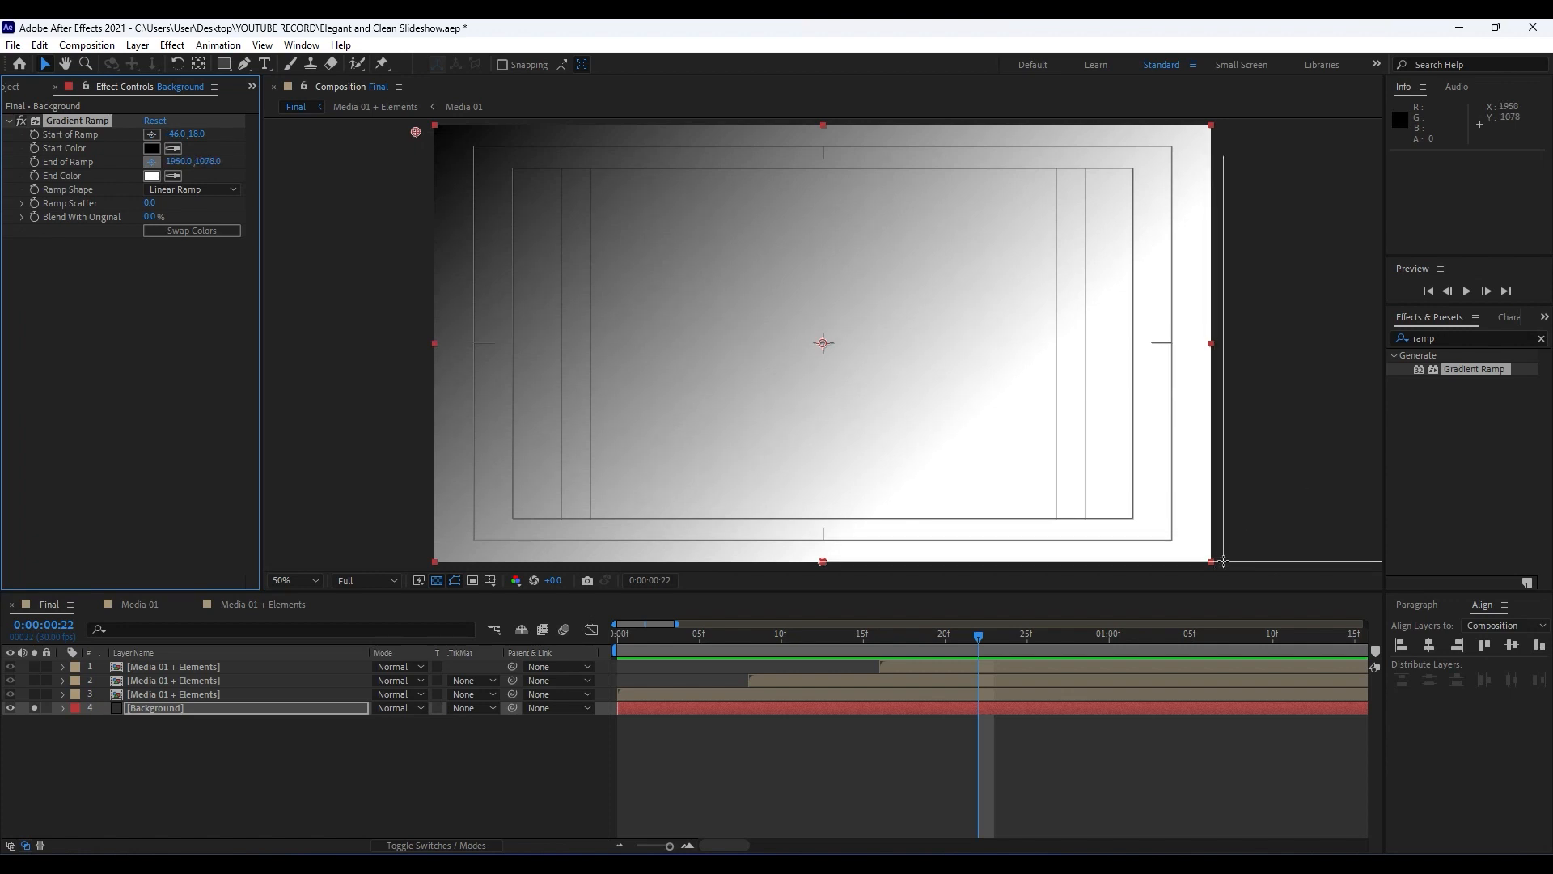
click(1223, 560)
Step: Set the Gradient Ramp's end color to dark gray 1A1A1A and unsolo the Background layer
click(151, 176)
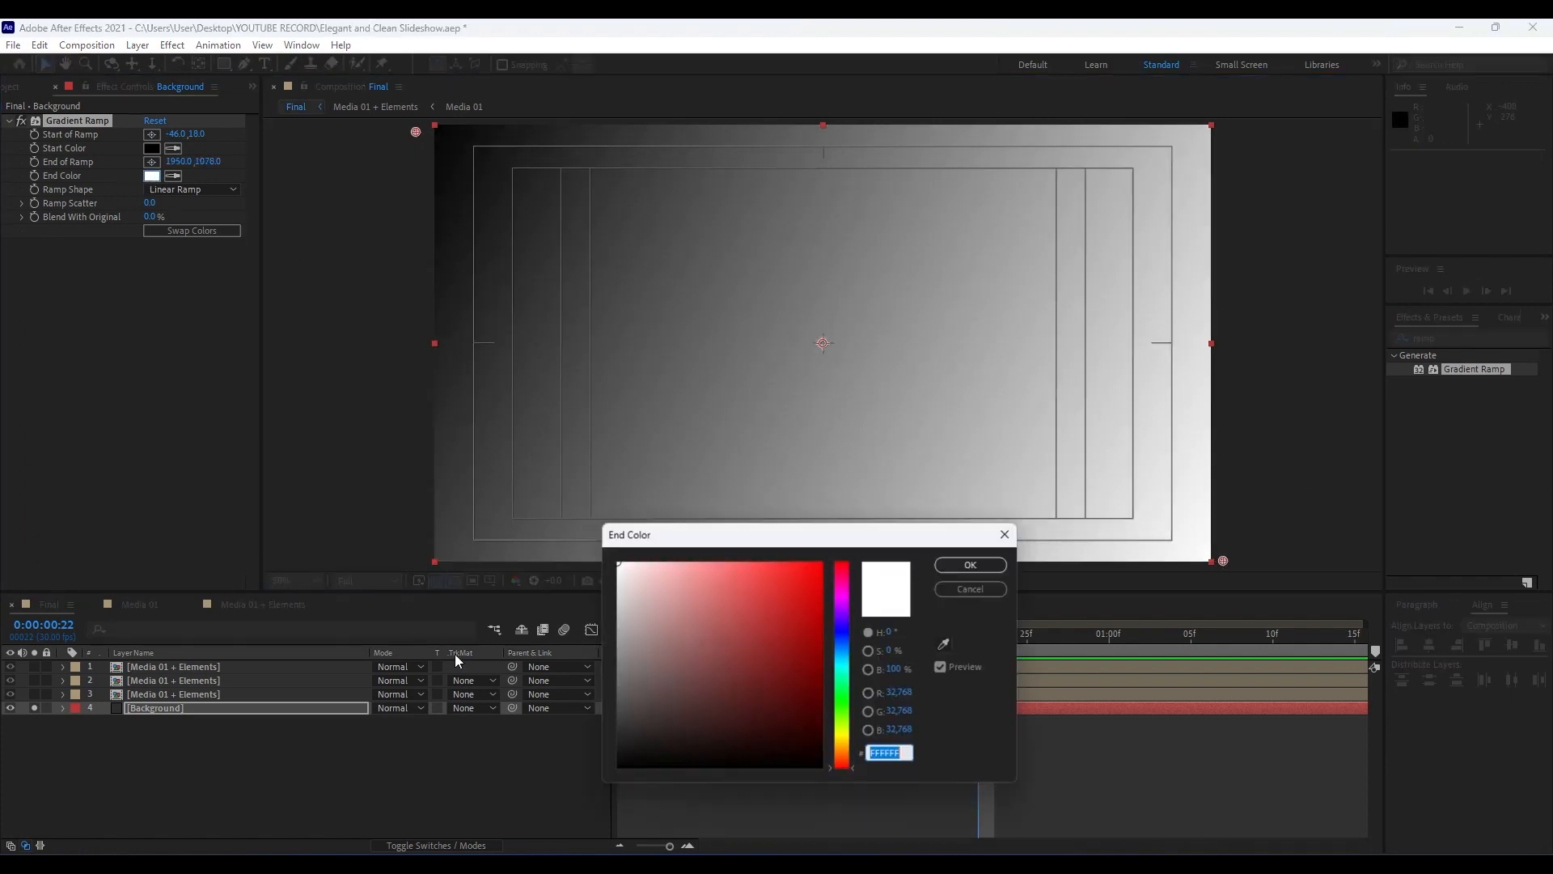
drag(623, 694, 582, 754)
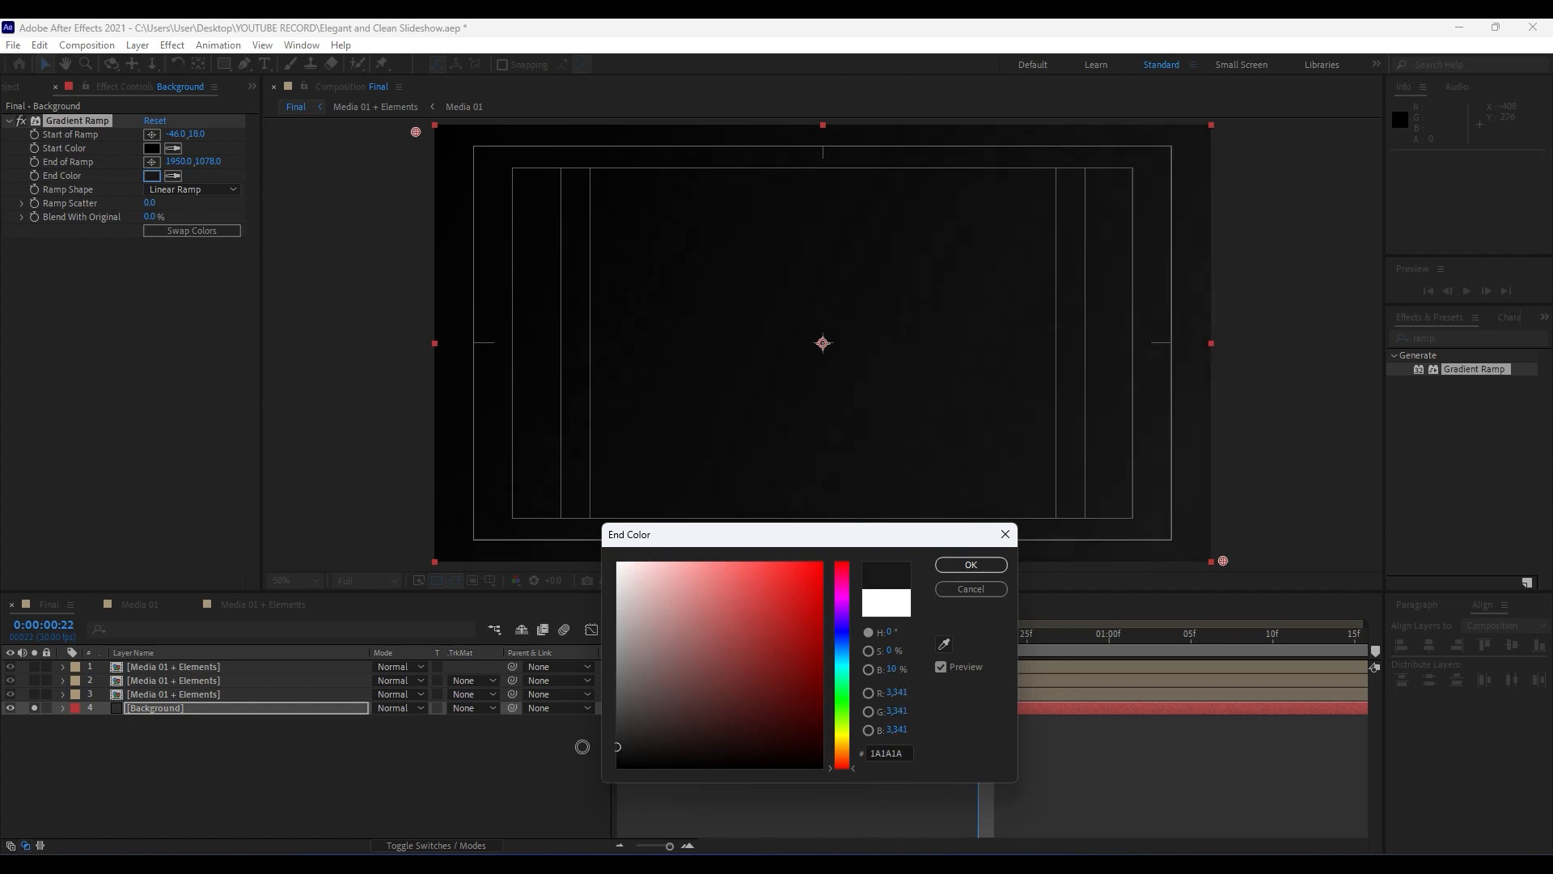
click(971, 565)
click(390, 797)
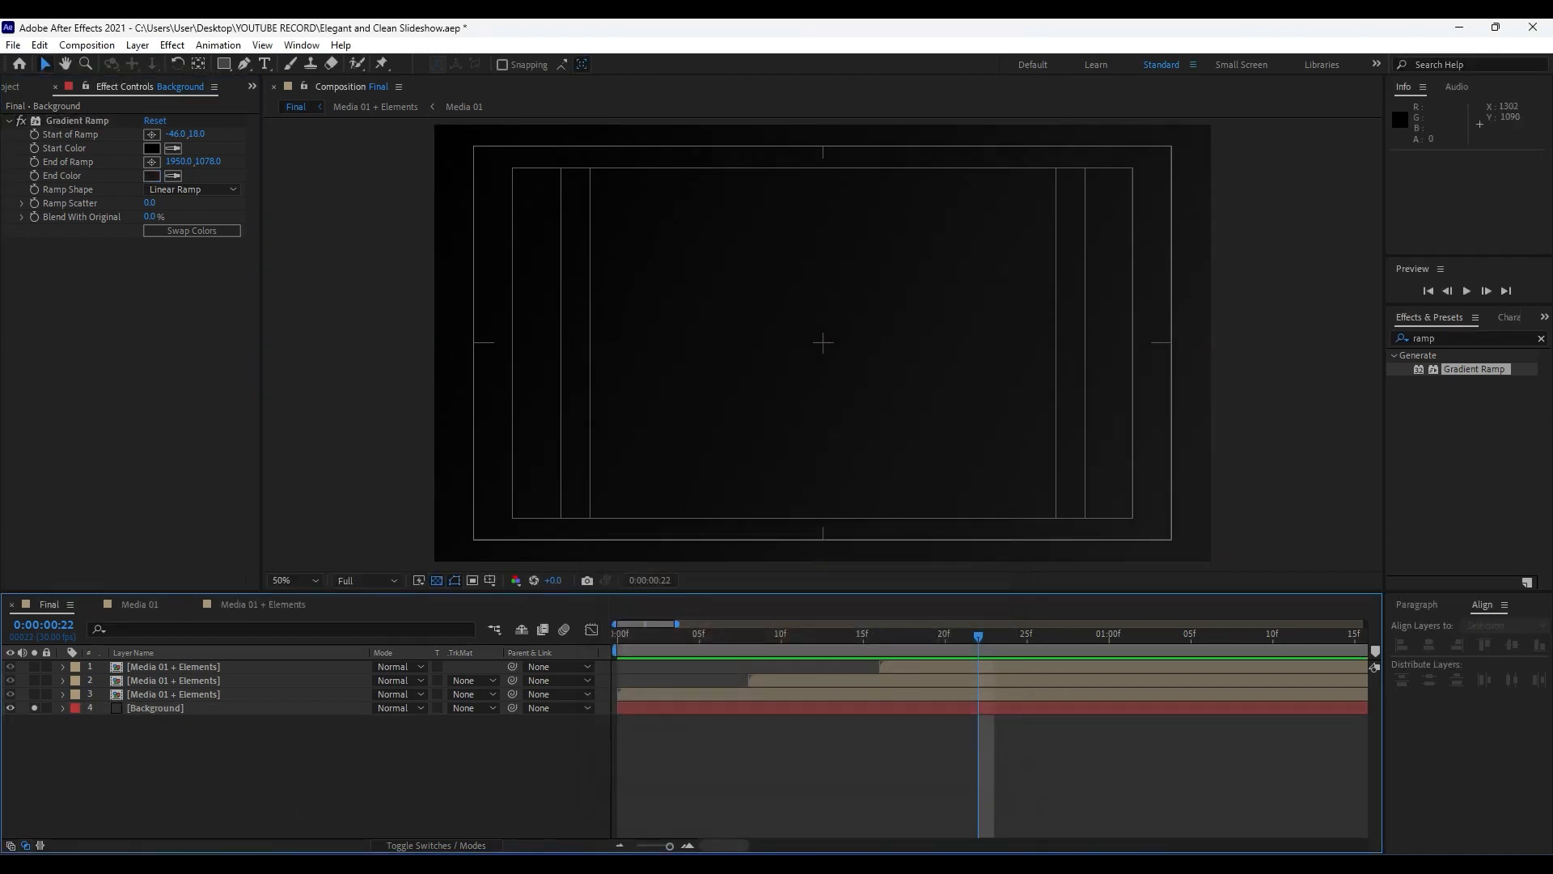
click(33, 707)
Step: Duplicate the Background layer and delete the Gradient Ramp effect from the upper copy
click(155, 709)
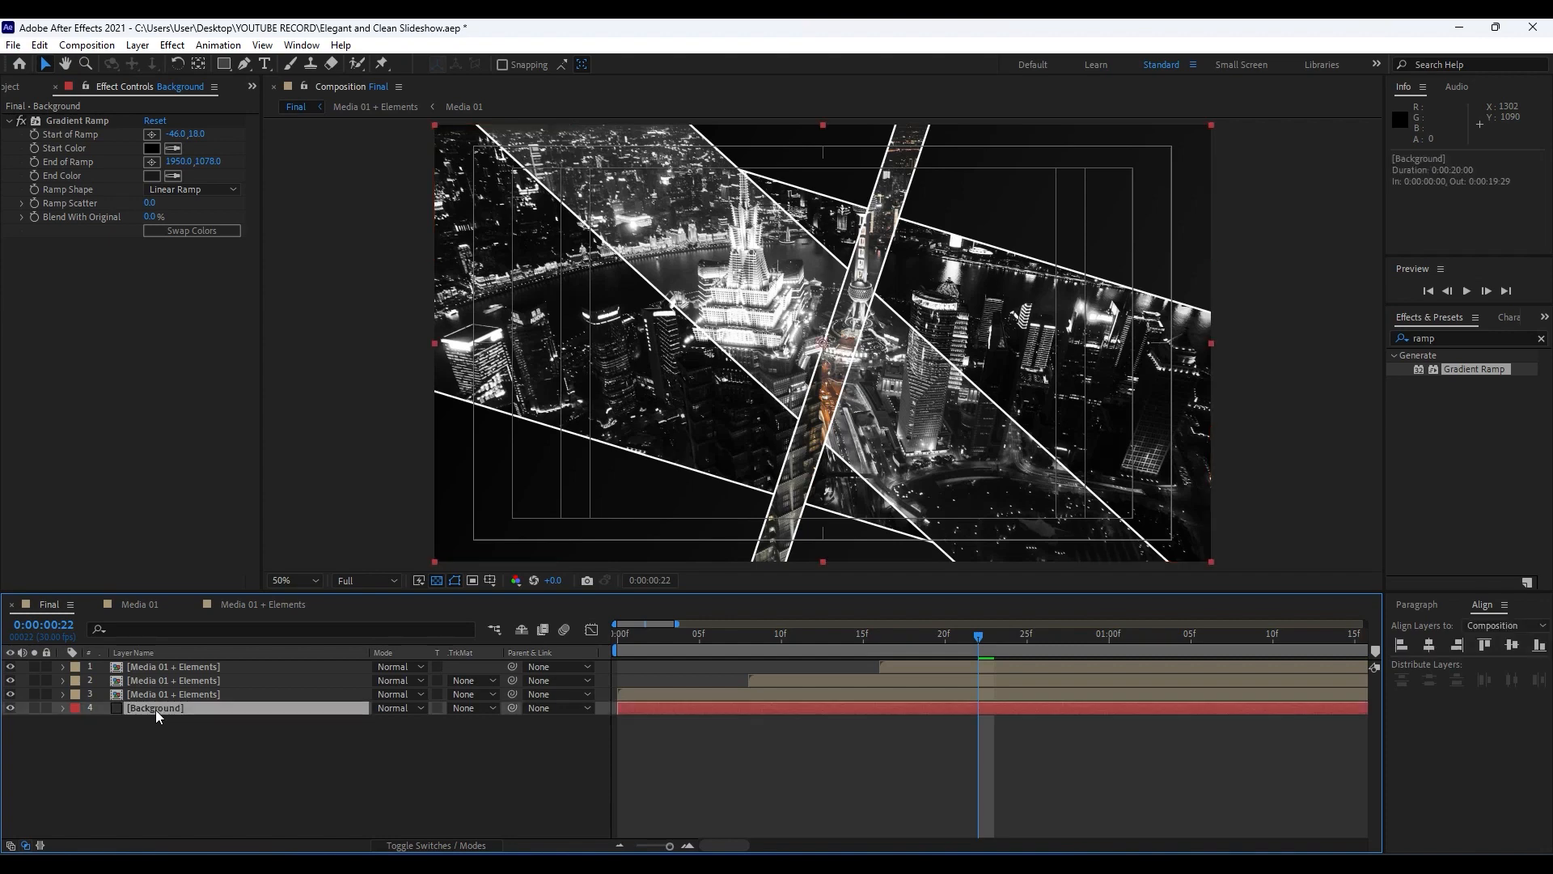
click(39, 45)
click(105, 256)
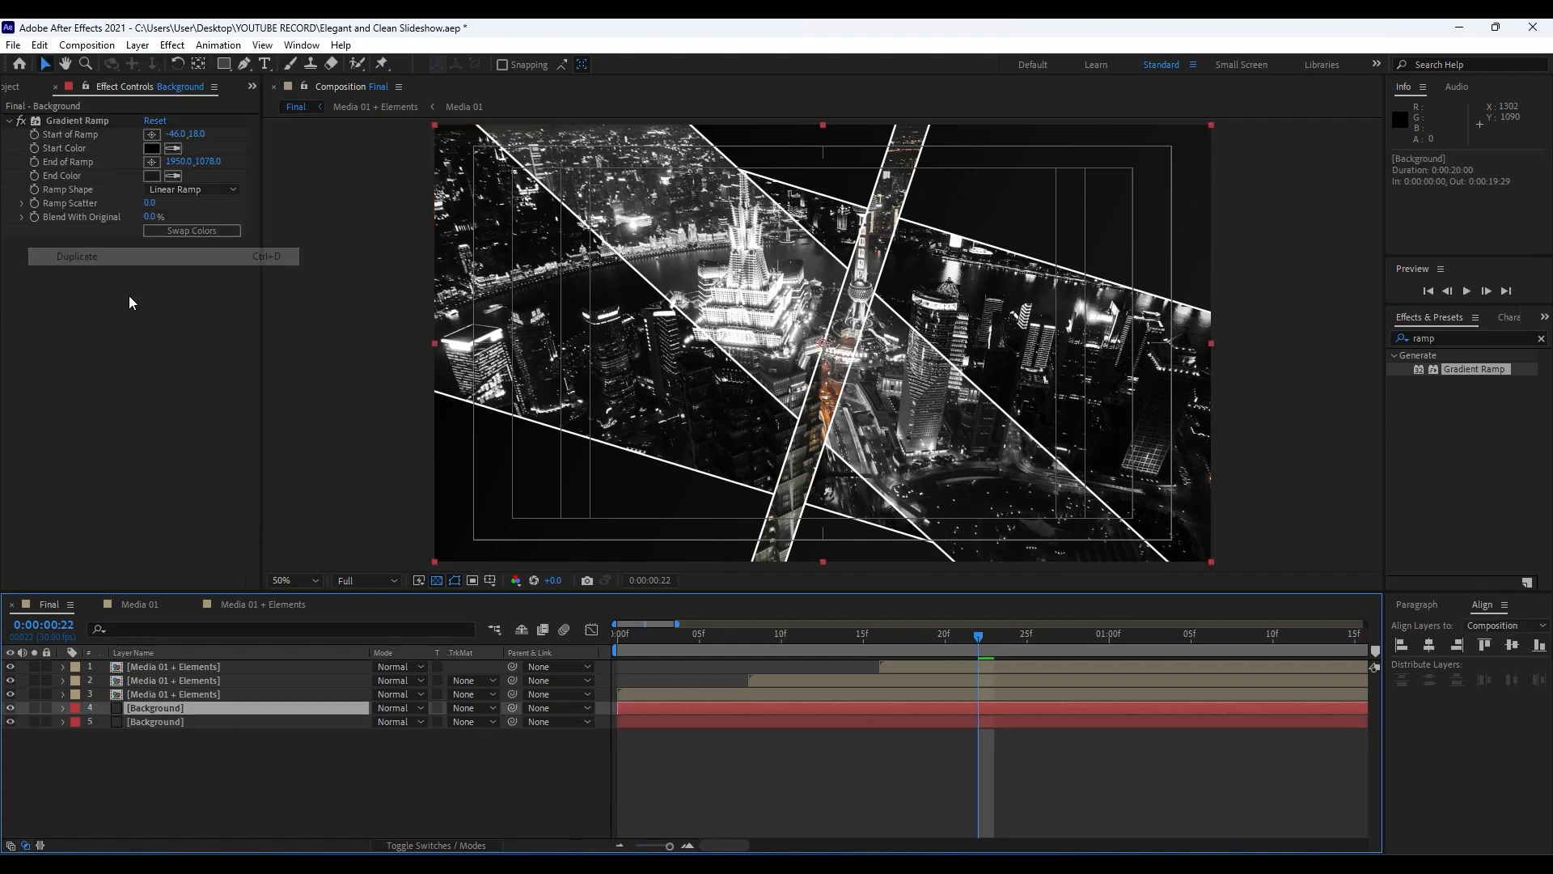
click(90, 125)
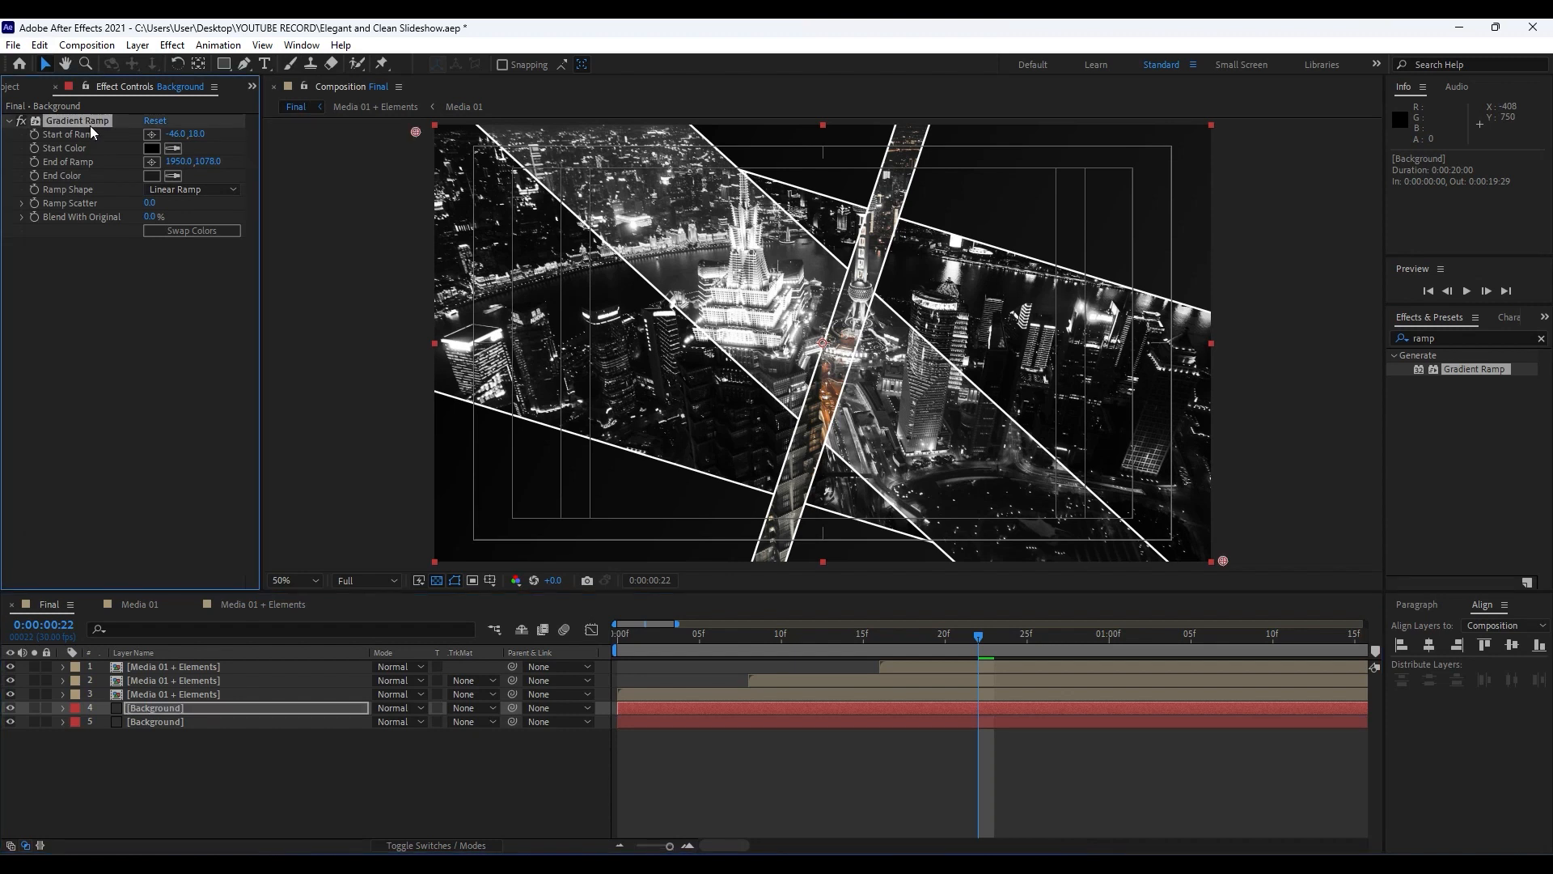
key(Delete)
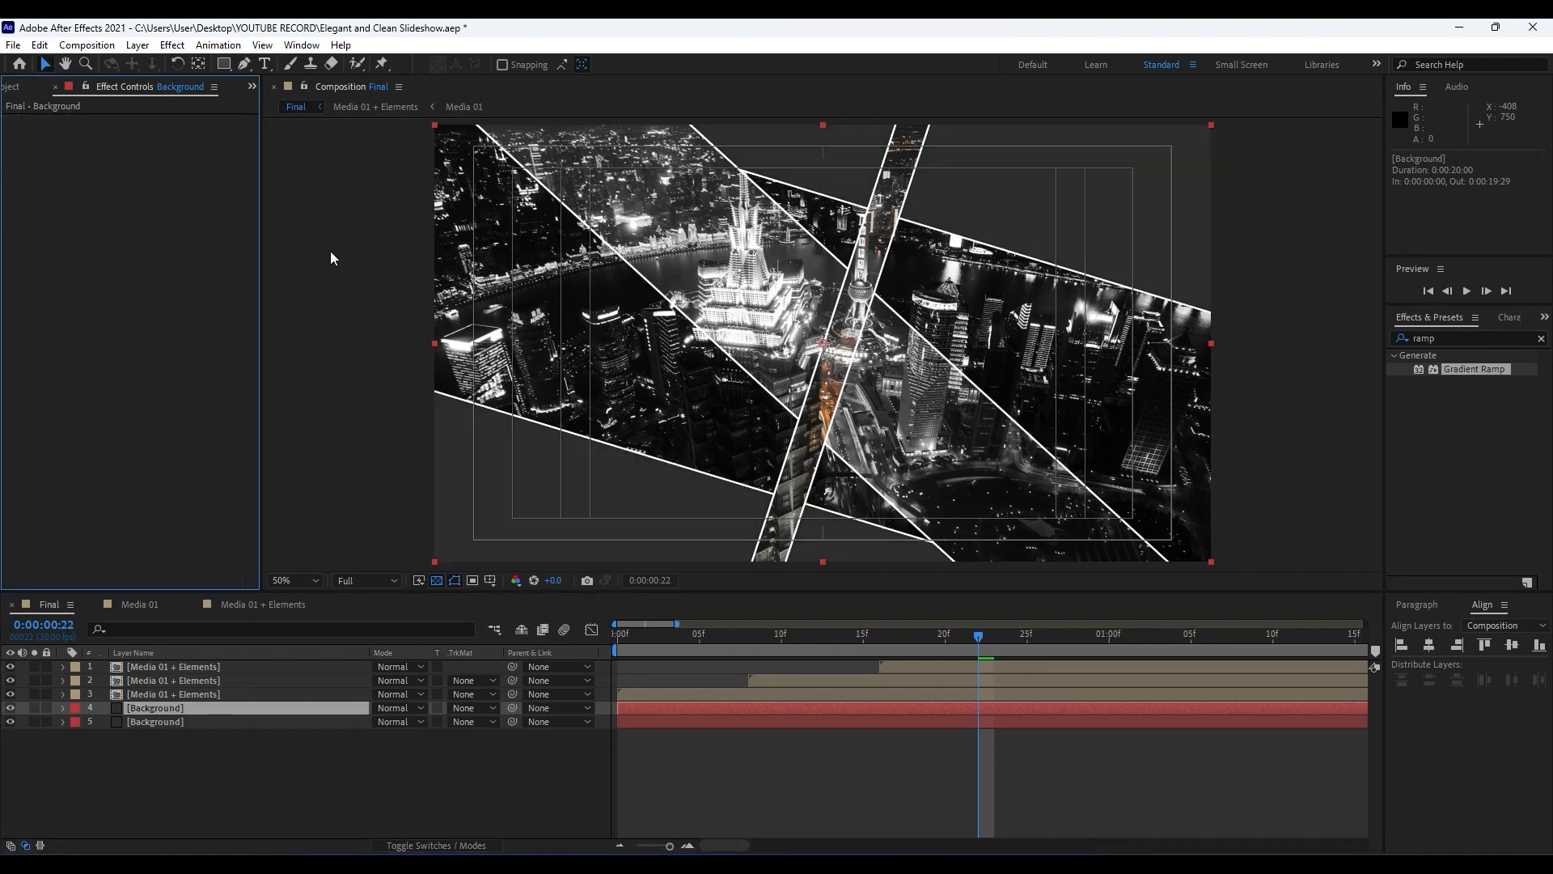
Step: Save the project and apply the CC Ball Action effect to the upper Background layer
click(1474, 338)
text(cc ball)
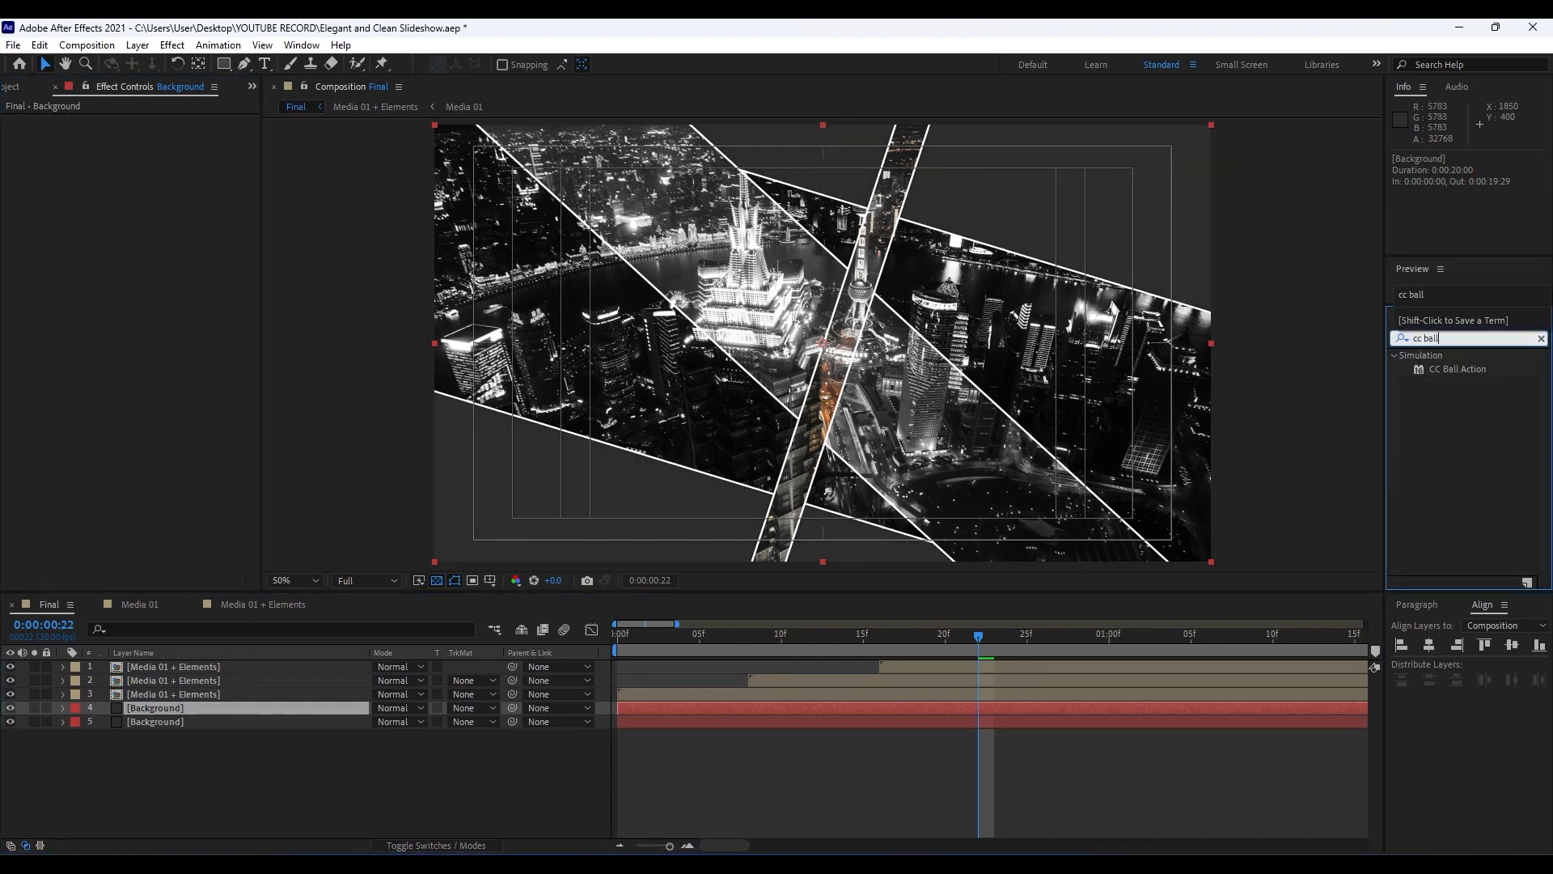
key(ctrl+s)
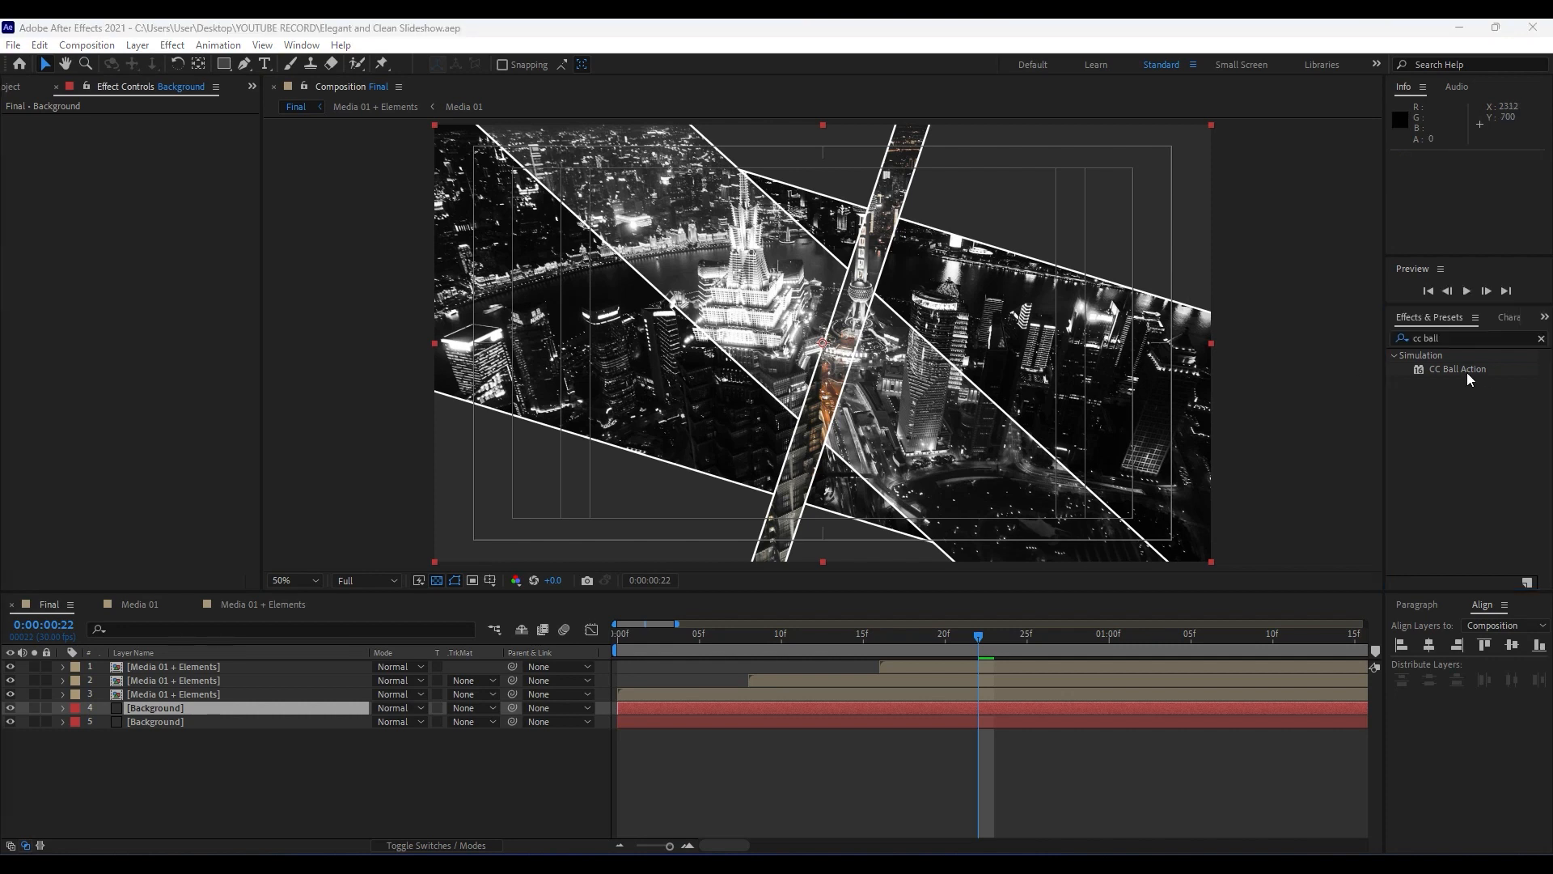
drag(1465, 370, 156, 708)
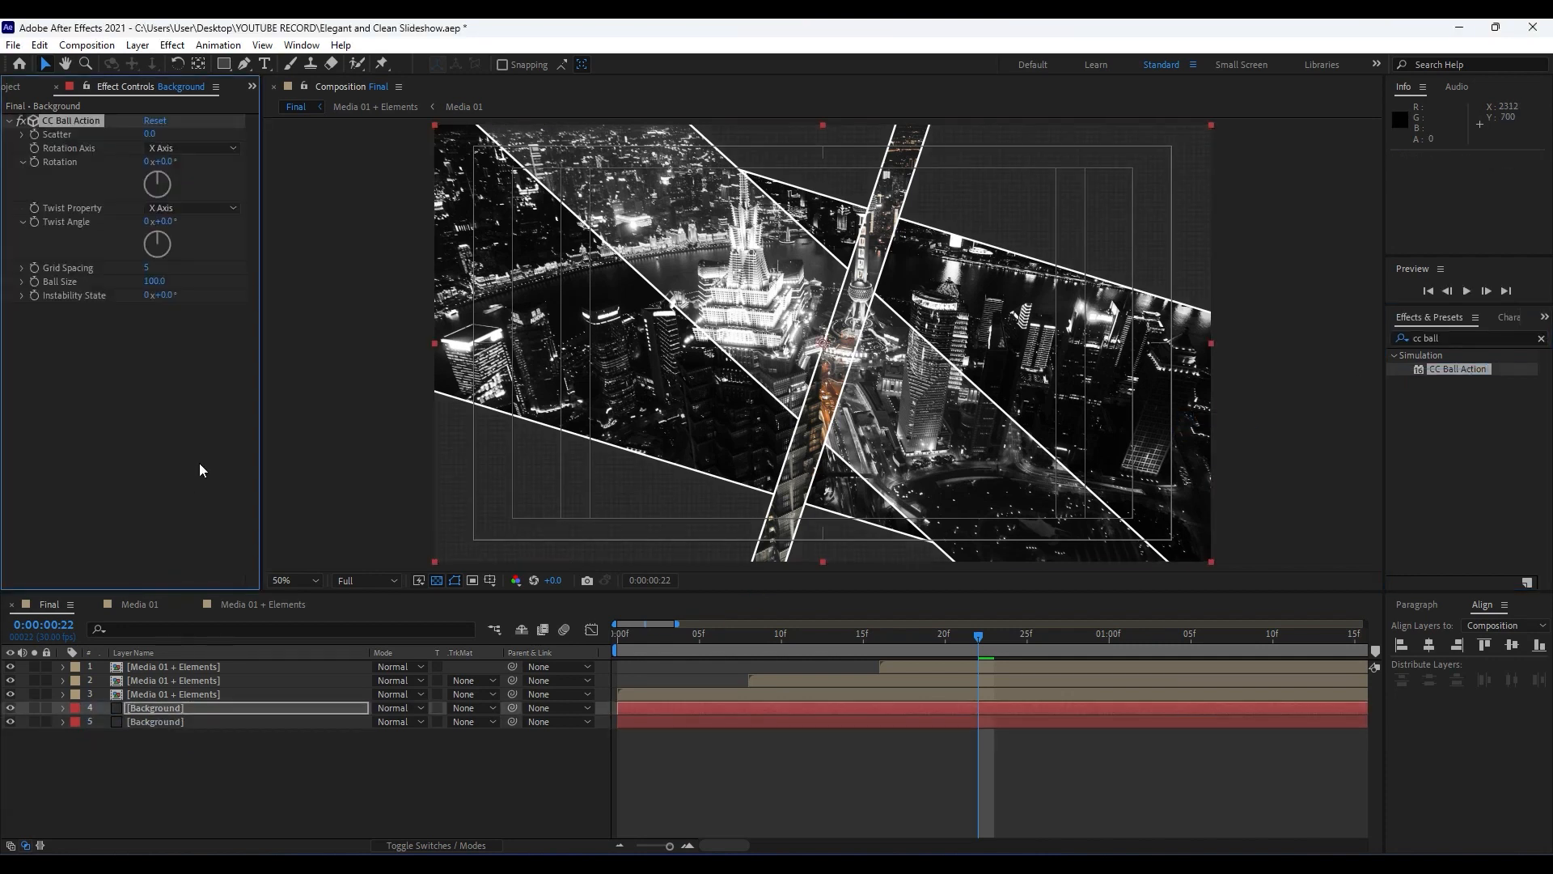
Step: Add a Fill effect to the upper Background layer, place it above CC Ball Action and set its color to white FFFFFF
click(1461, 337)
text(fill)
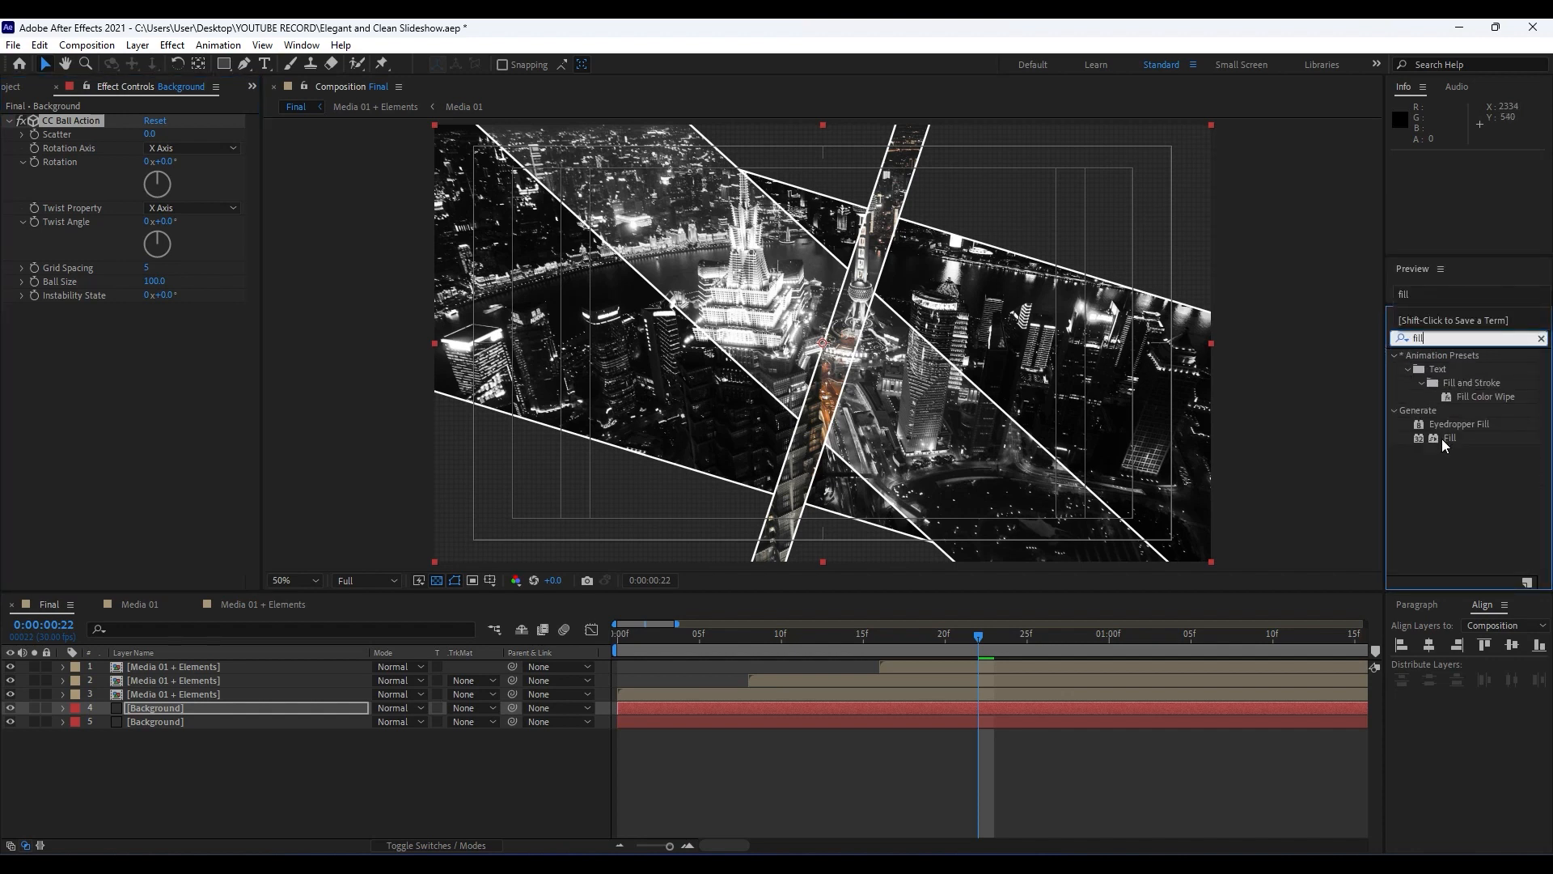
drag(1445, 444, 168, 484)
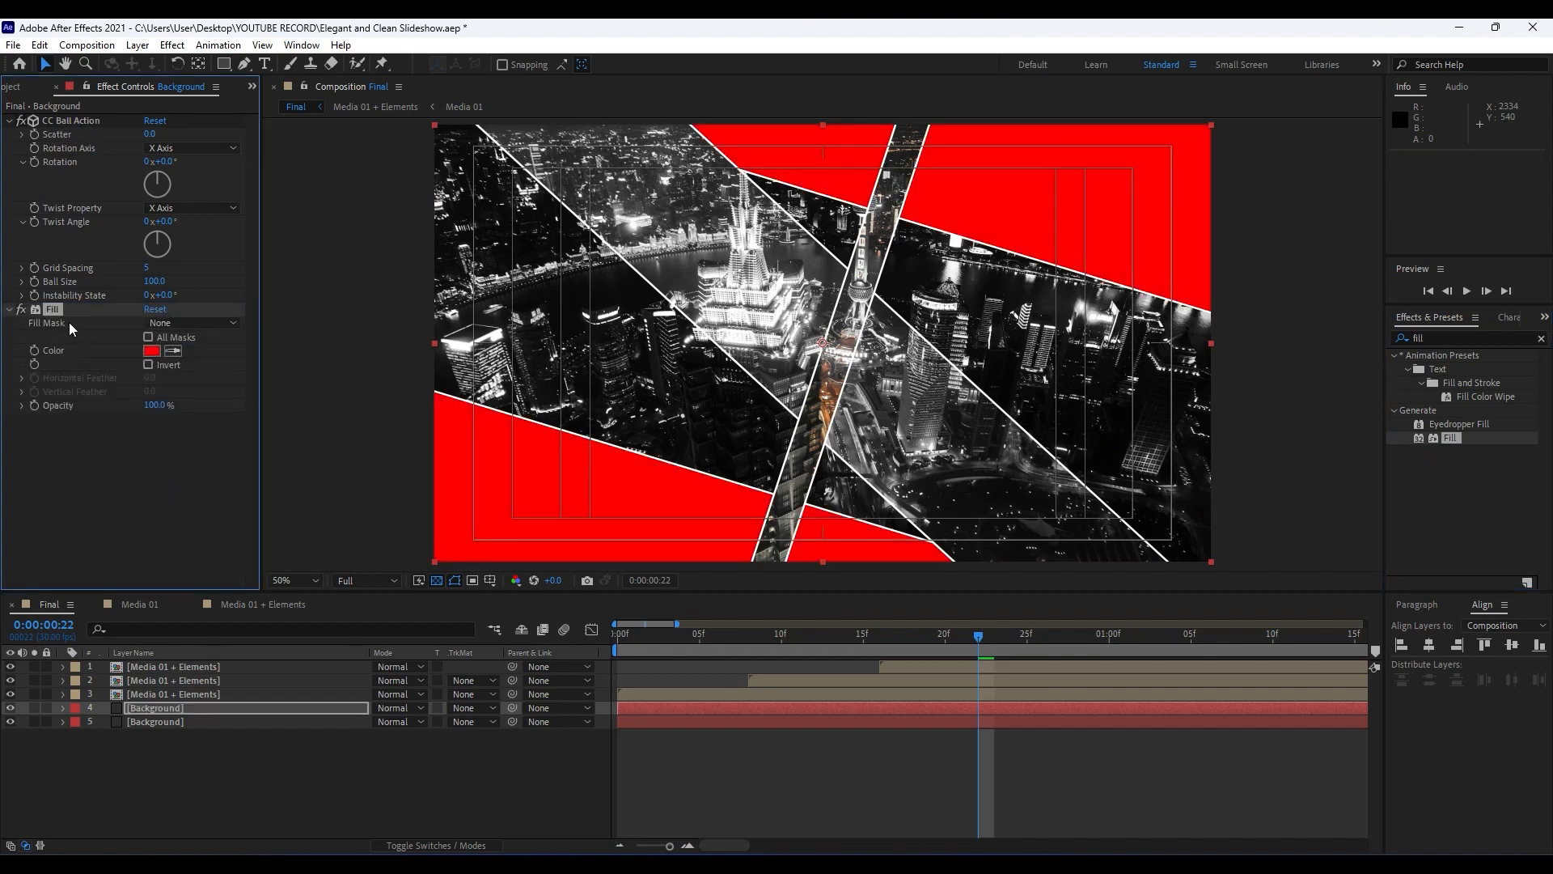
drag(50, 308, 81, 116)
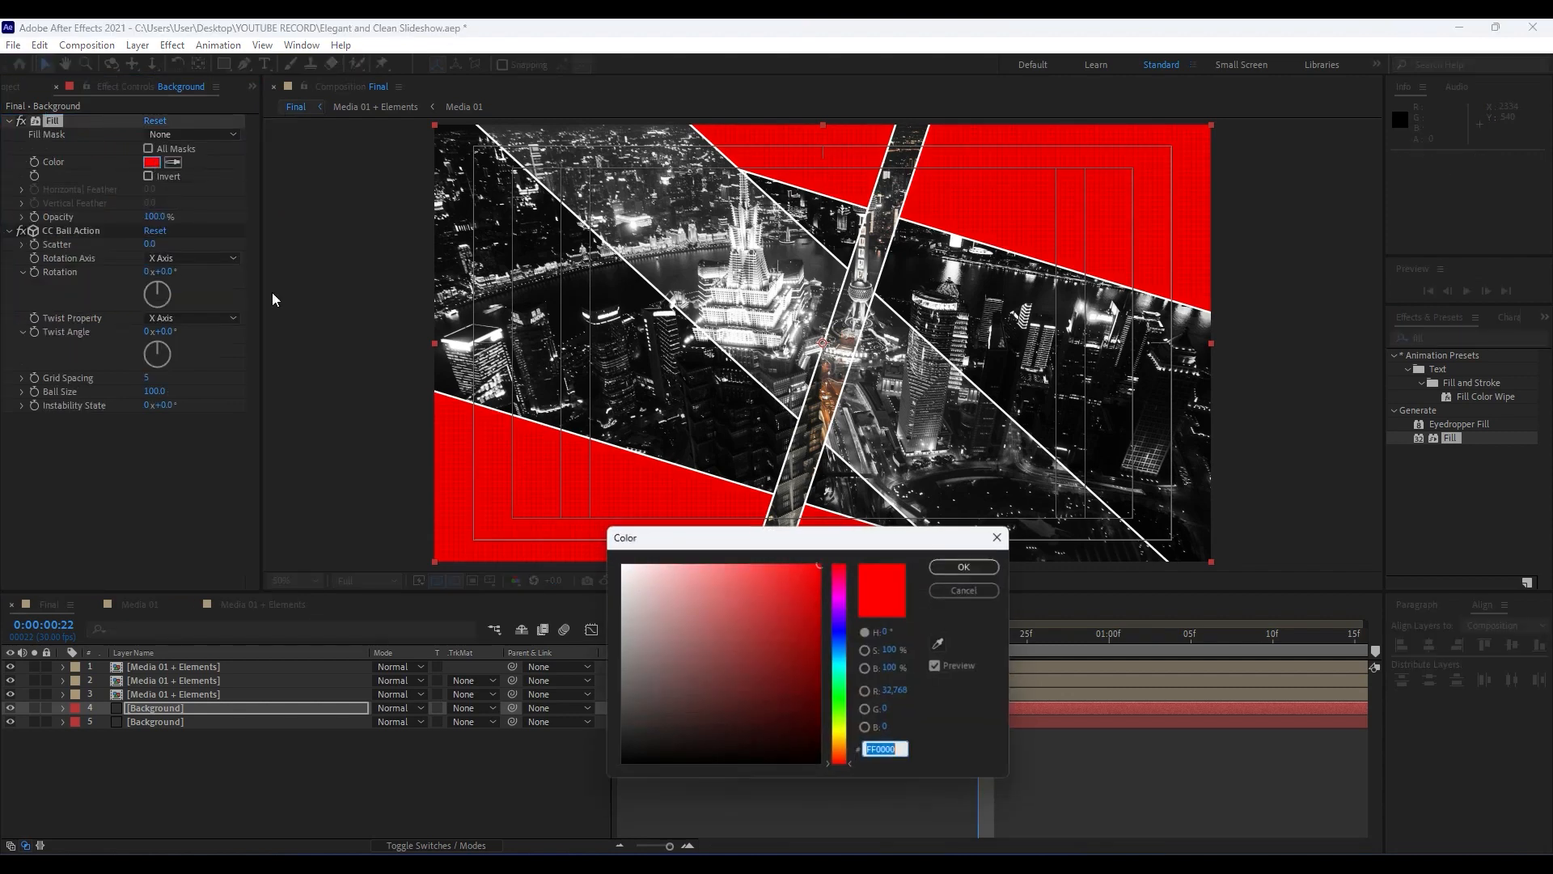
click(152, 162)
drag(704, 703, 476, 436)
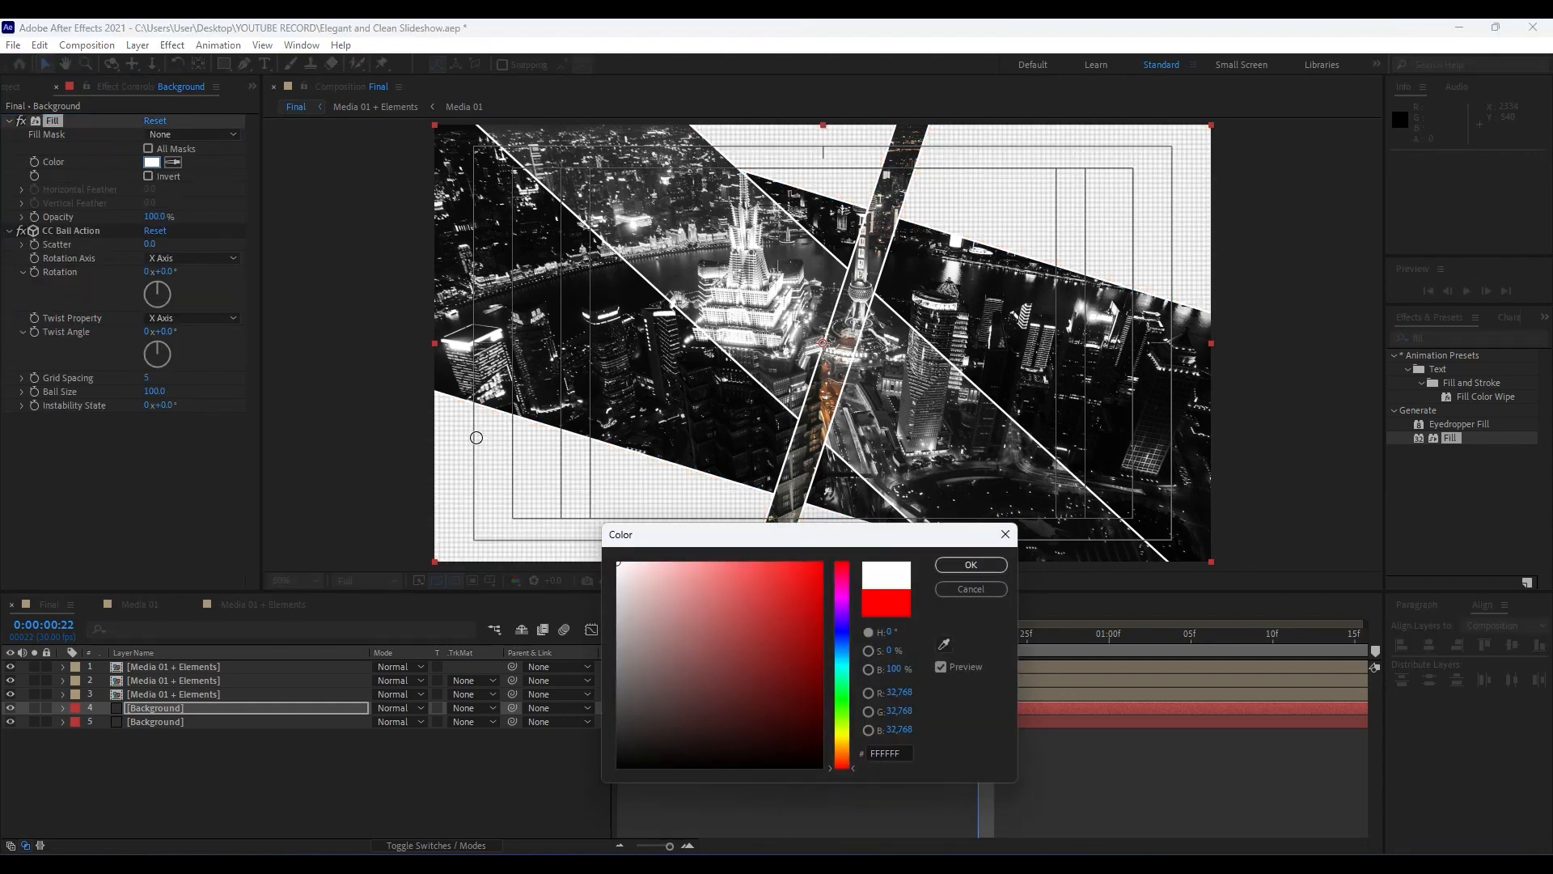
click(971, 565)
Step: Set CC Ball Action's Grid Spacing to 10 and Ball Size to 10, and collapse both effects
click(146, 379)
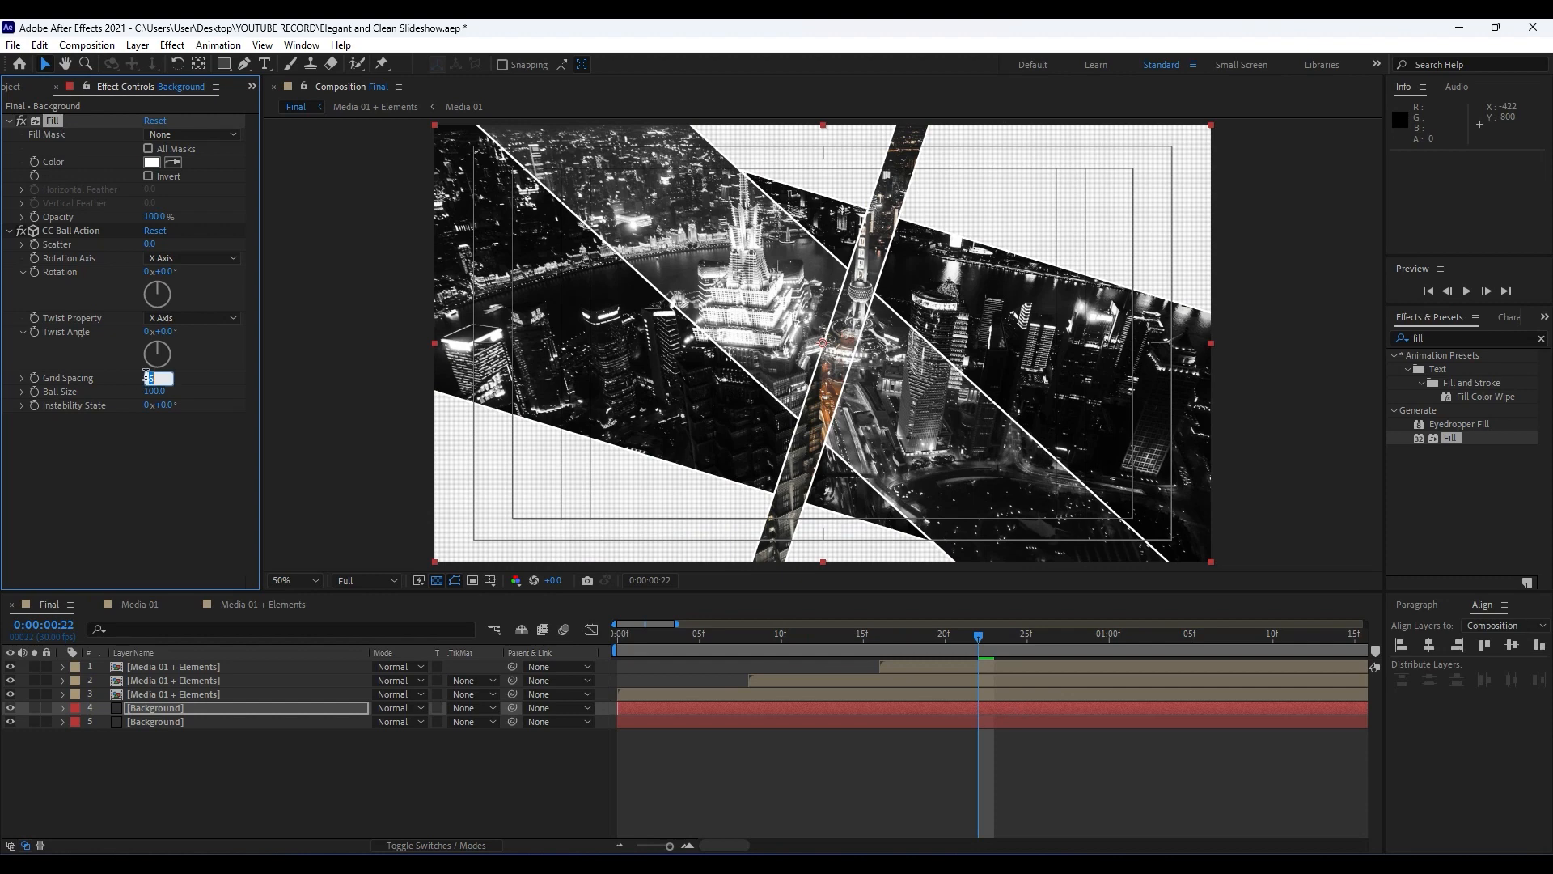
text(10)
key(Tab)
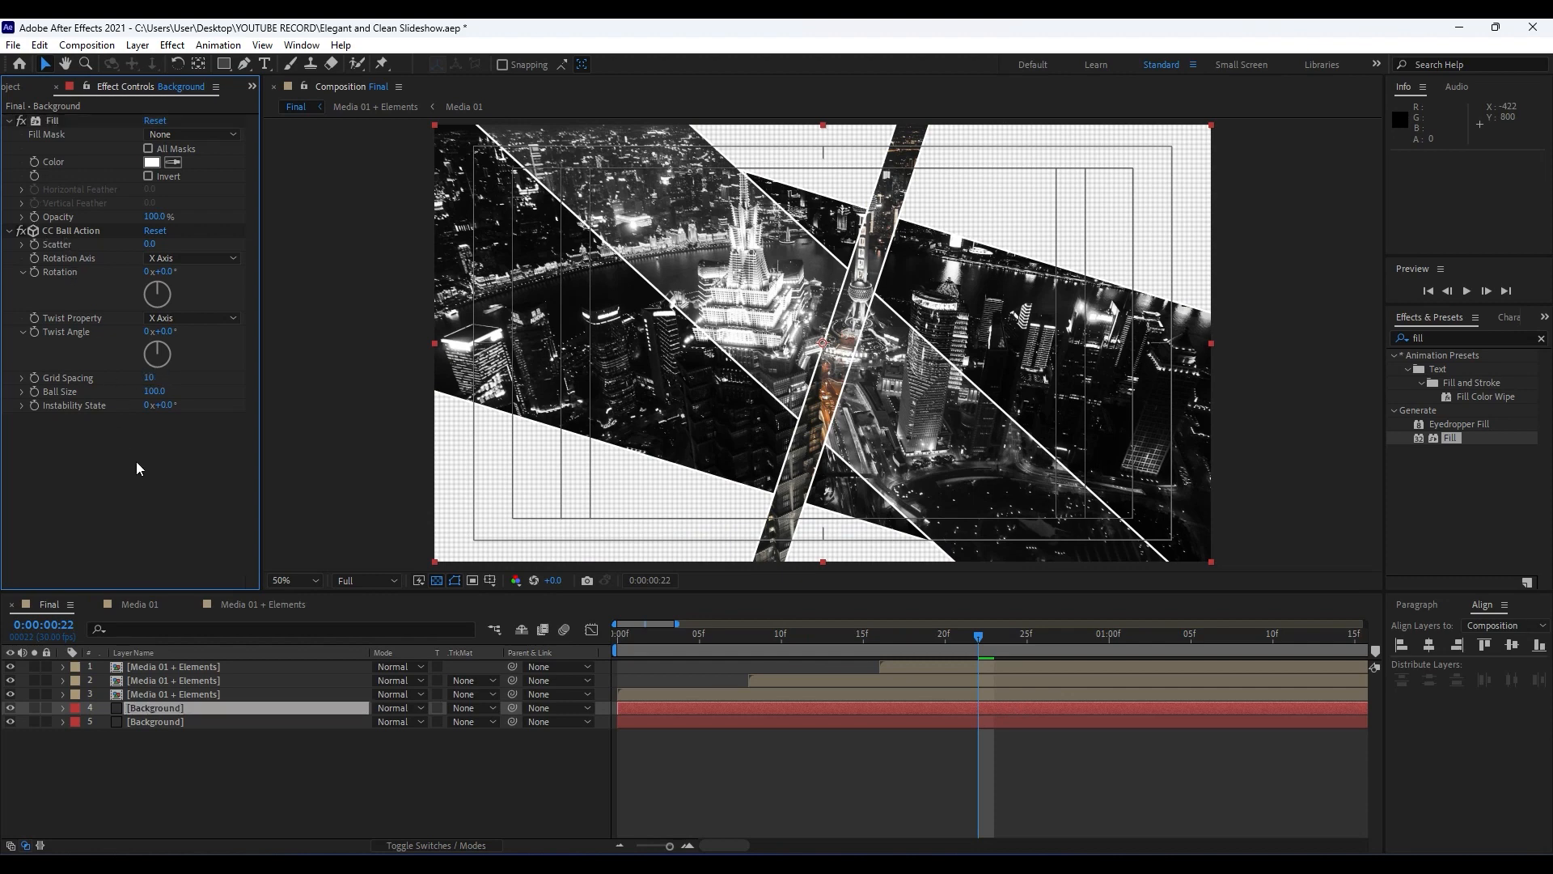
text(10)
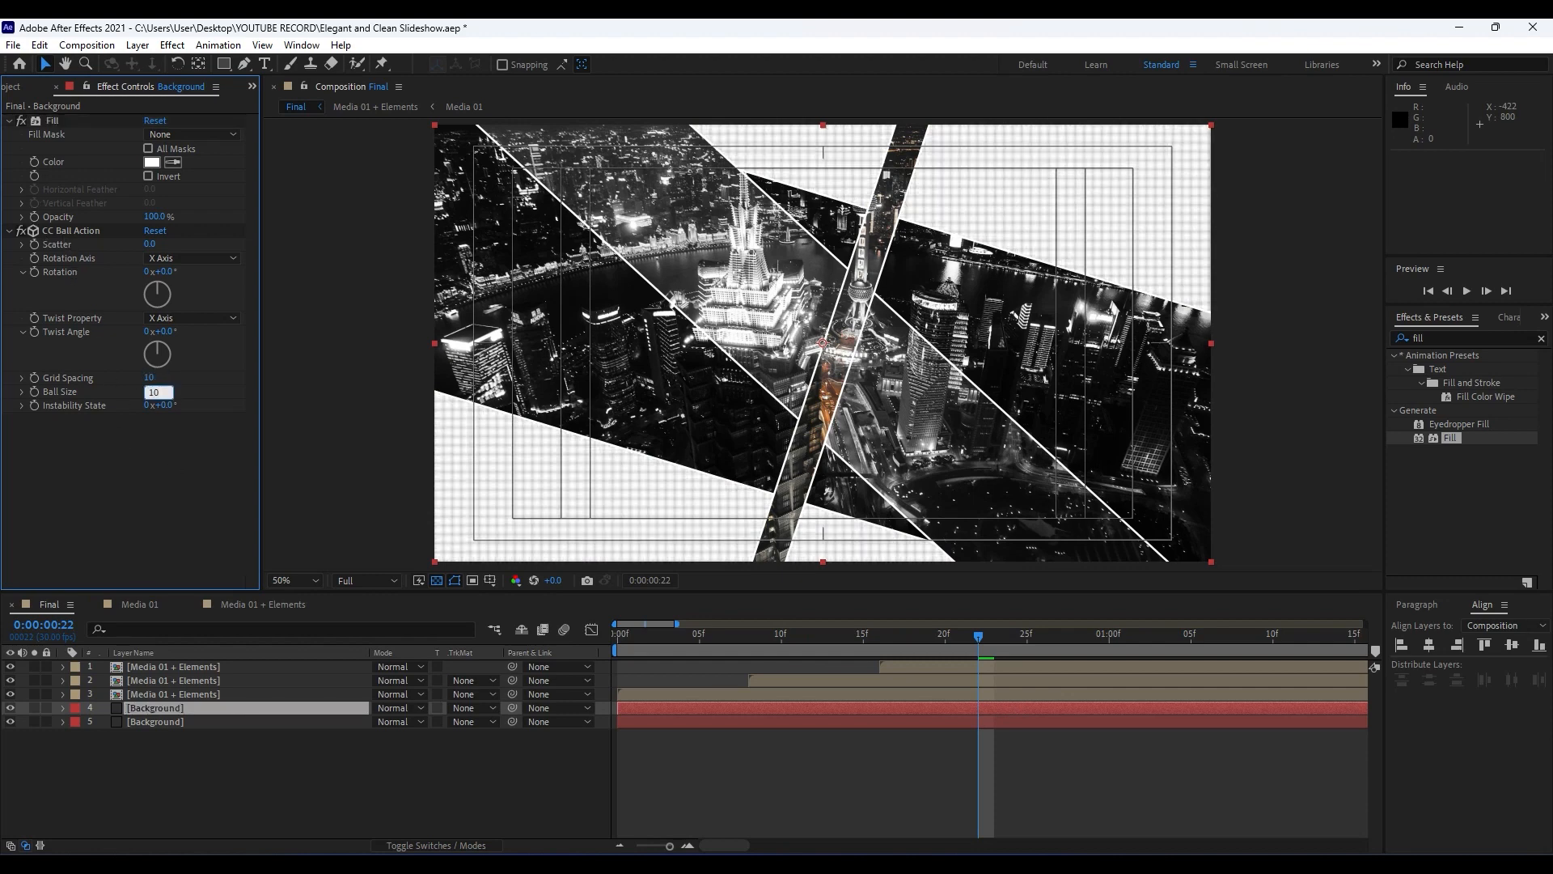
key(Return)
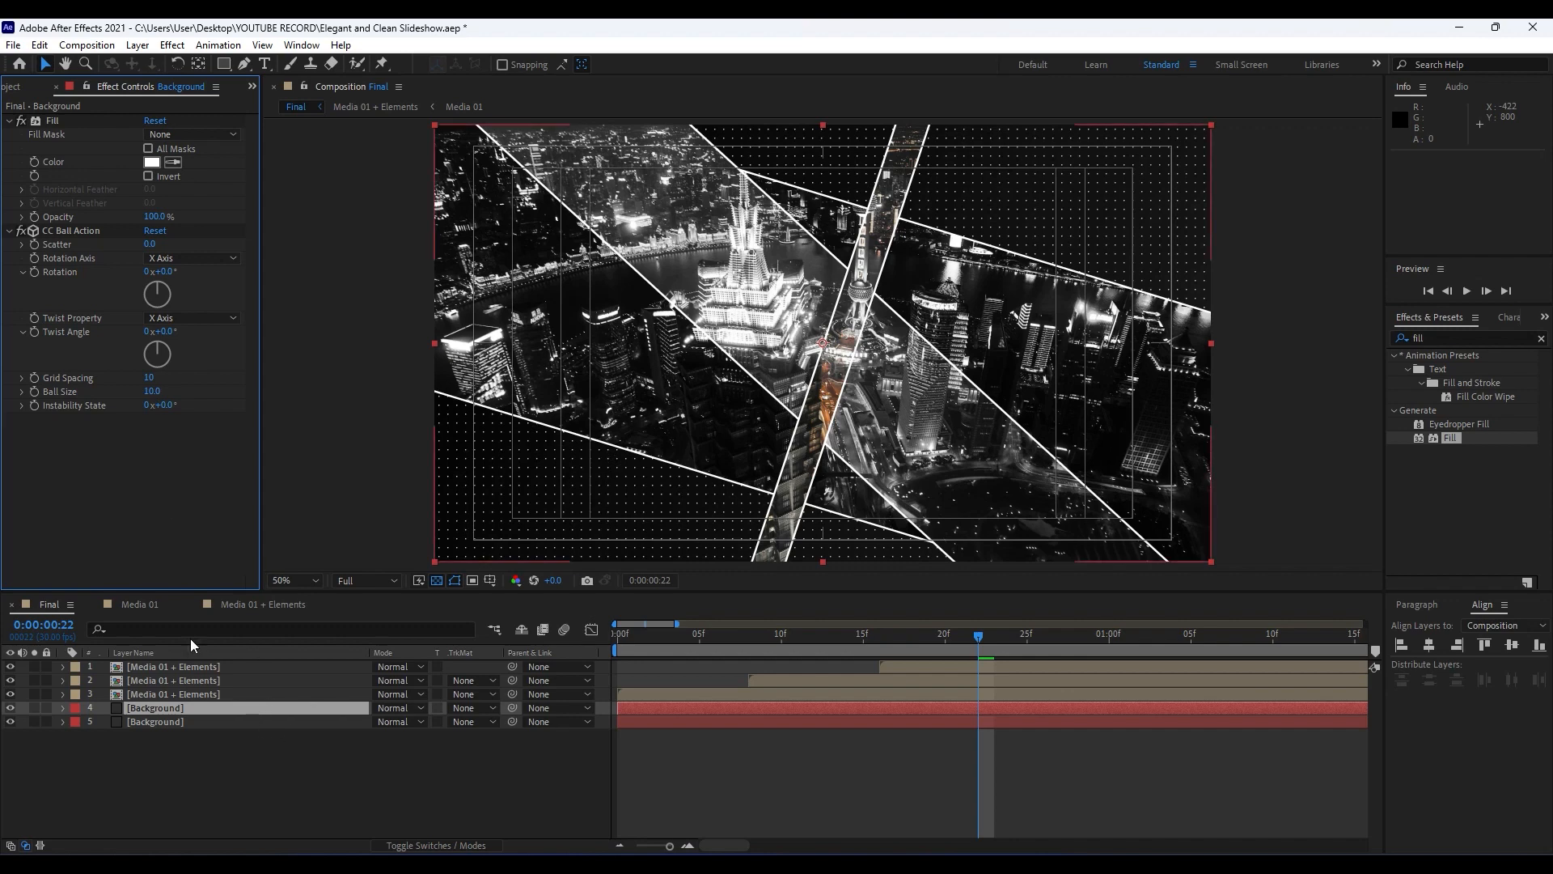
click(9, 120)
click(9, 136)
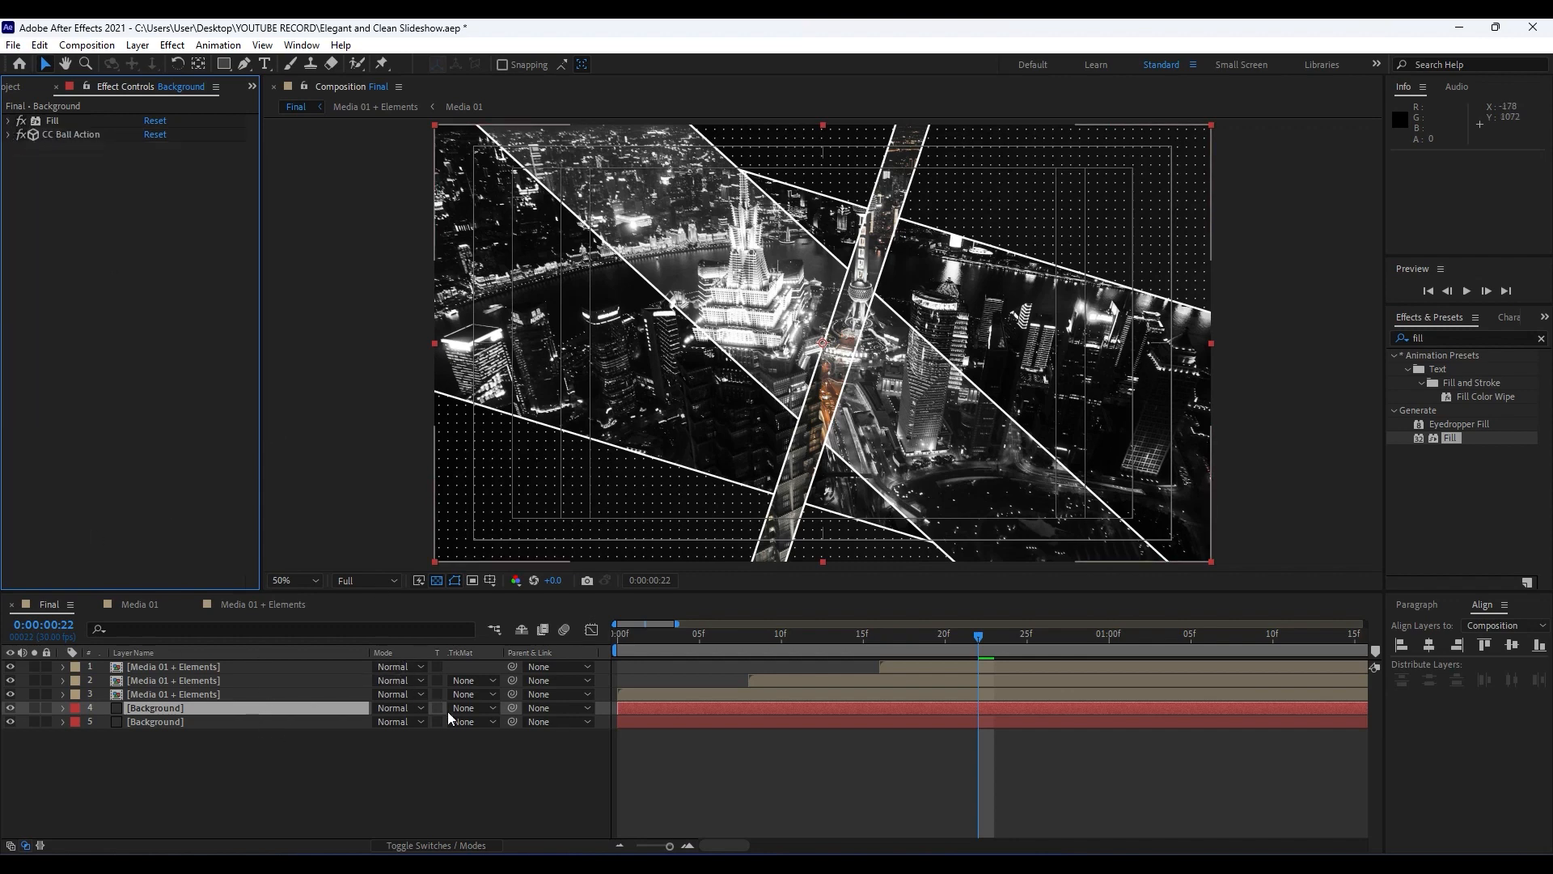
Step: Set the dotted Background layer's blending mode to Overlay and duplicate that layer
click(395, 707)
click(459, 439)
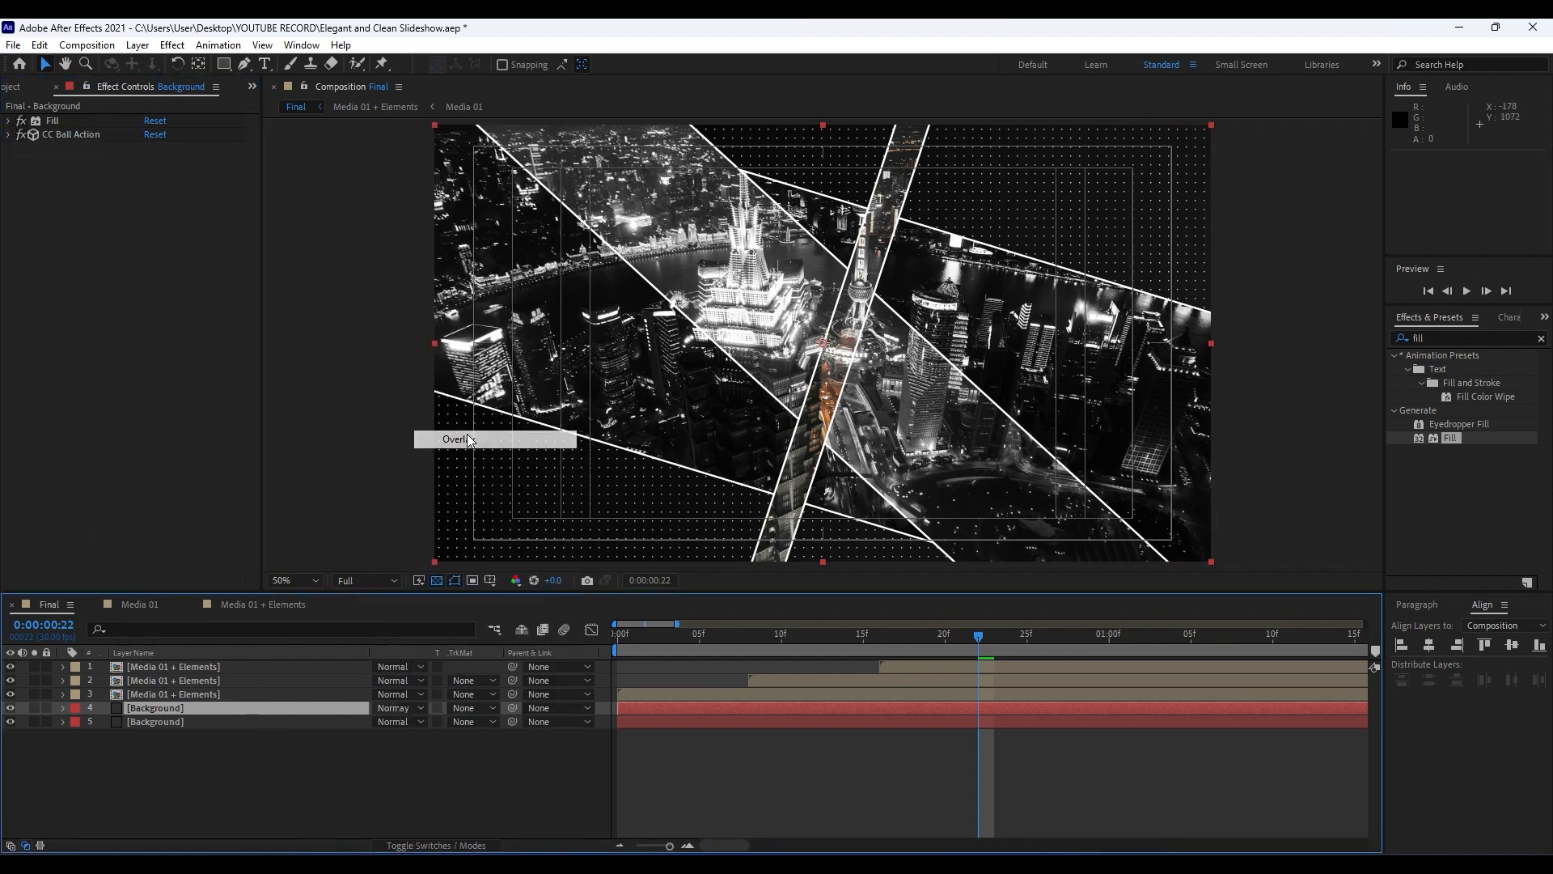
click(240, 785)
click(162, 710)
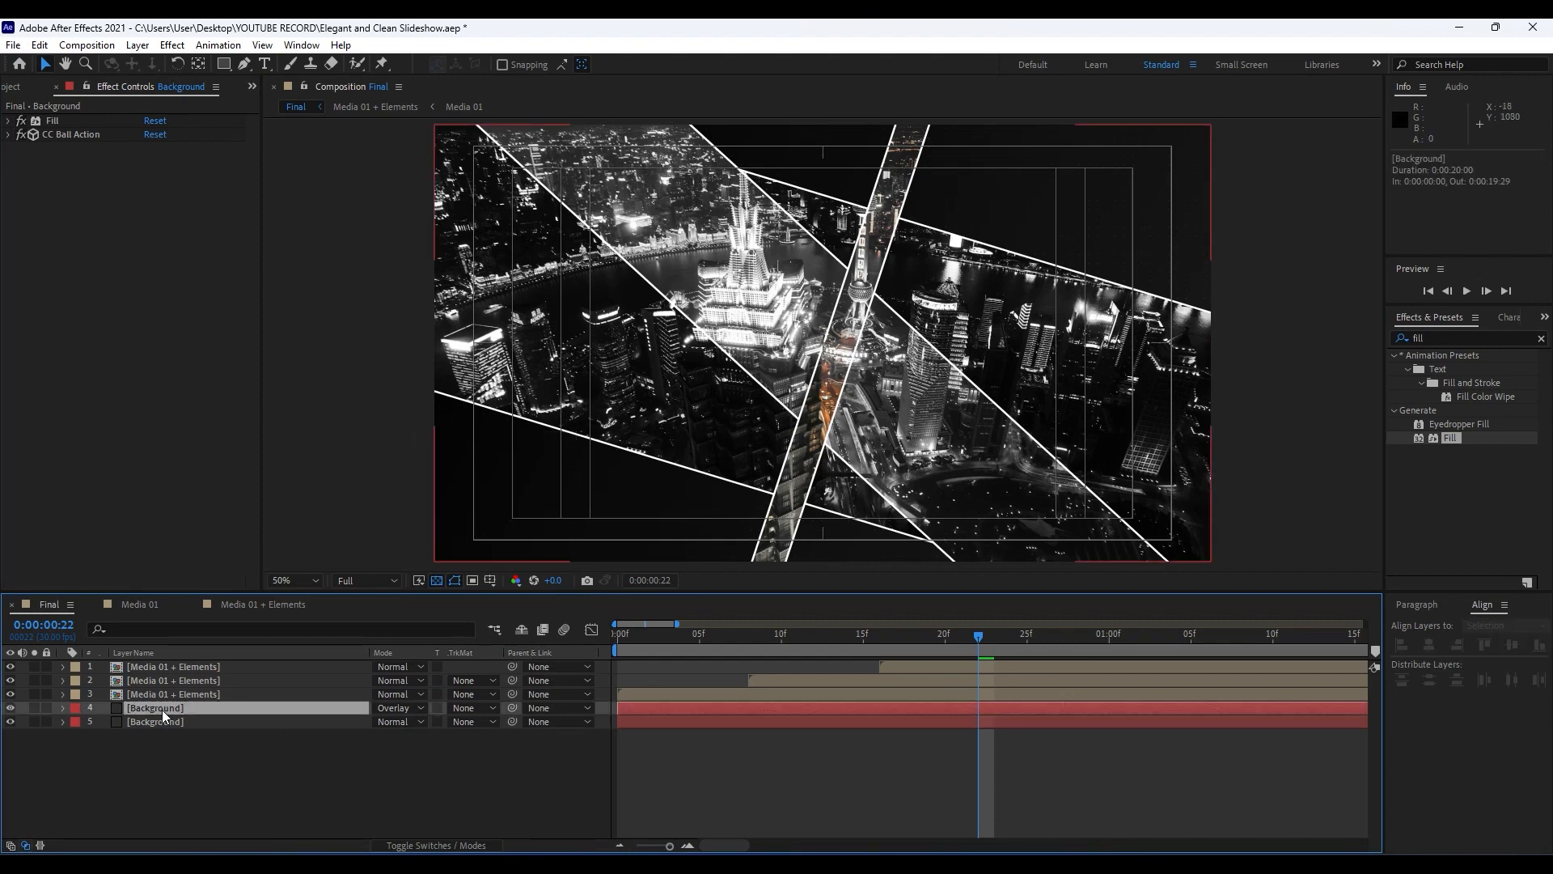
key(ctrl+d)
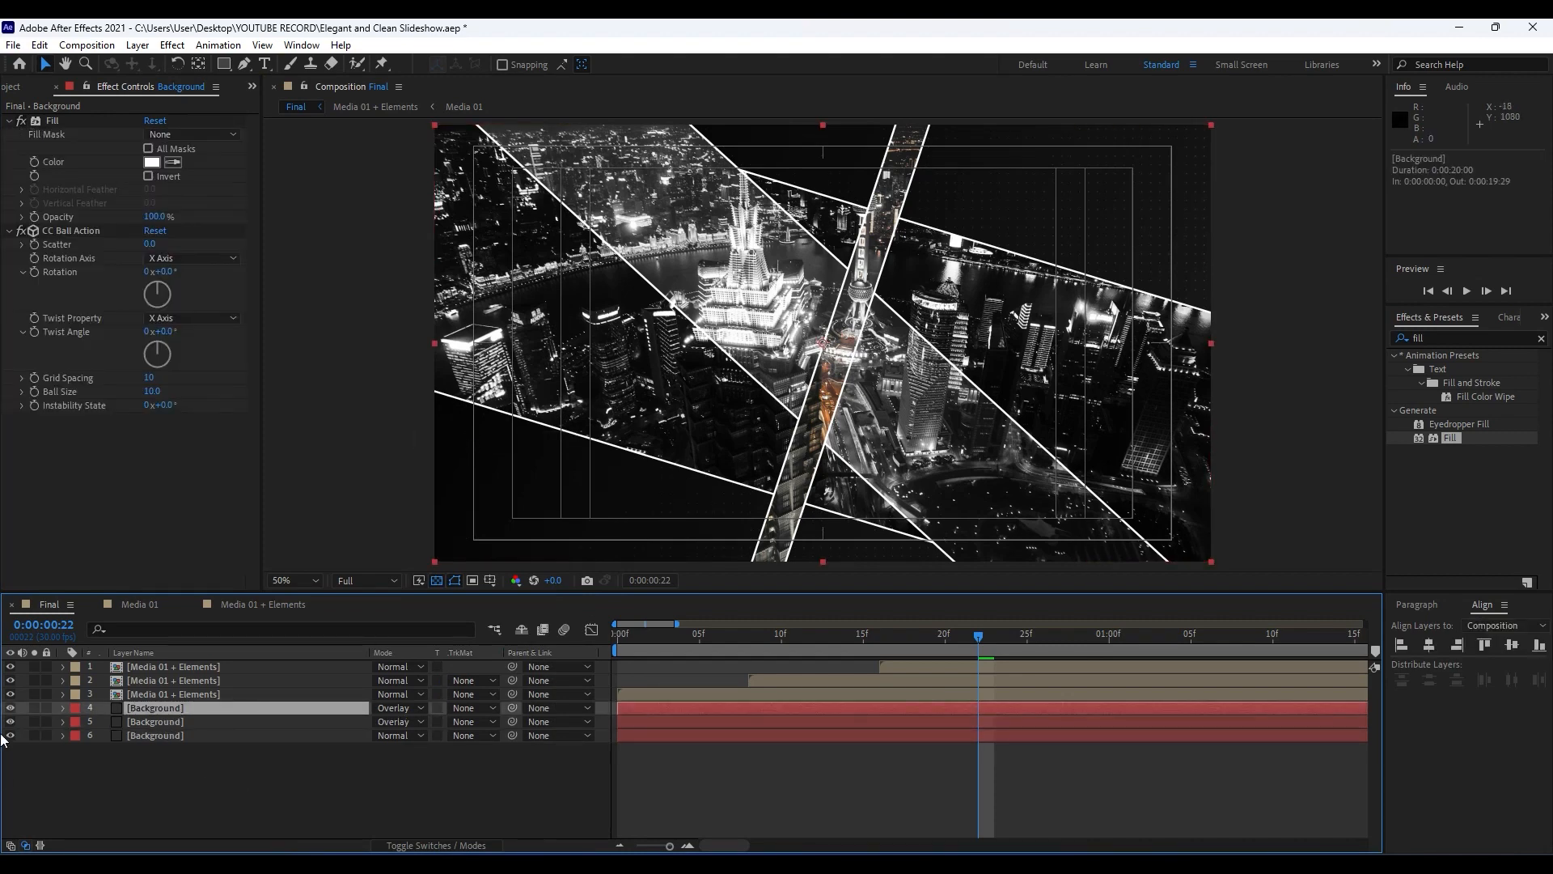
Step: Solo the three Background layers to inspect the dot pattern over the gradient, and unsolo them again
click(34, 708)
click(34, 722)
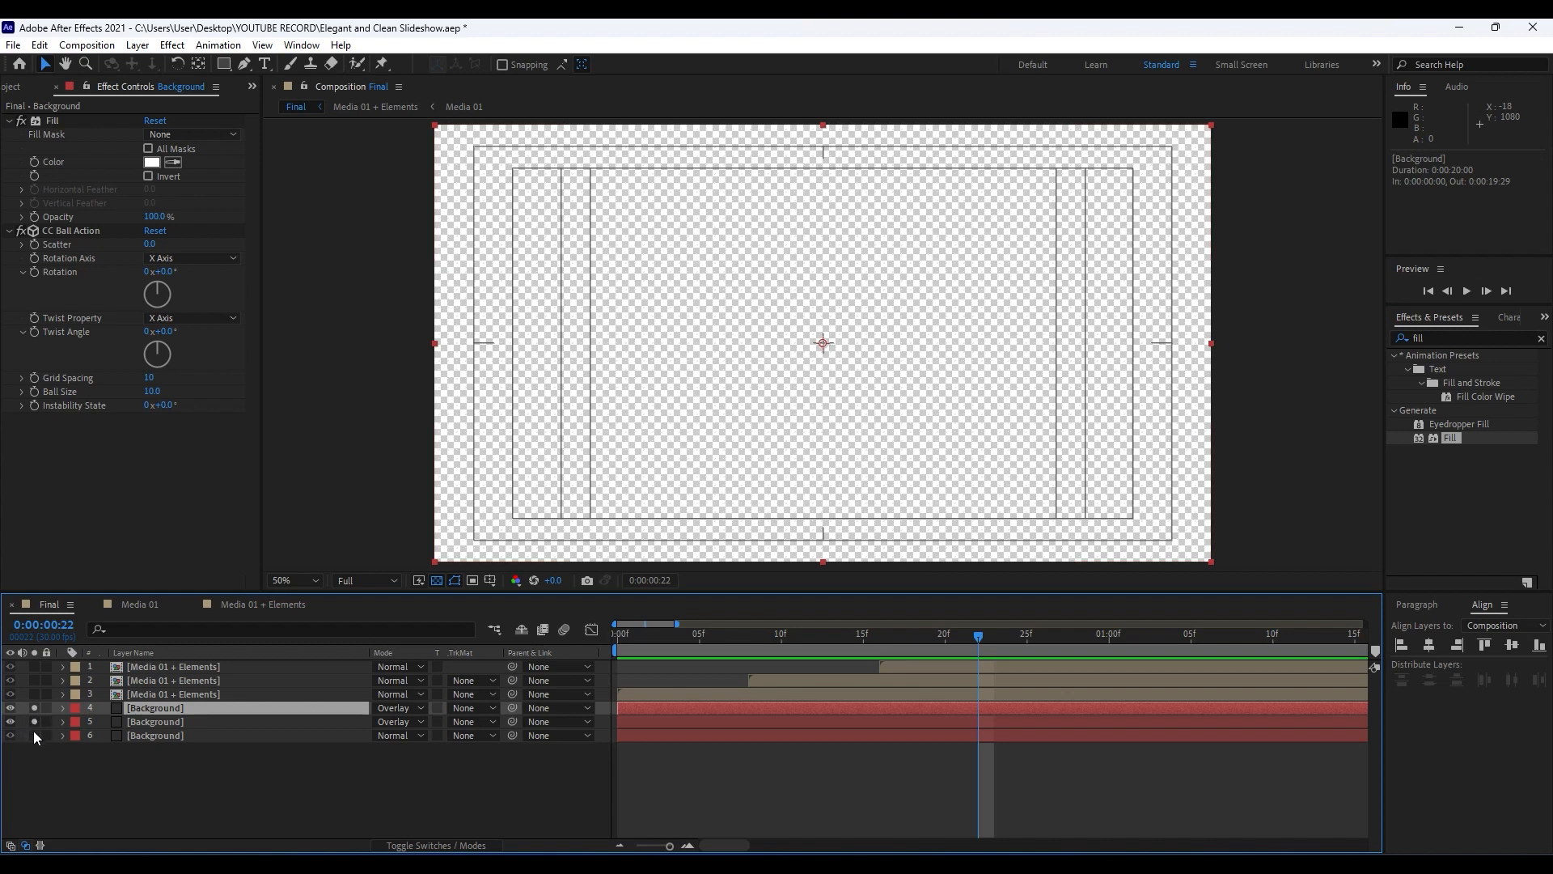
click(34, 733)
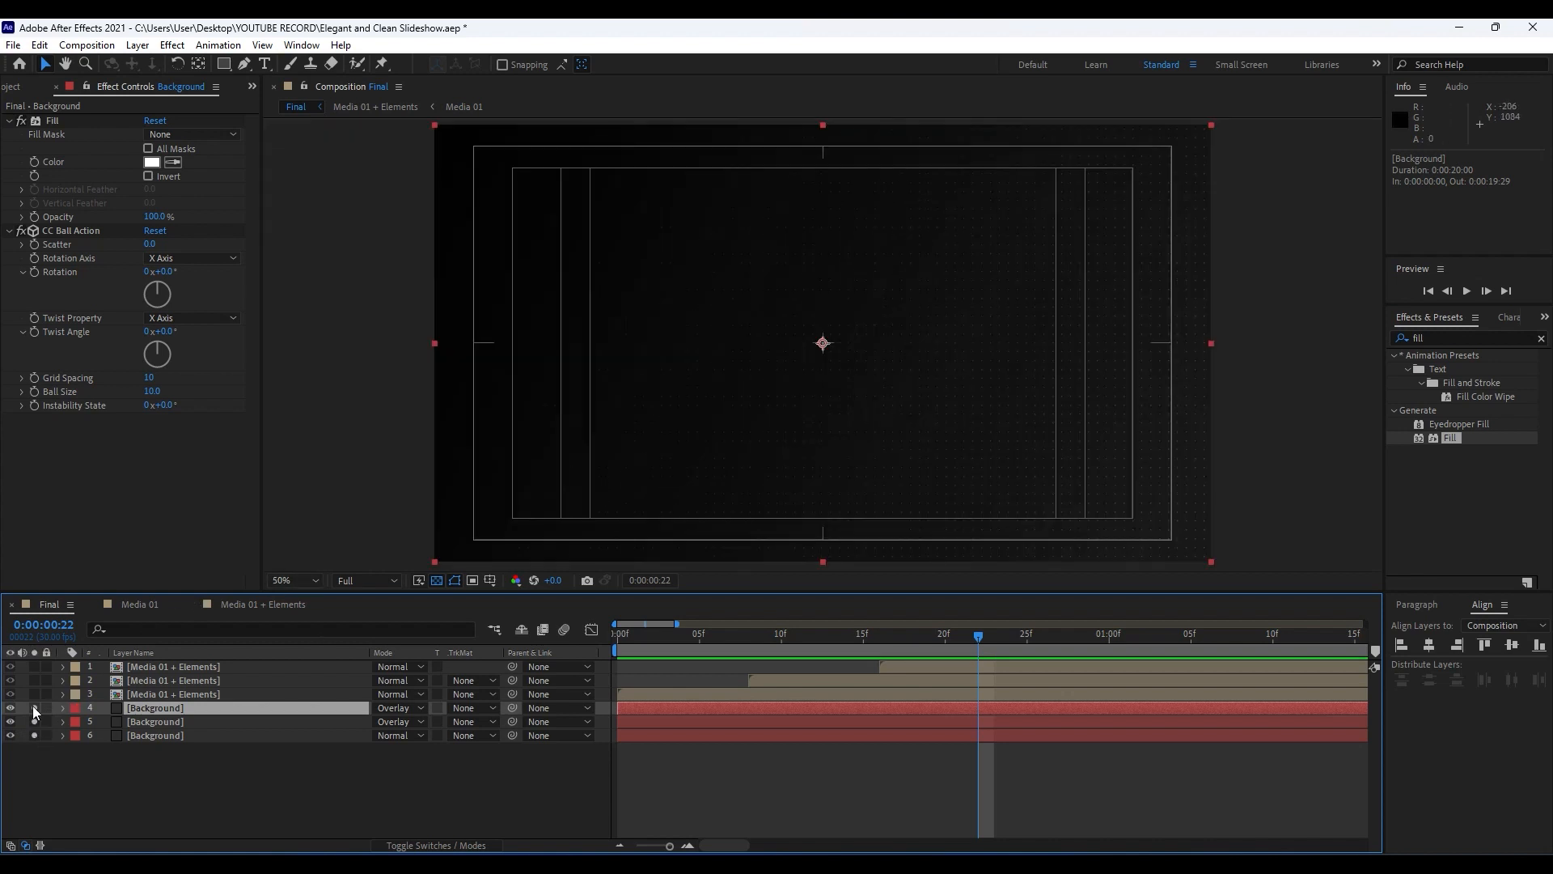
drag(32, 707, 32, 735)
click(254, 791)
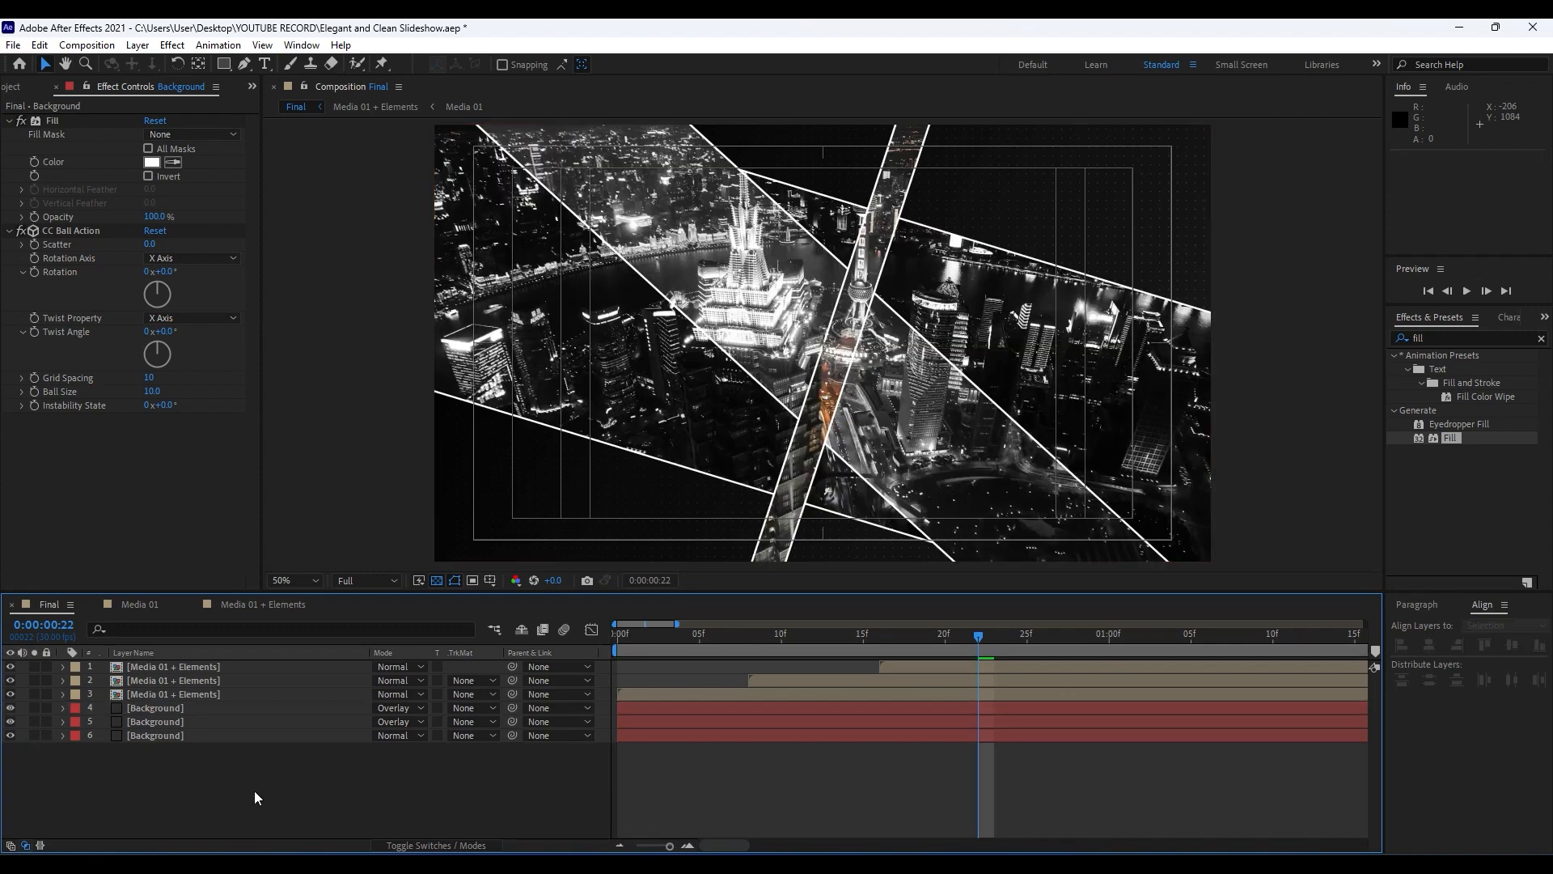
Step: Preview the Final composition with the dotted background, showing a longer time range in the timeline
key(space)
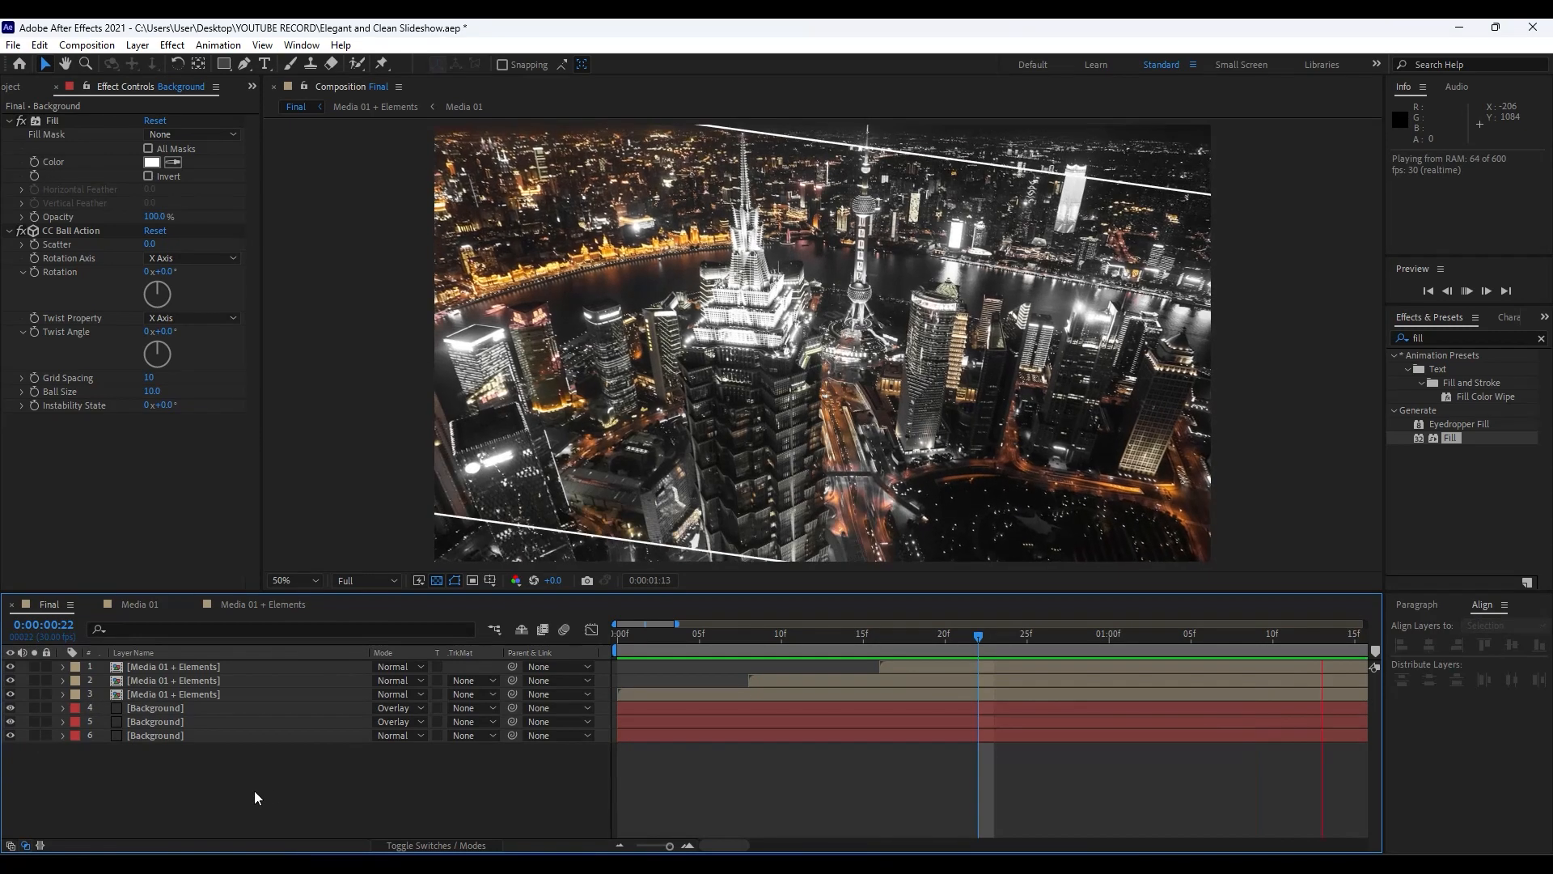
drag(669, 847, 649, 848)
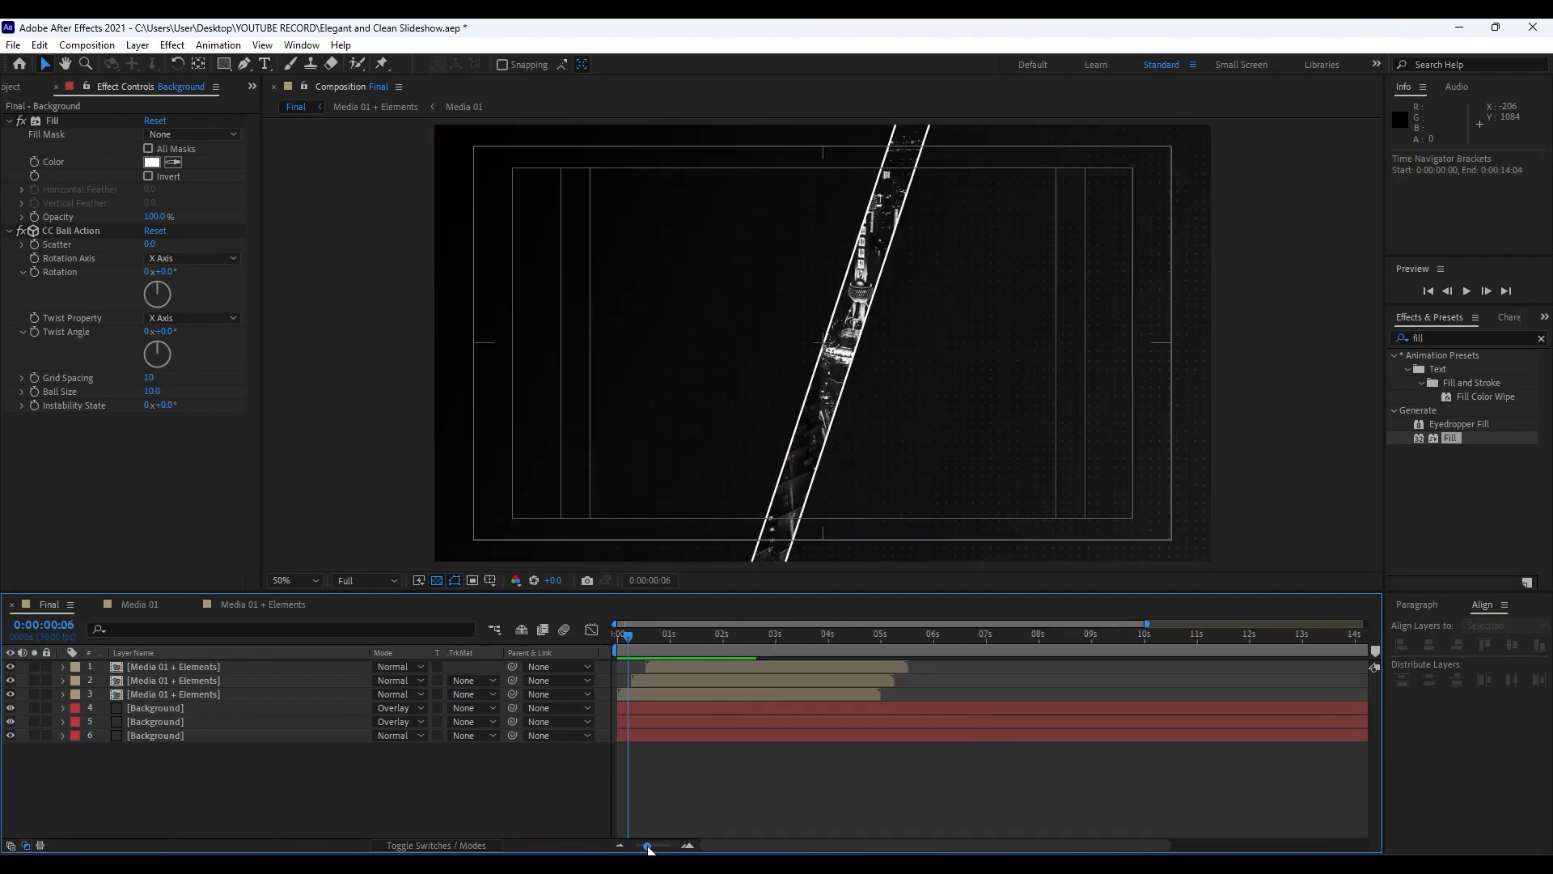
key(space)
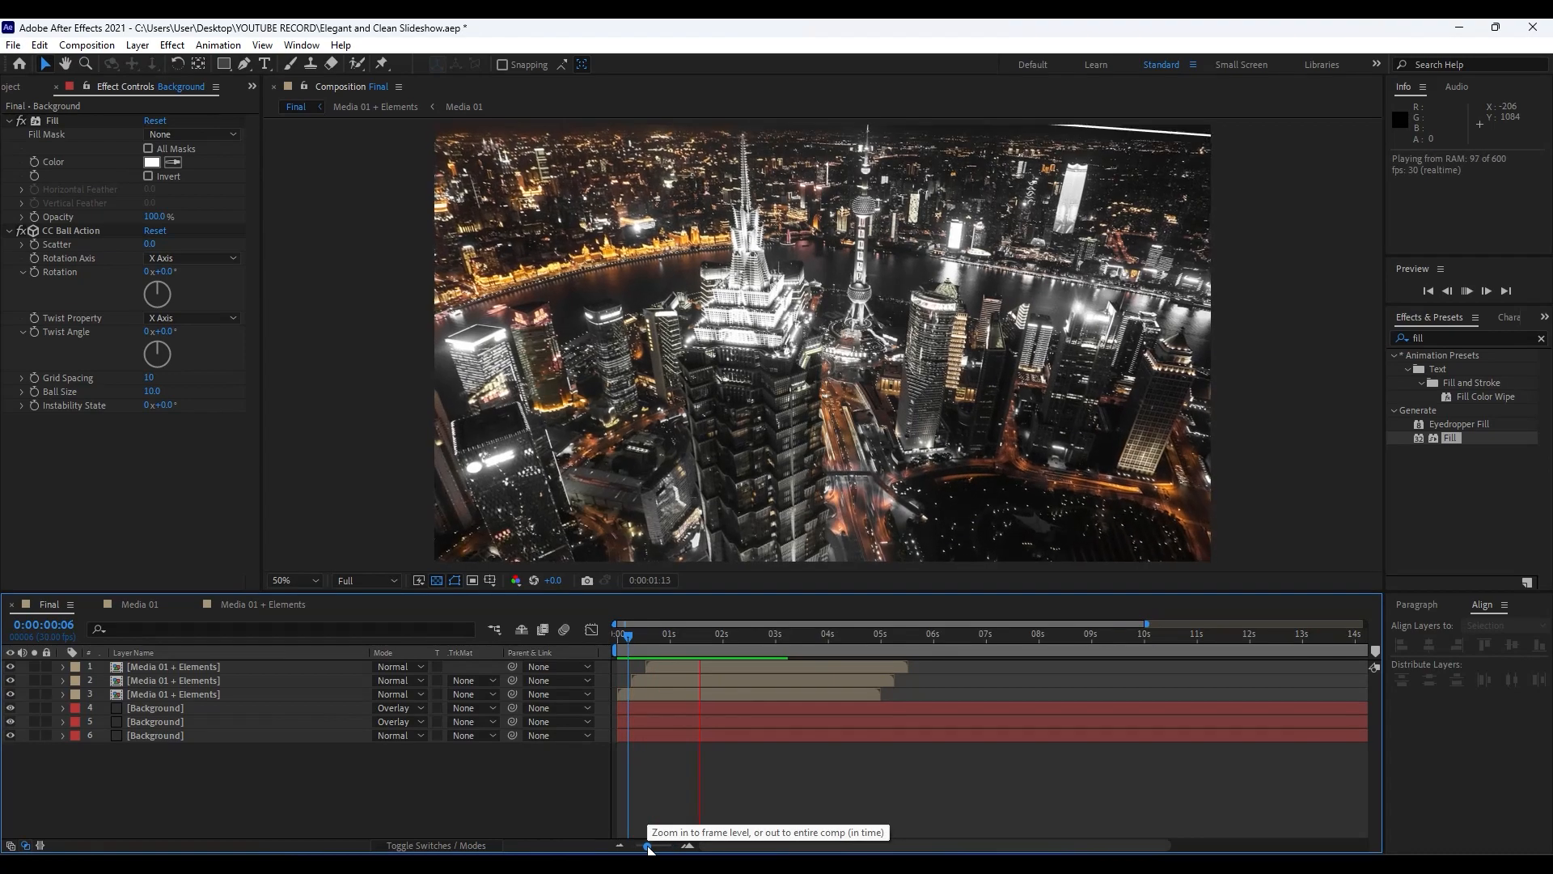
Step: At 0:00:02:28, add a text layer reading CREATIVE near the center of the Final composition
click(774, 645)
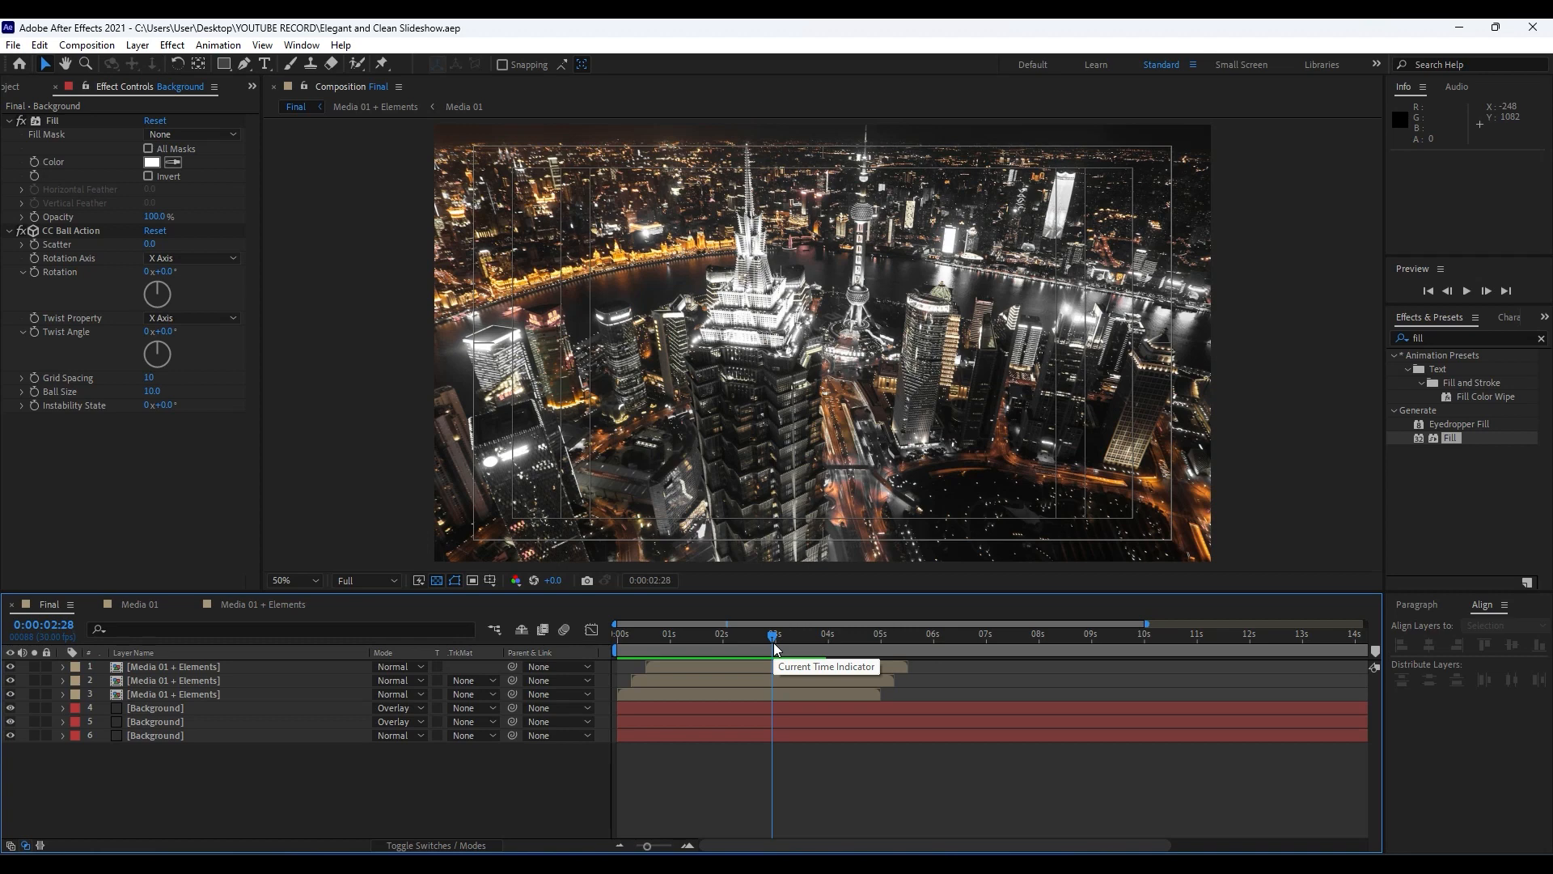
key(ctrl+t)
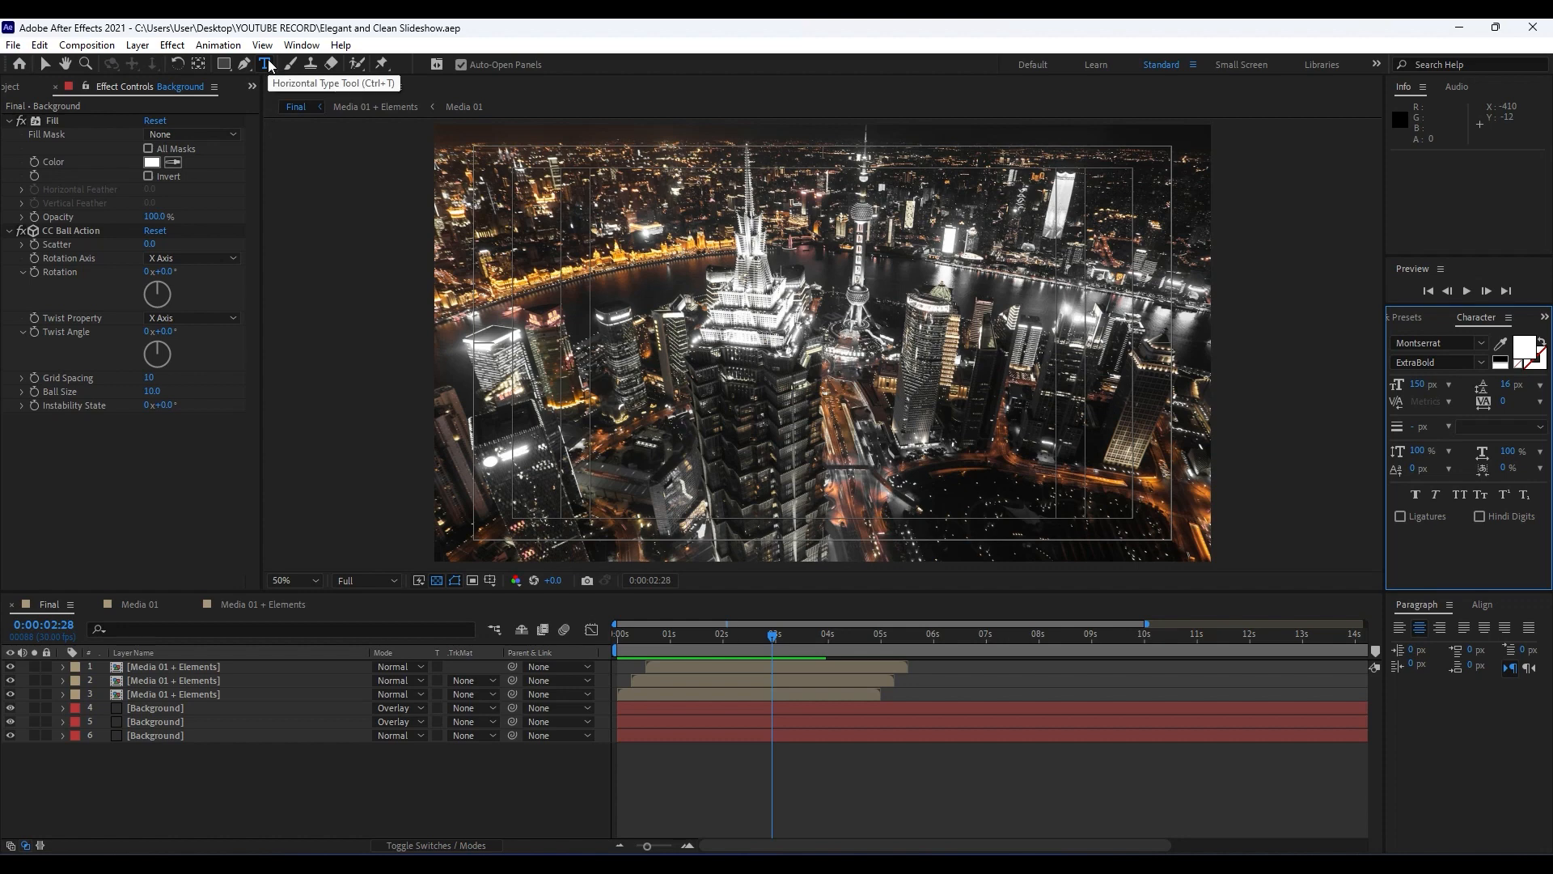
click(766, 351)
text(CR)
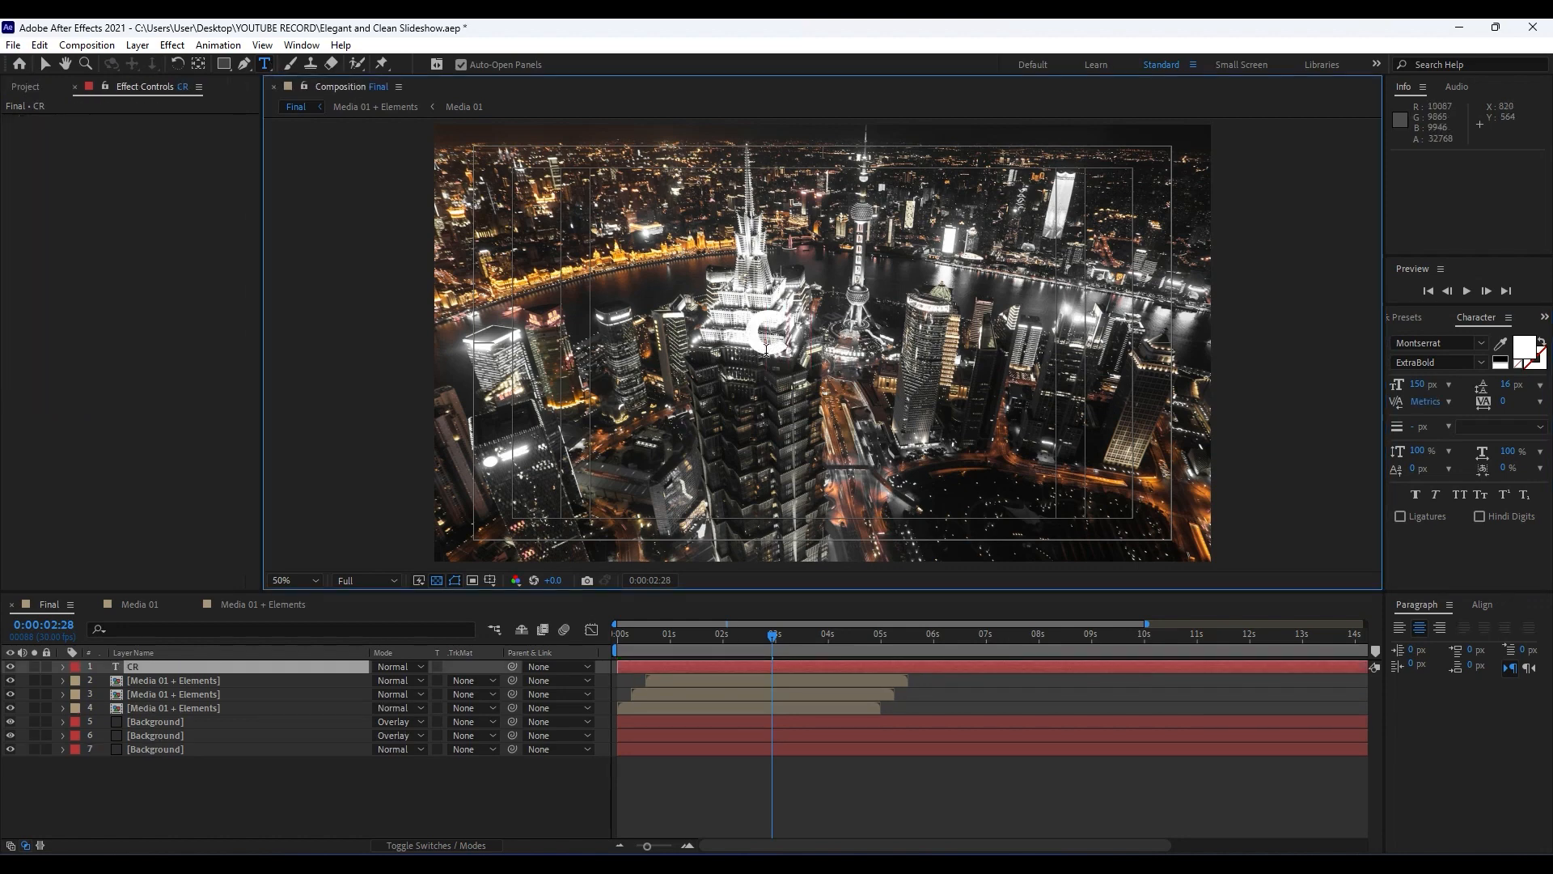
text(EATIVE)
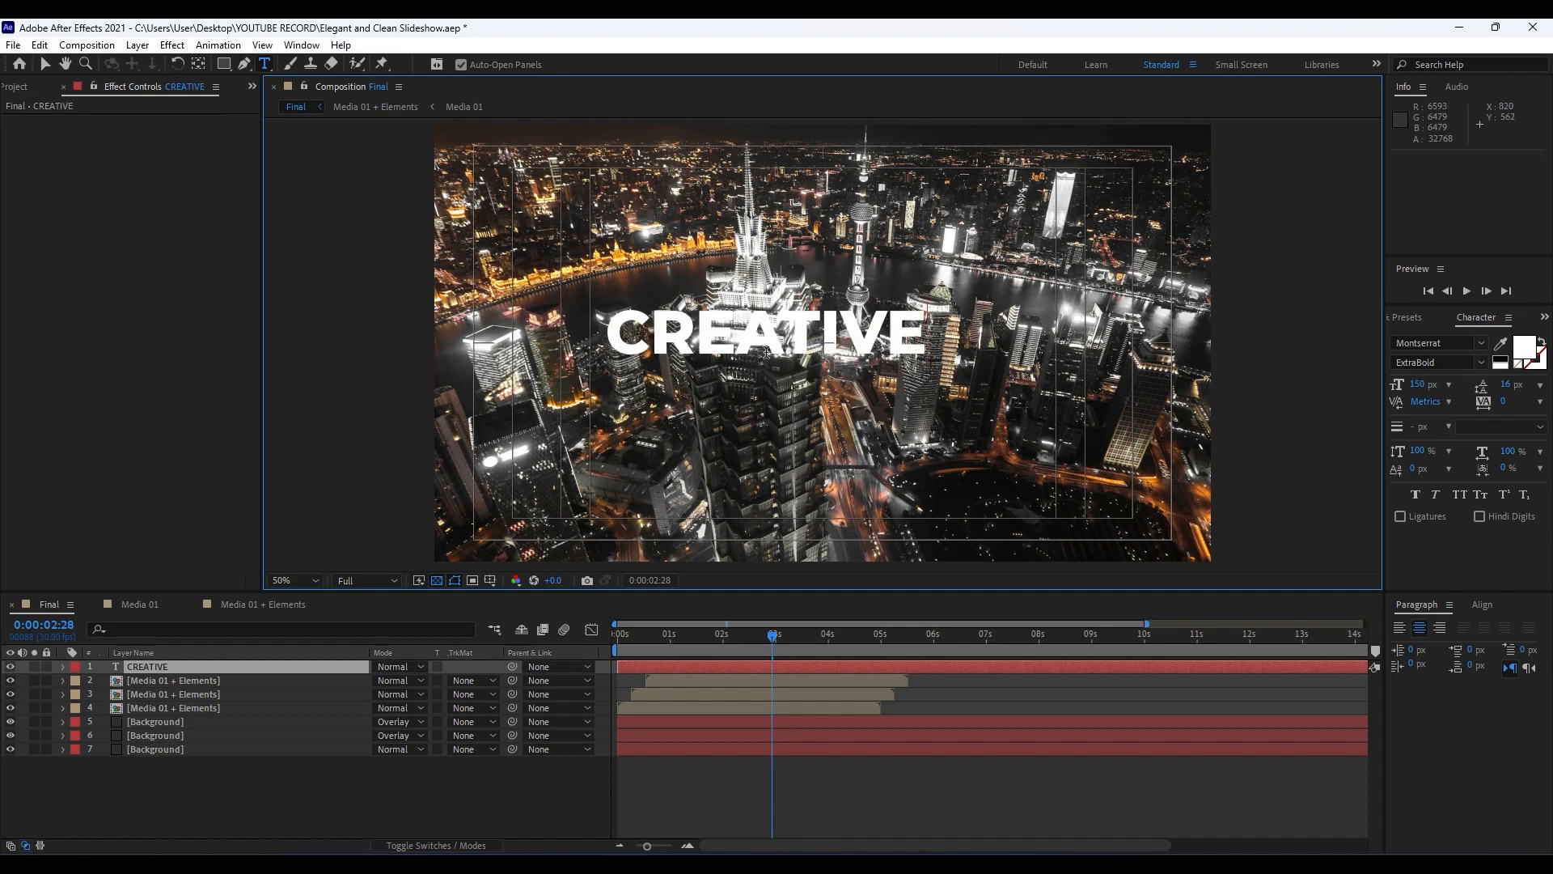
click(330, 769)
click(150, 665)
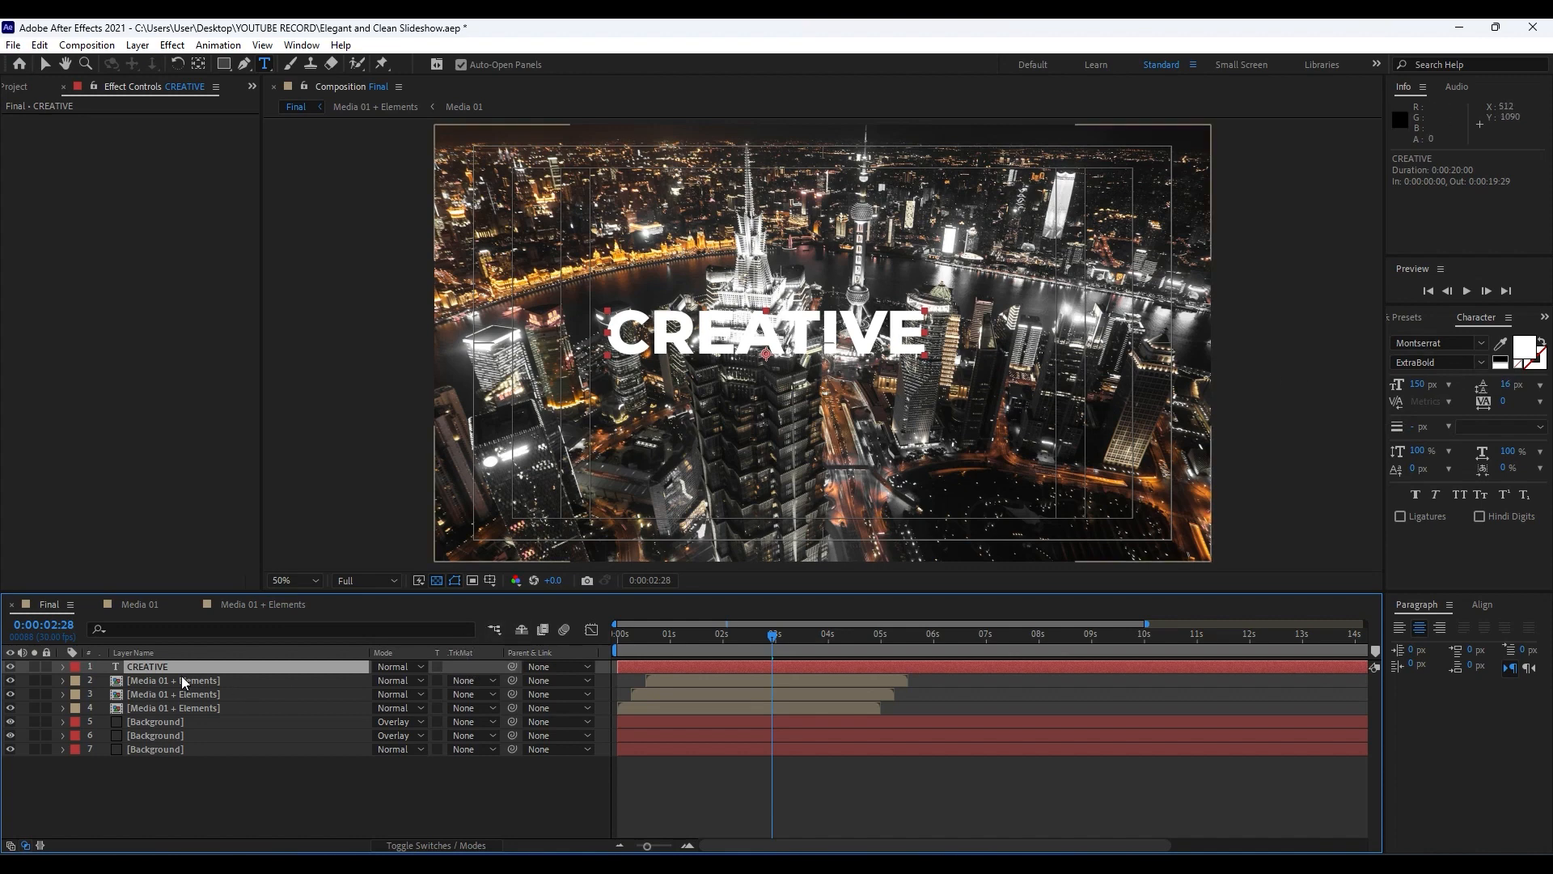
Step: Center the CREATIVE text horizontally and vertically in the Final composition
click(1484, 606)
click(1428, 645)
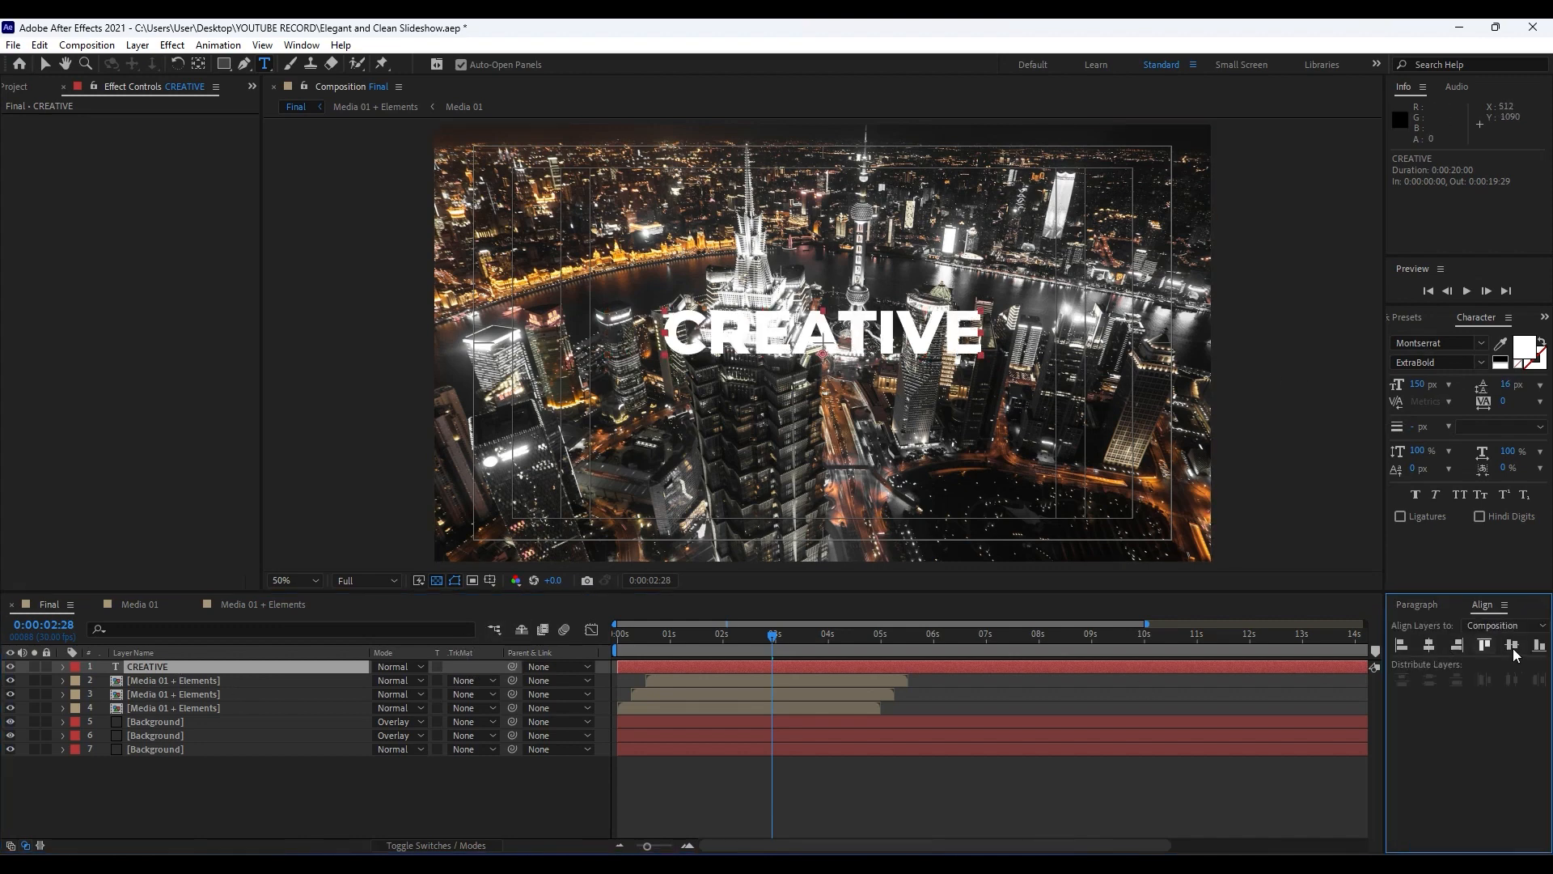
click(1512, 645)
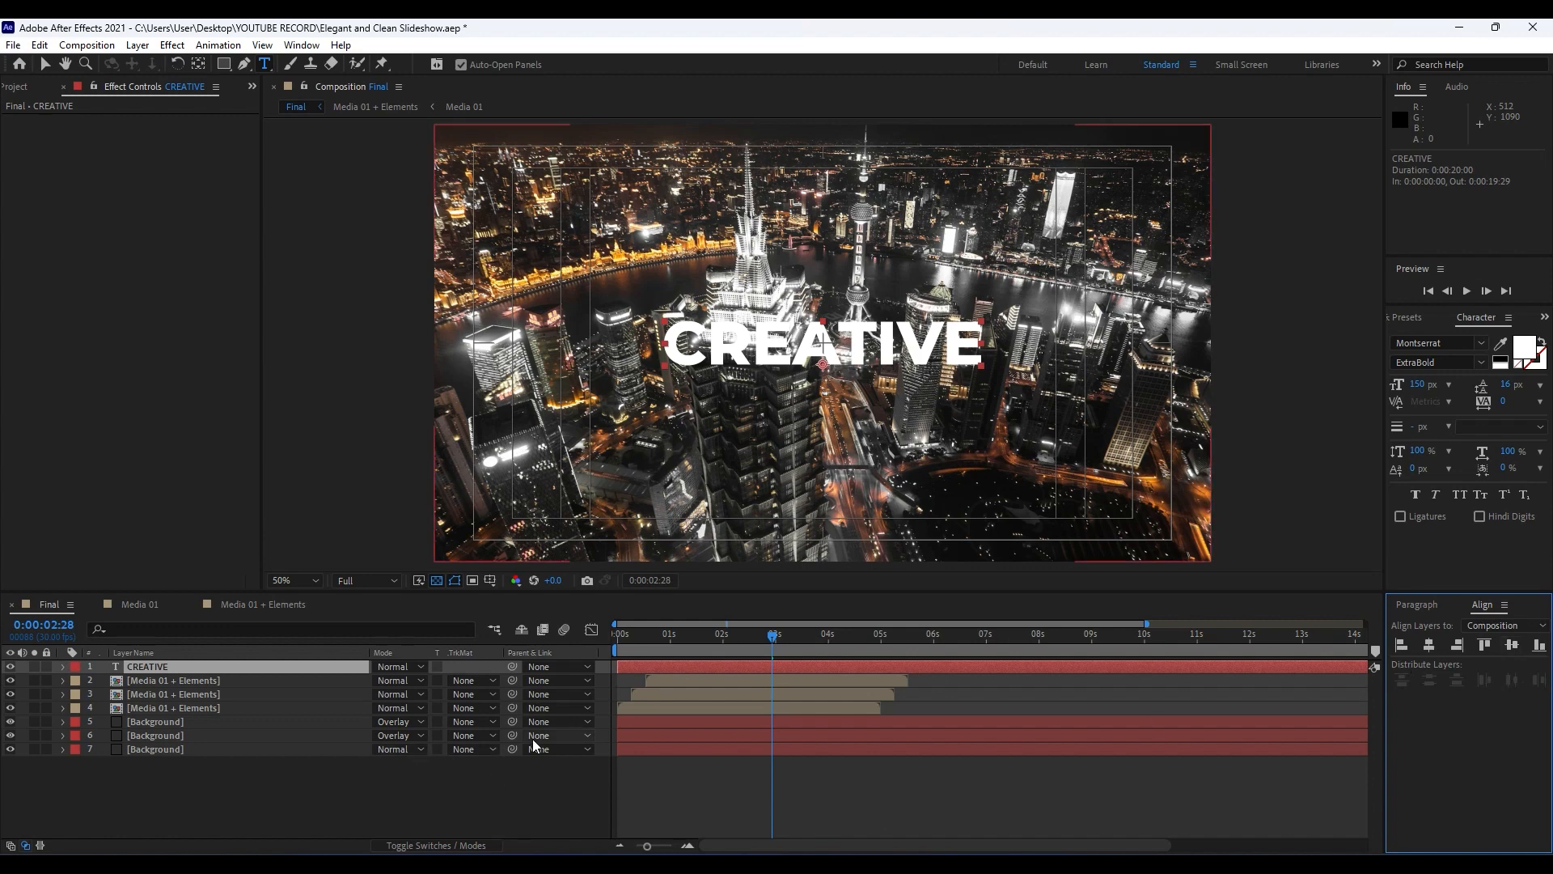
Step: Move the current time to 0:00:05:00 and add a Tracking animator to the CREATIVE text layer
drag(647, 845, 672, 848)
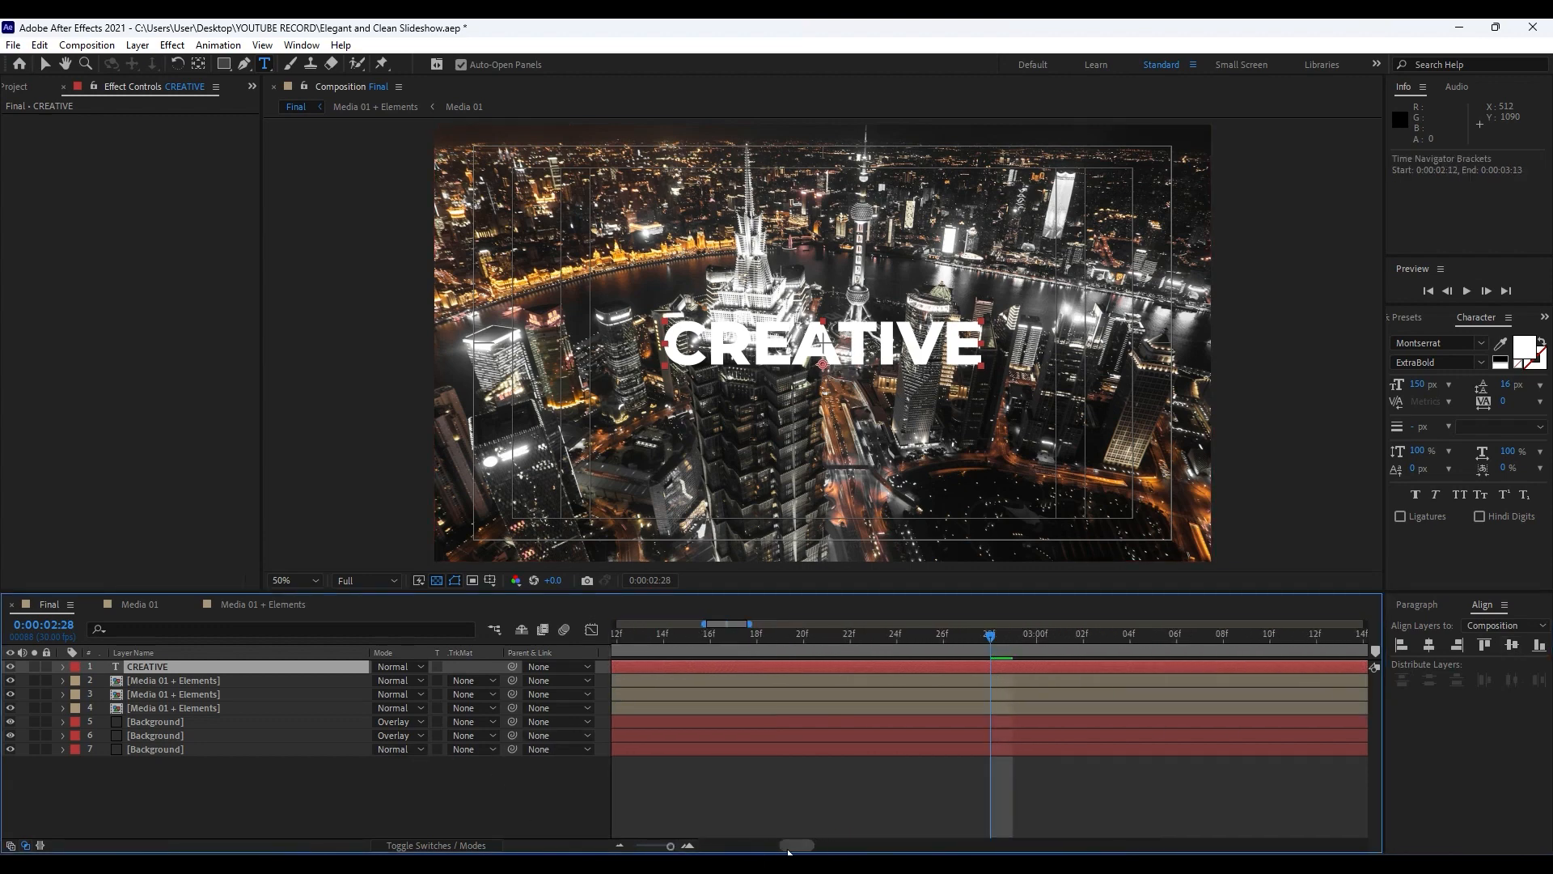
drag(790, 847, 661, 847)
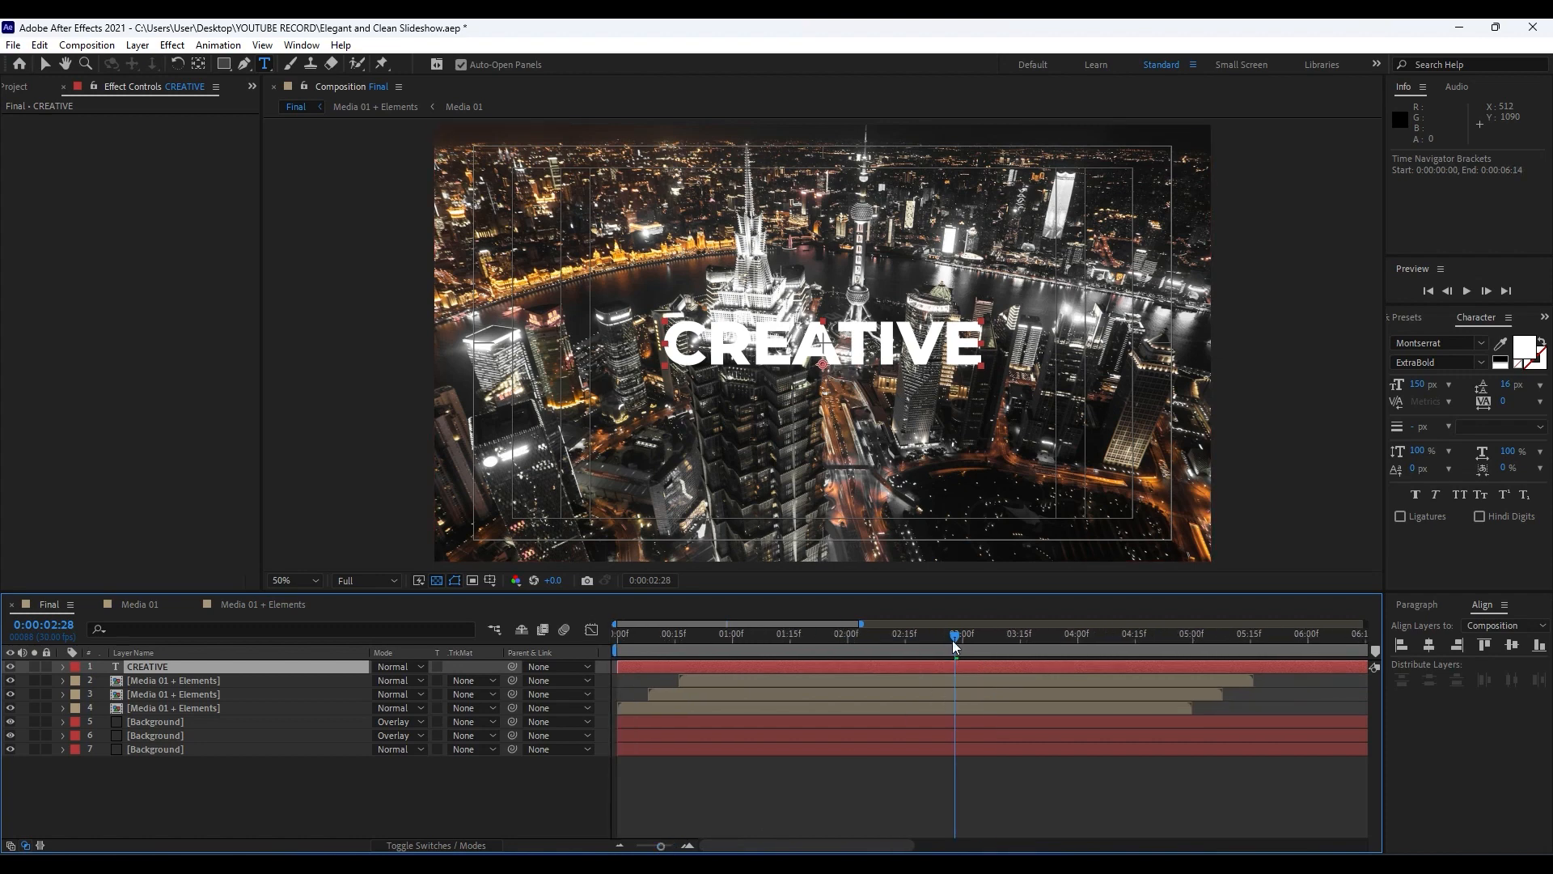
drag(955, 635, 1192, 632)
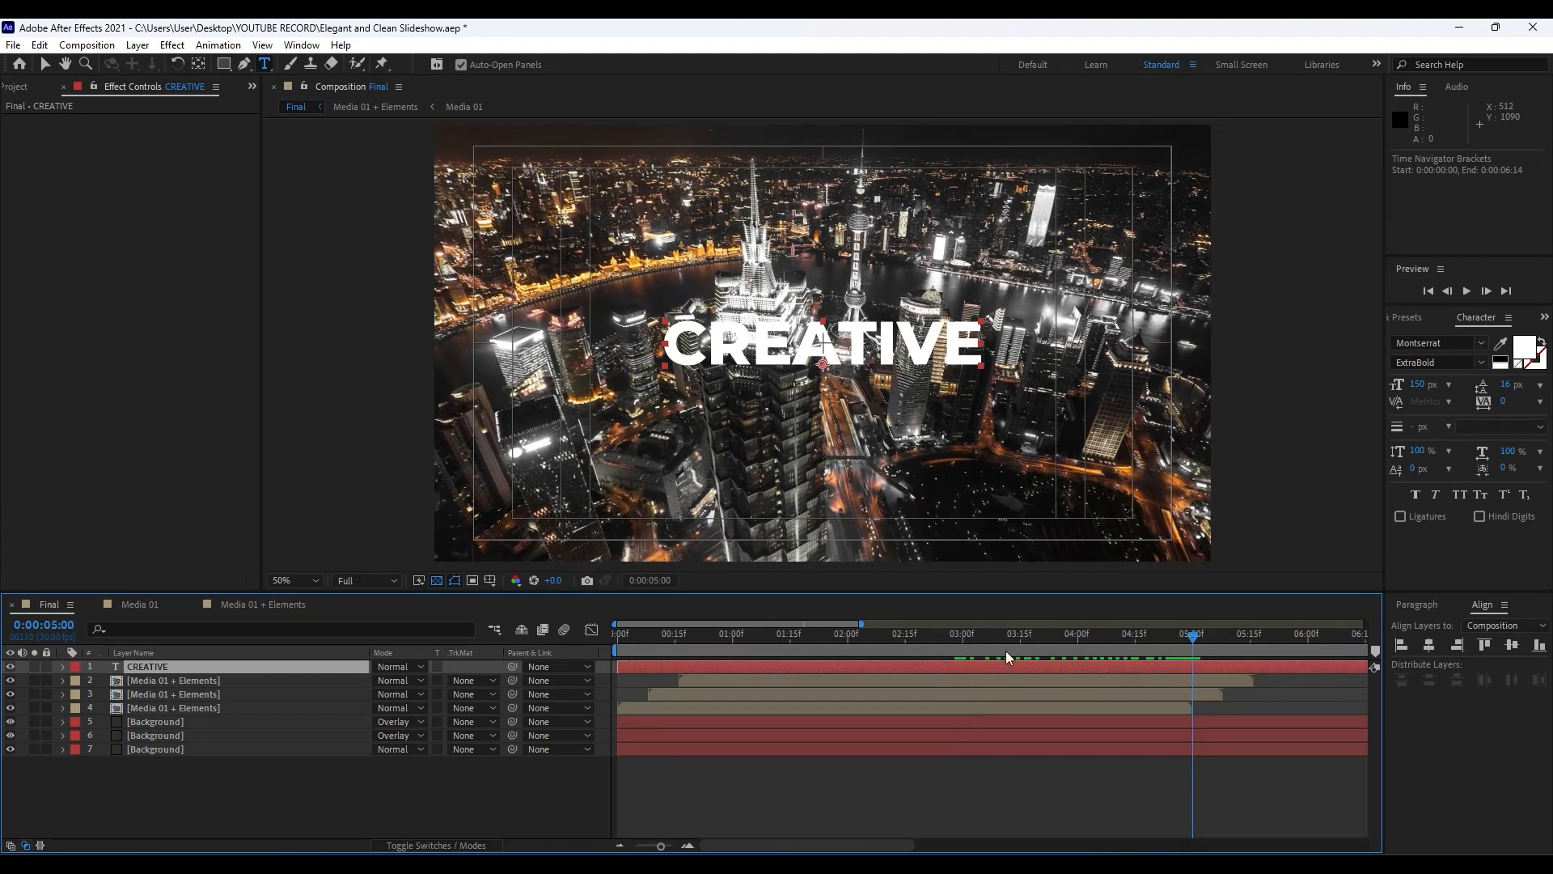
click(63, 666)
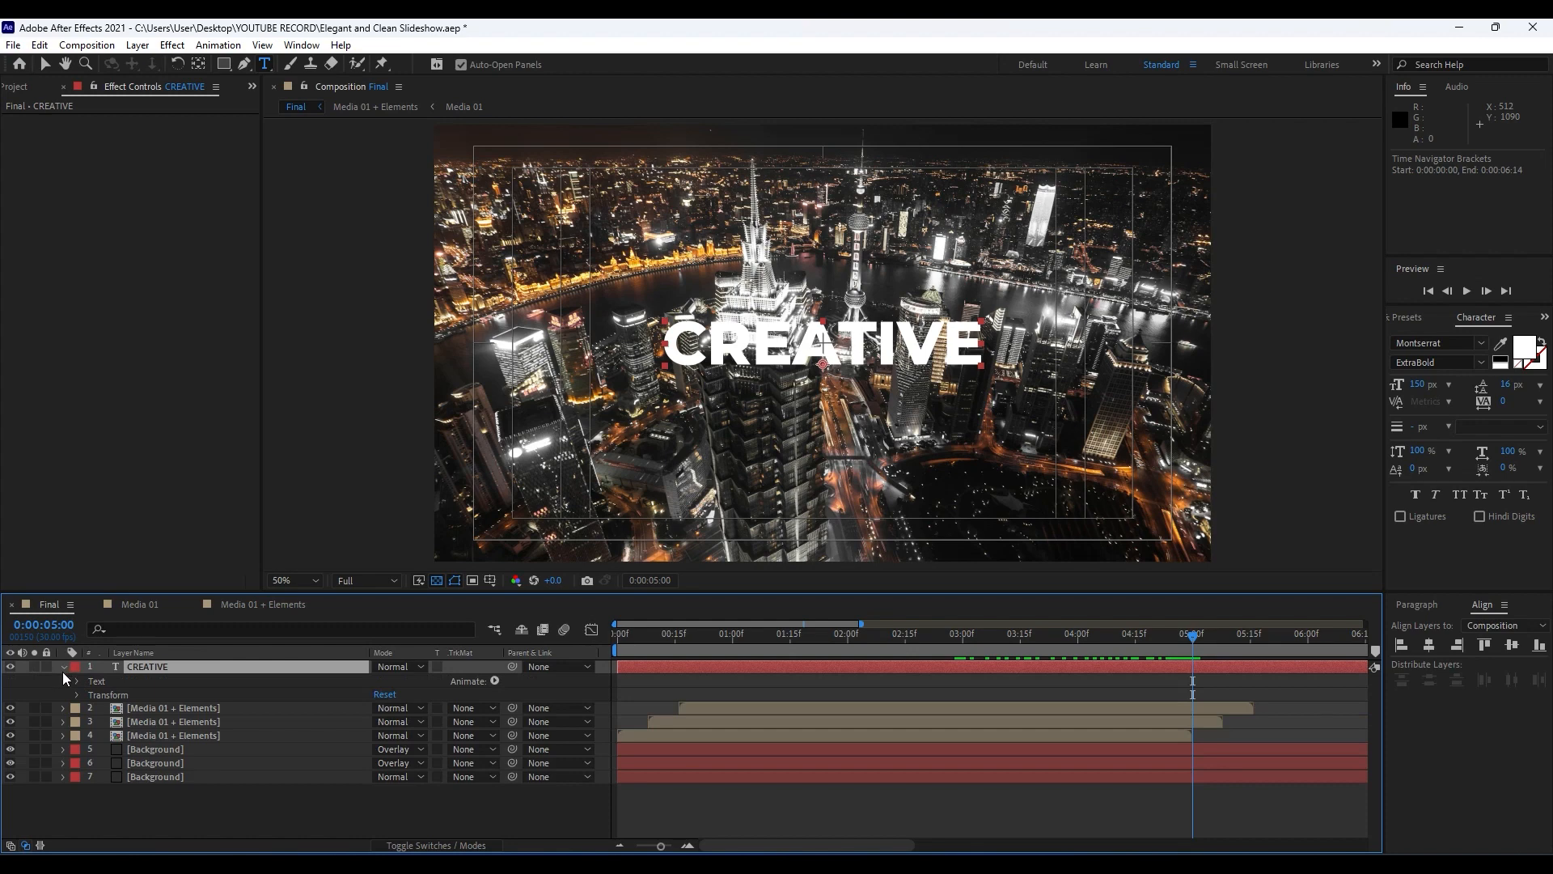
click(494, 682)
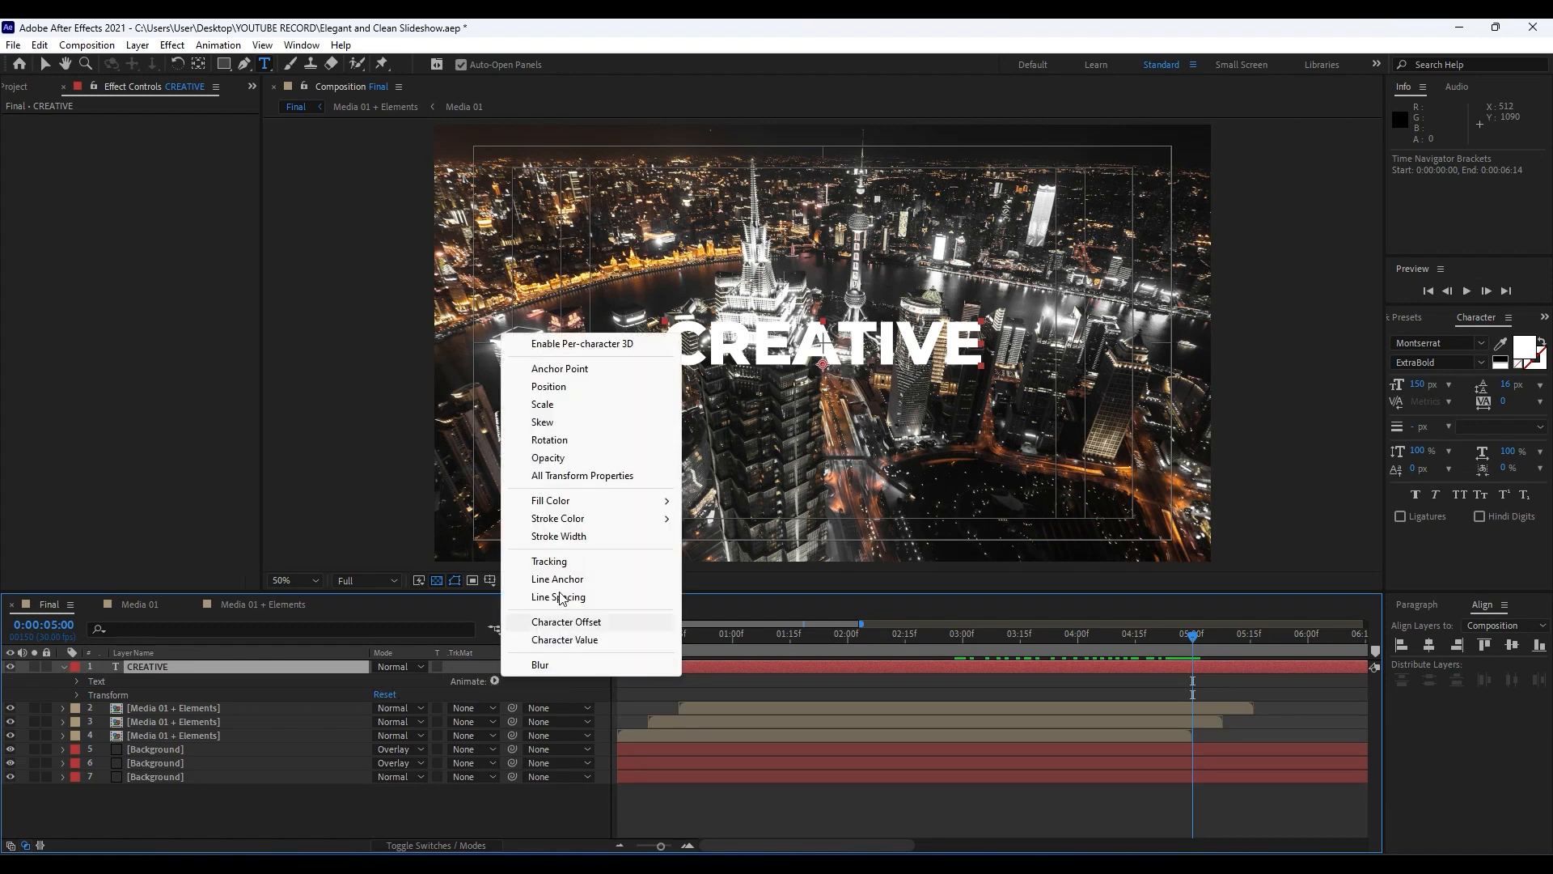
click(560, 562)
click(266, 693)
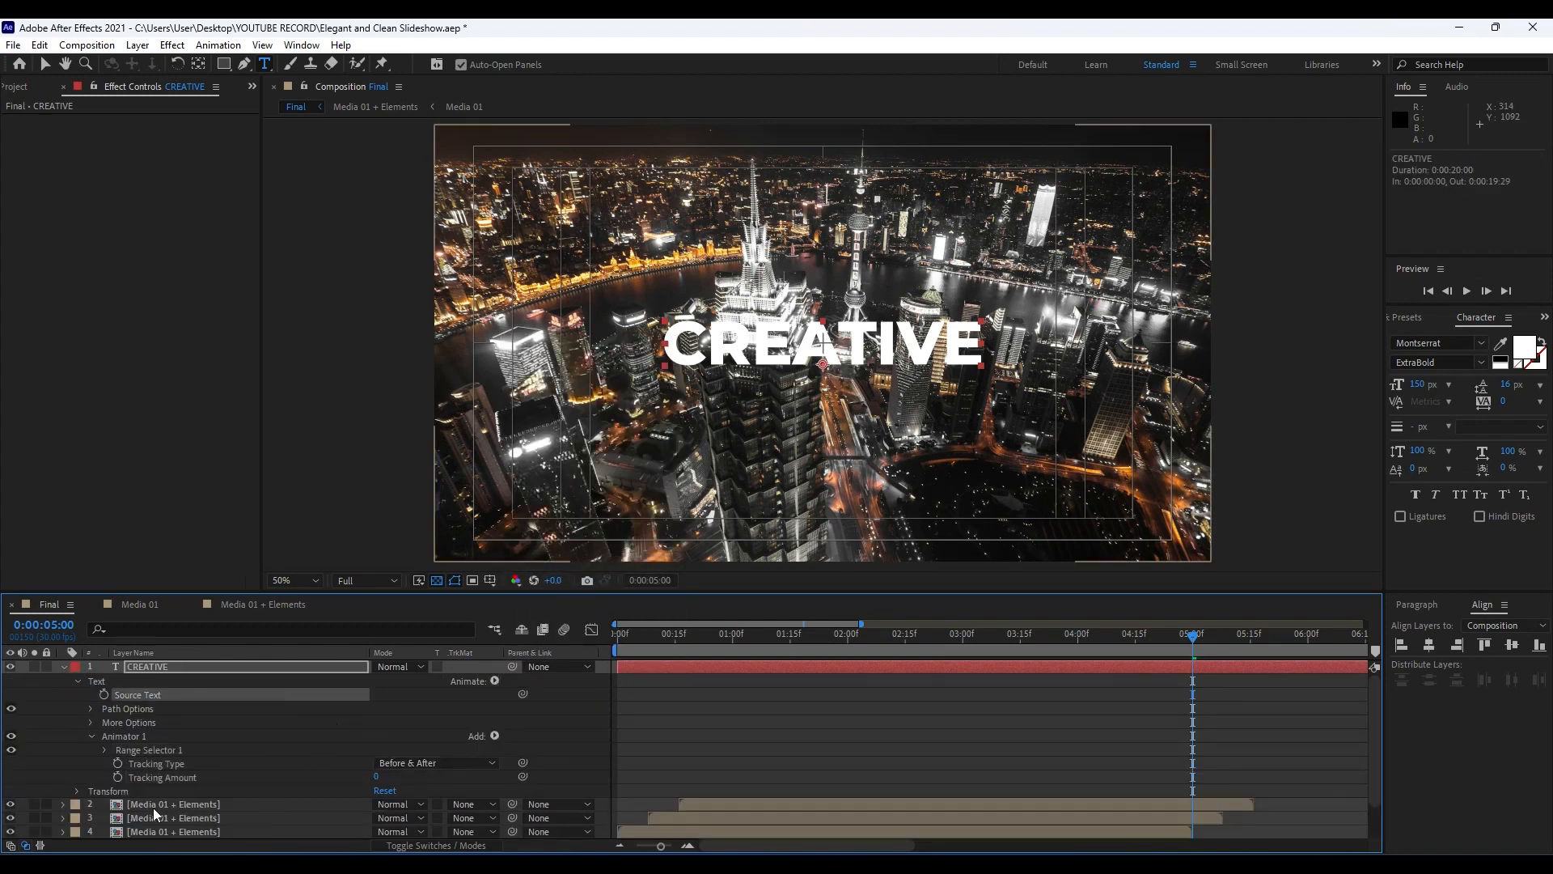
Step: Keyframe the CREATIVE text's Tracking Amount at 25 at 0:00:05:00
click(117, 777)
click(377, 776)
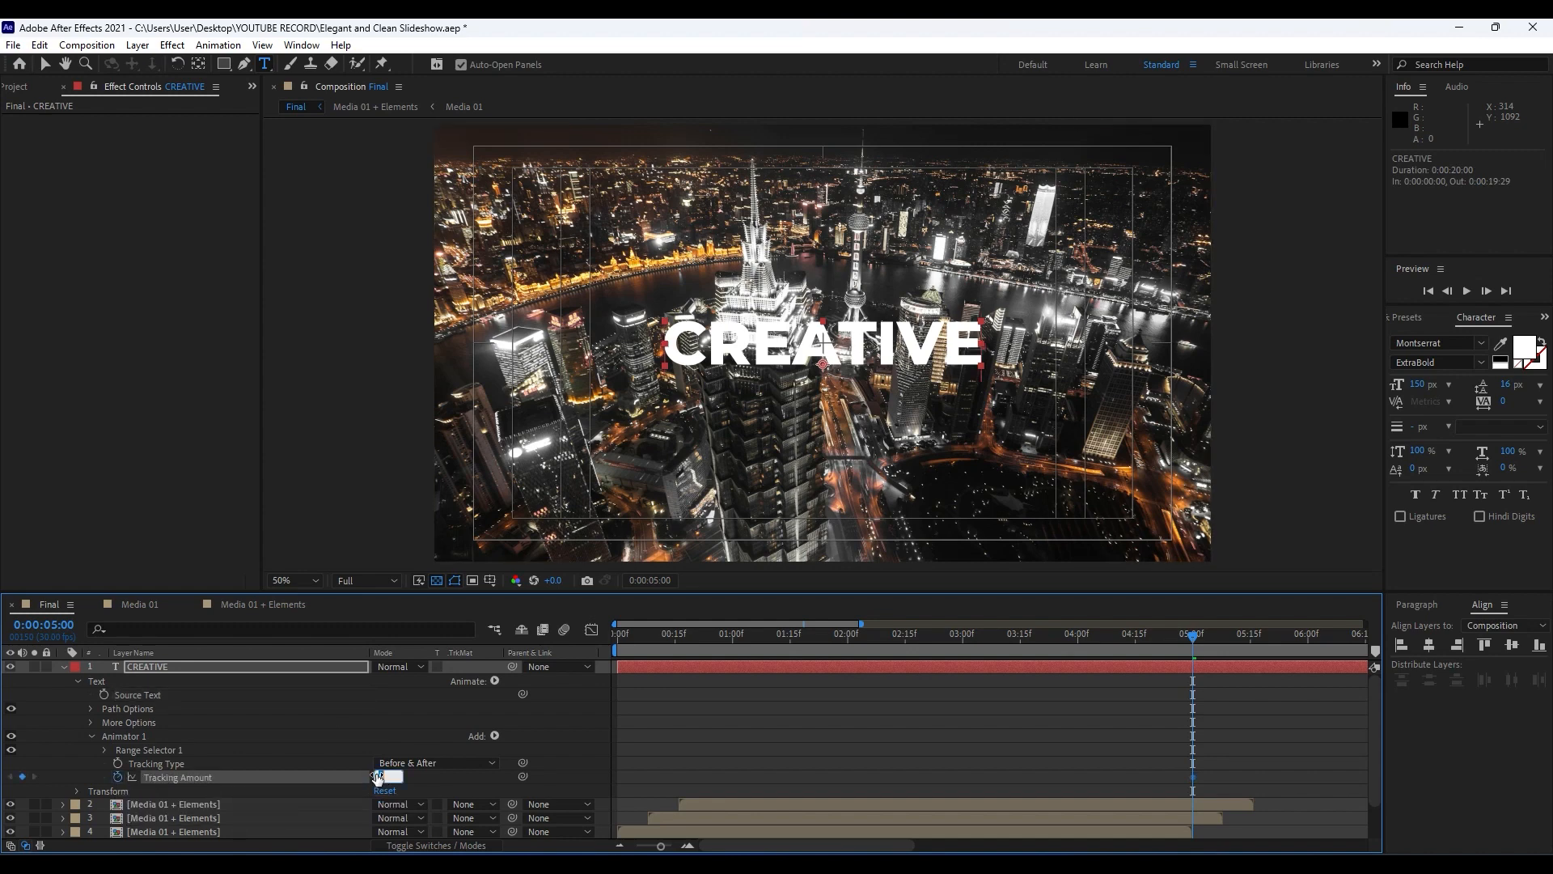
click(310, 738)
Step: Keyframe the CREATIVE text's Tracking Amount at 0 at 0:00:00:00 and preview the letter spacing animation
key(Home)
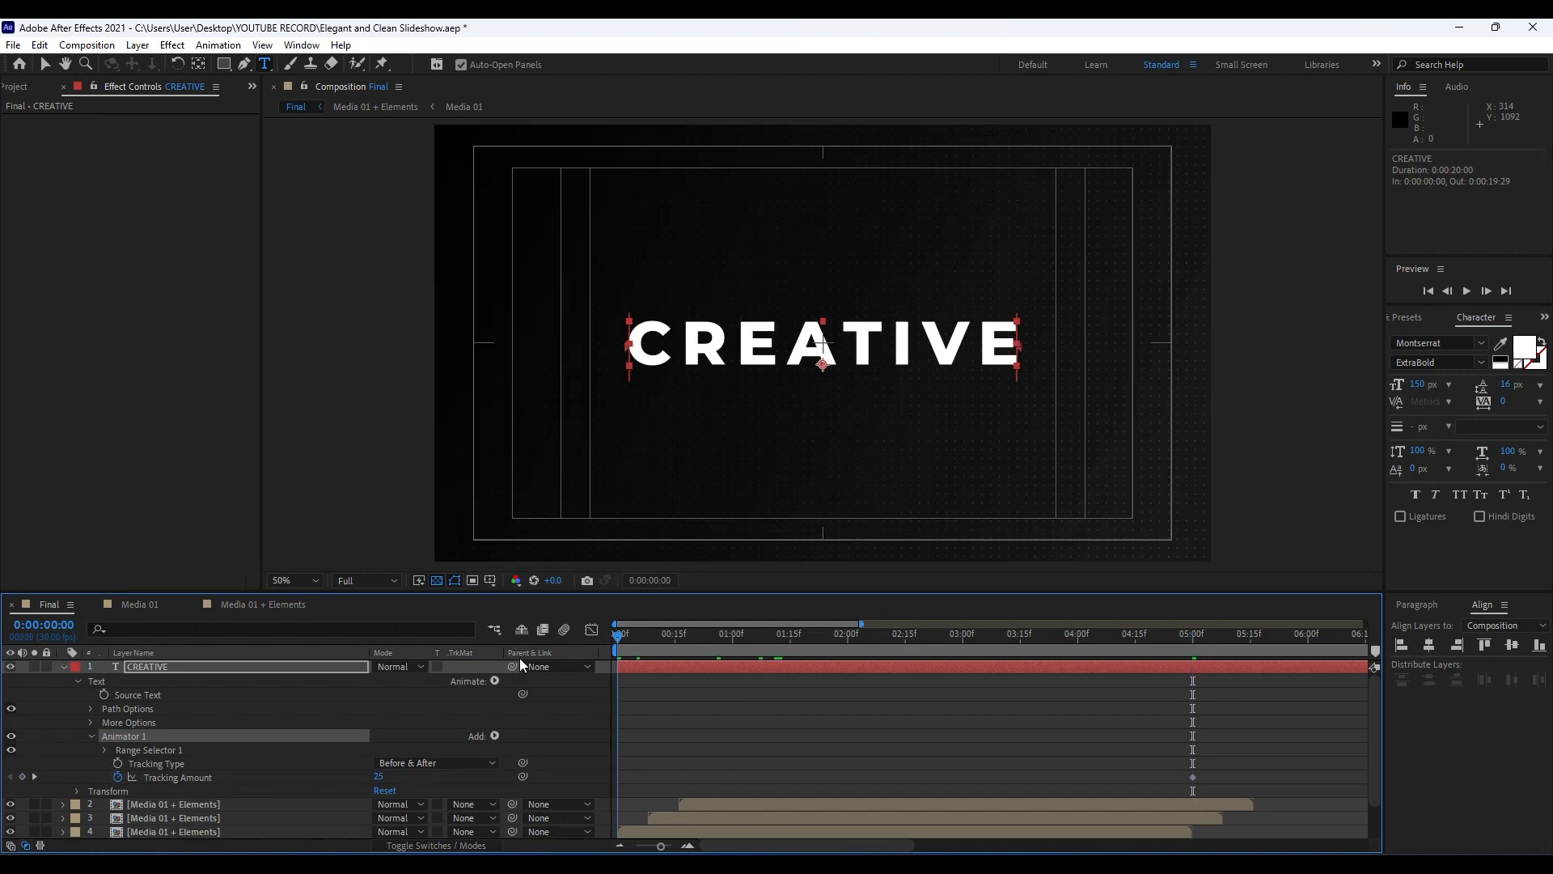
click(392, 773)
text(0)
click(335, 708)
key(space)
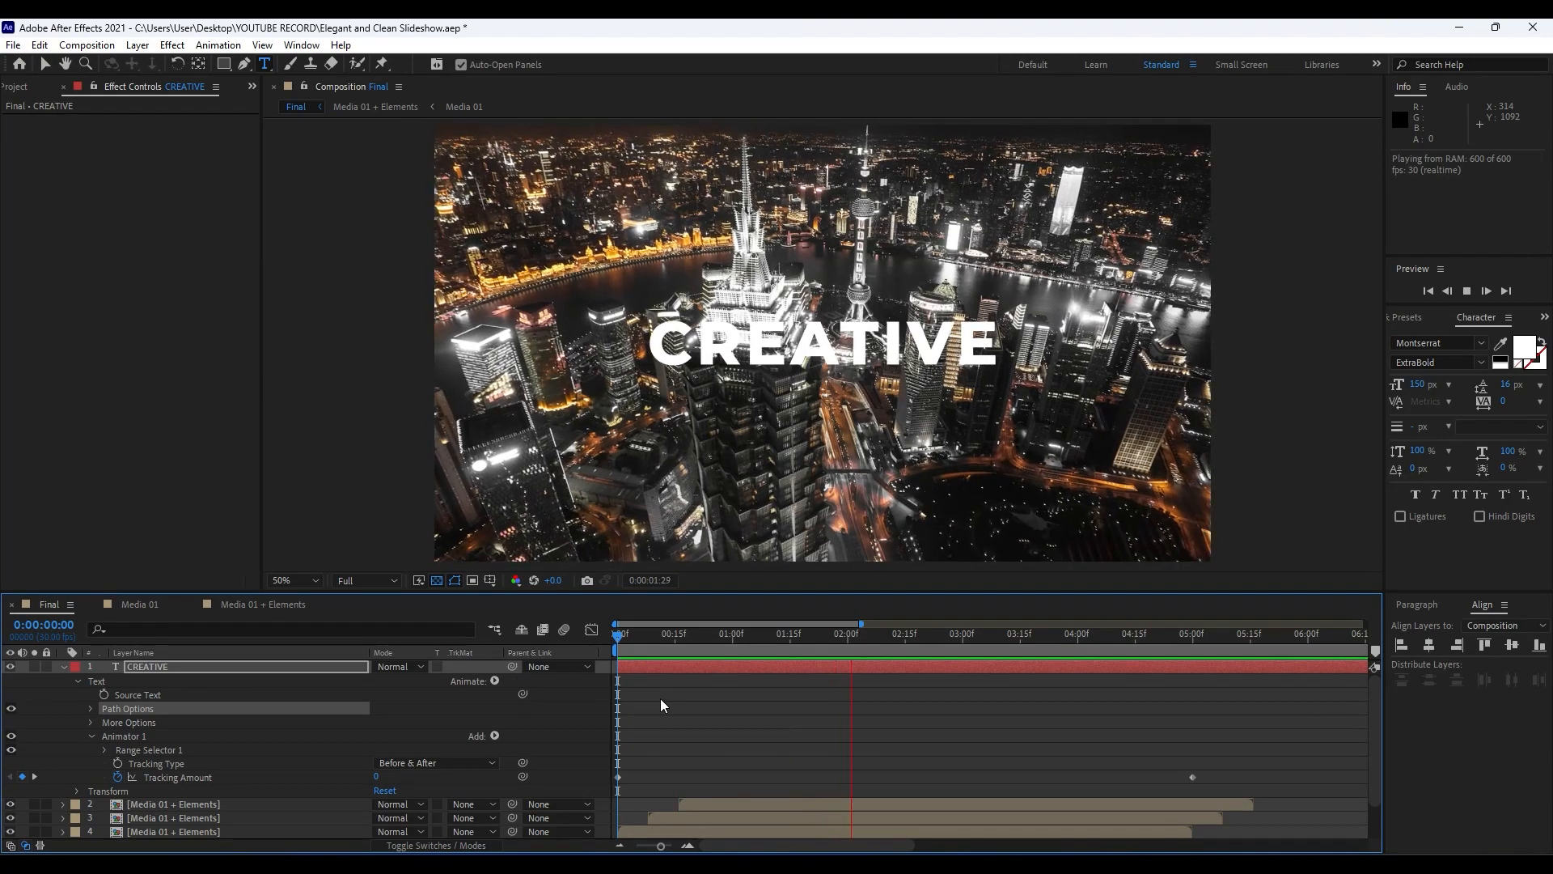
key(space)
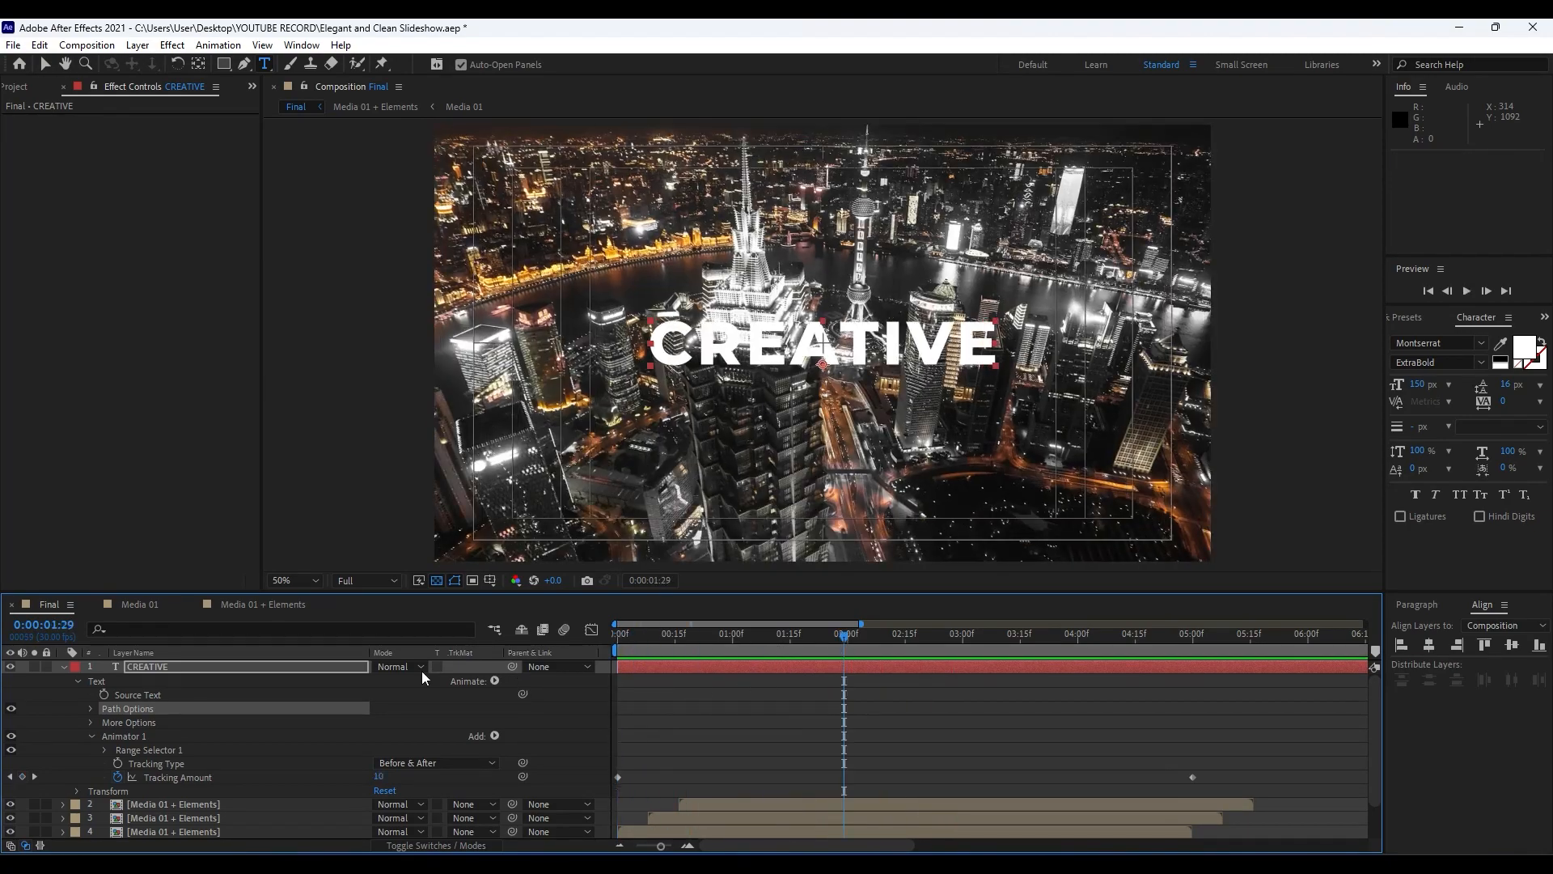
Step: Duplicate the uppermost Media 01 + Elements layer and place the copy above the CREATIVE layer
click(63, 668)
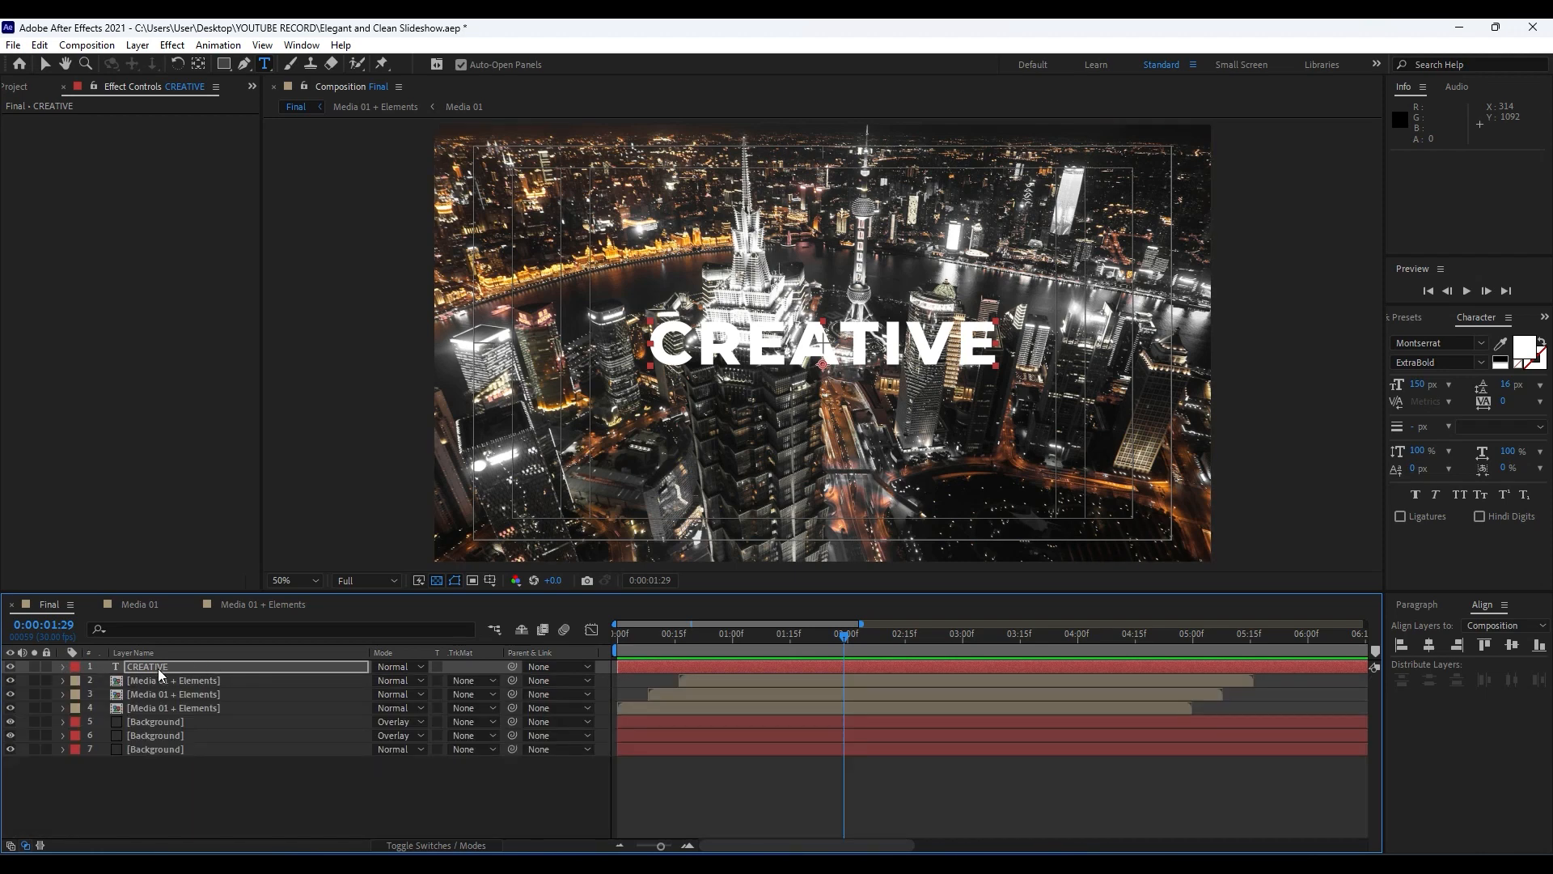
click(180, 682)
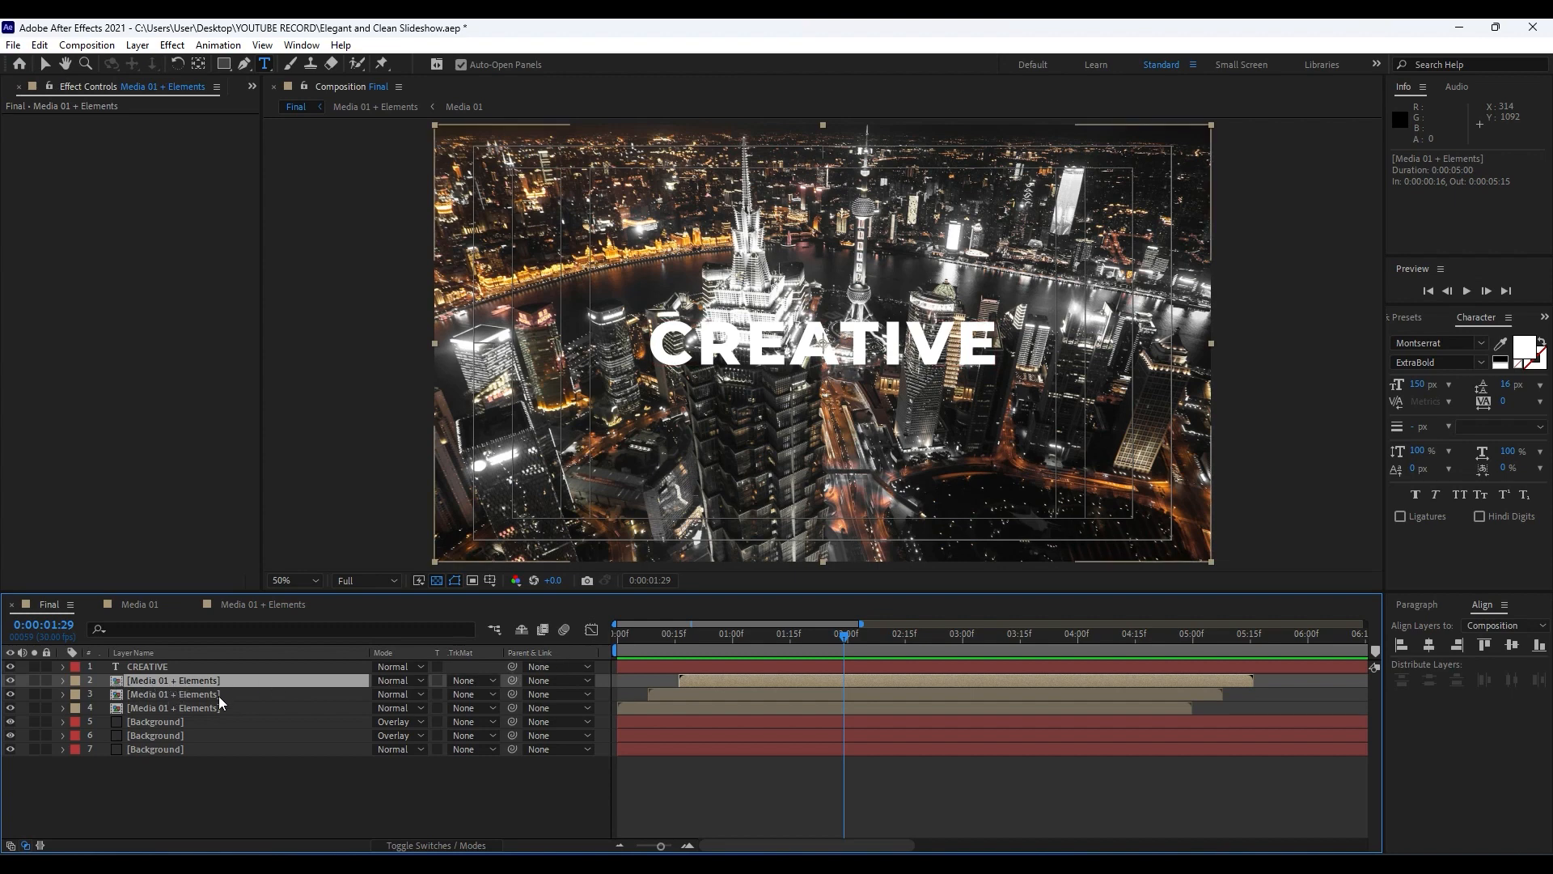
key(ctrl+d)
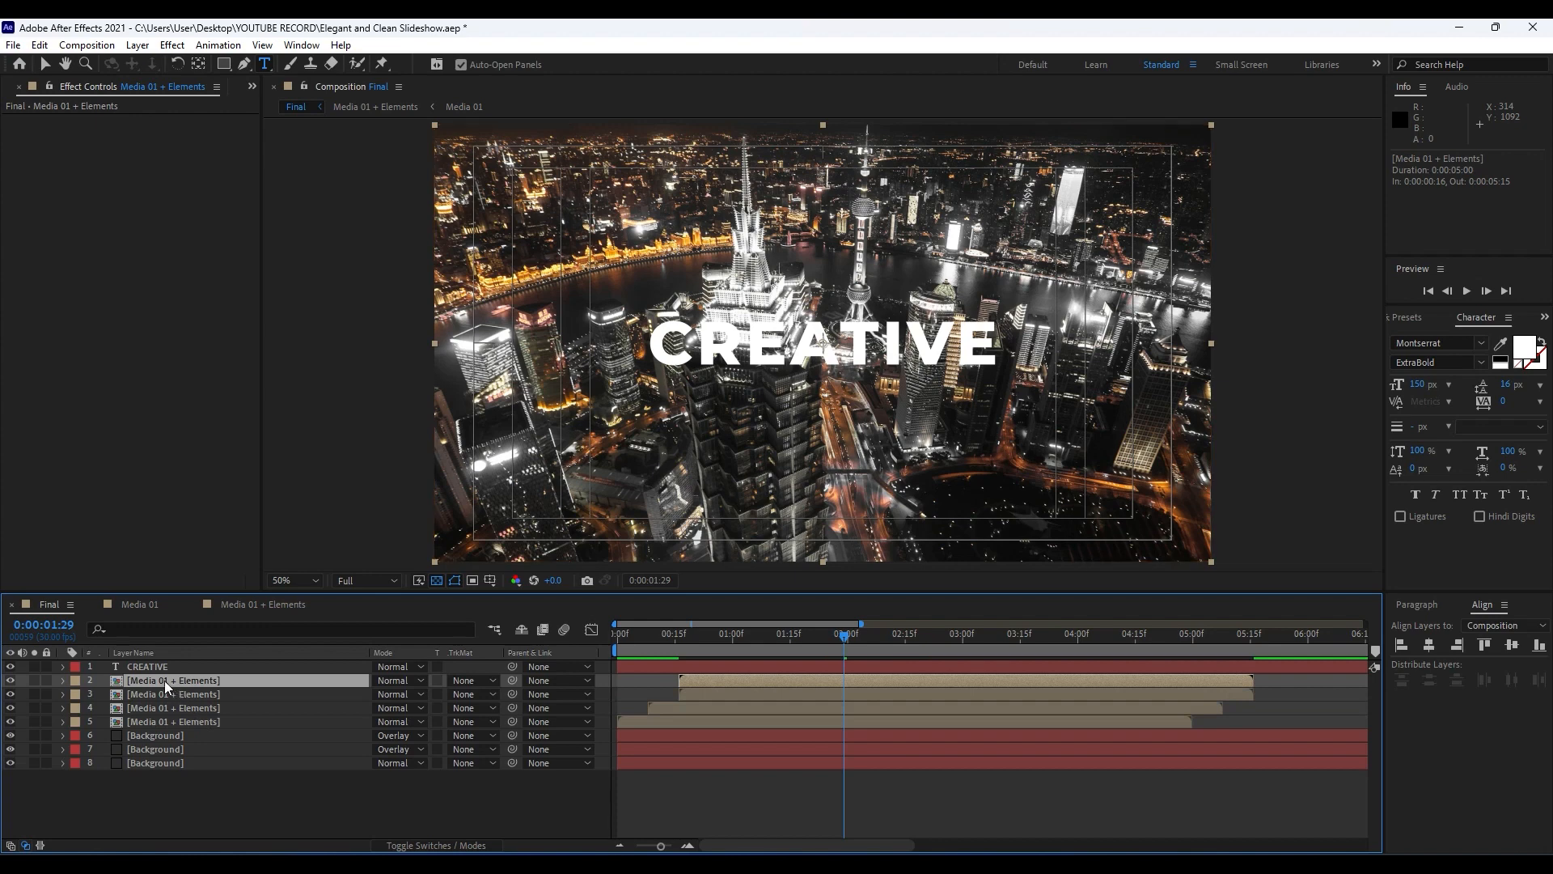
drag(163, 682, 186, 673)
click(186, 670)
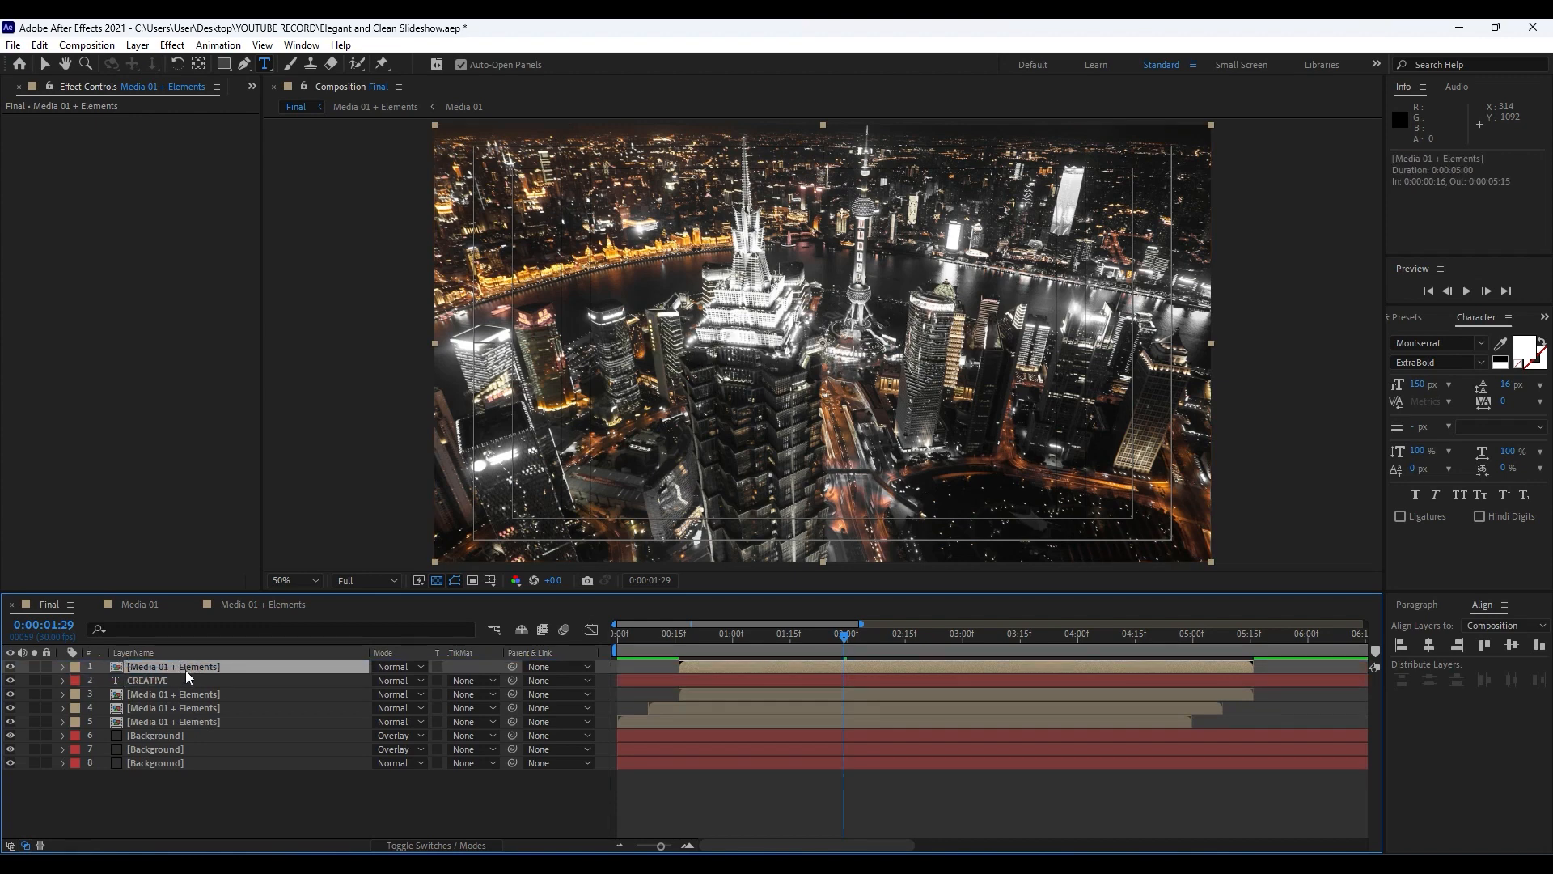
Step: Rename the Media 01 + Elements copy above the CREATIVE text as Matte Text
key(Return)
text(Matte)
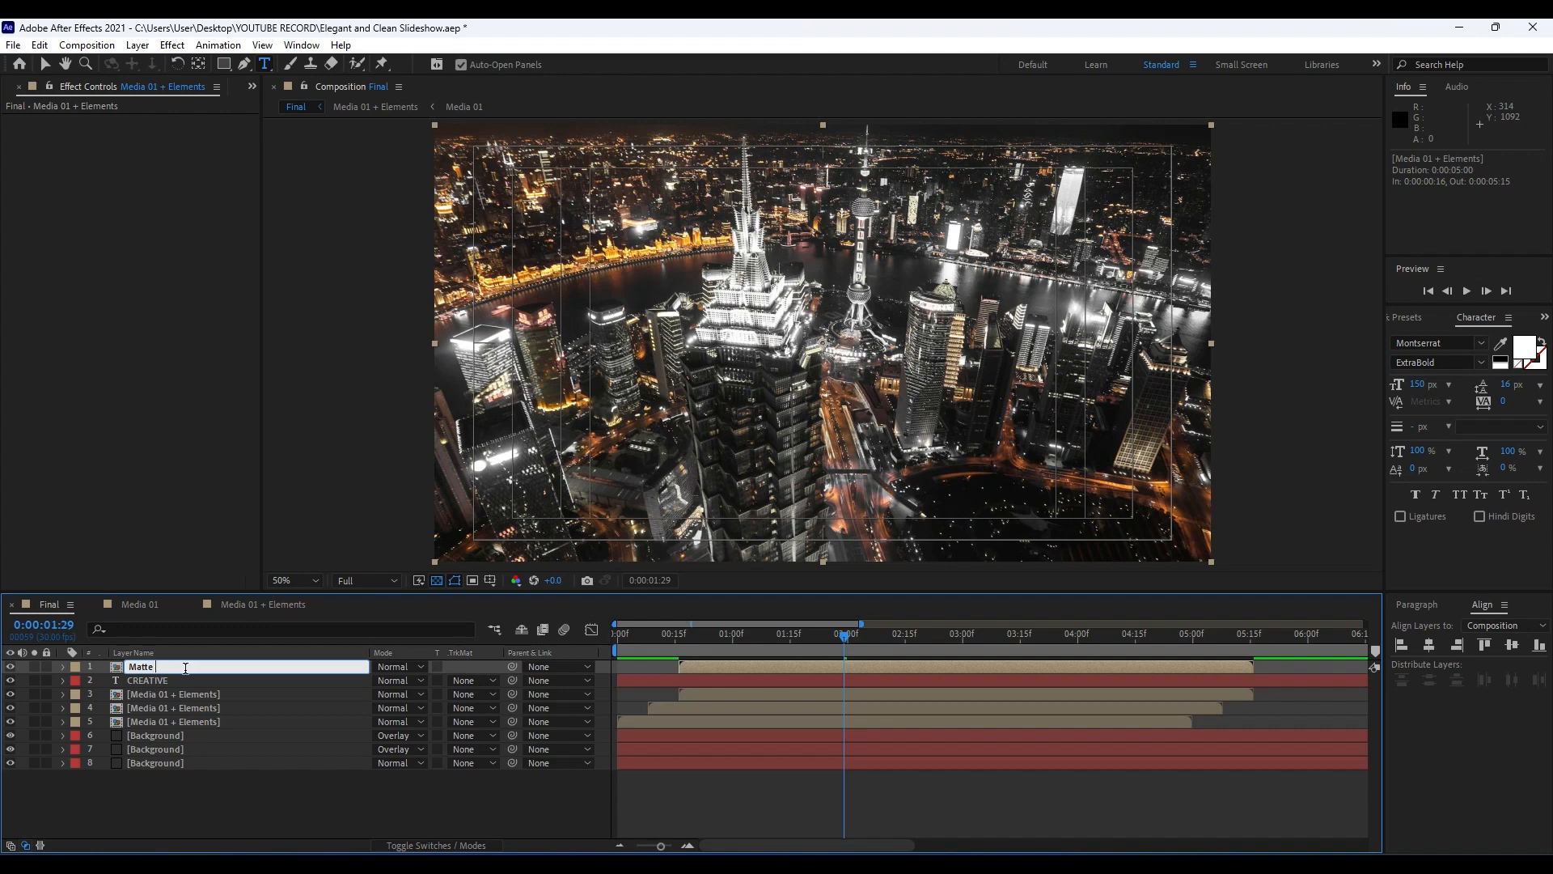
text( Text)
click(337, 777)
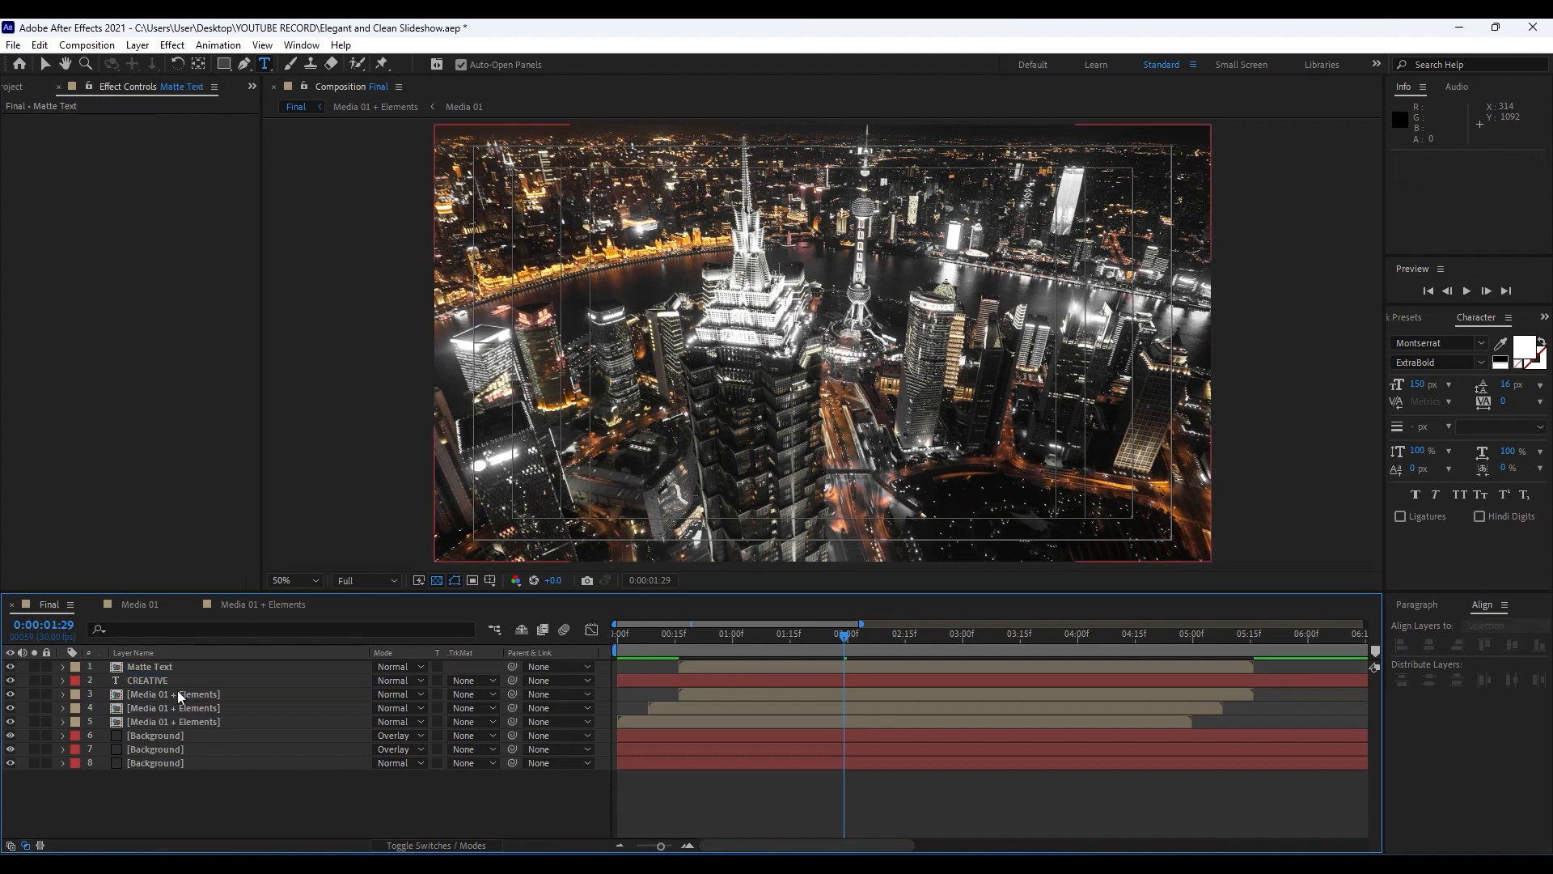
Step: Set the CREATIVE layer's track matte to Alpha Matte "Matte Text"
click(380, 681)
click(484, 683)
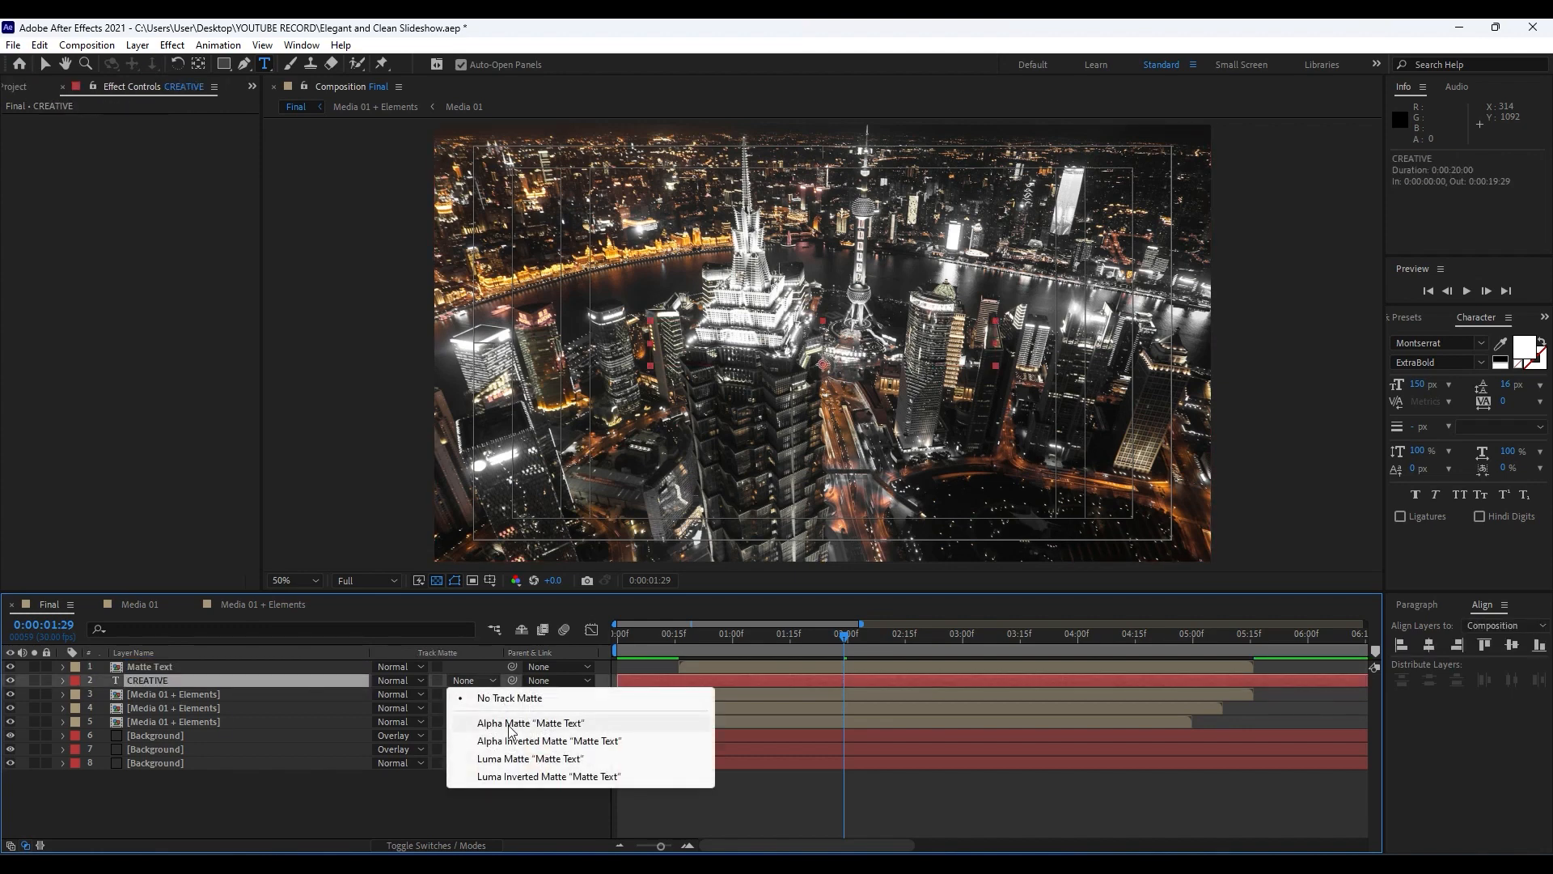
click(510, 726)
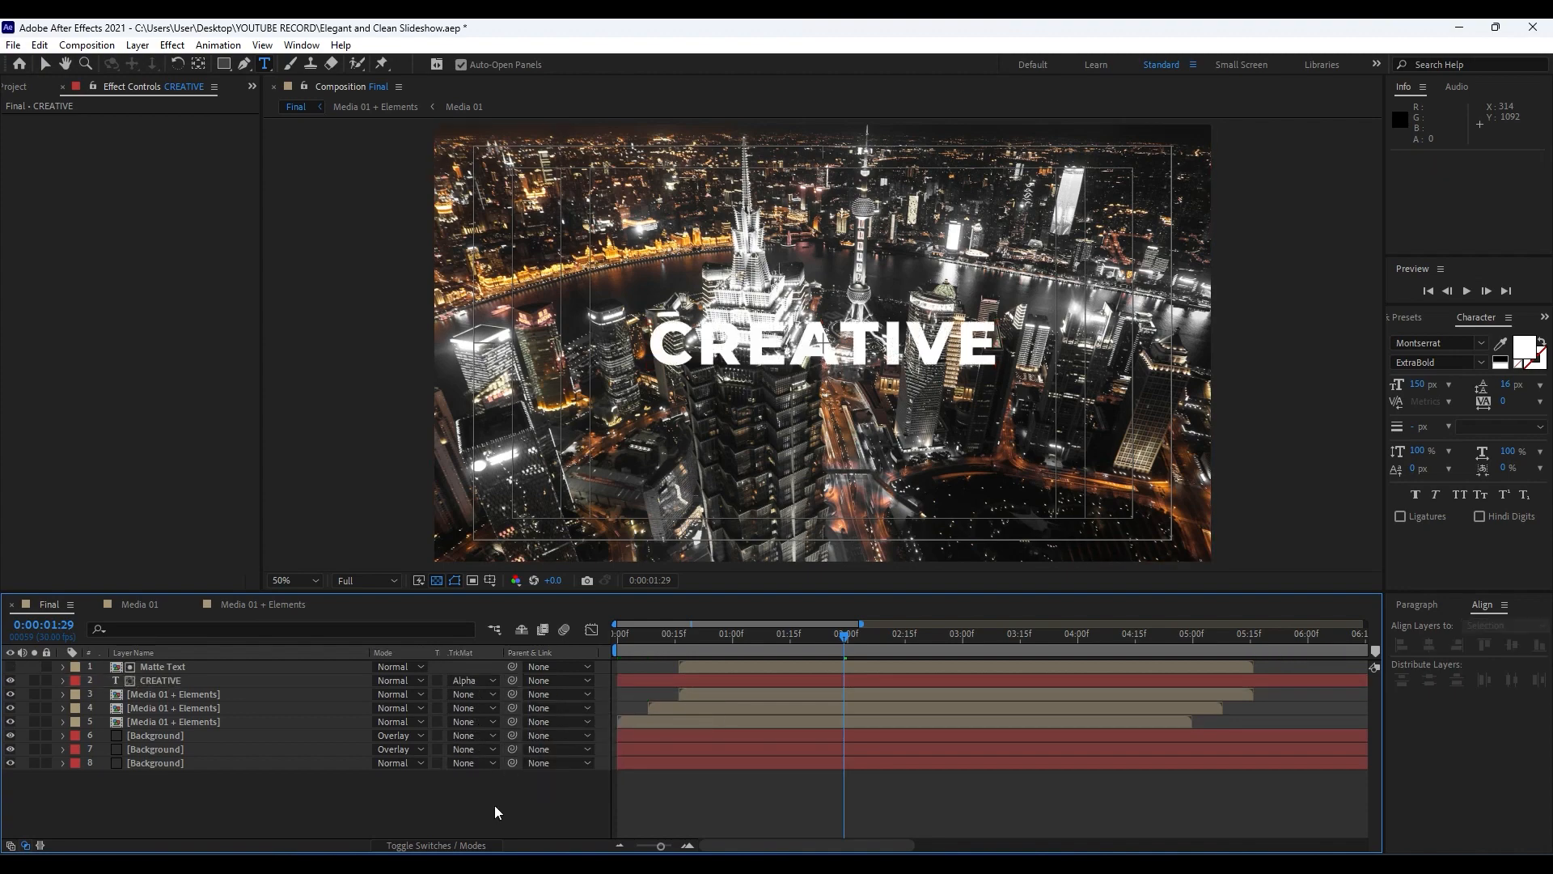
Step: Play and scrub through the Final composition to check how the matted CREATIVE title is revealed with the media
key(space)
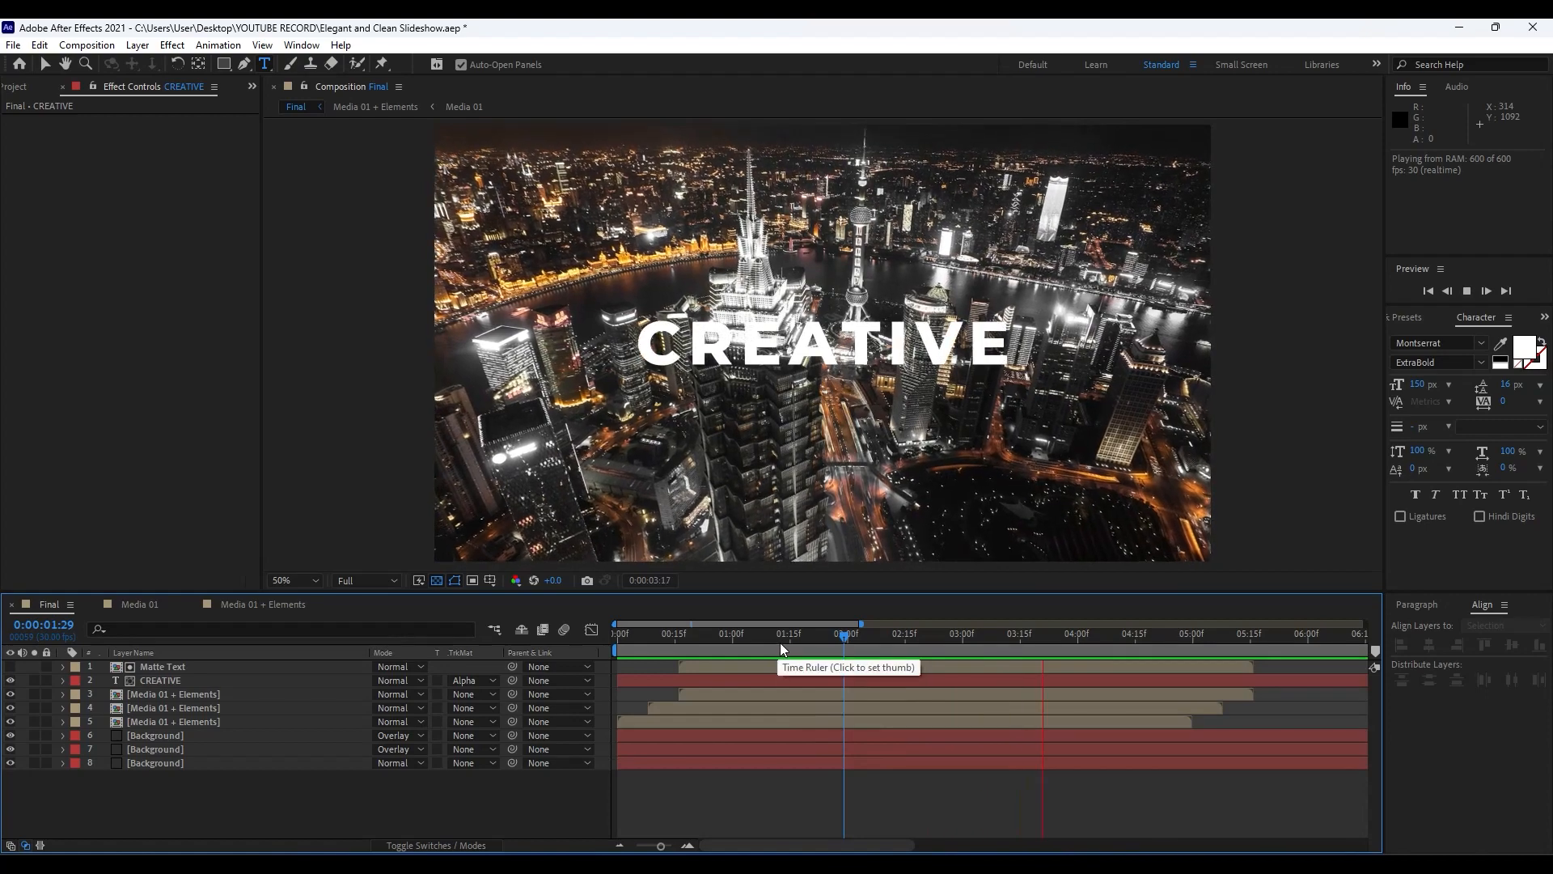
click(688, 642)
drag(687, 642, 974, 634)
key(v)
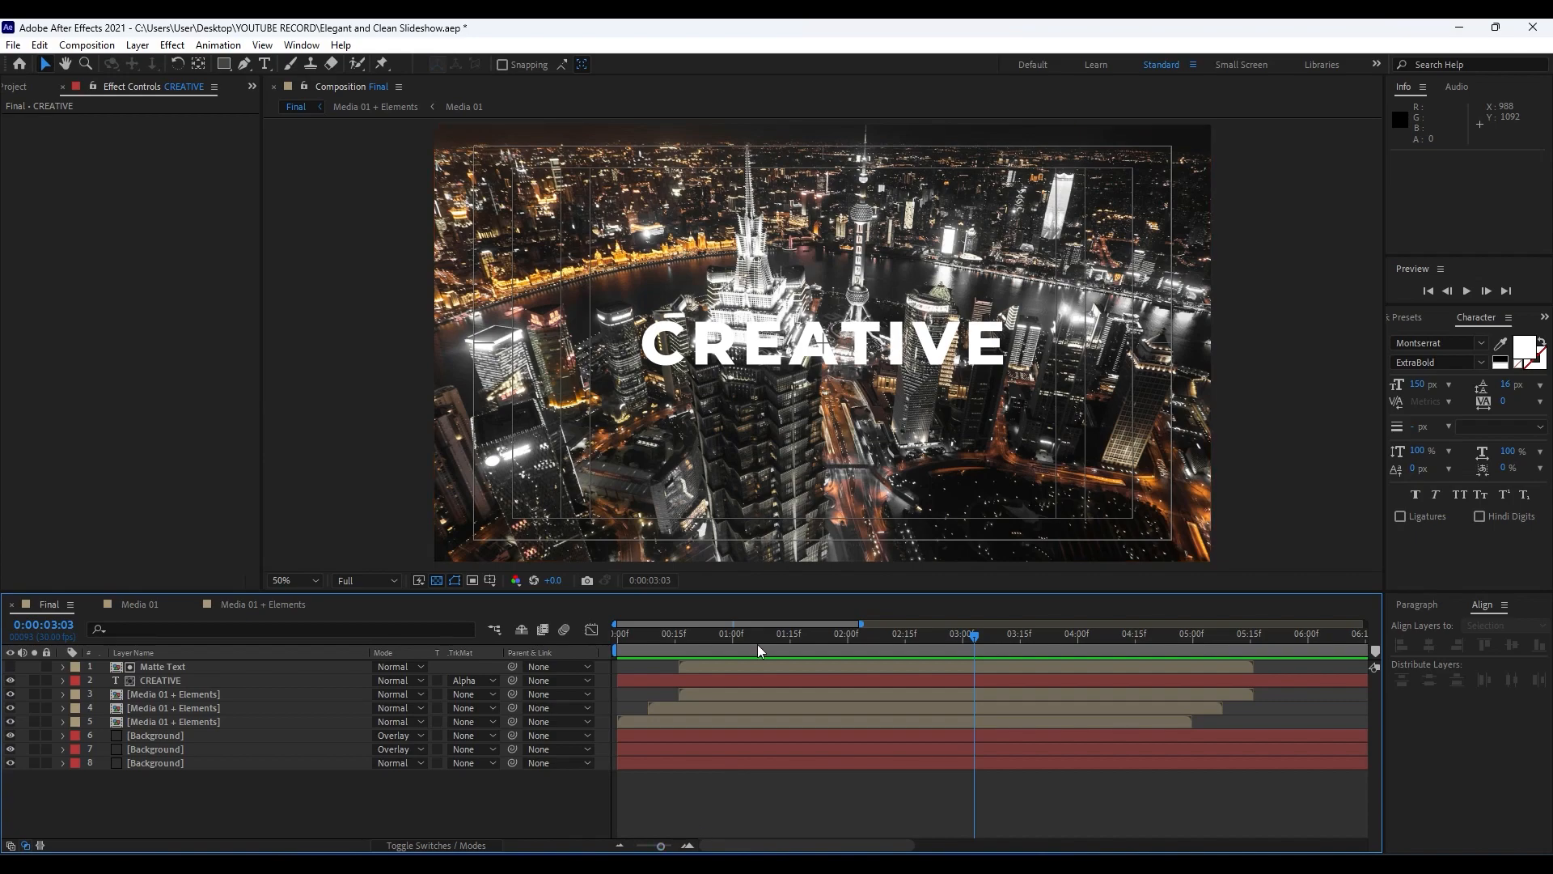
drag(710, 648, 949, 647)
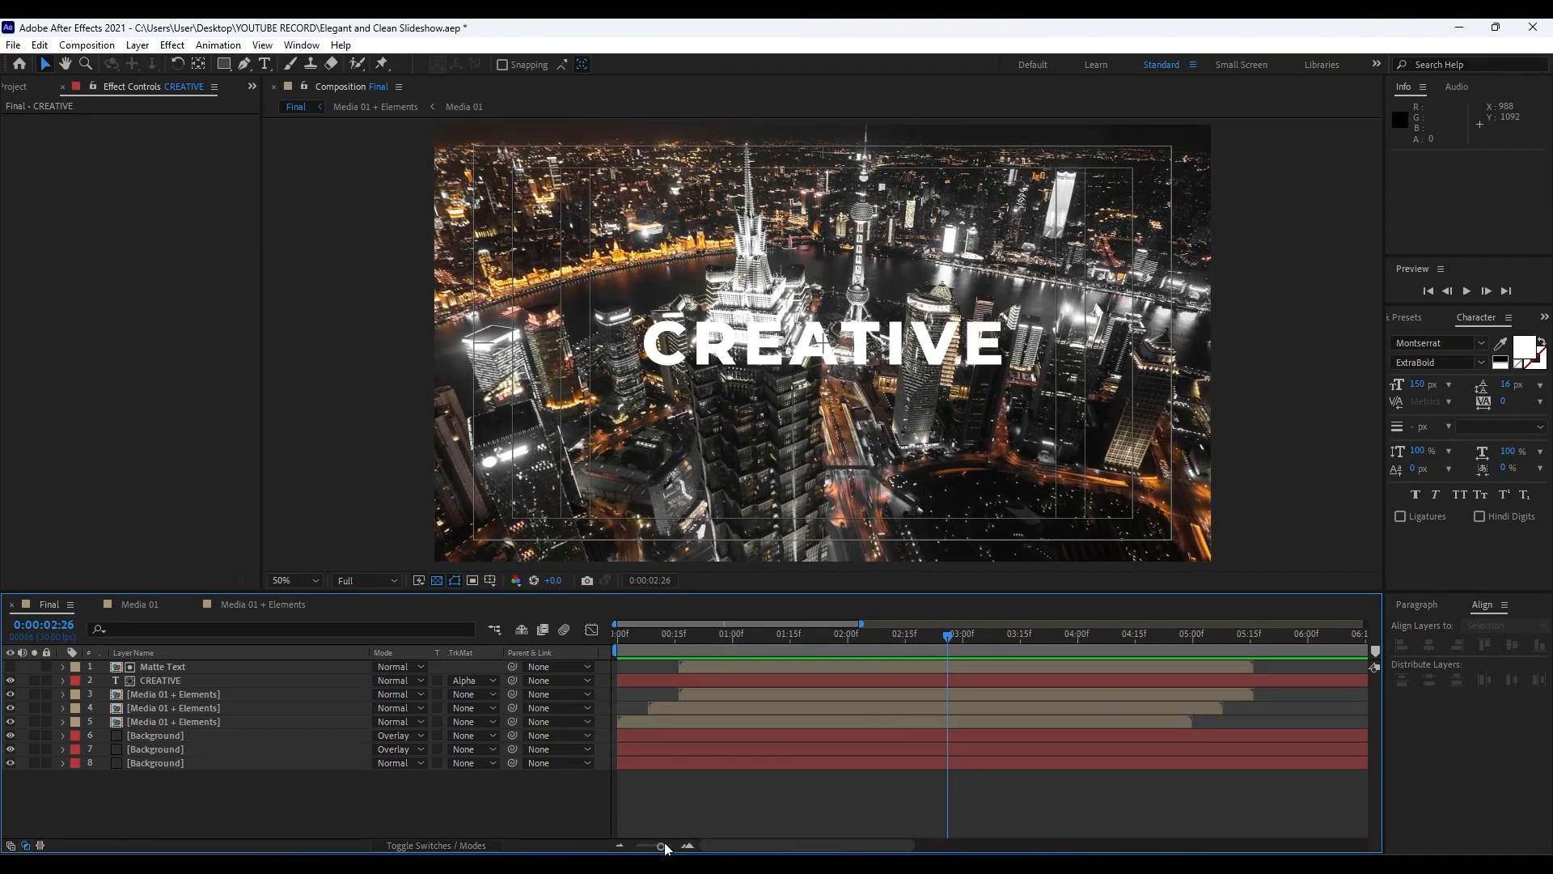
drag(660, 845, 656, 845)
drag(717, 645, 851, 643)
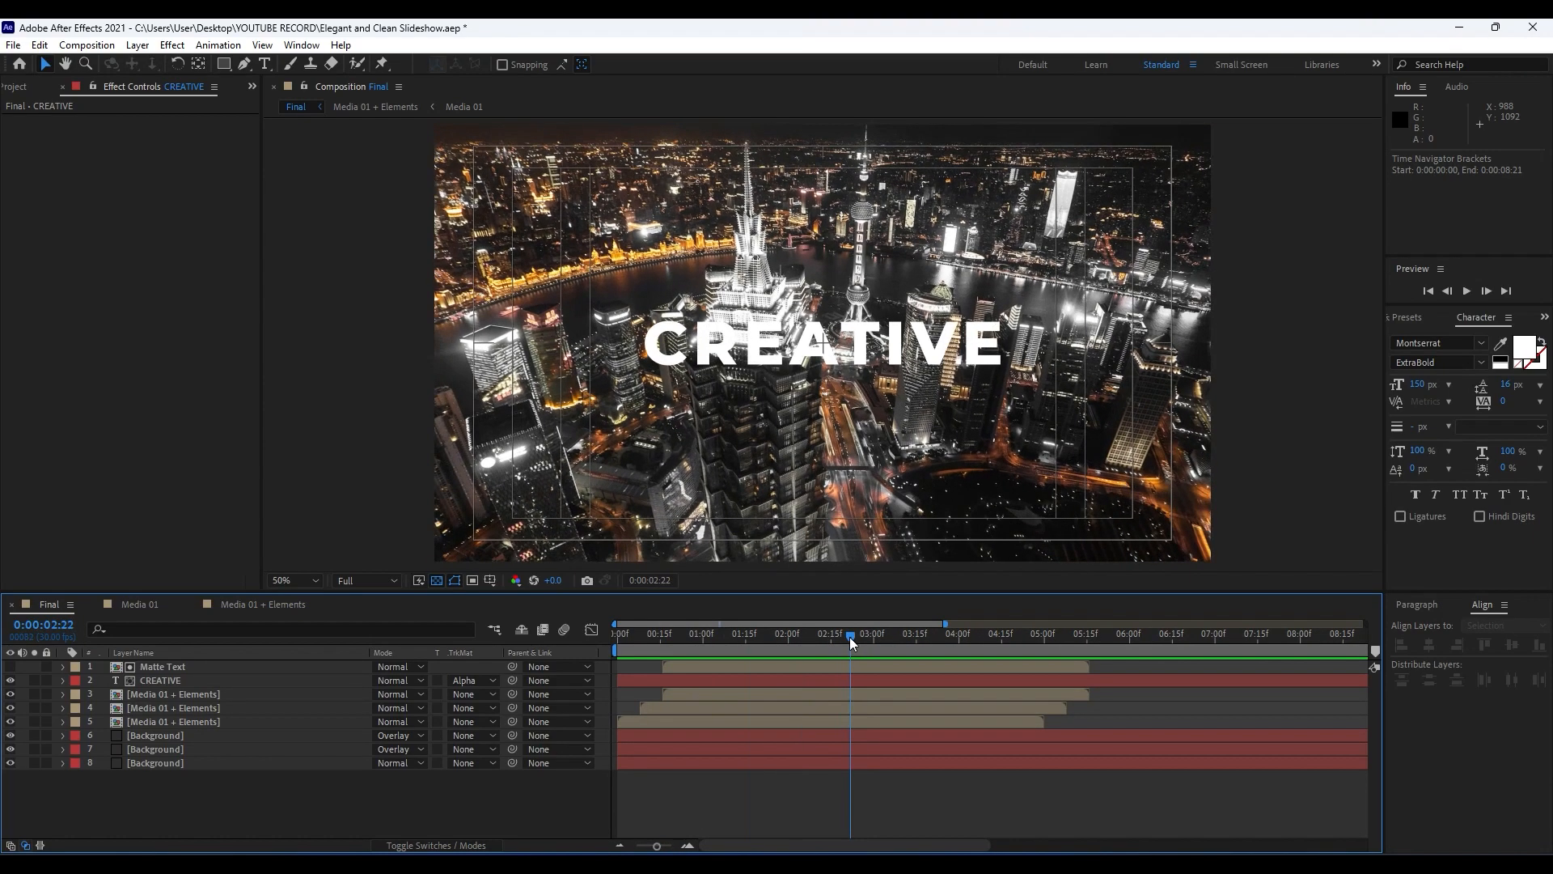
key(space)
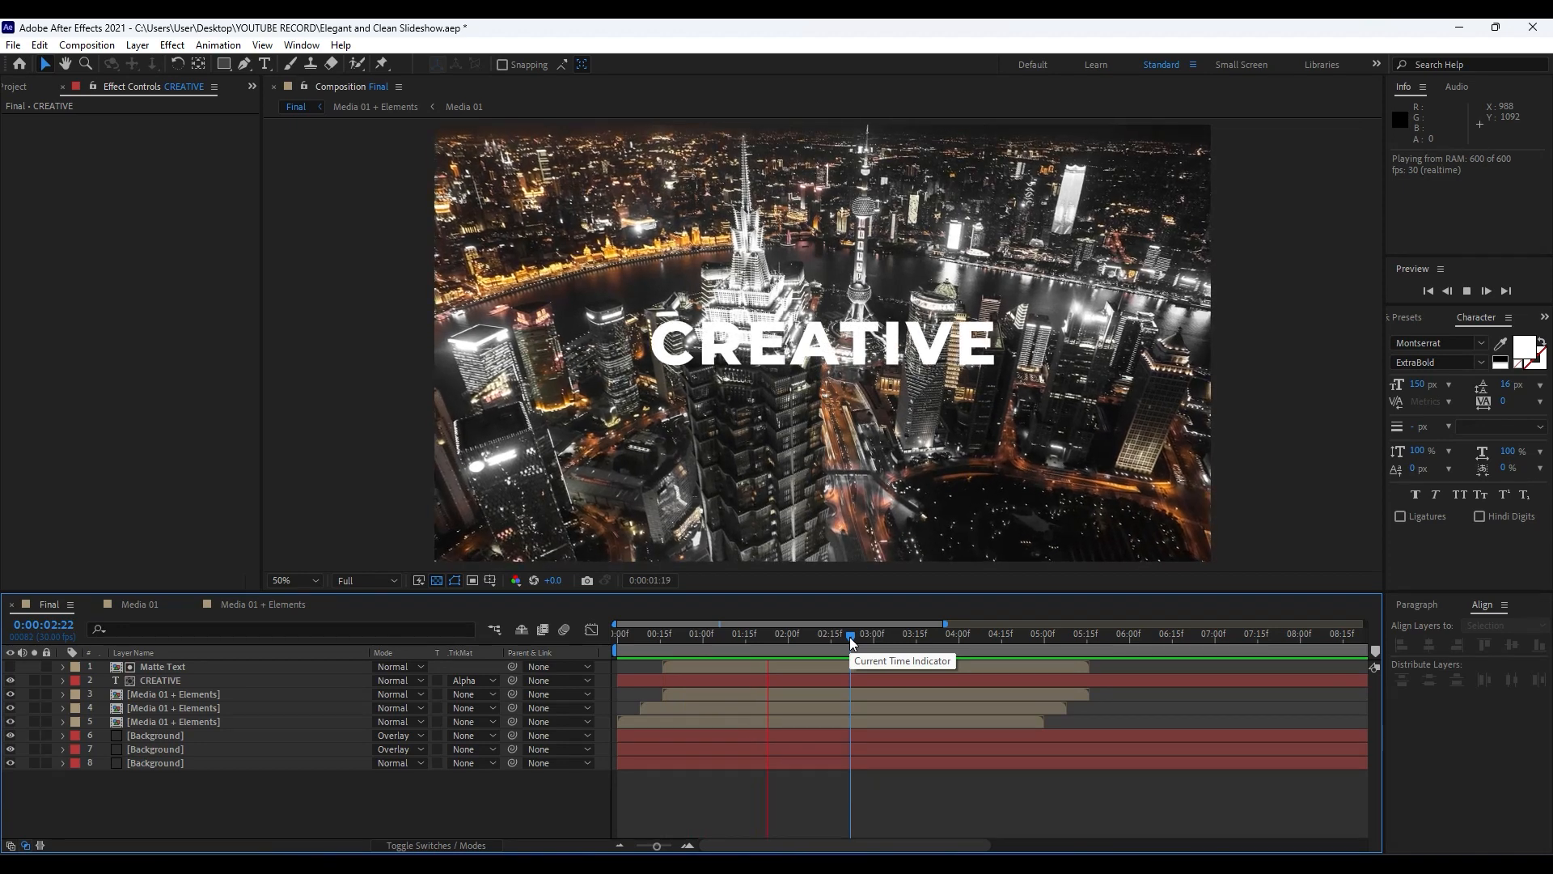
key(space)
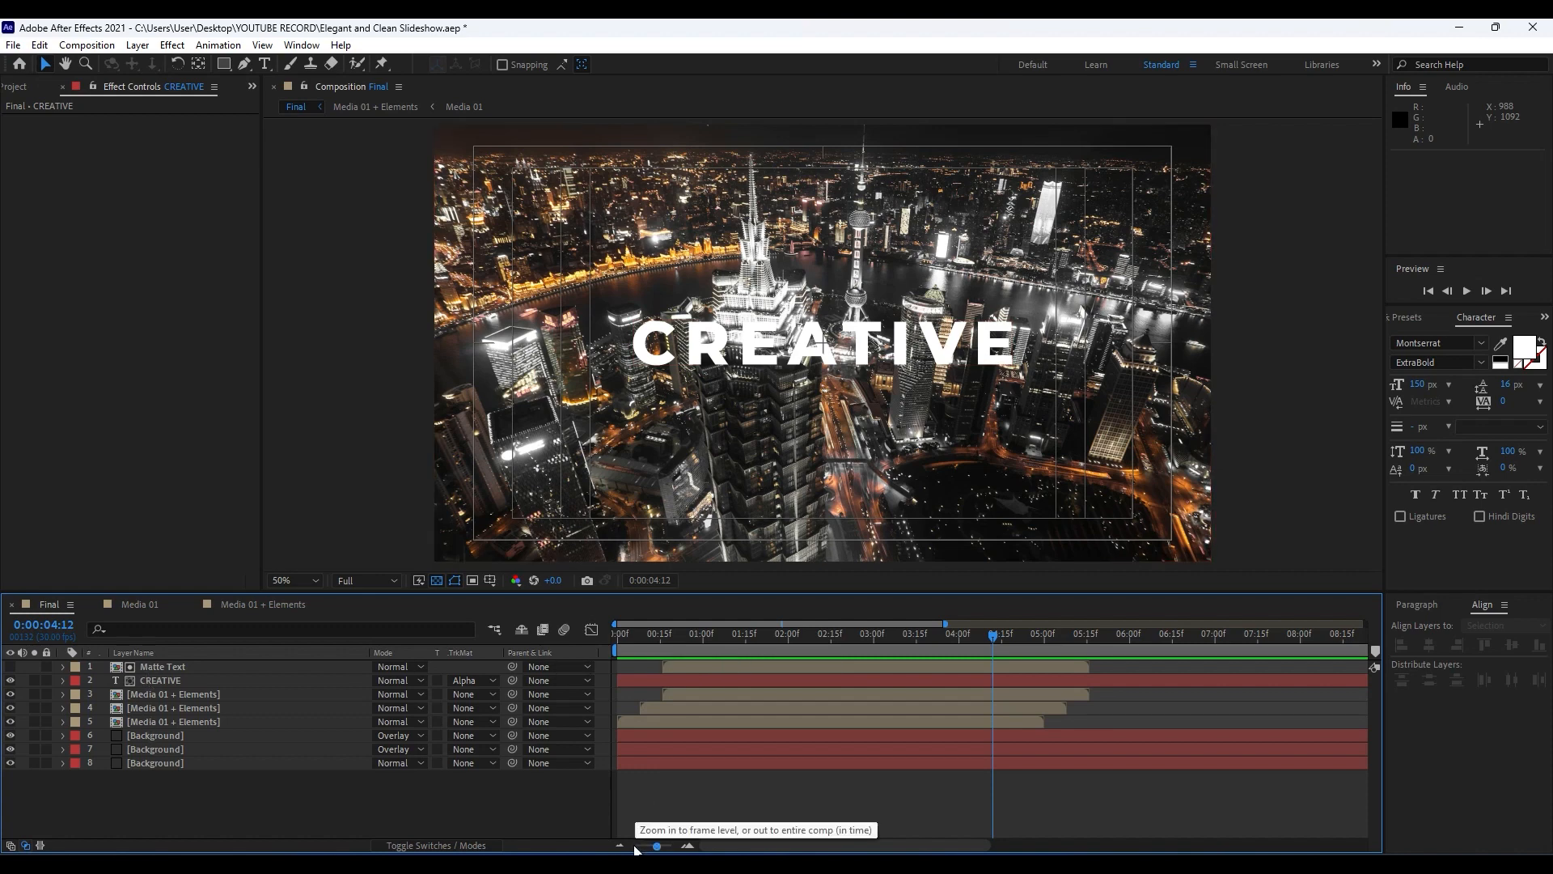
drag(655, 846, 645, 845)
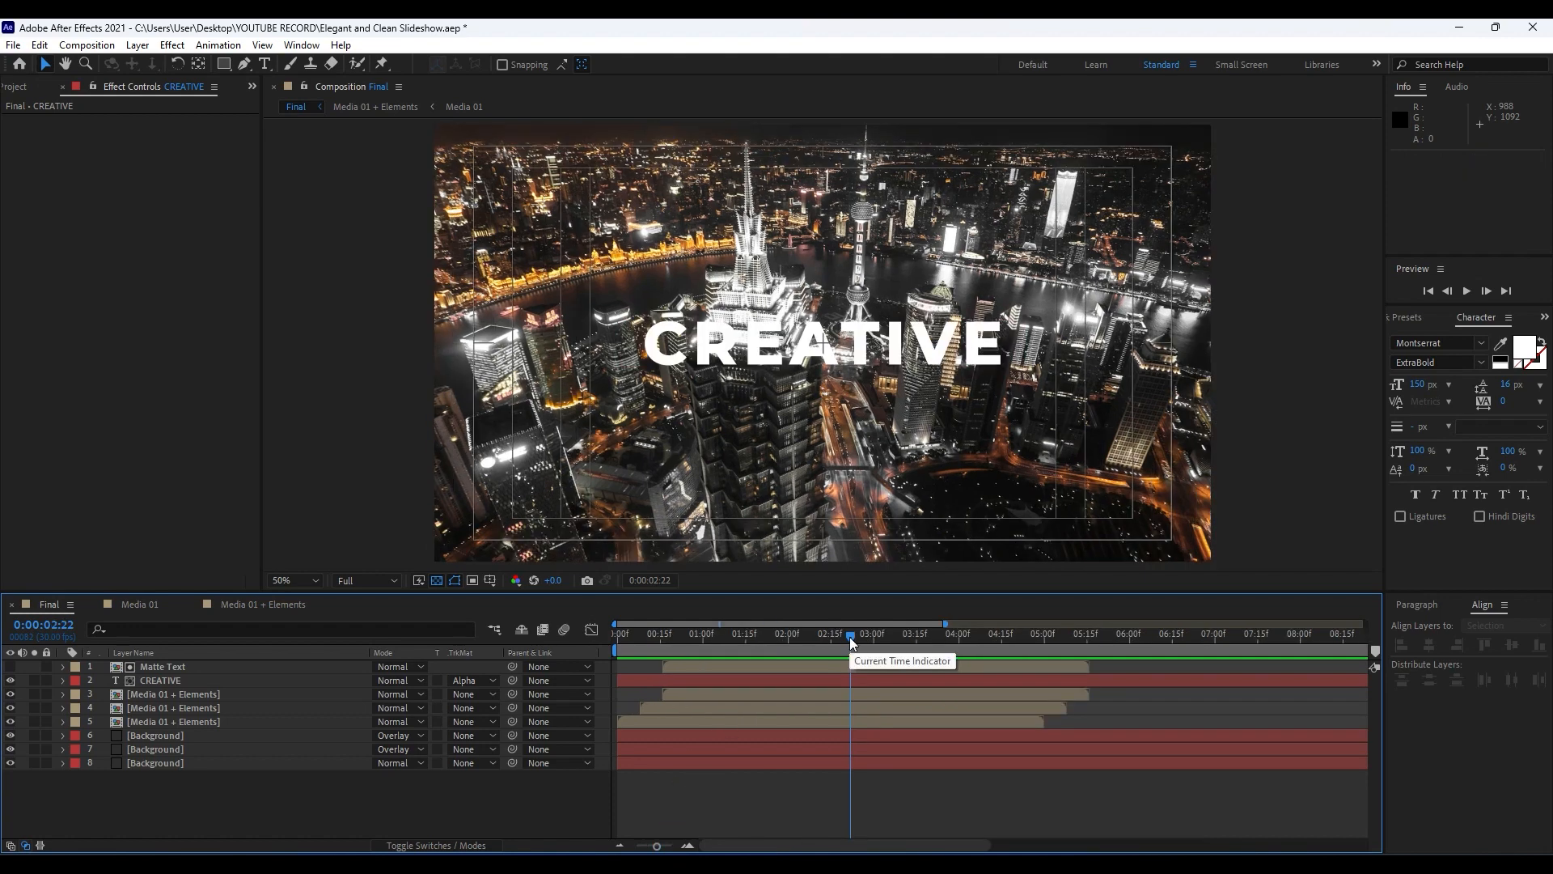
key(space)
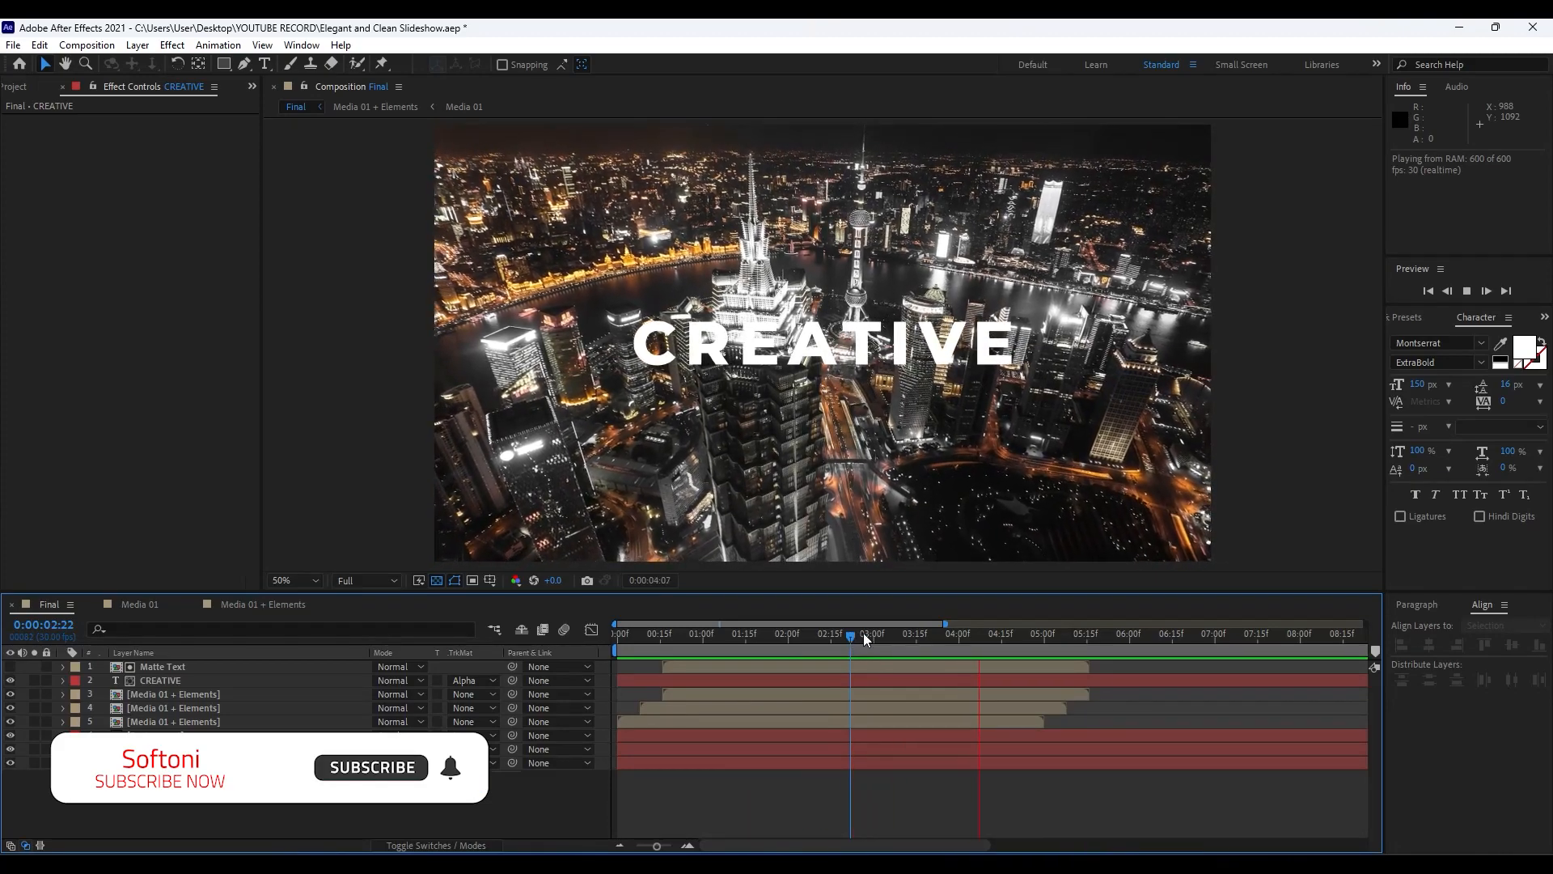
drag(886, 639, 992, 639)
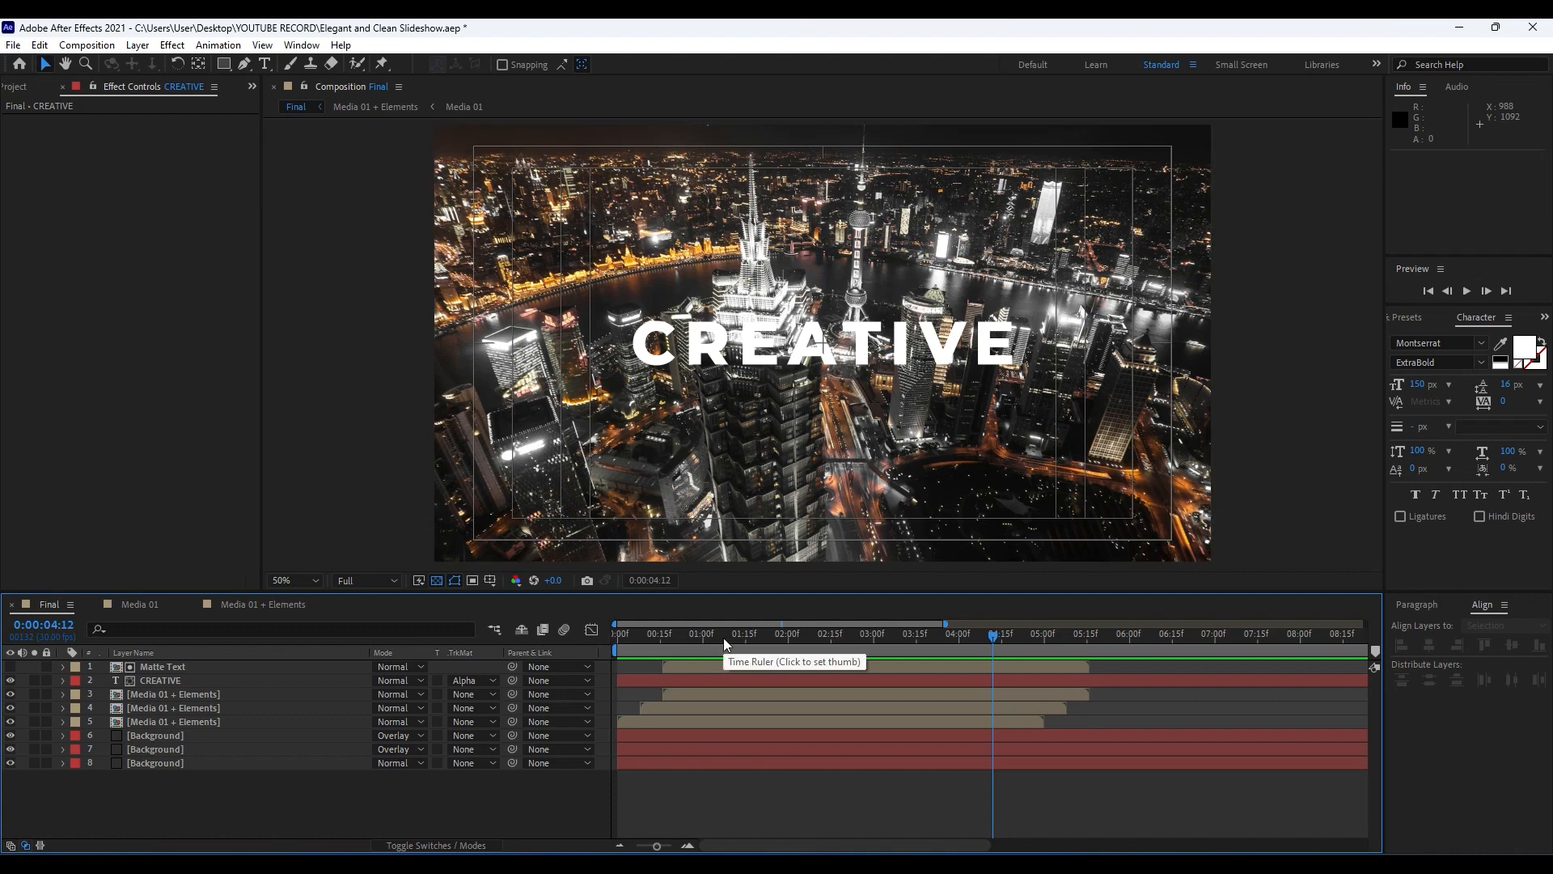
key(minus)
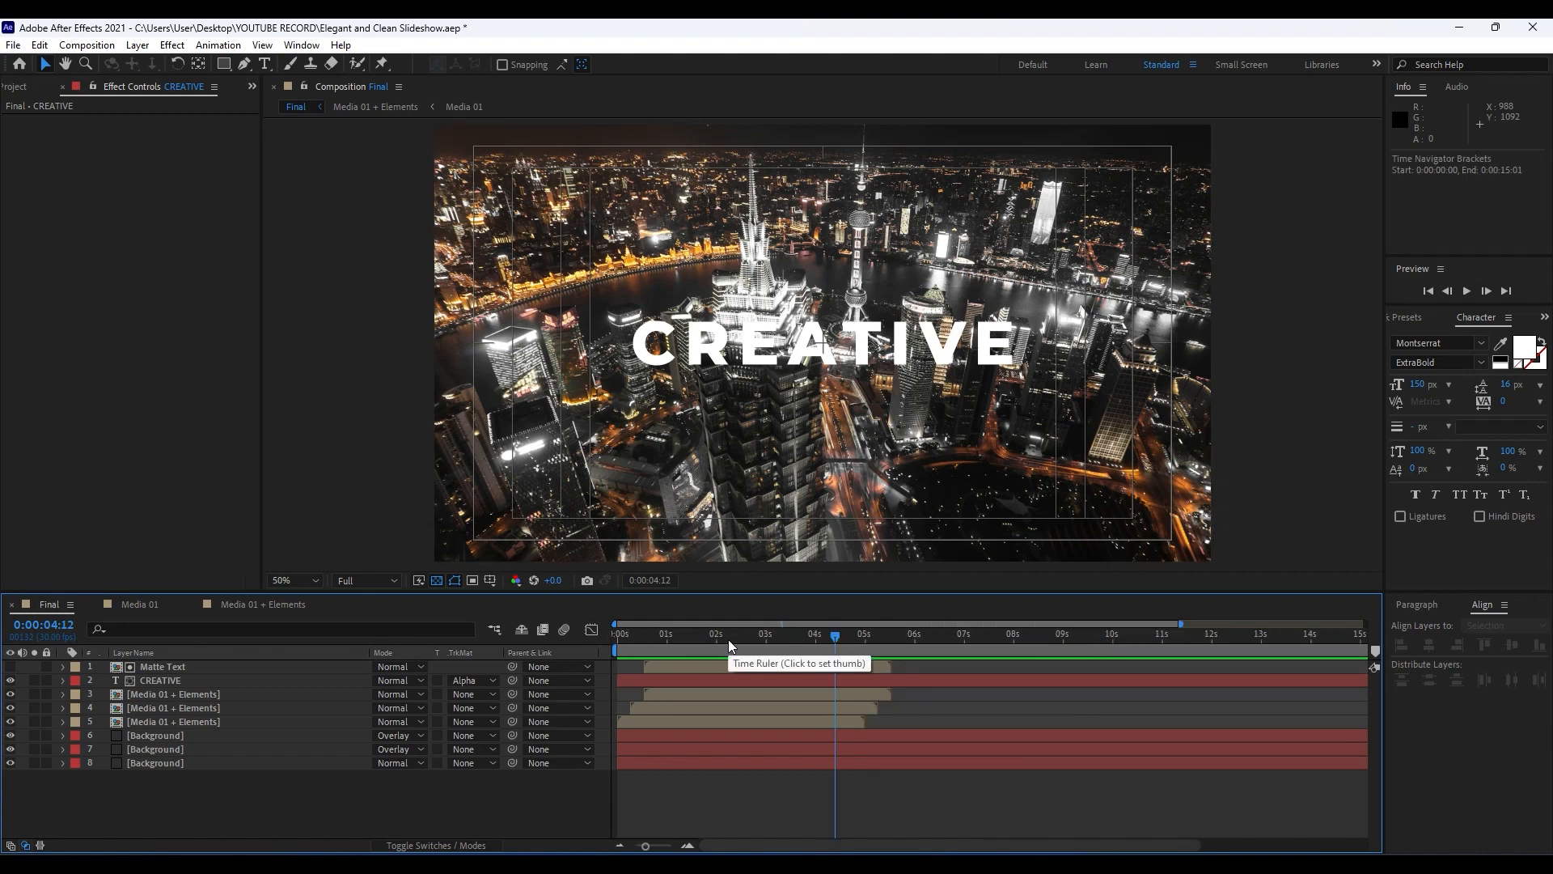